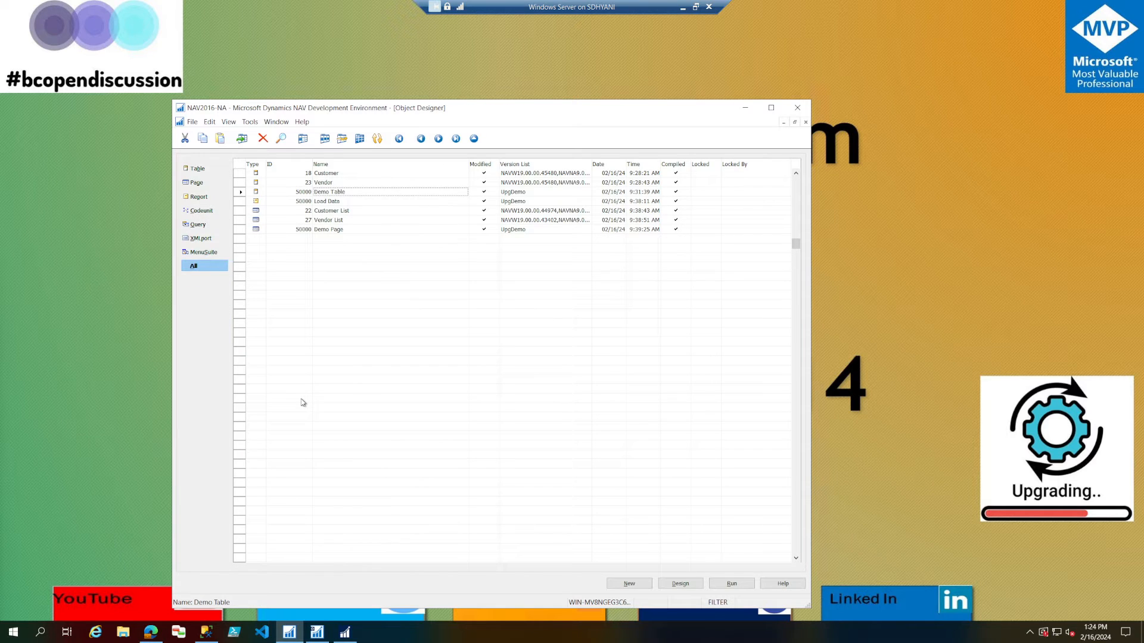
# Switch to the Dynamics NAV client and check the Demo Field column in the Customers list.
pyautogui.click(345, 632)
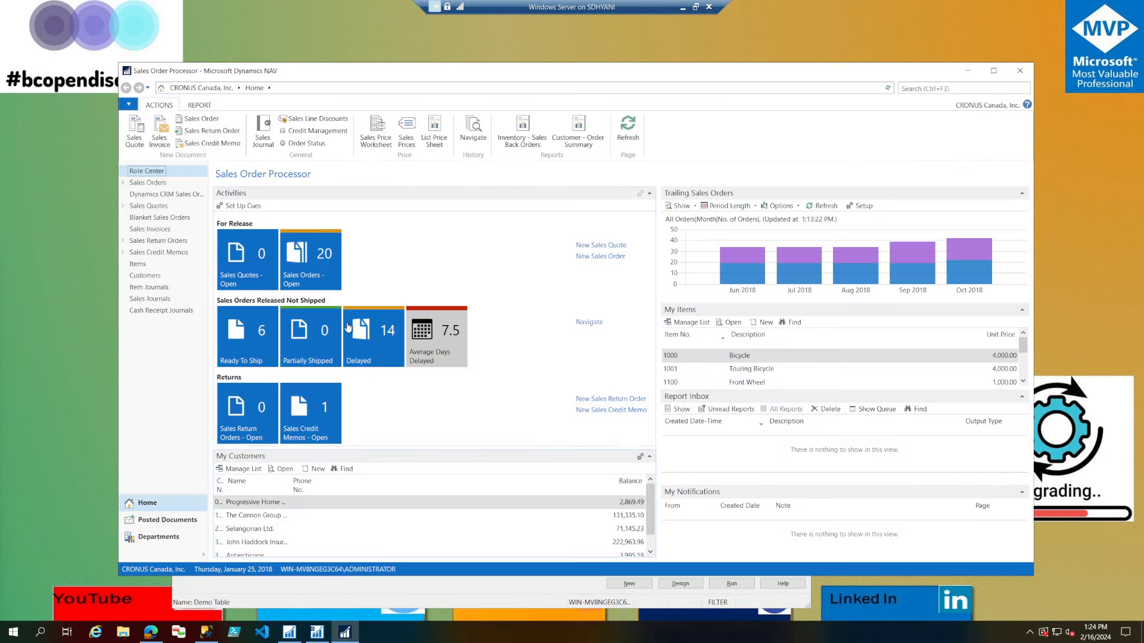
pyautogui.click(156, 276)
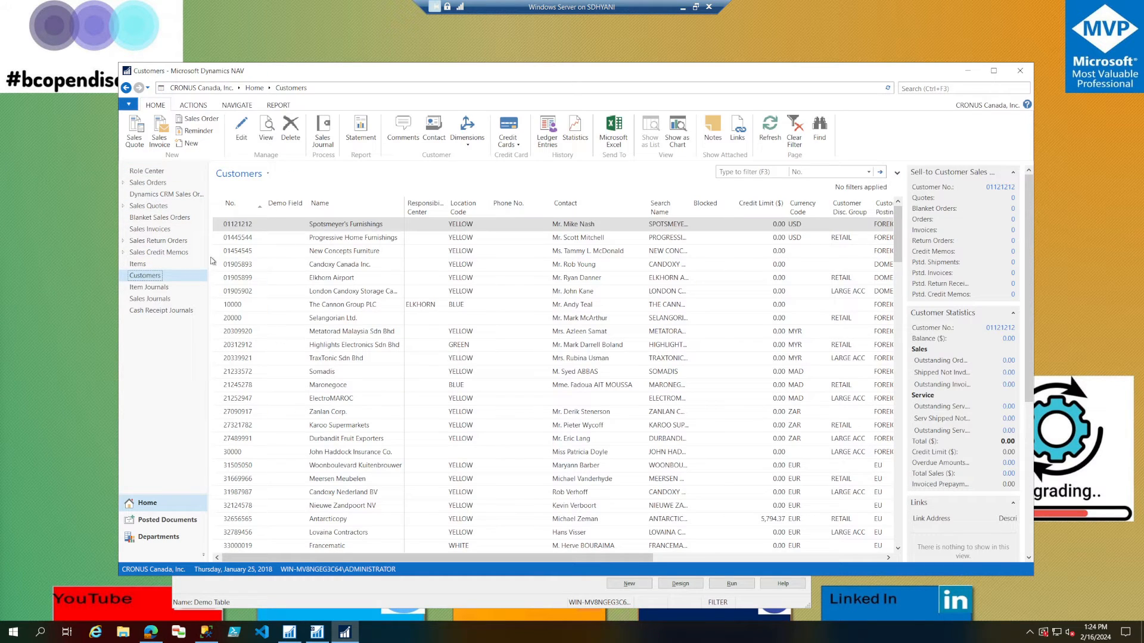
pyautogui.click(345, 634)
# Review the C/AL code of report 50000 Load Data in the development environment and return to the object list.
pyautogui.click(335, 201)
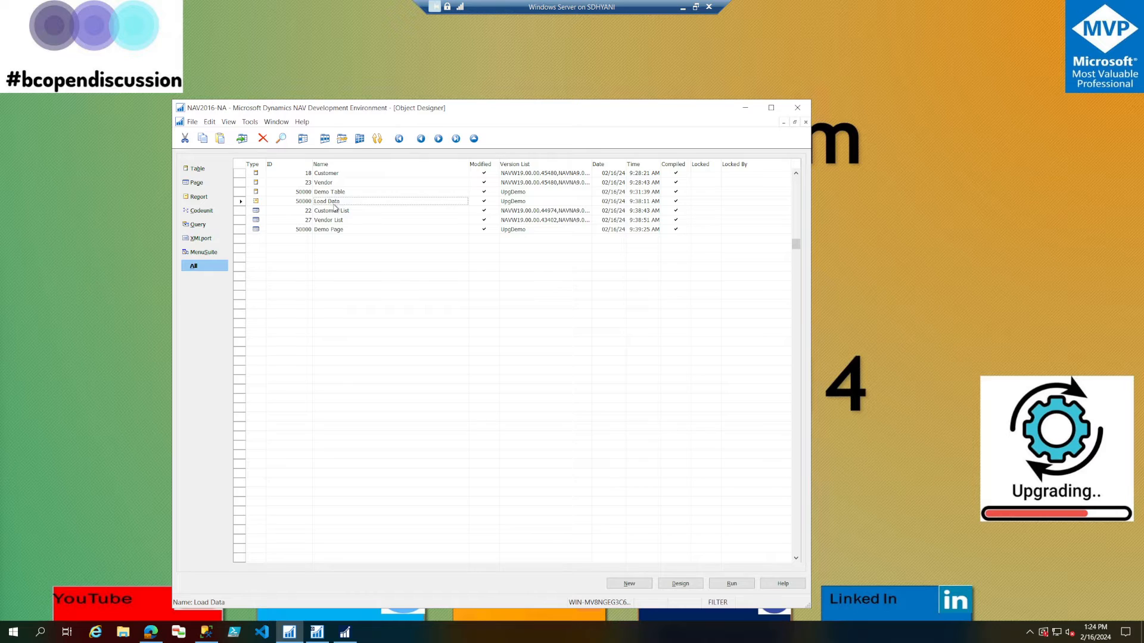
pyautogui.doubleClick(334, 202)
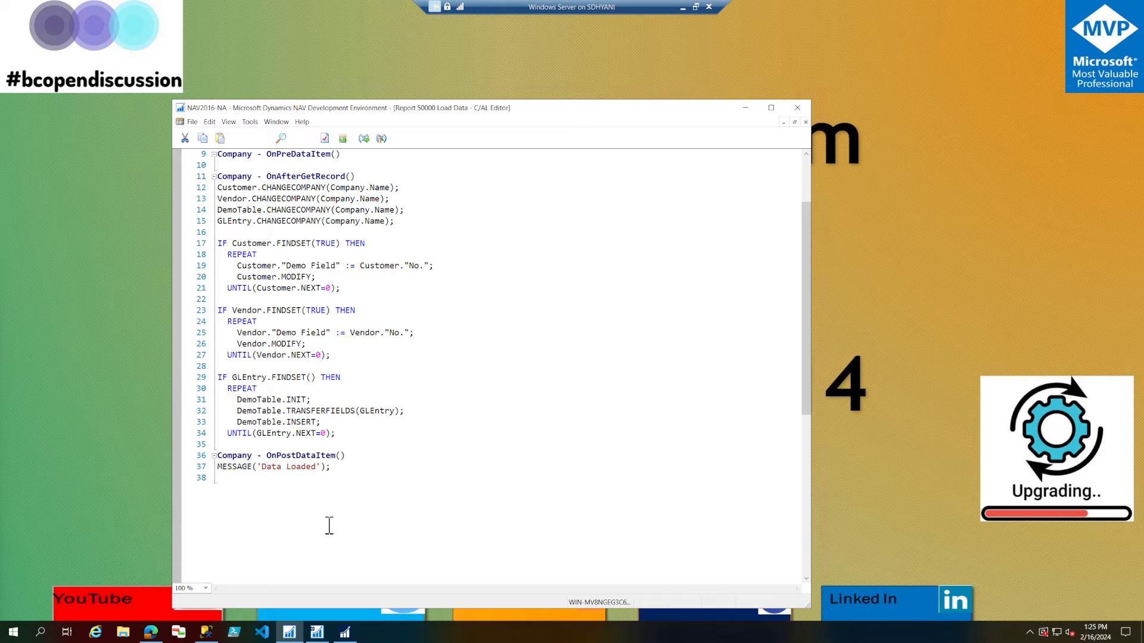
pyautogui.press('Escape')
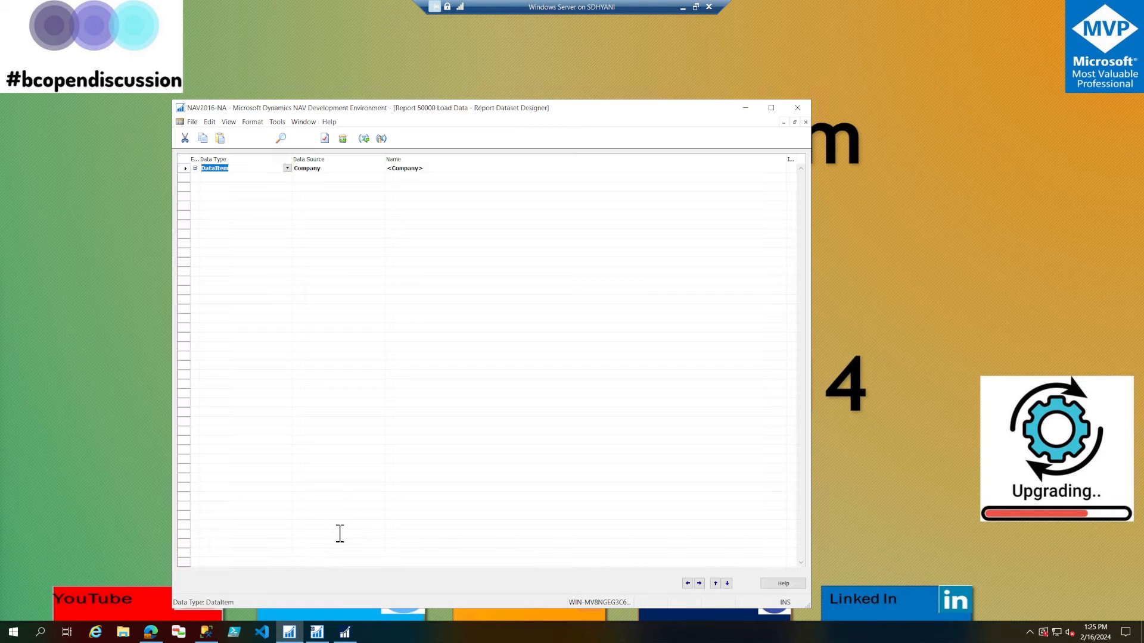
pyautogui.press('Escape')
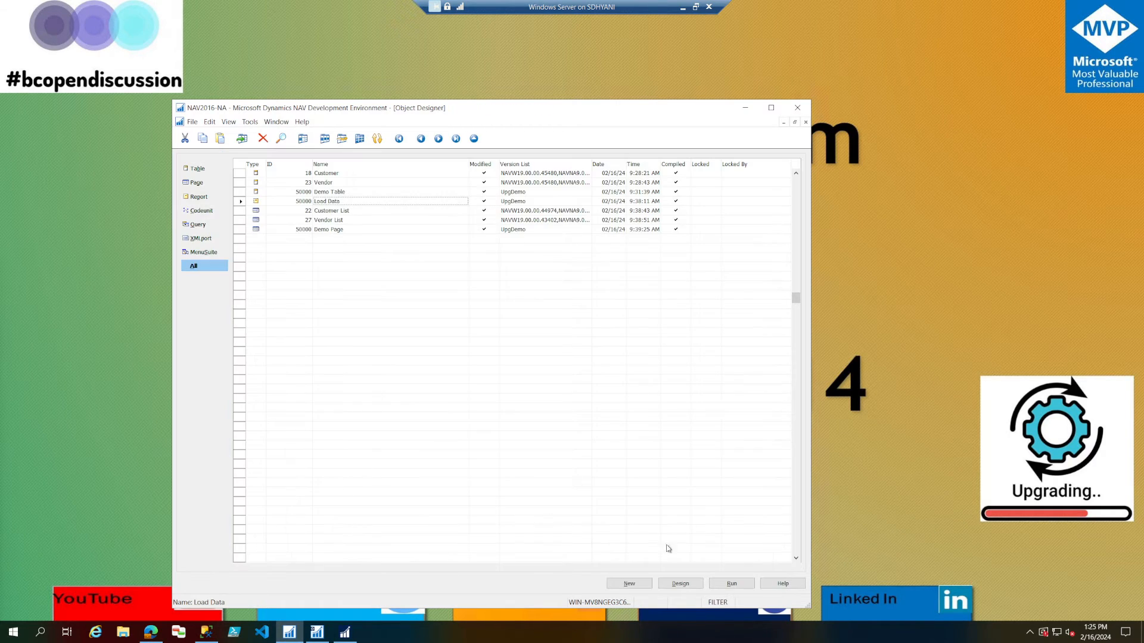
# Run the Load Data report as a preview, acknowledge its message and close the preview.
pyautogui.click(728, 585)
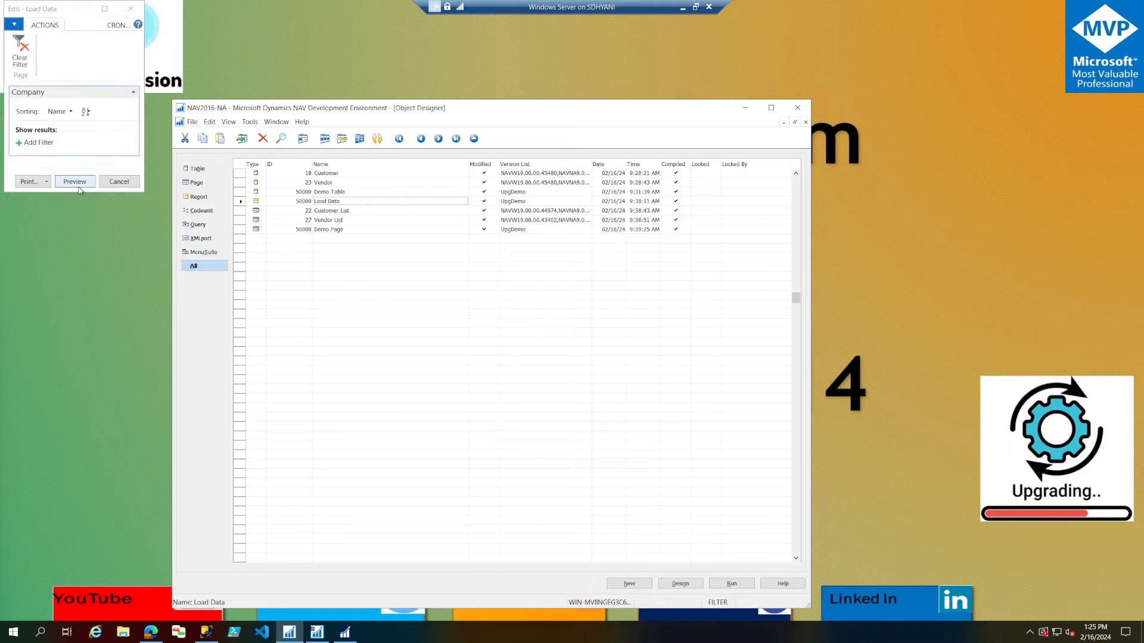
pyautogui.click(76, 184)
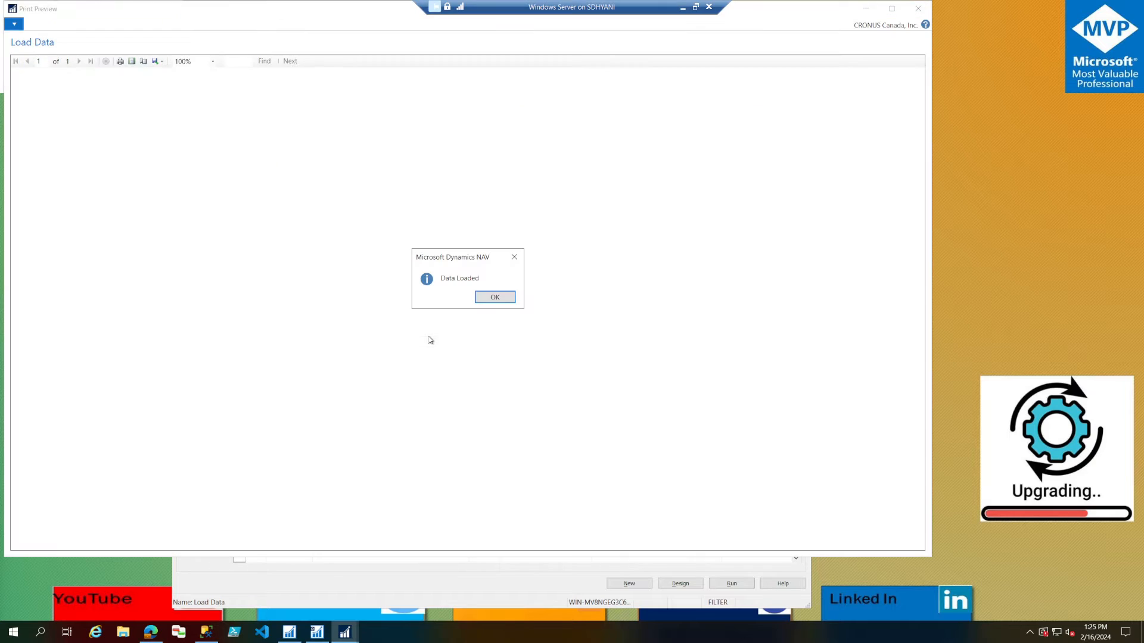
pyautogui.click(495, 297)
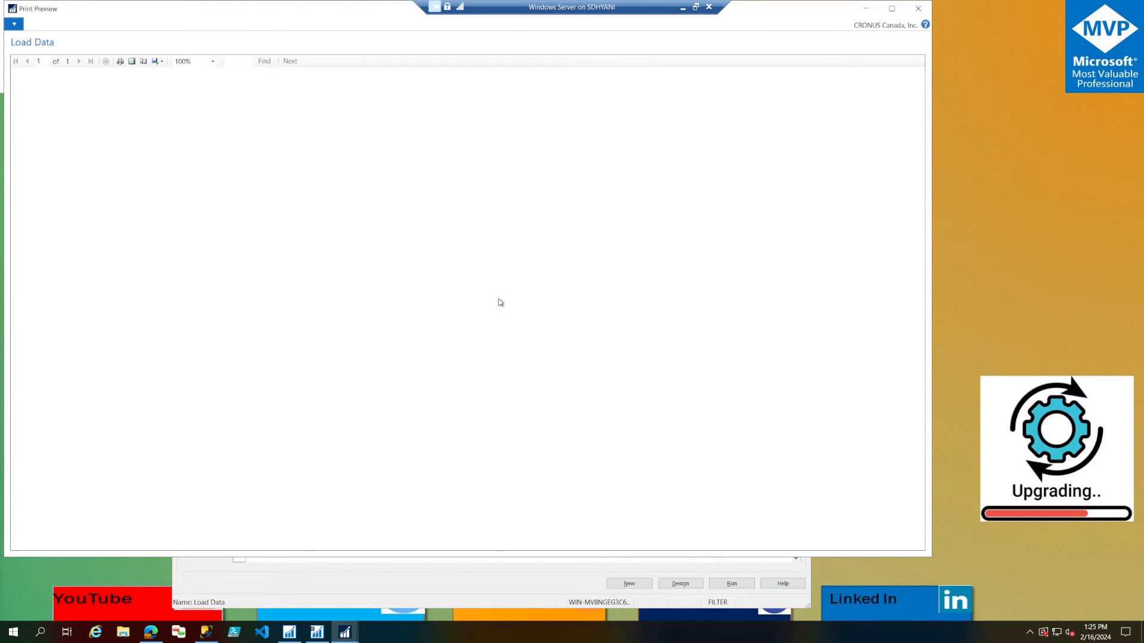
pyautogui.click(919, 10)
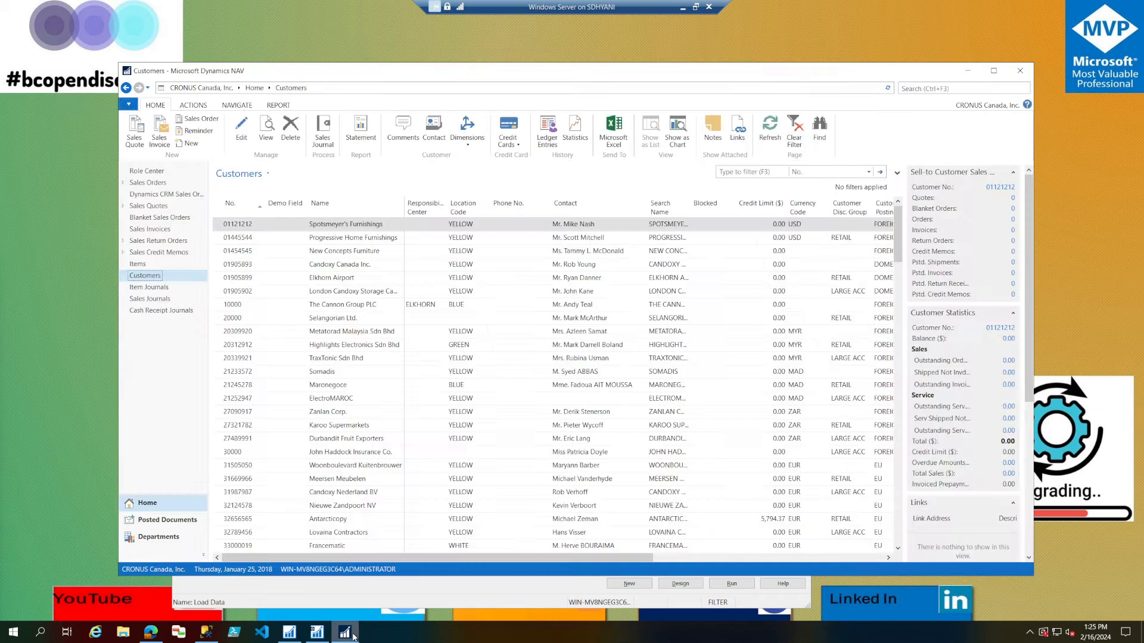
# Reload the Customers list in the Dynamics NAV client and check the Demo Field values down to the last customers.
pyautogui.click(137, 264)
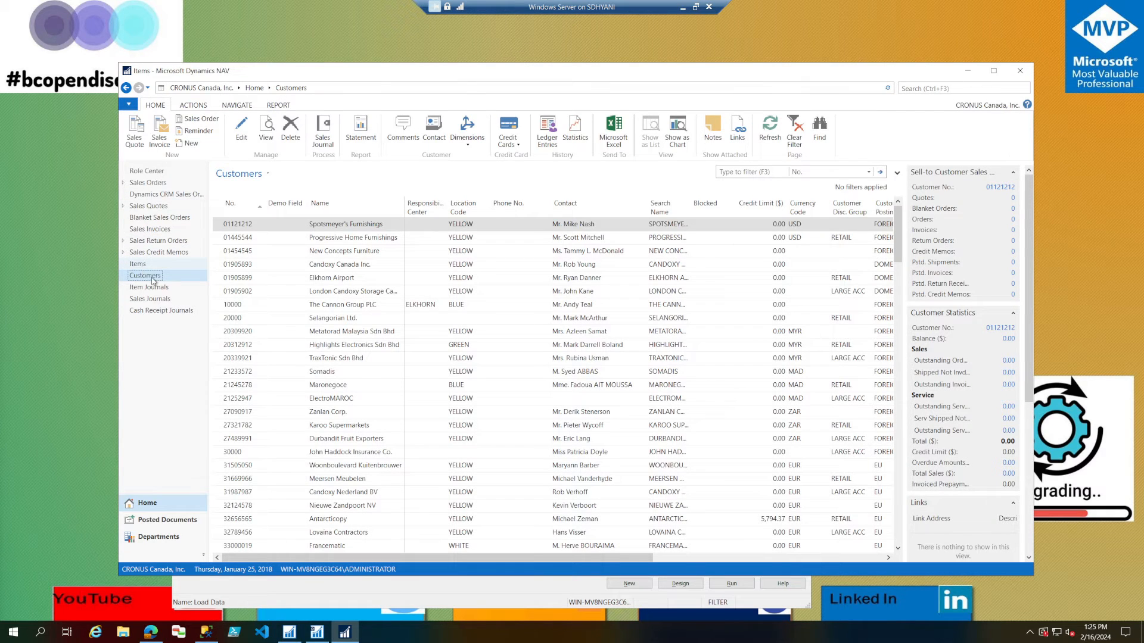
pyautogui.click(151, 277)
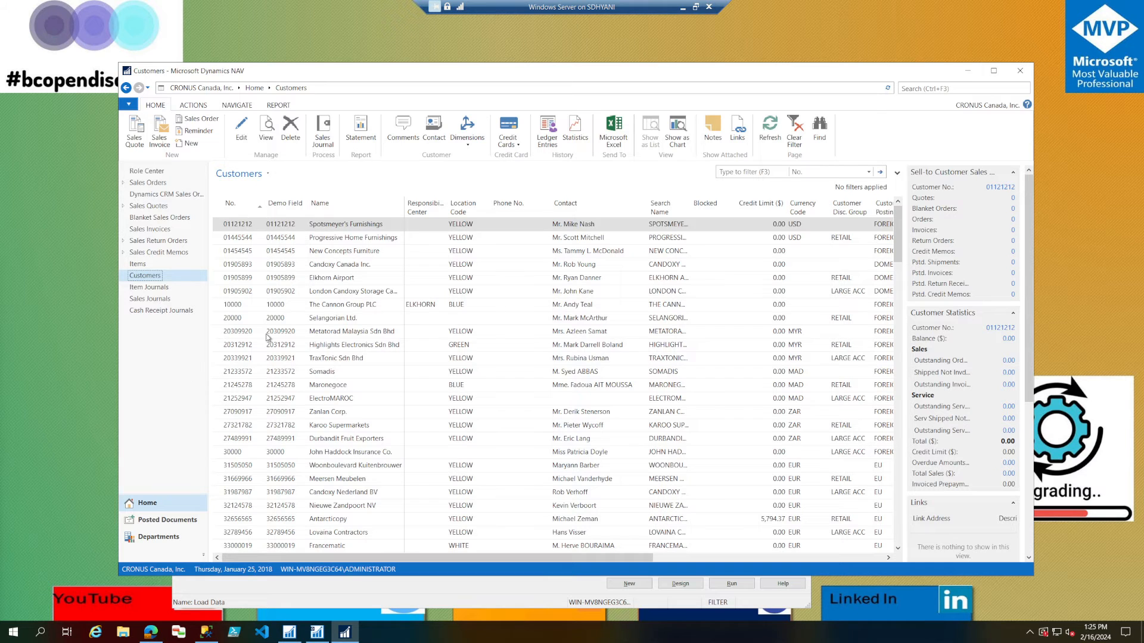
pyautogui.scroll(-10, 267, 337)
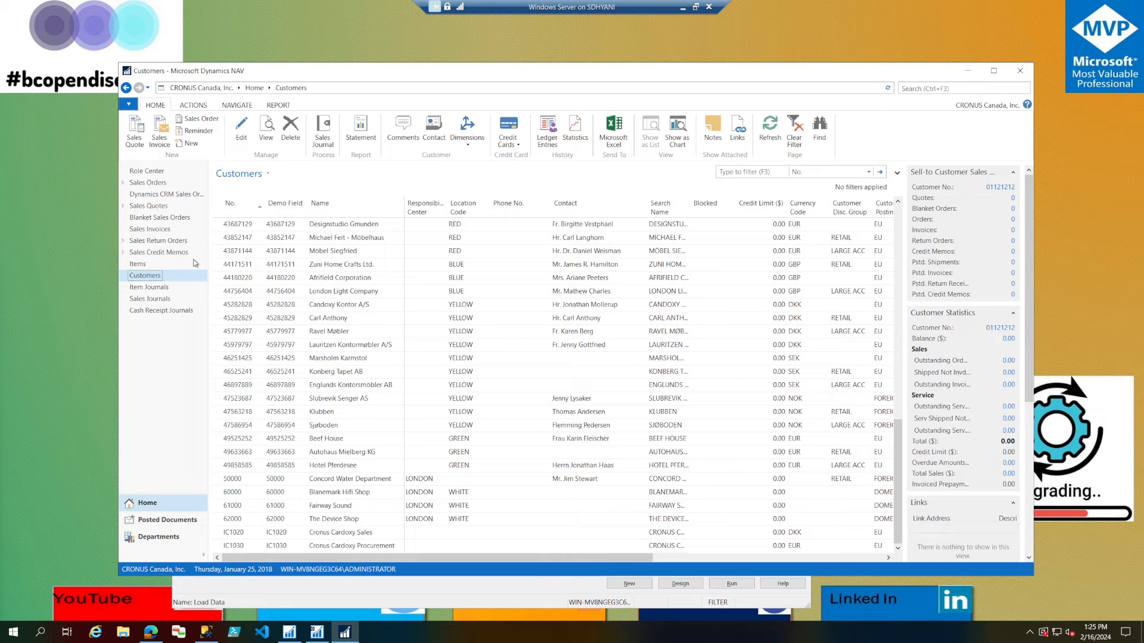
# Change the active company to CRONUS USA, Inc.
pyautogui.click(129, 104)
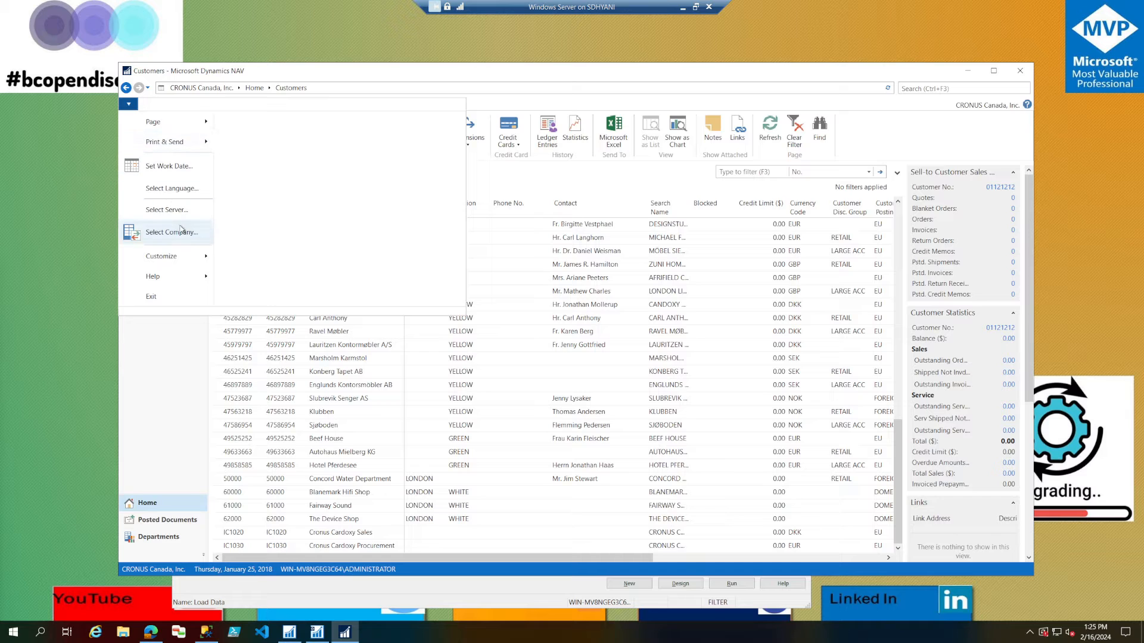
pyautogui.click(182, 230)
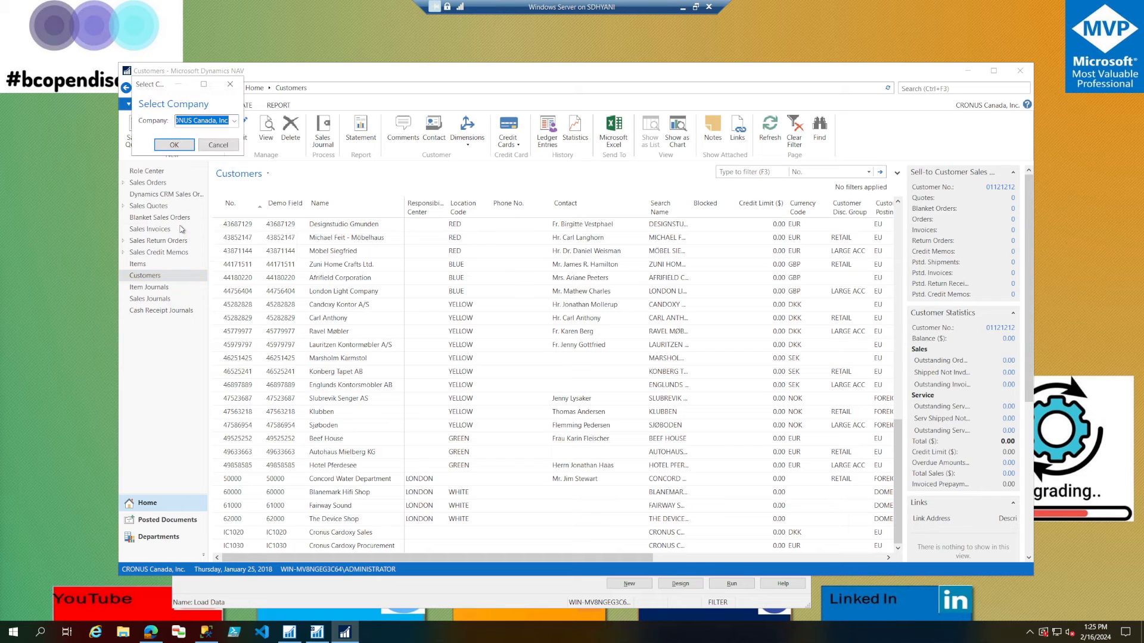
pyautogui.click(234, 121)
pyautogui.click(219, 156)
pyautogui.click(174, 145)
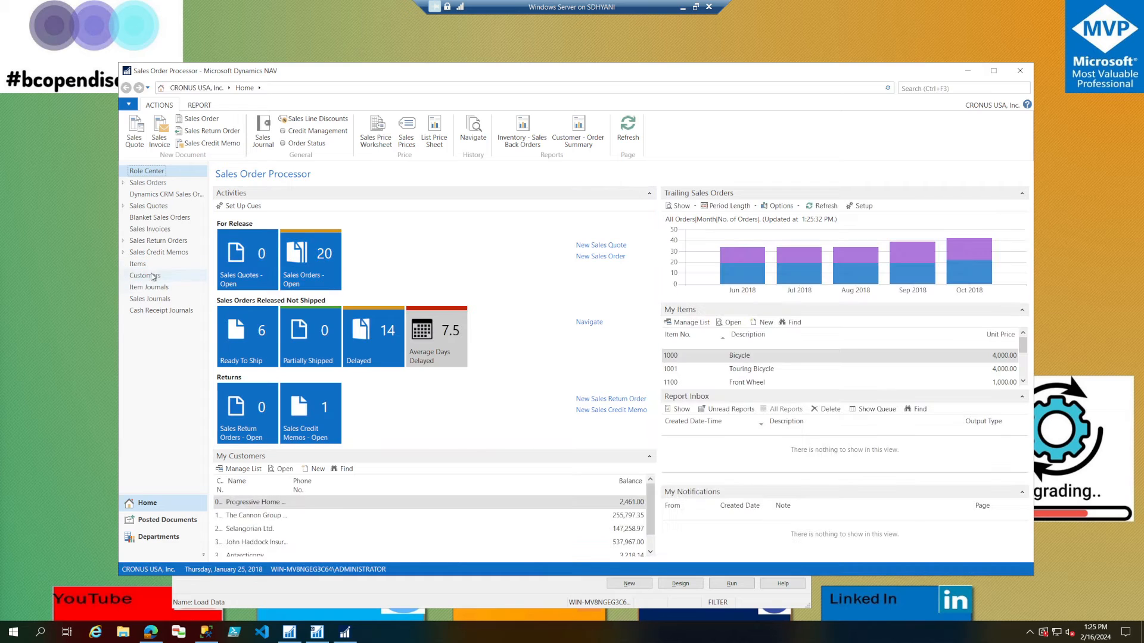
# Search for "vendo", open the Vendors list and check its Demo Field column.
pyautogui.click(947, 88)
pyautogui.write('vendo')
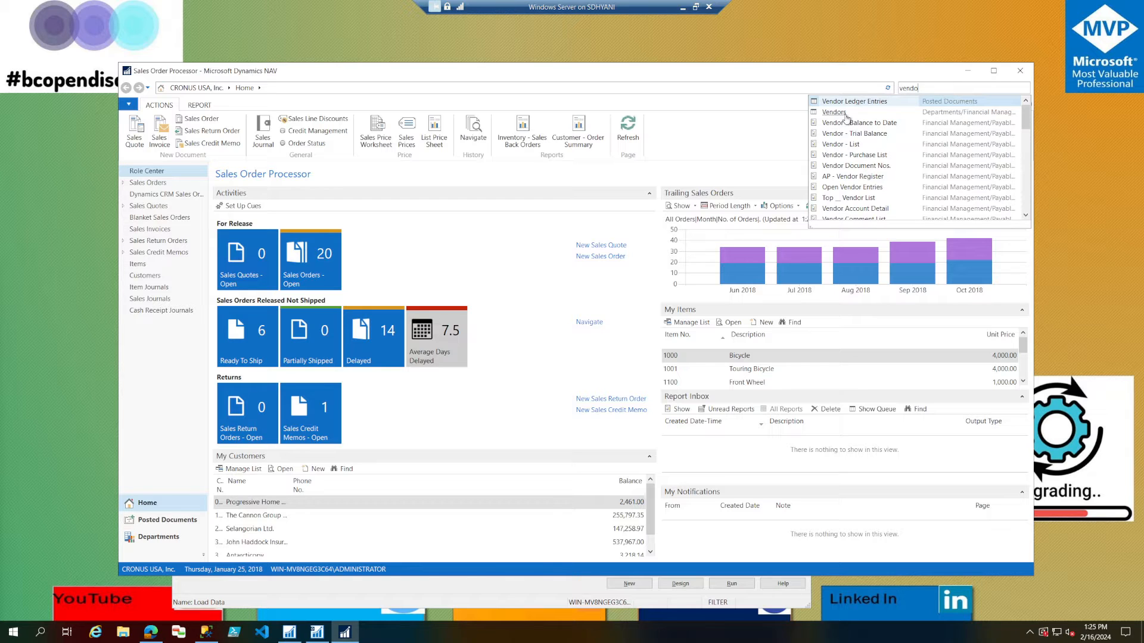
pyautogui.click(834, 112)
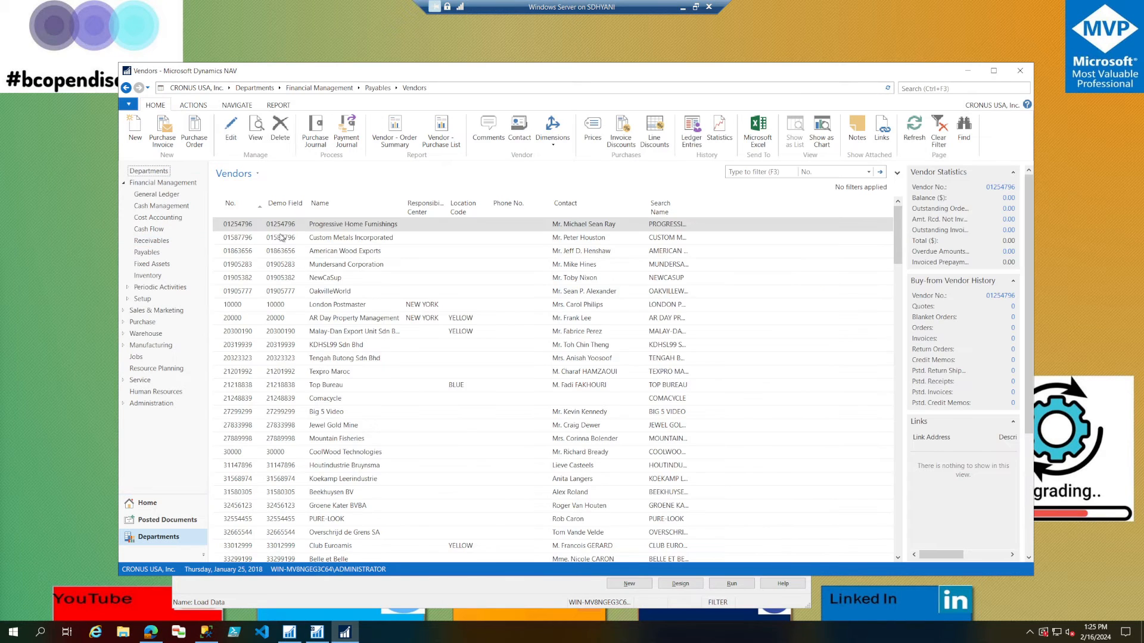
pyautogui.click(281, 238)
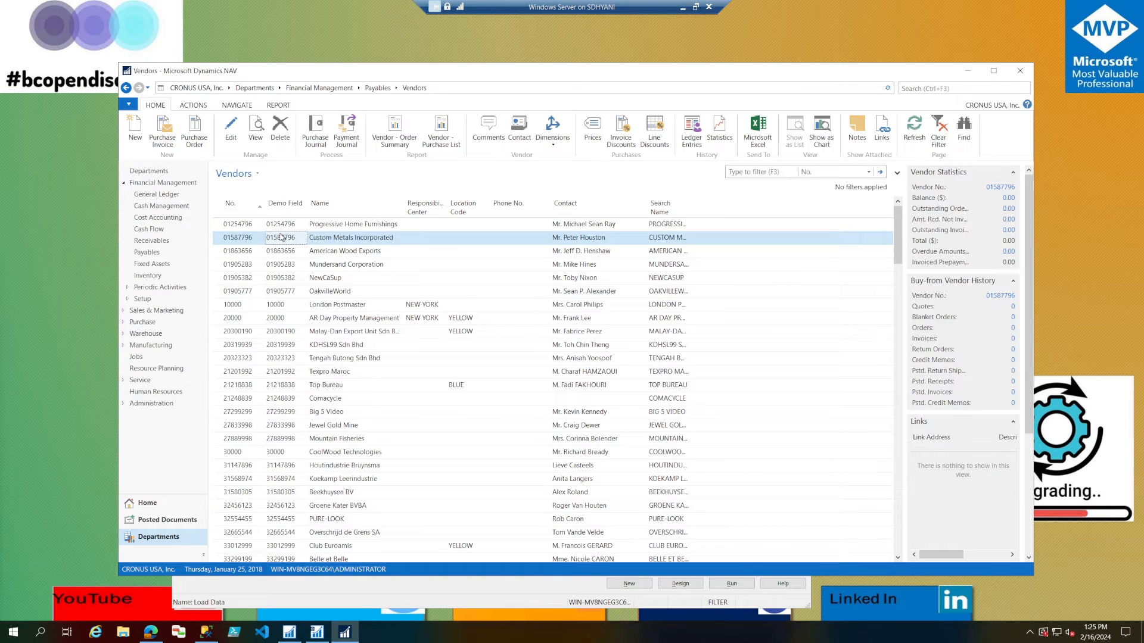
# Run table 50000 Demo Table from the Object Designer, examine its ledger entries, and close both the table and the NAV client.
pyautogui.click(401, 607)
pyautogui.click(331, 194)
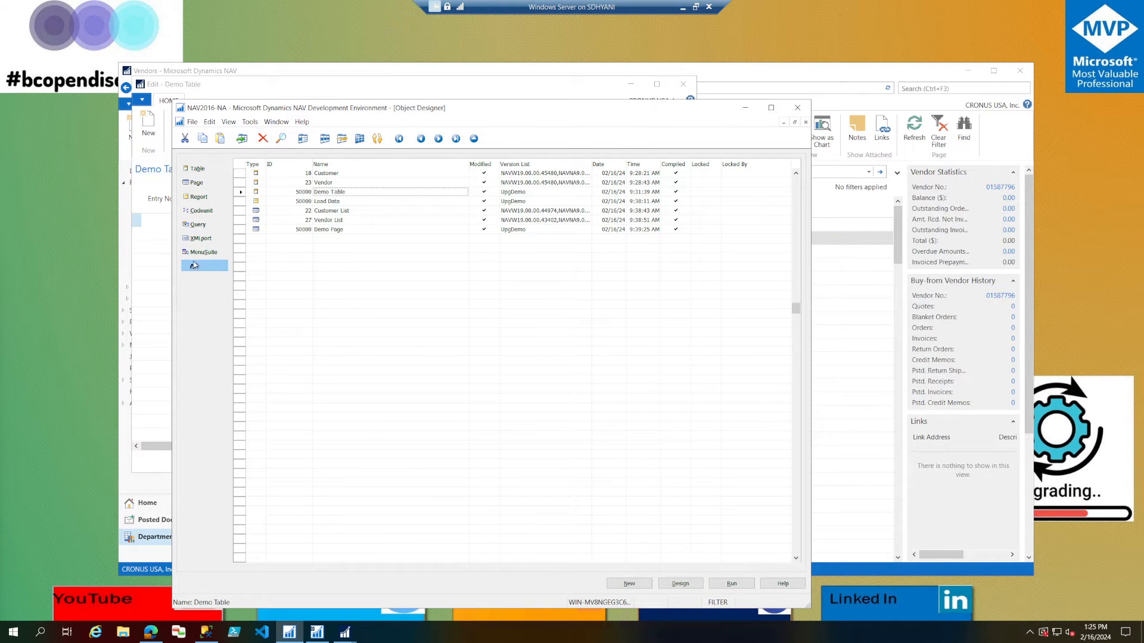
pyautogui.scroll(-20, 232, 302)
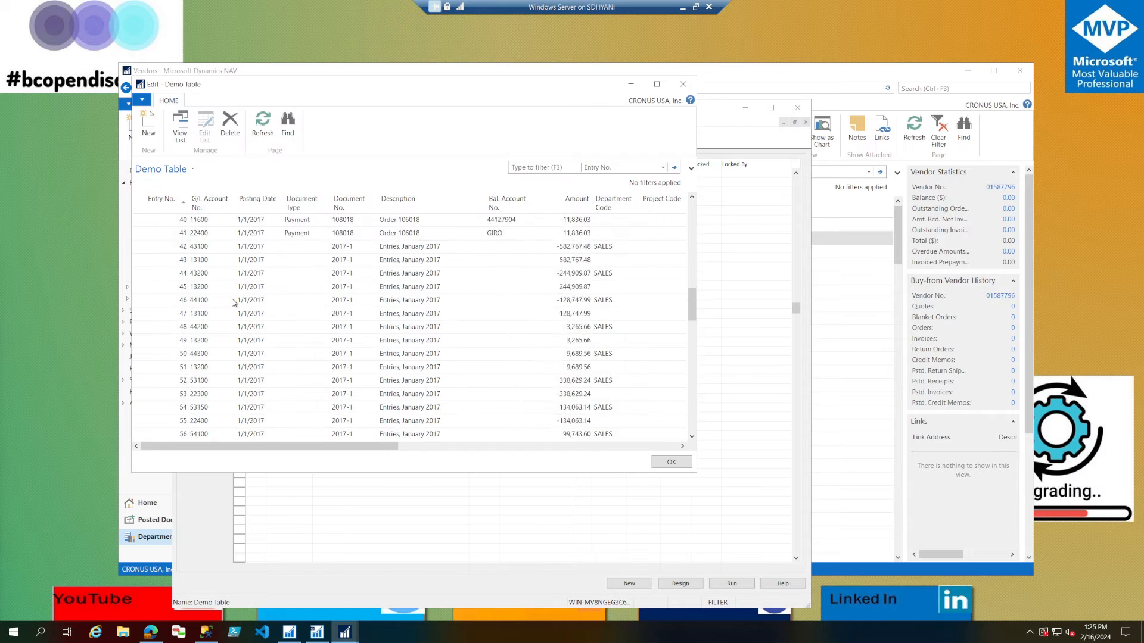
pyautogui.scroll(-20, 232, 302)
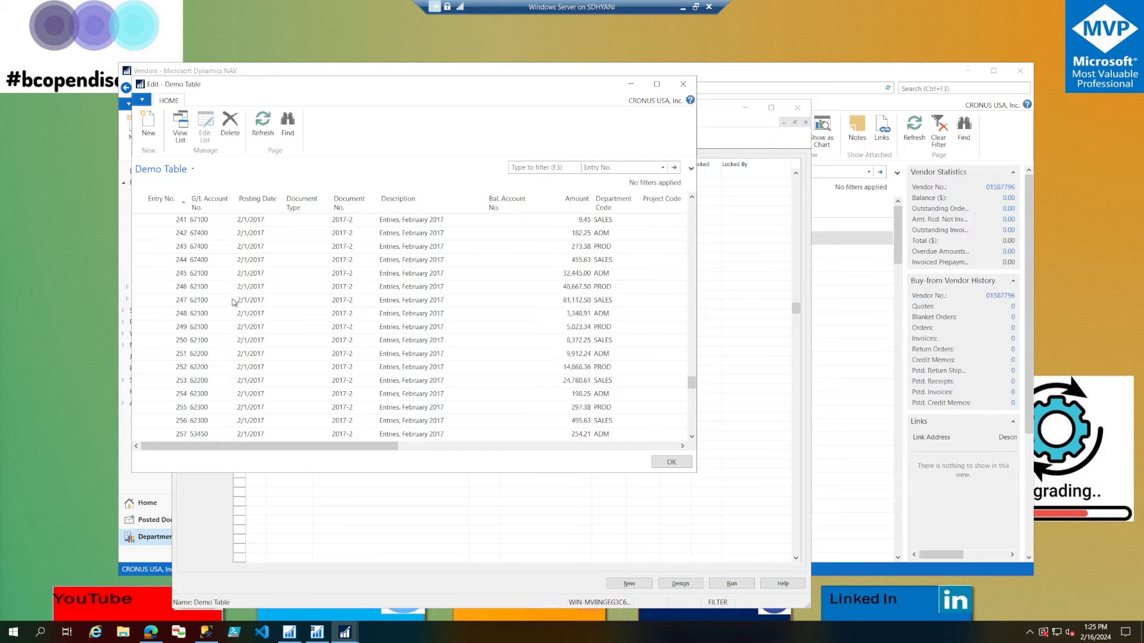
pyautogui.scroll(-20, 233, 302)
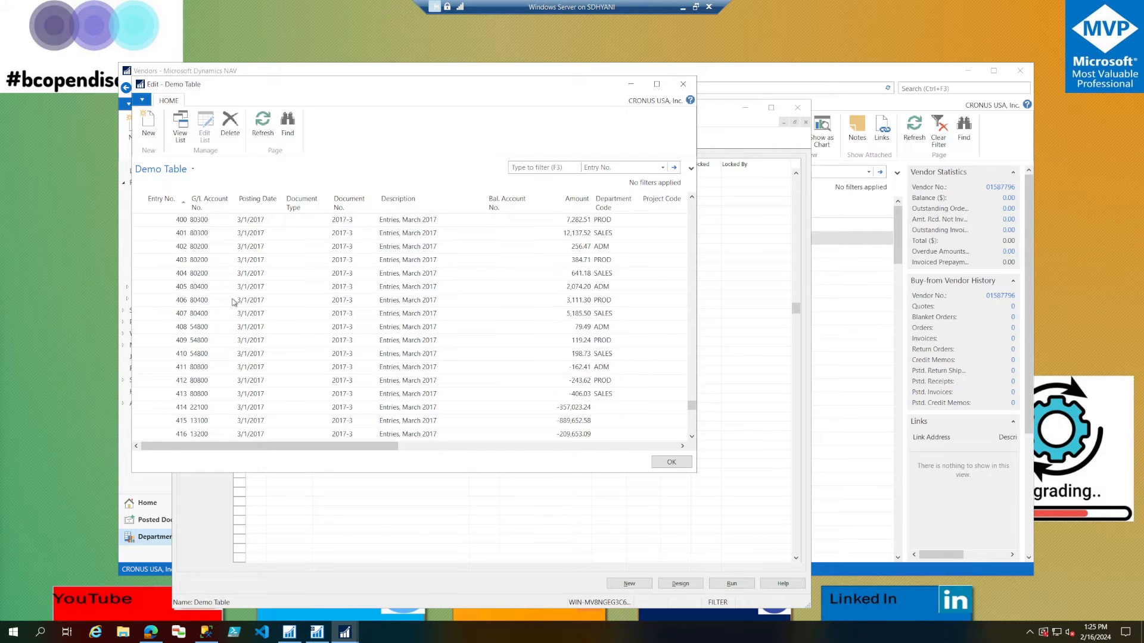
pyautogui.click(683, 84)
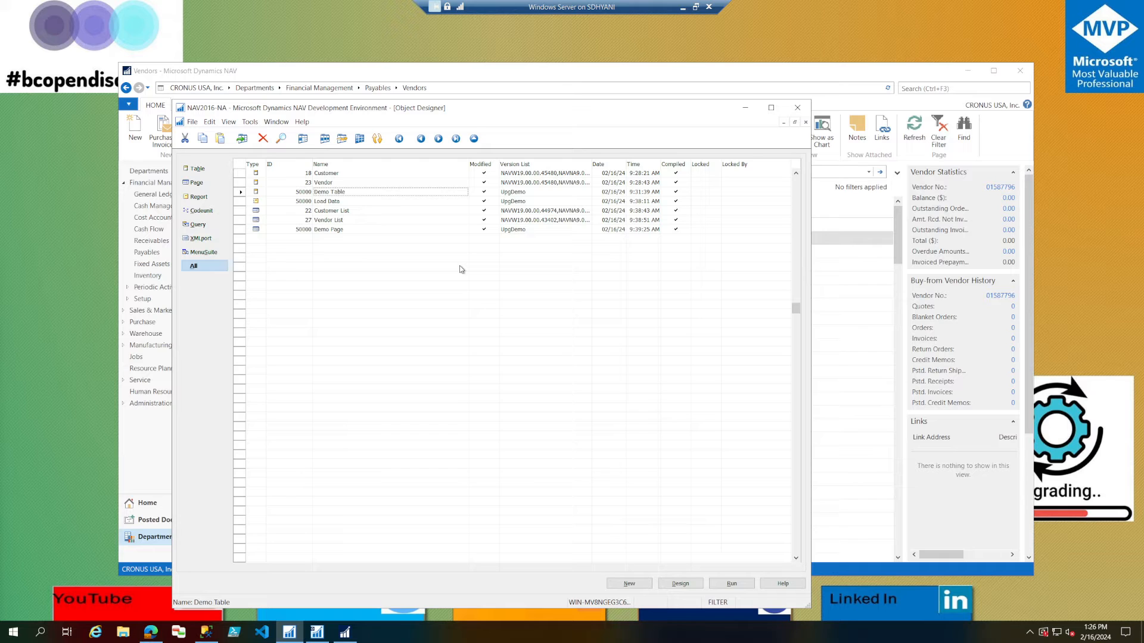
pyautogui.click(1020, 71)
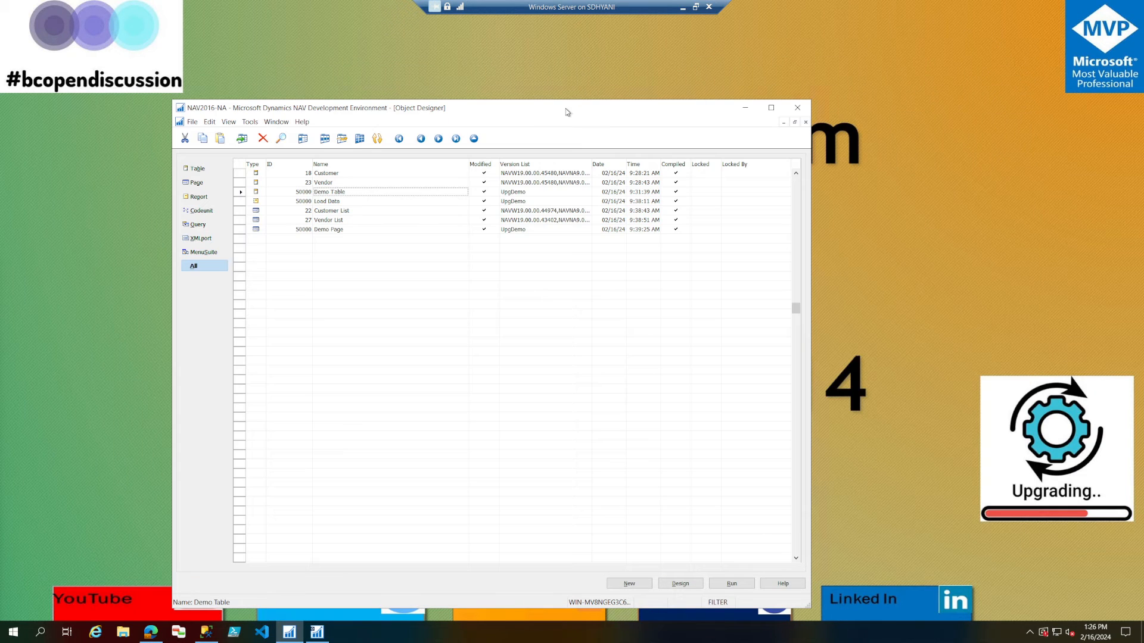
# Move the NAV2016-NA development window aside, start the newer Dynamics NAV Development Environment and dismiss its database conversion warning.
pyautogui.moveTo(570, 112); pyautogui.dragTo(413, 67)
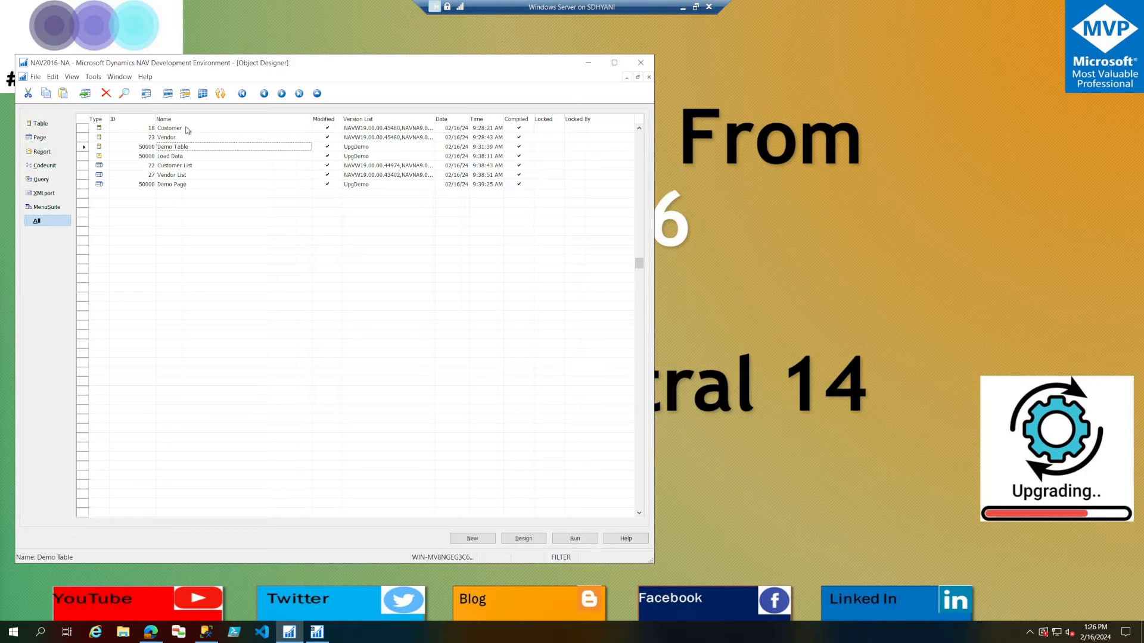
pyautogui.click(13, 631)
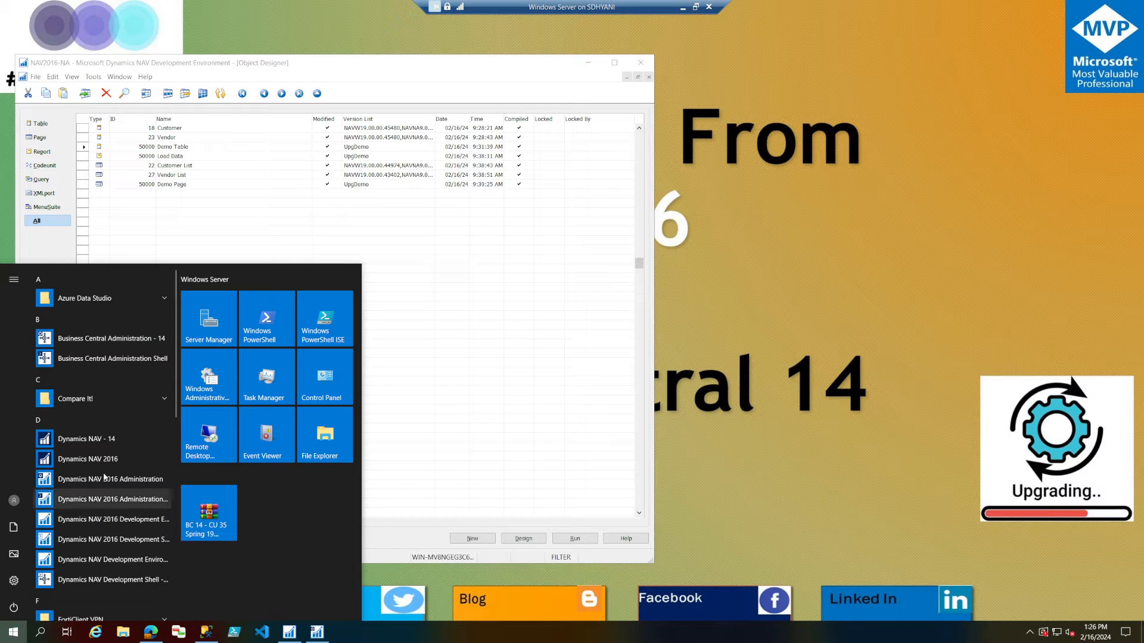
pyautogui.scroll(-3, 114, 440)
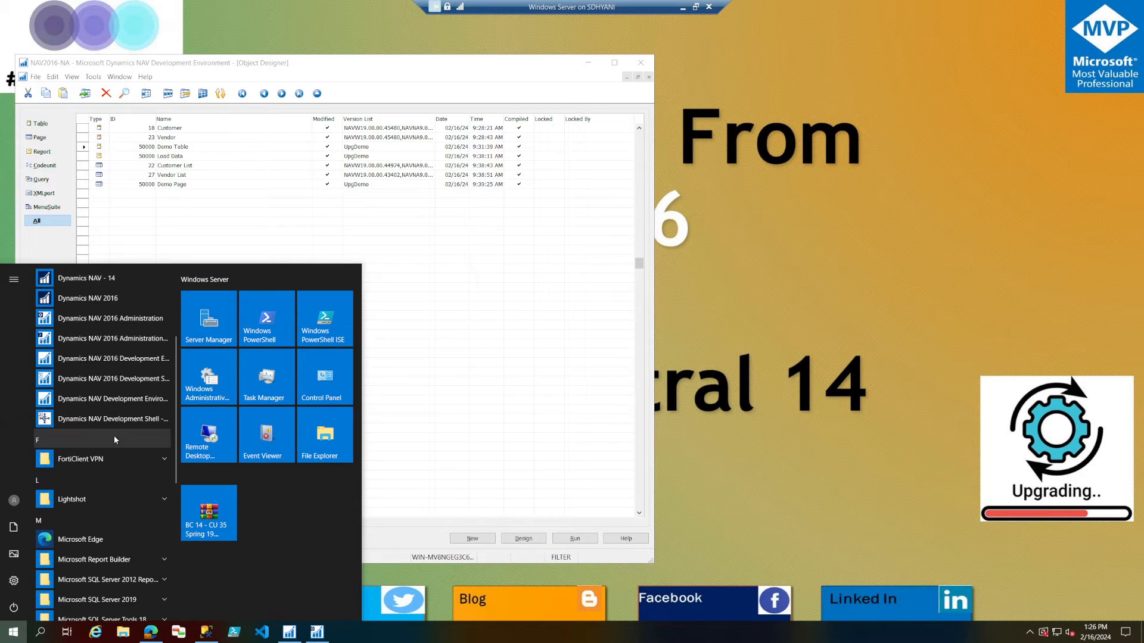
pyautogui.click(127, 402)
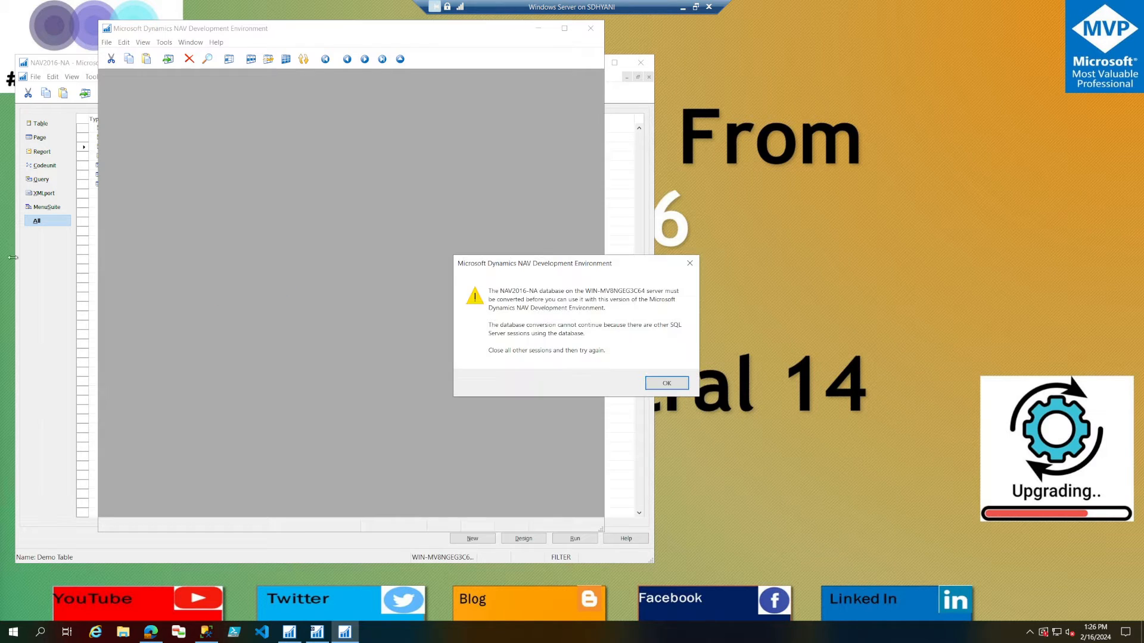
pyautogui.click(686, 388)
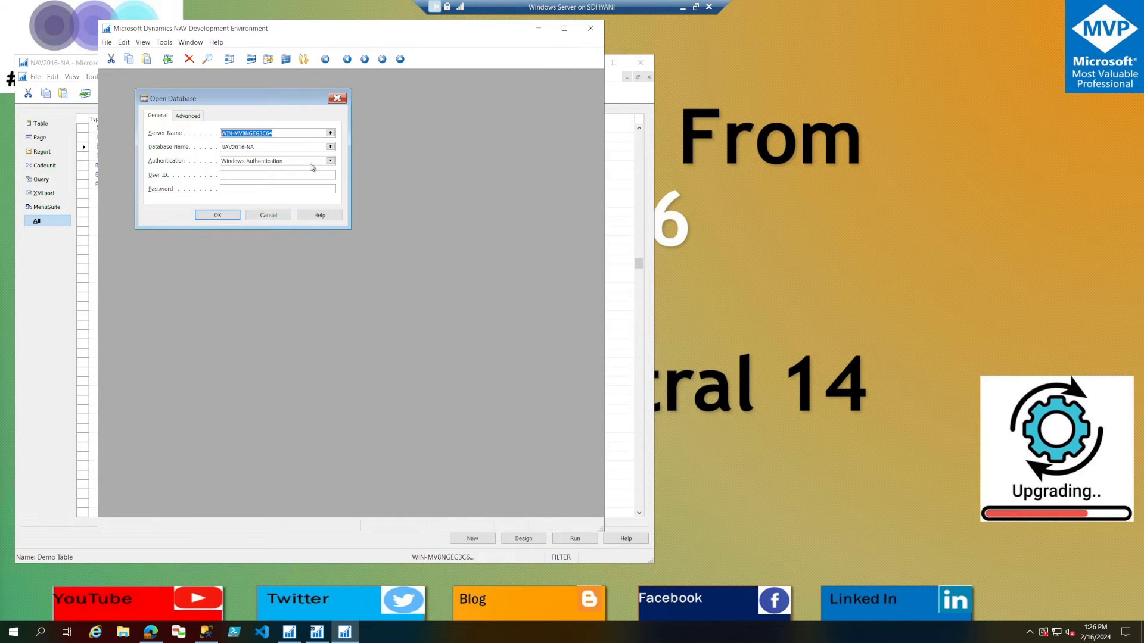
# Open the BC14-CU10-NA database, maximize its Object Designer and place the window beside the NAV2016-NA one.
pyautogui.click(330, 147)
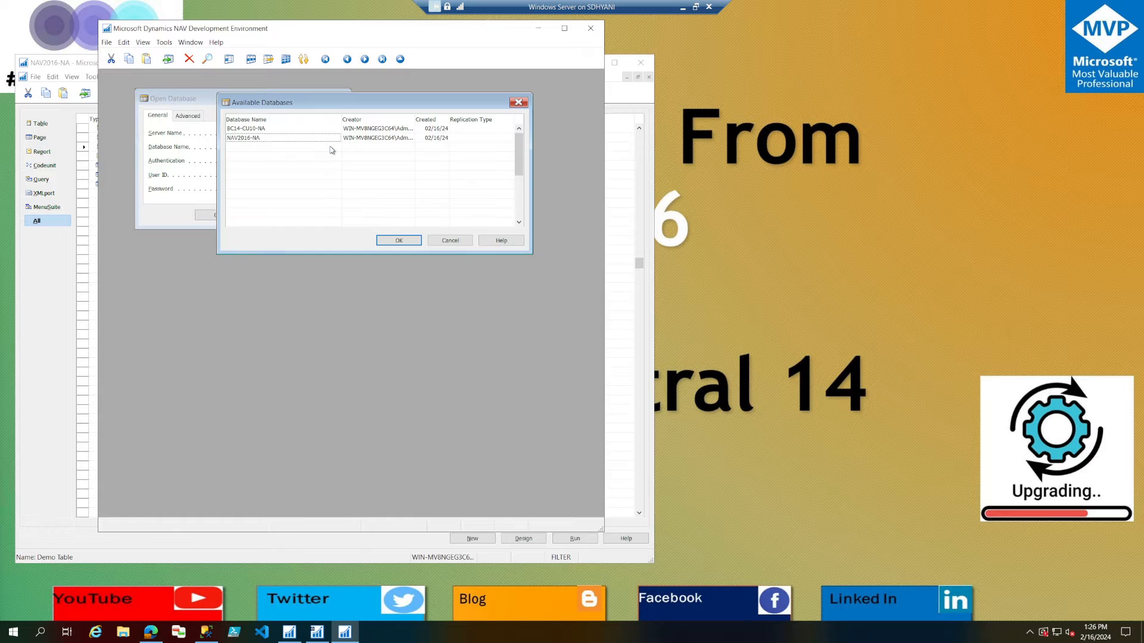
pyautogui.doubleClick(279, 130)
pyautogui.click(231, 216)
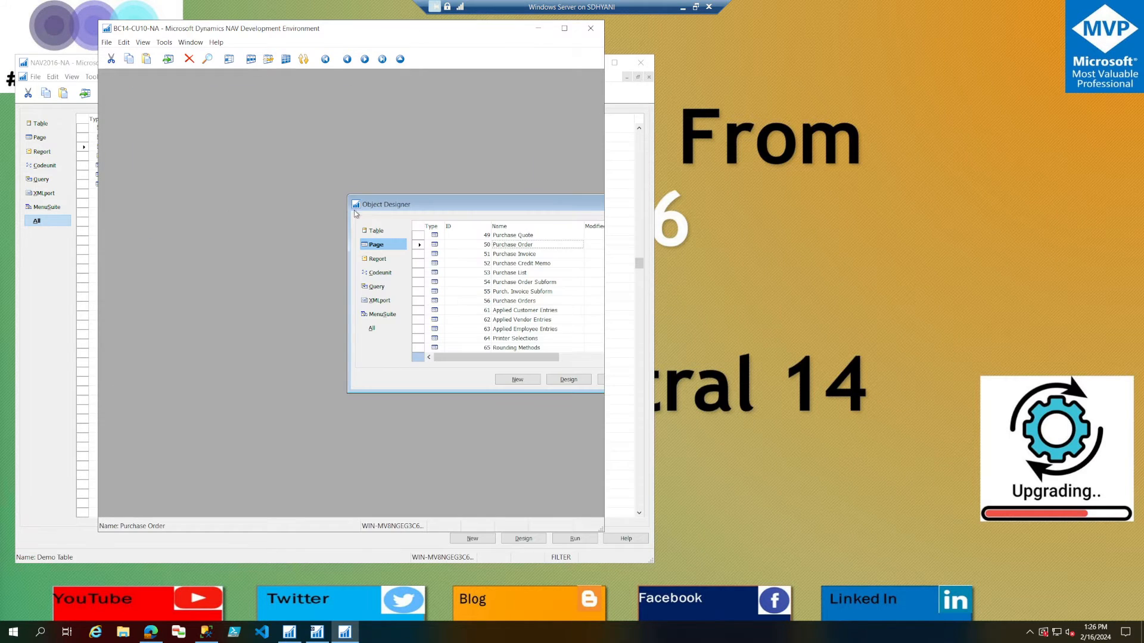
pyautogui.doubleClick(432, 204)
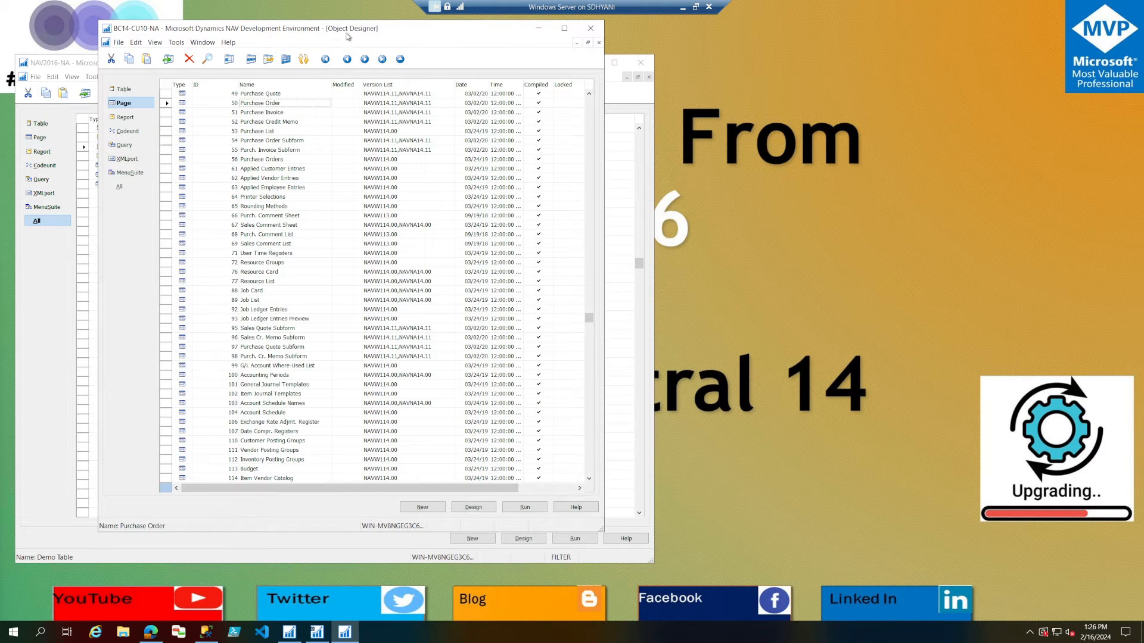
pyautogui.moveTo(335, 34); pyautogui.dragTo(669, 55)
# Export table 50000 Demo Table and page 50000 Demo Page from NAV2016-NA as a FOB file named NewObj.
pyautogui.click(191, 153)
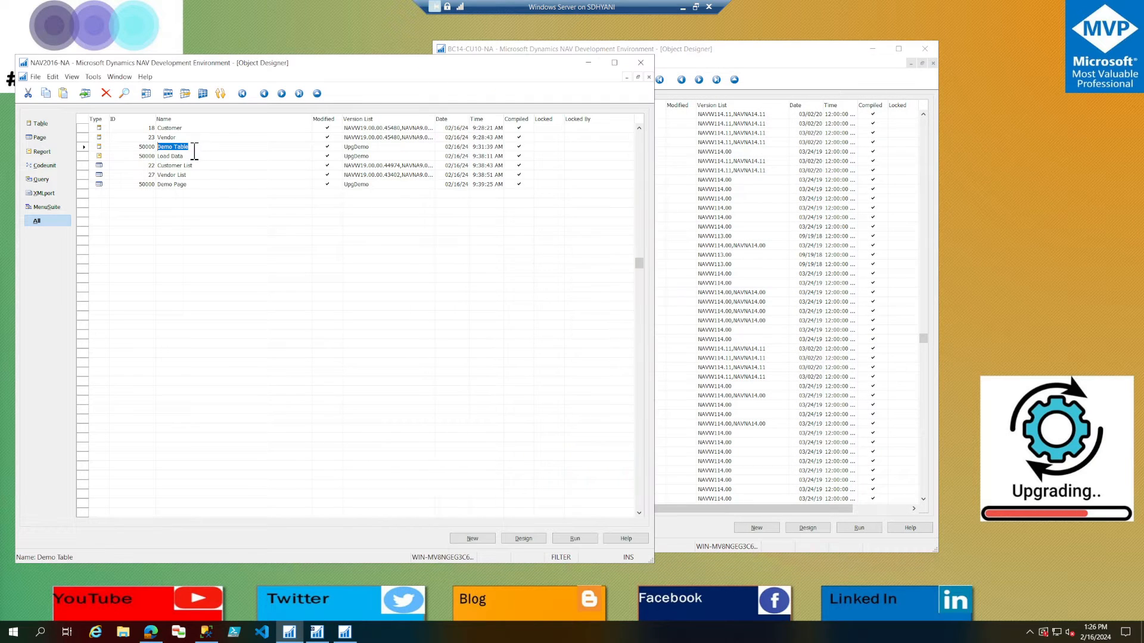
pyautogui.click(84, 148)
pyautogui.keyDown('ctrl'); pyautogui.click(84, 184); pyautogui.keyUp('ctrl')
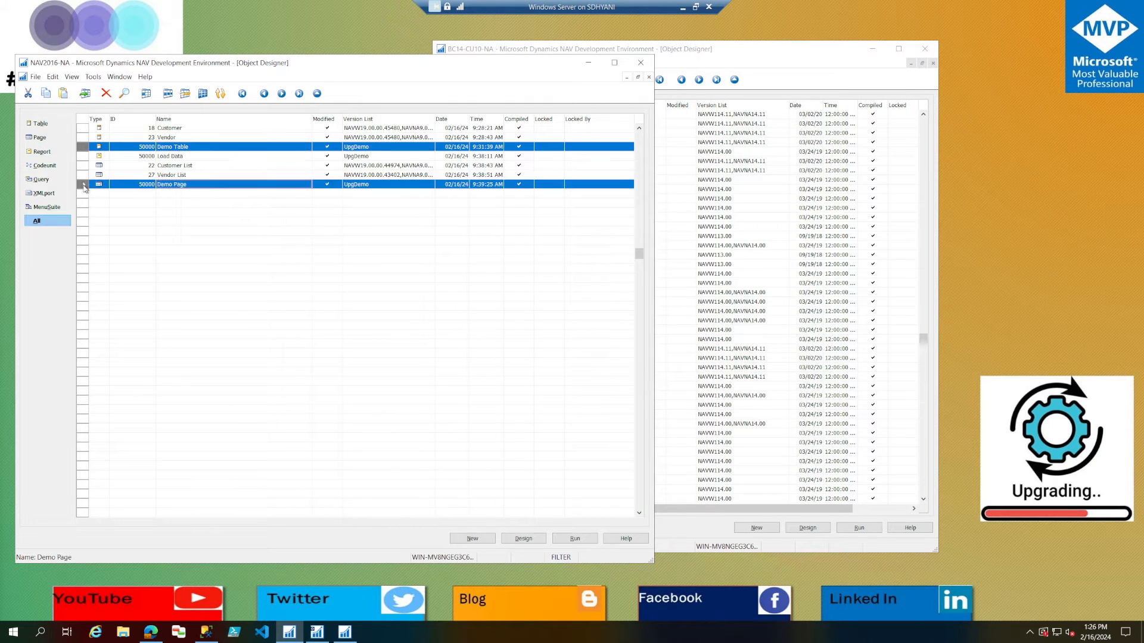
pyautogui.click(35, 76)
pyautogui.click(54, 181)
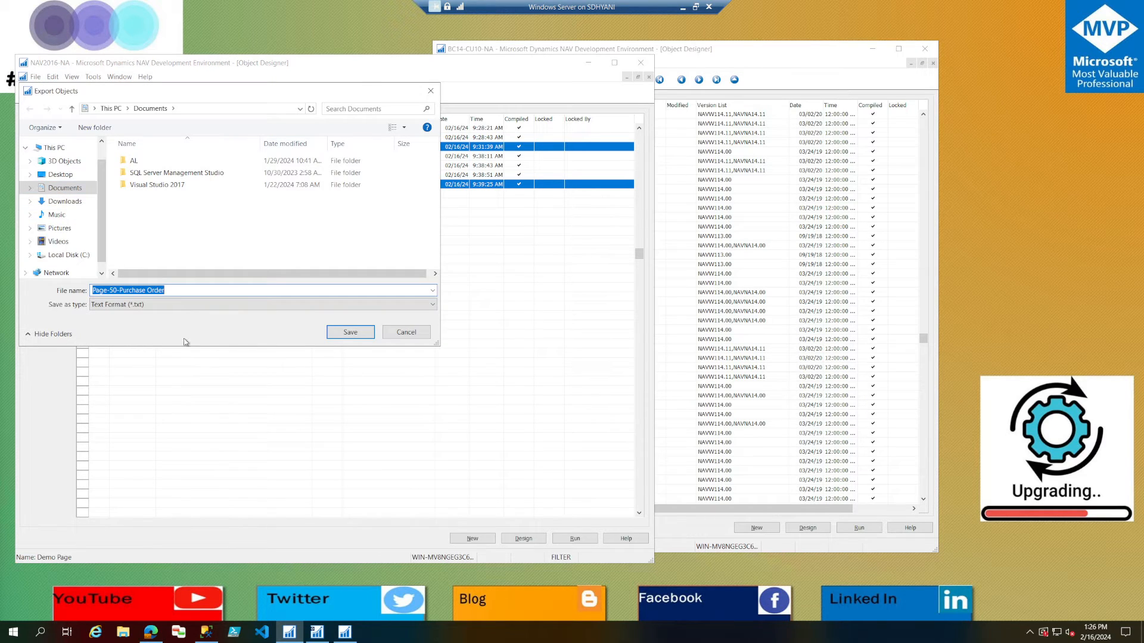
pyautogui.write('NewObj')
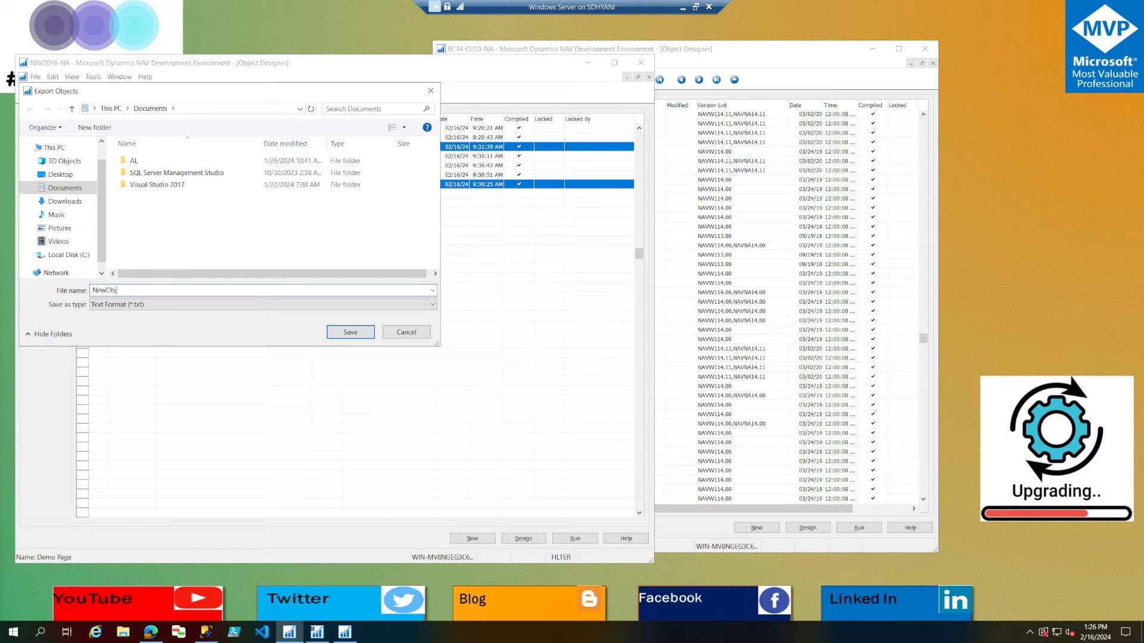
pyautogui.press('Tab')
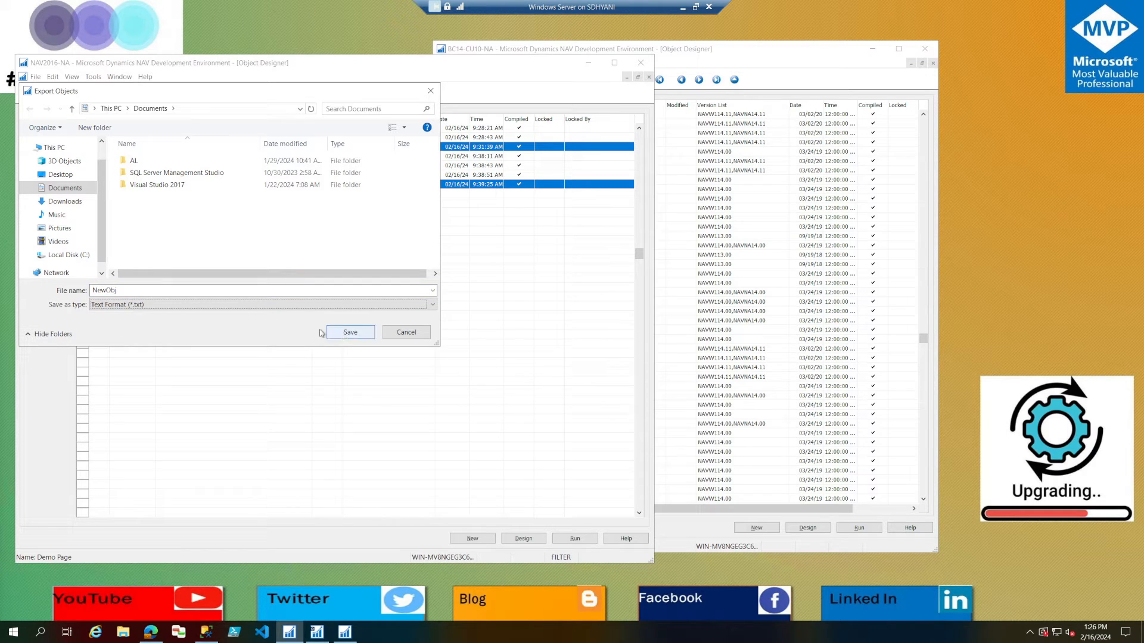
pyautogui.click(215, 304)
pyautogui.click(172, 317)
pyautogui.click(349, 332)
# Start importing the NewObj file into BC14-CU10-NA, review its objects in the Import Worksheet and accept creating them.
pyautogui.click(830, 65)
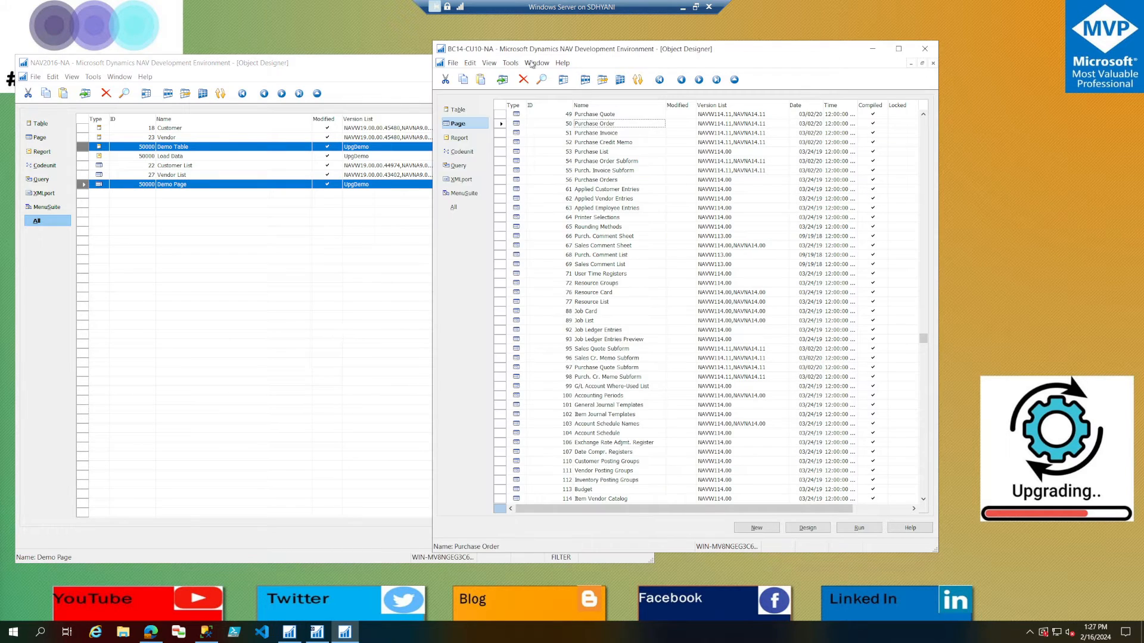
pyautogui.click(452, 63)
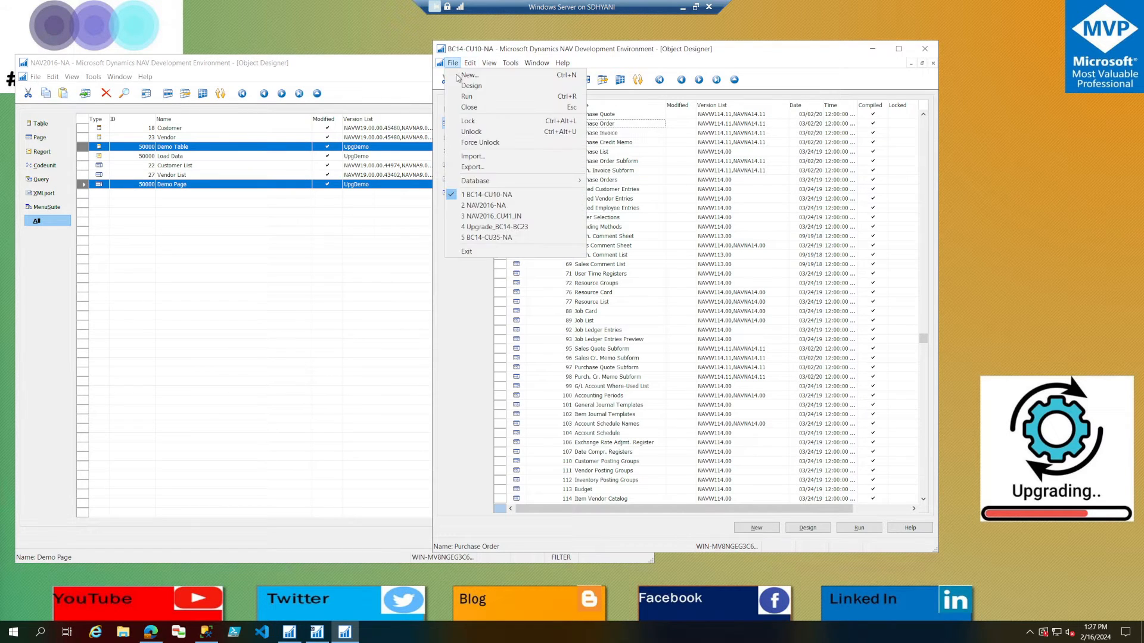
pyautogui.click(488, 156)
pyautogui.click(555, 188)
pyautogui.doubleClick(555, 188)
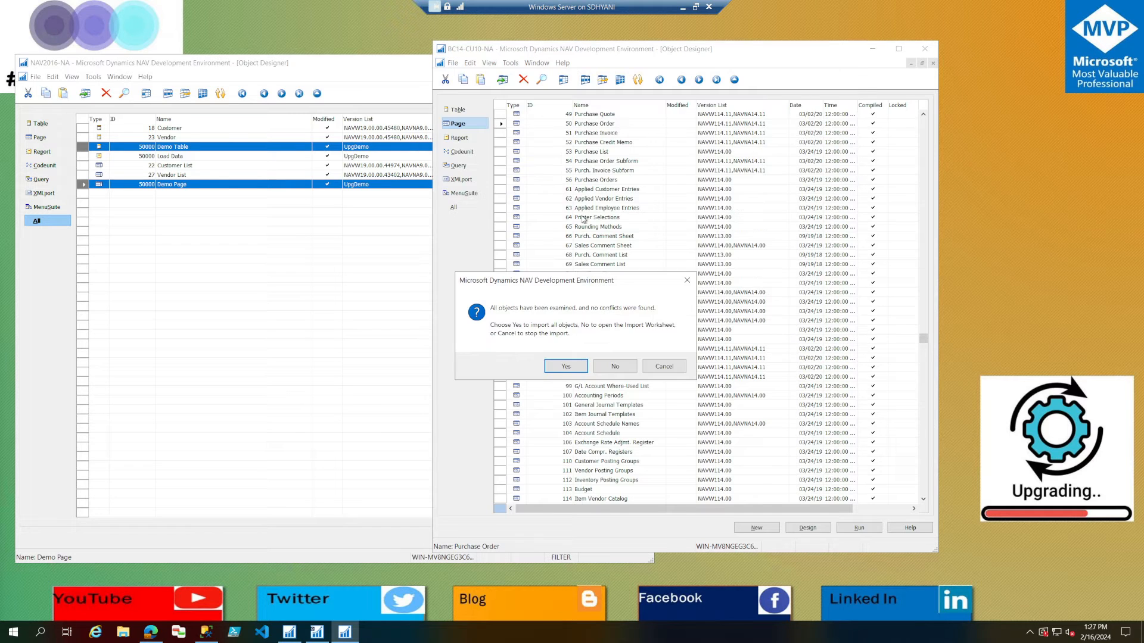
pyautogui.click(613, 367)
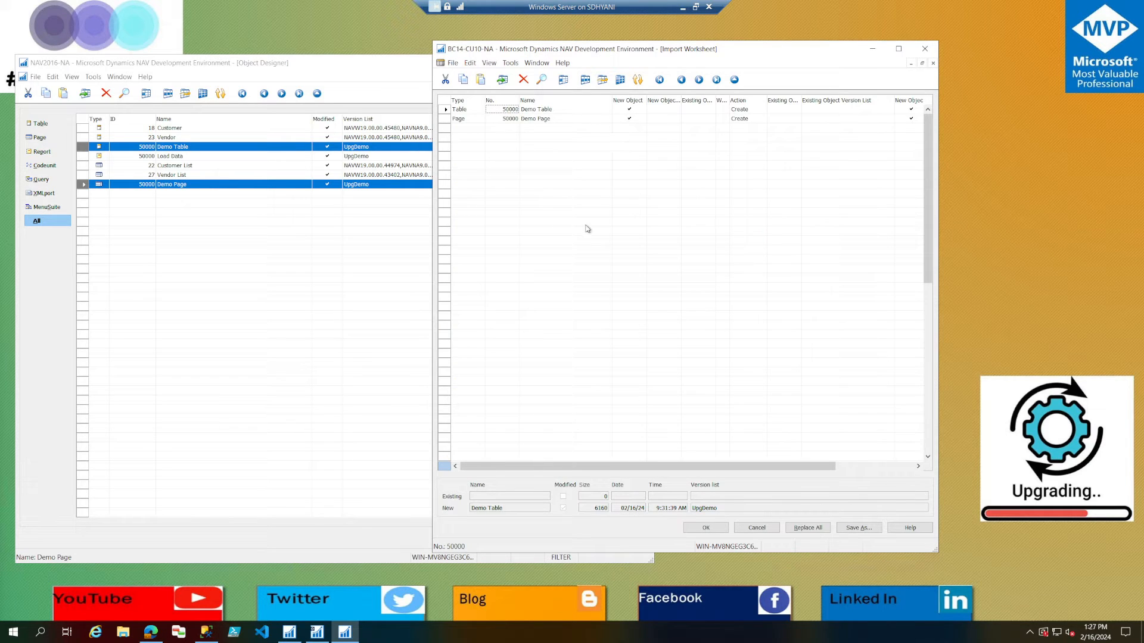
pyautogui.click(528, 120)
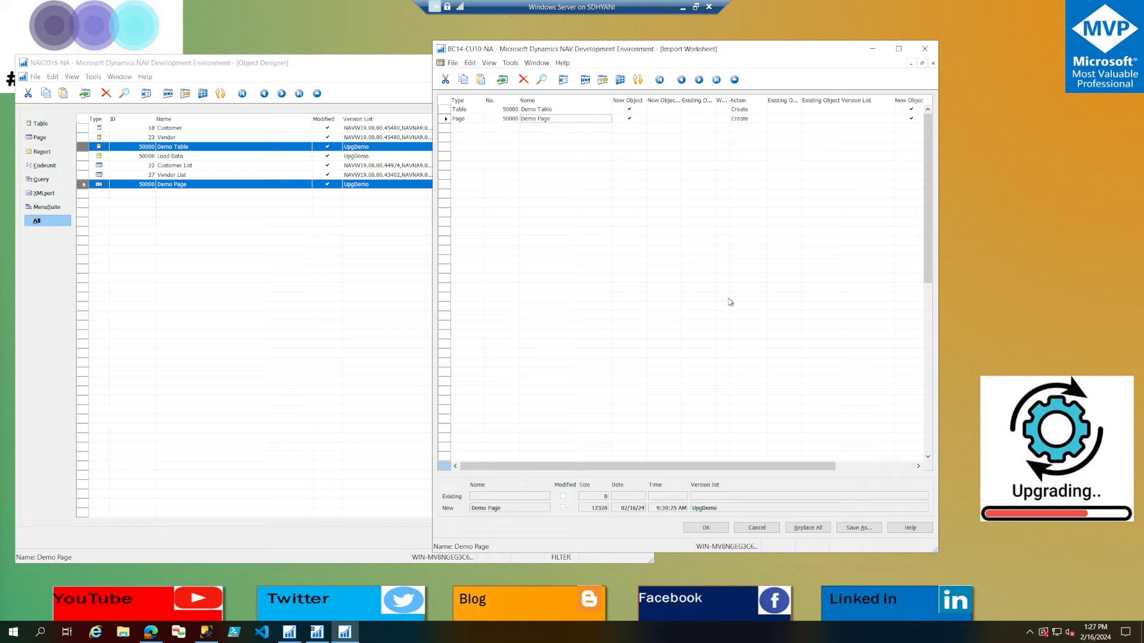
pyautogui.click(706, 529)
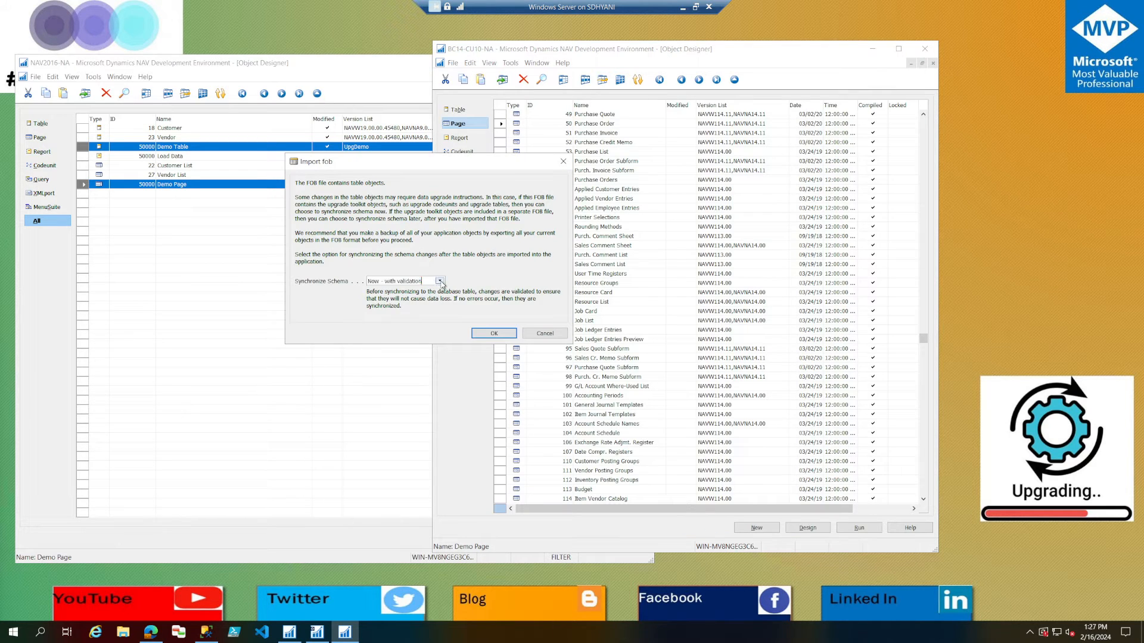
# Set schema synchronization for the imported objects to Later, run the import and close its completion summary.
pyautogui.click(439, 280)
pyautogui.click(386, 302)
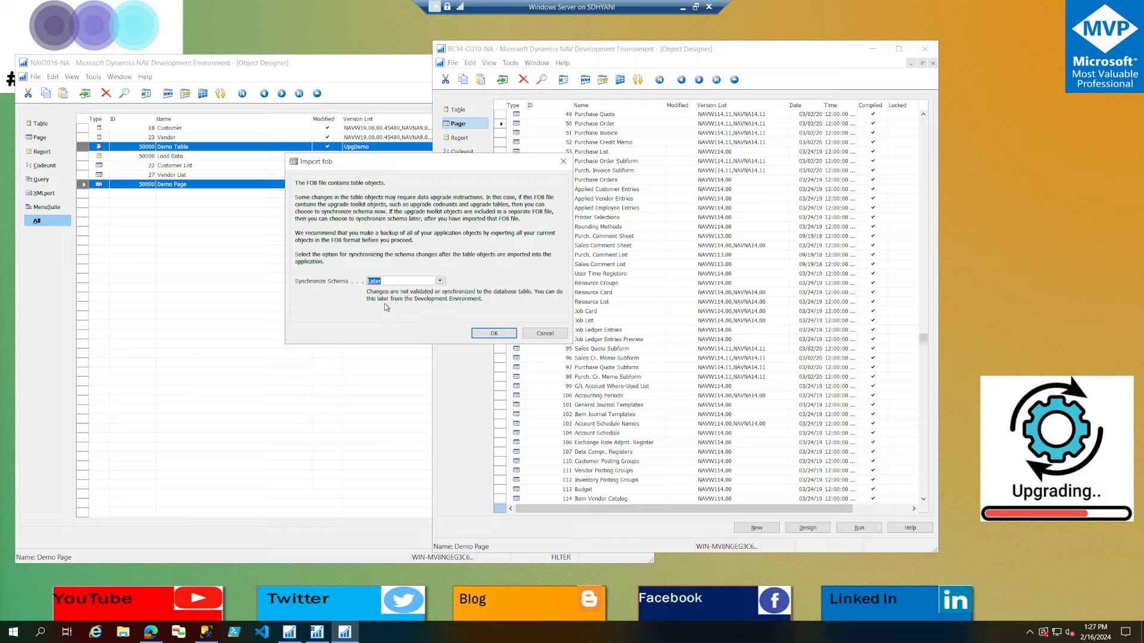
pyautogui.click(507, 335)
pyautogui.click(633, 340)
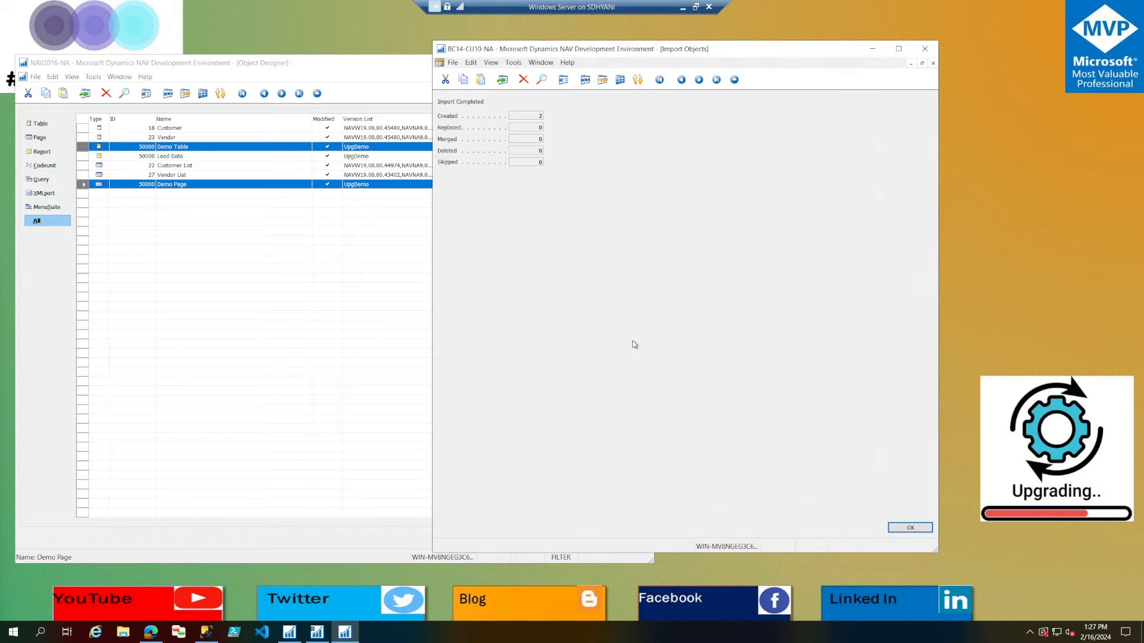
pyautogui.click(908, 528)
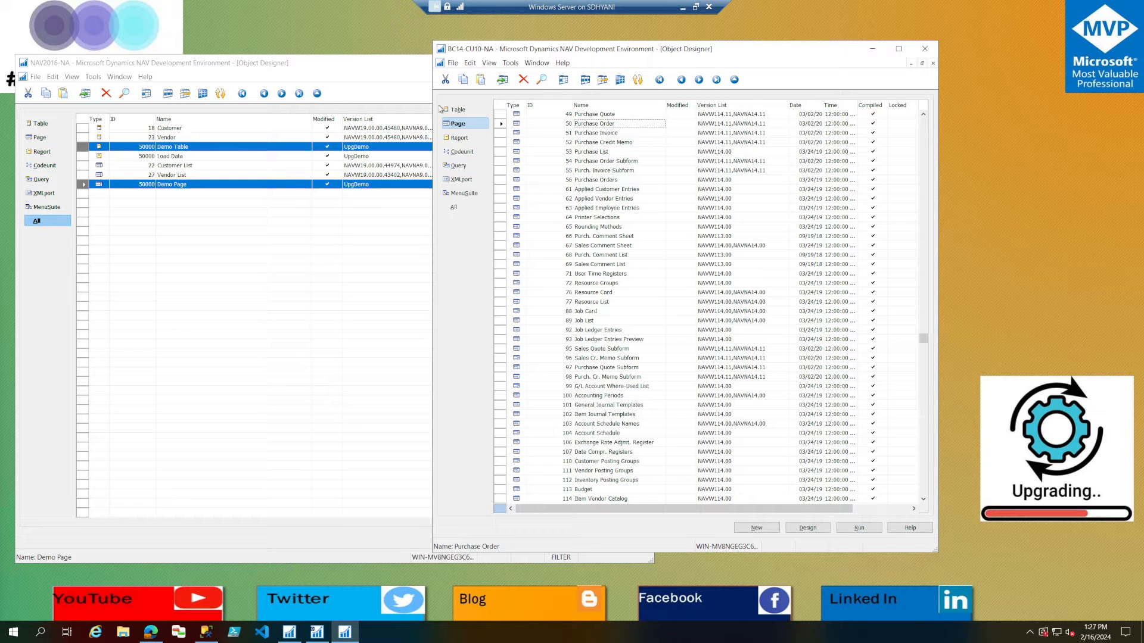
# Mark tables 18 Customer and 23 Vendor and pages 22 Customer List and 27 Vendor List, and show only marked objects.
pyautogui.click(473, 112)
pyautogui.click(566, 133)
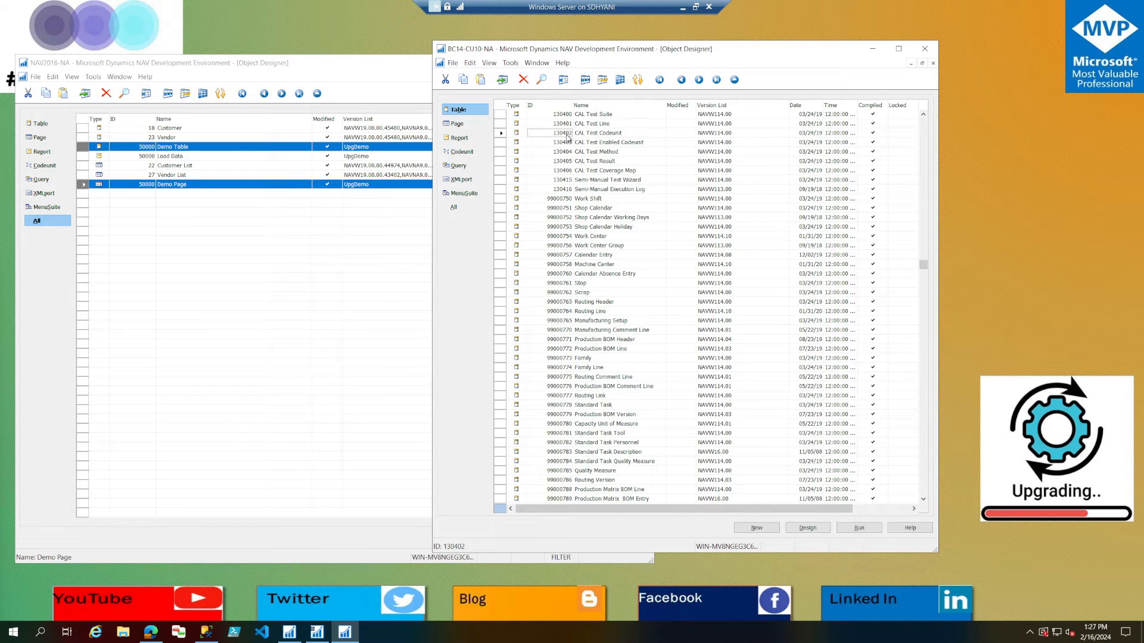
pyautogui.write('18')
pyautogui.press('Return')
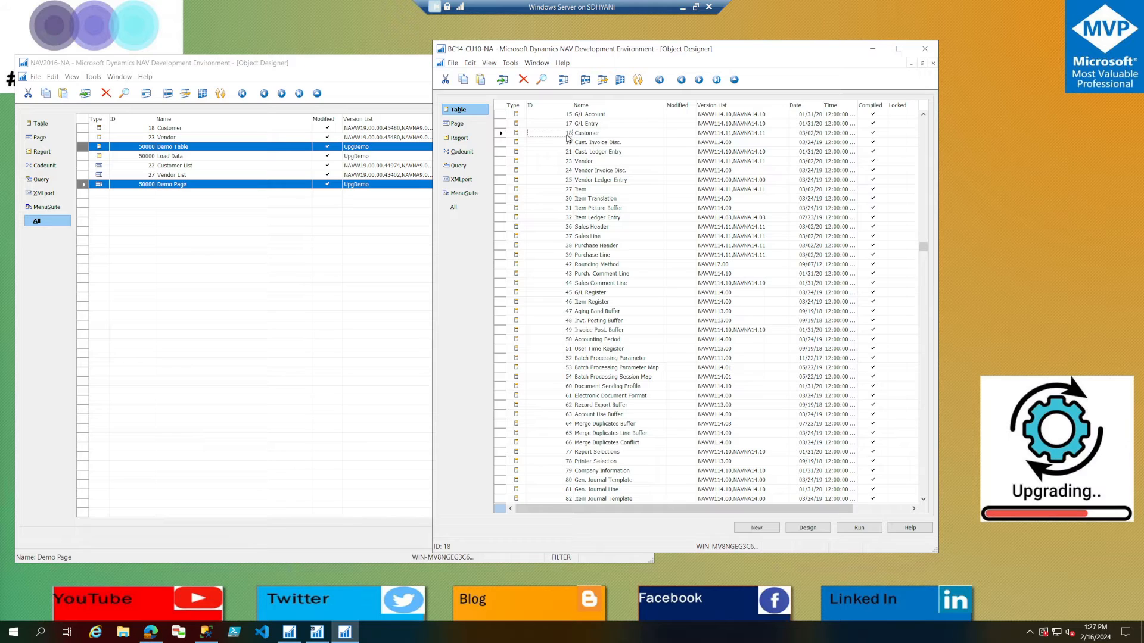
pyautogui.click(569, 161)
pyautogui.click(457, 123)
pyautogui.write('22')
pyautogui.press('Return')
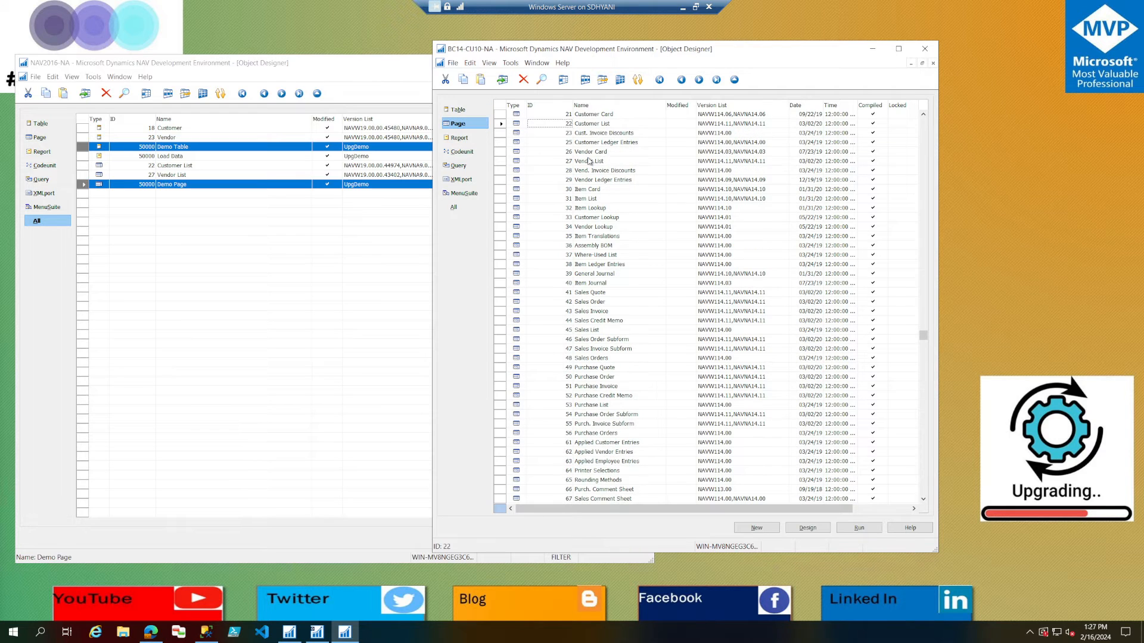
pyautogui.click(566, 162)
pyautogui.hotkey('alt', 'v')
pyautogui.press('k')
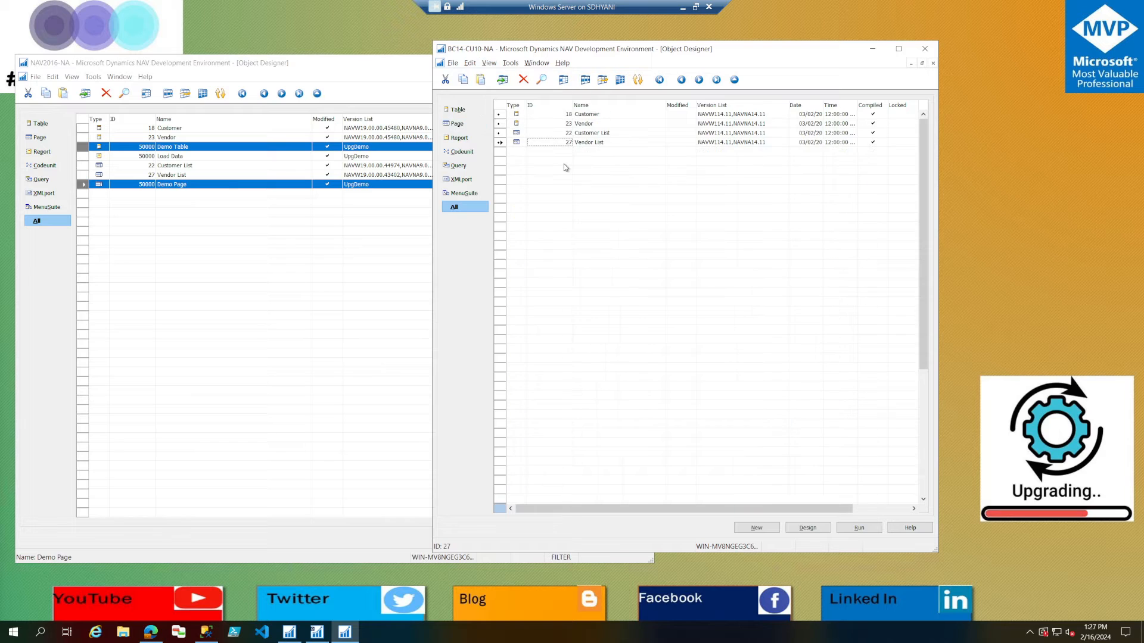
# Design table 18 Customer in NAV2016-NA and copy its field 50000 Demo Field.
pyautogui.click(206, 129)
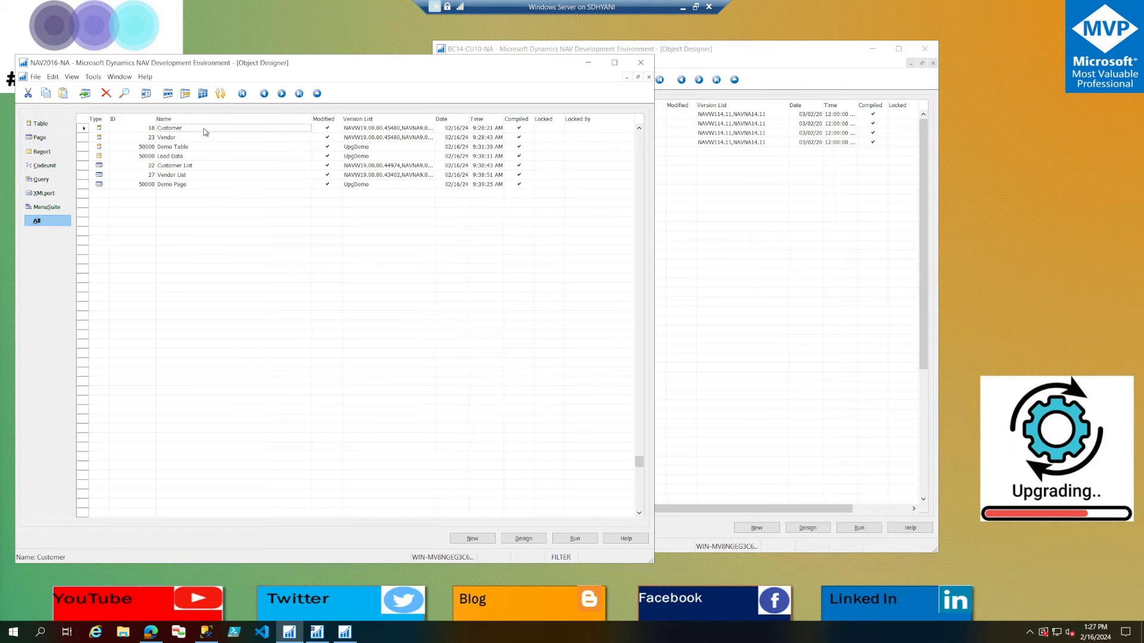
pyautogui.hotkey('alt', 'd')
pyautogui.hotkey('ctrl', 'End')
pyautogui.rightClick(110, 519)
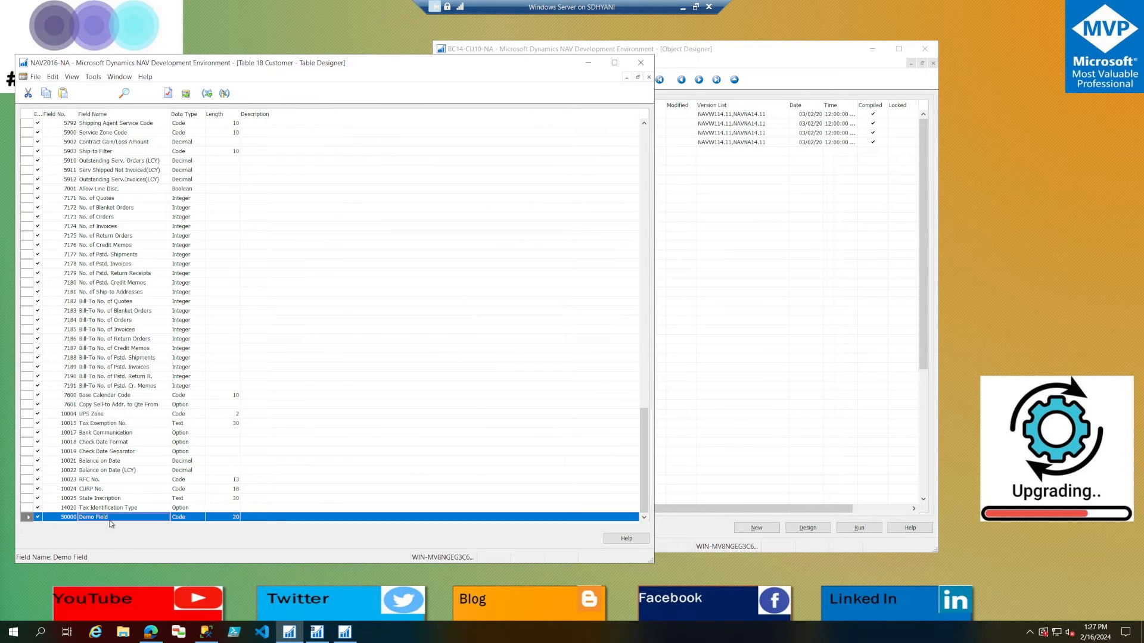
pyautogui.click(133, 528)
# Try to paste Demo Field into table 18 Customer in BC14-CU10-NA and save it compiled with schema synchronization now with validation.
pyautogui.click(709, 61)
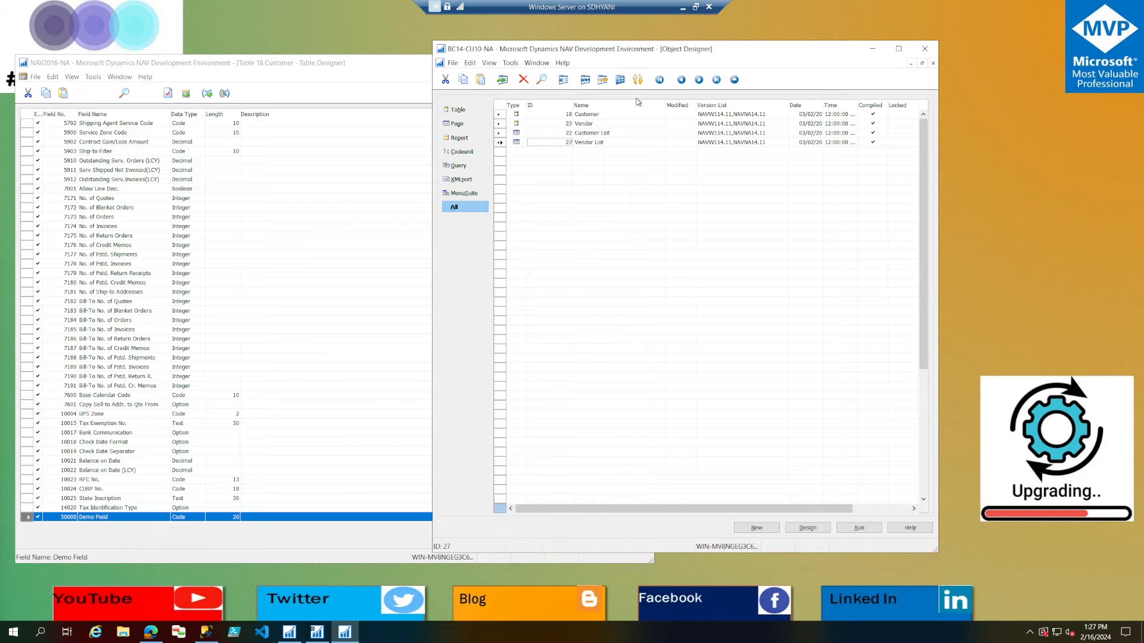
pyautogui.click(598, 114)
pyautogui.hotkey('alt', 'd')
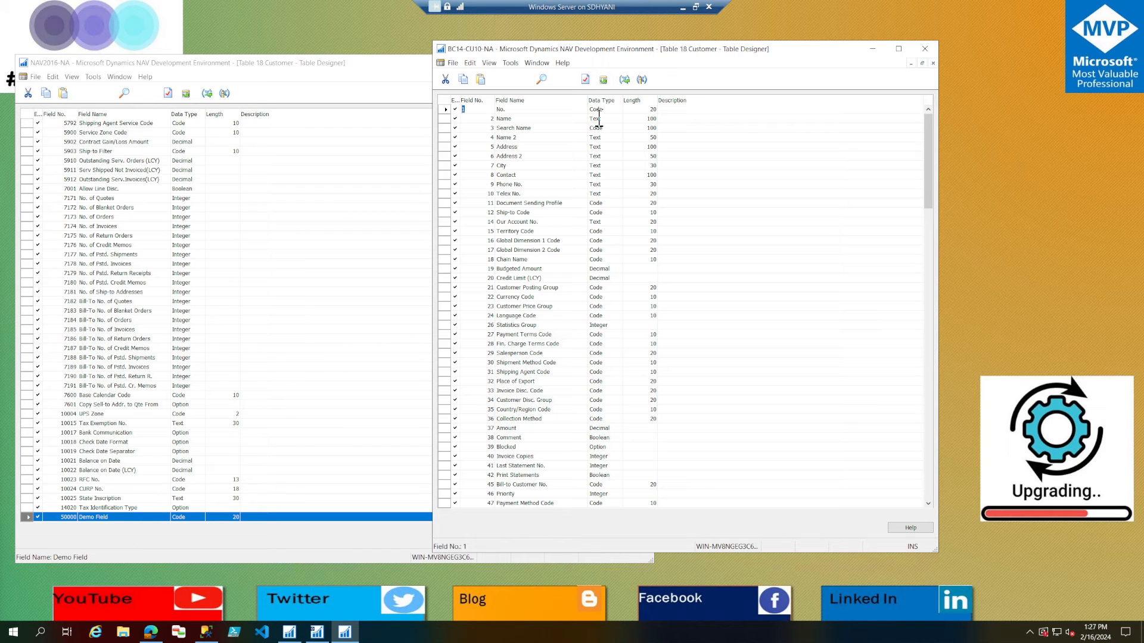
pyautogui.hotkey('ctrl', 'End')
pyautogui.hotkey('ctrl', 'v')
pyautogui.hotkey('ctrl', 's')
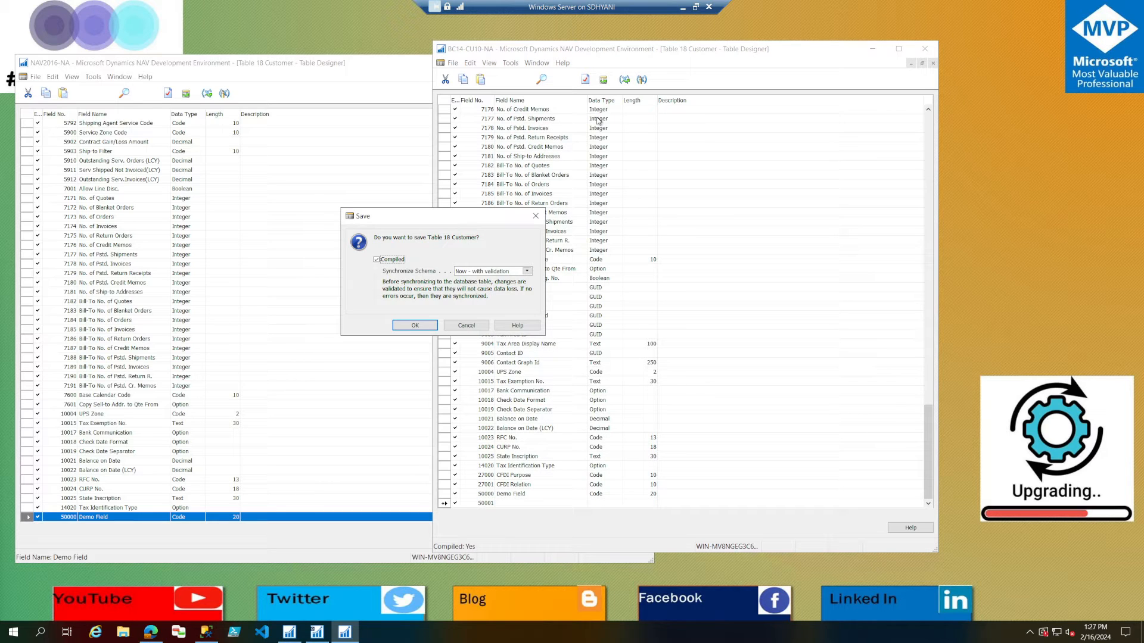
pyautogui.press('Return')
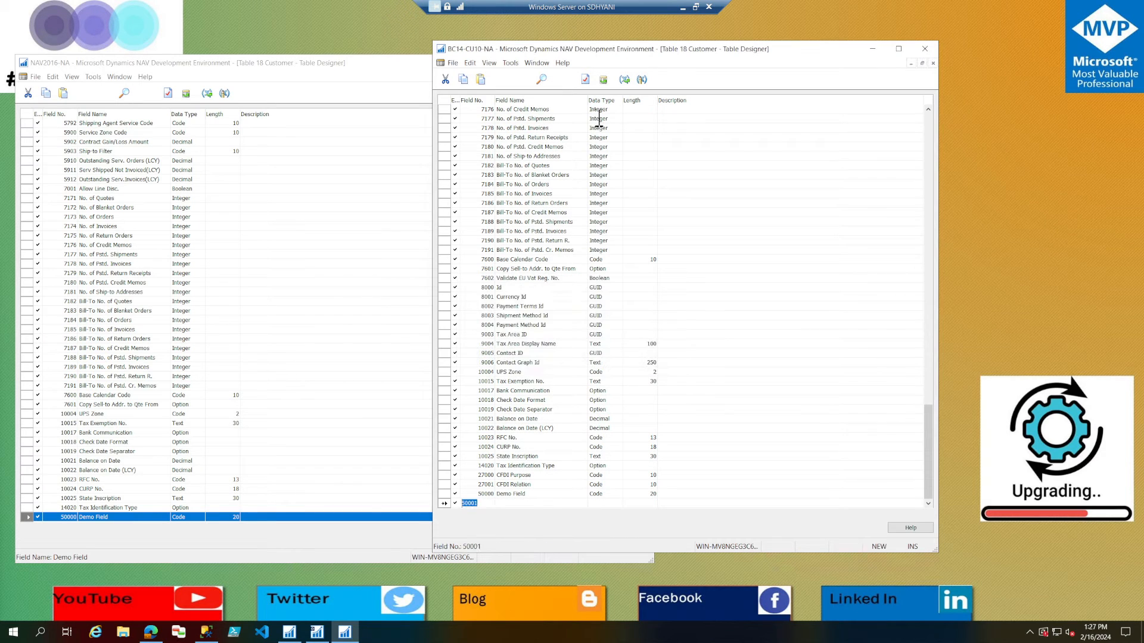
pyautogui.hotkey('ctrl', 's')
pyautogui.press('Return')
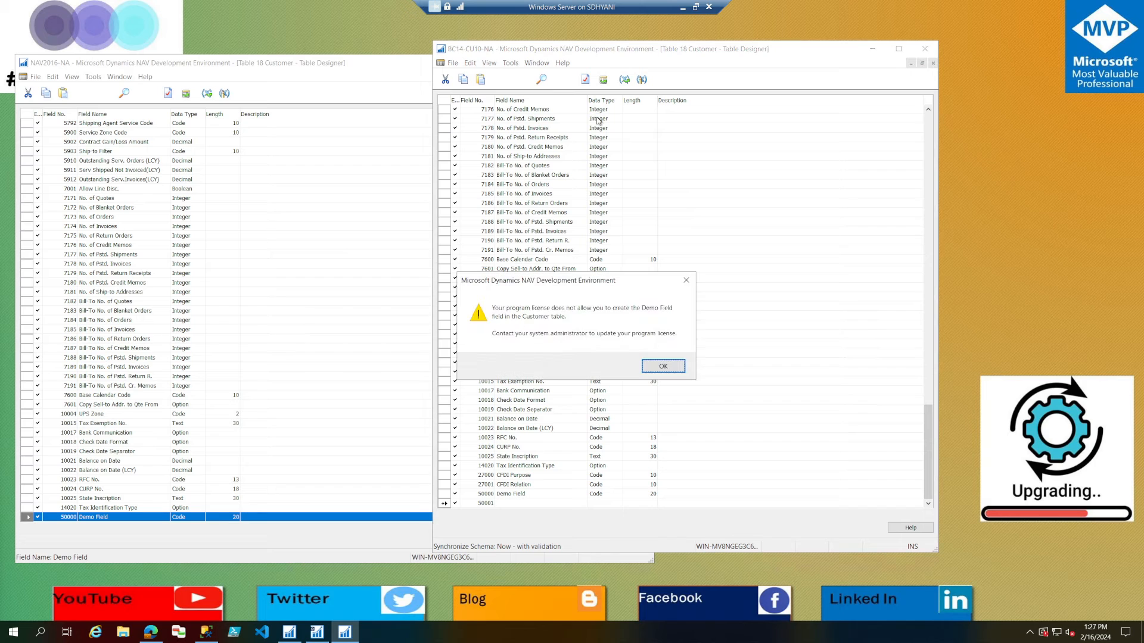
pyautogui.press('Return')
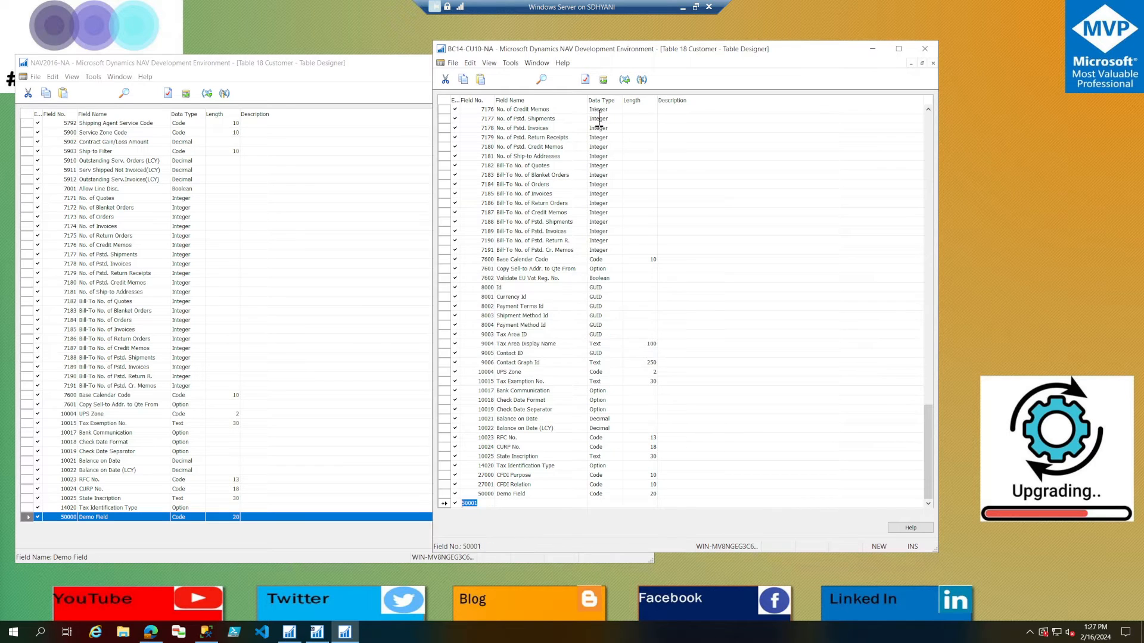
# Leave the Customer table design, bring up the license information, and reopen the BC14-CU10-NA database with its Object Designer maximized.
pyautogui.press('Escape')
pyautogui.click(546, 364)
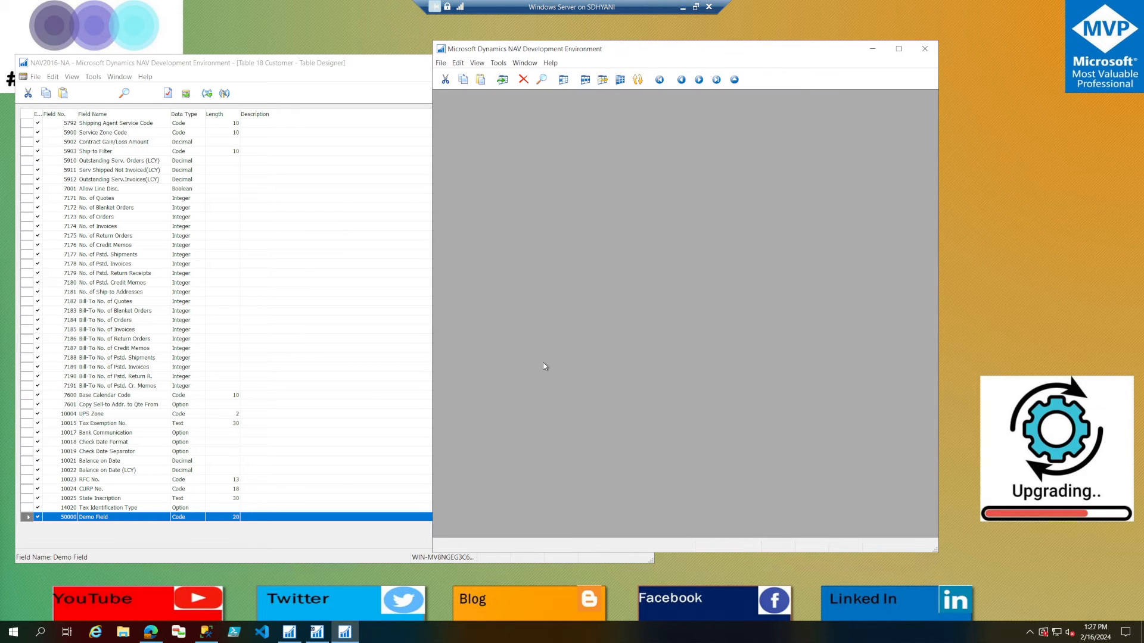
pyautogui.hotkey('alt', 'f')
pyautogui.press('d')
pyautogui.press('o')
pyautogui.press('Return')
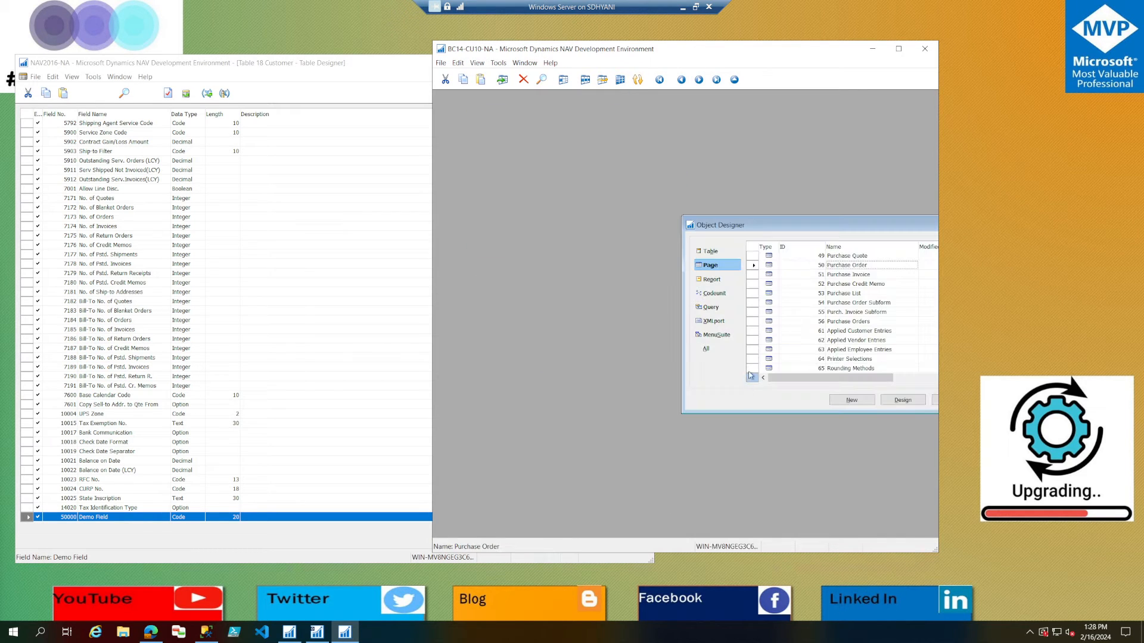
pyautogui.doubleClick(798, 226)
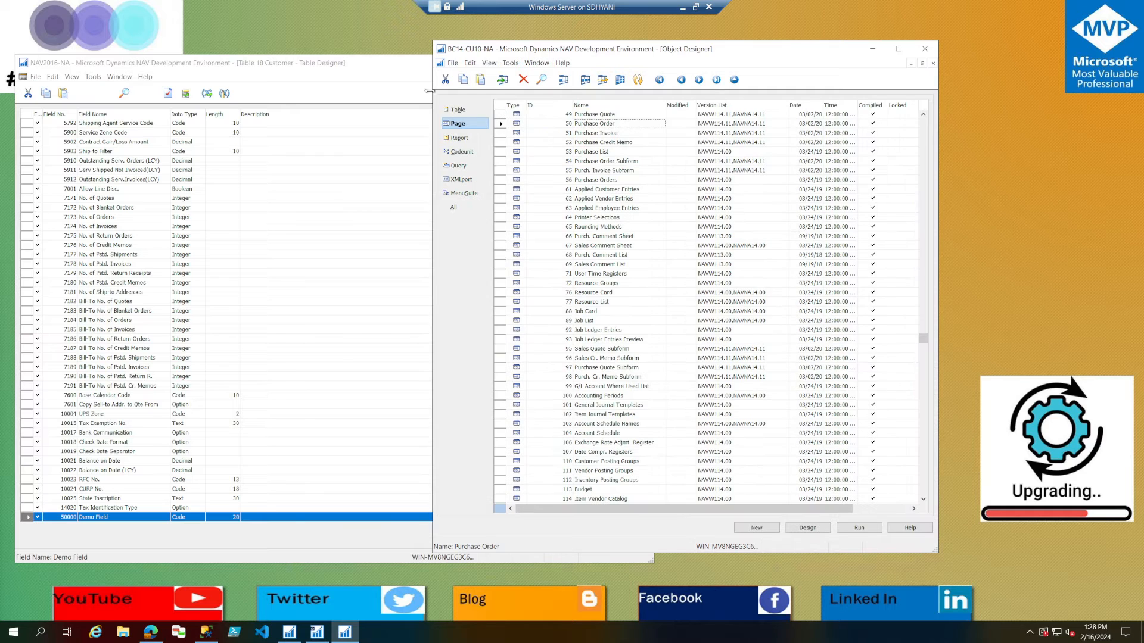
# Paste field 50000 Demo Field at the end of table 23 Vendor in BC14-CU10-NA, save the table and close it.
pyautogui.click(457, 110)
pyautogui.hotkey('alt', 'd')
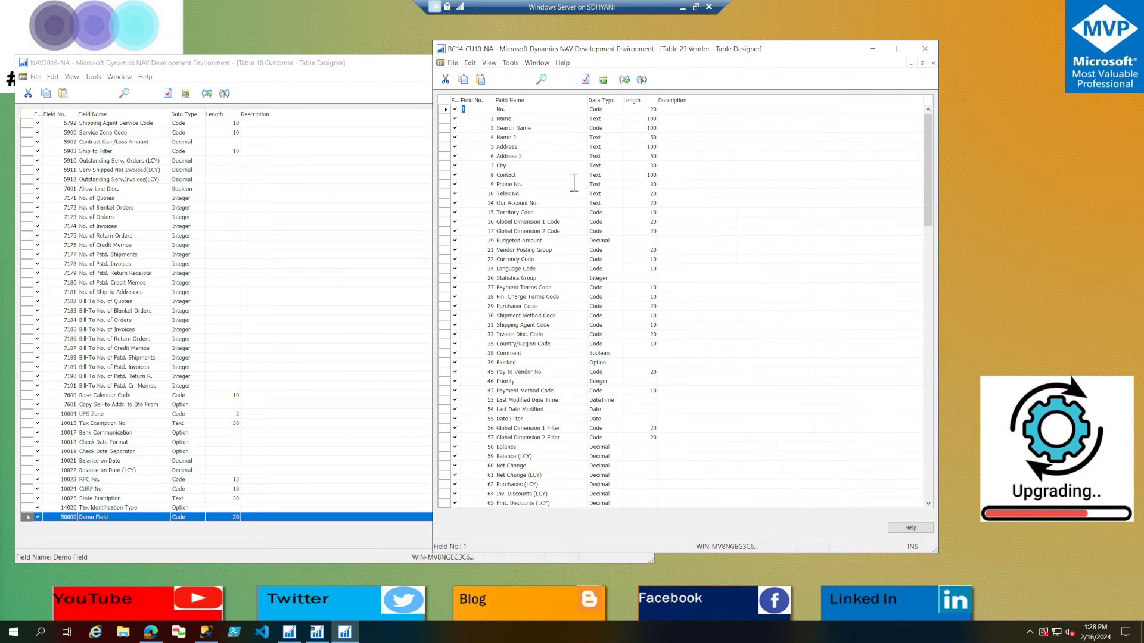
pyautogui.hotkey('ctrl', 'End')
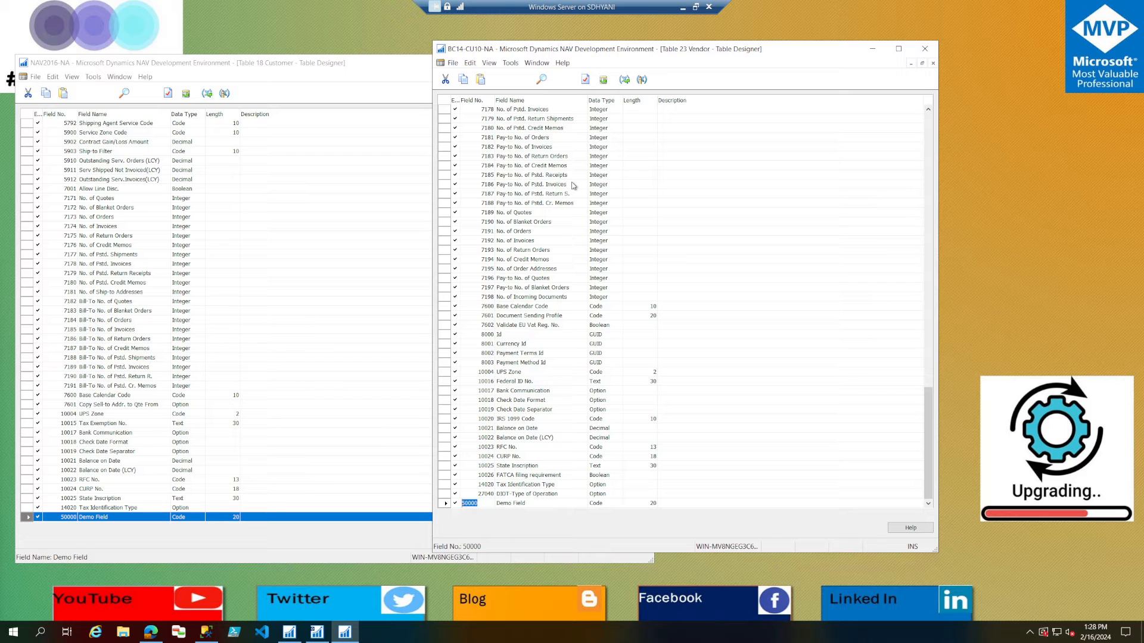
pyautogui.hotkey('ctrl', 's')
pyautogui.press('Return')
pyautogui.press('Escape')
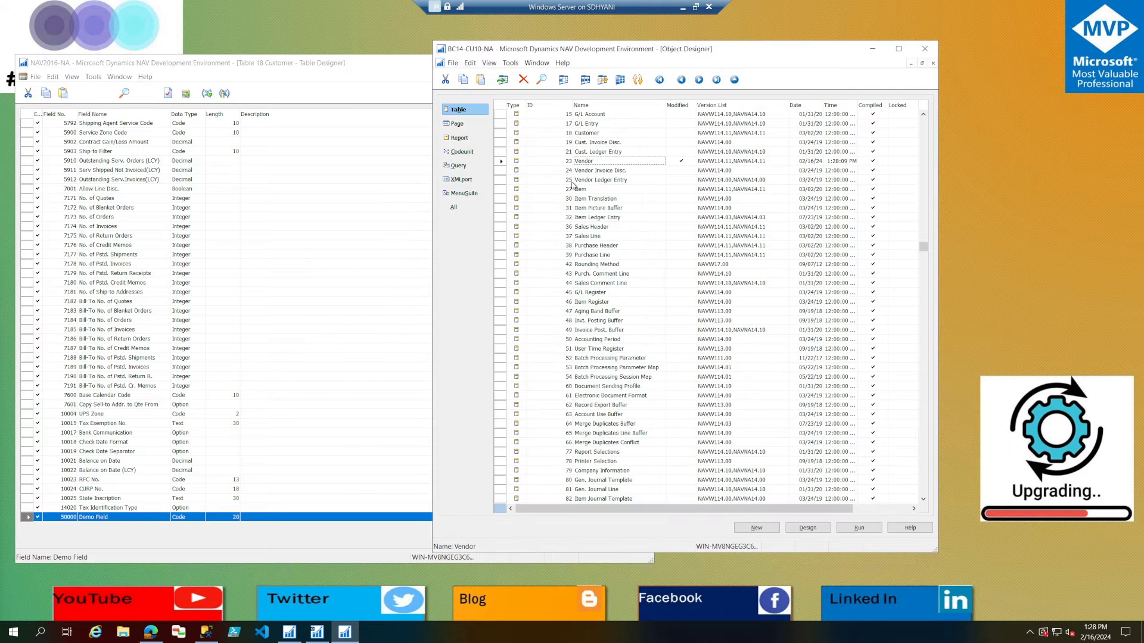
# Paste field 50000 Demo Field at the end of table 18 Customer in BC14-CU10-NA, save the table and close it.
pyautogui.press('Left')
pyautogui.write('18')
pyautogui.press('Return')
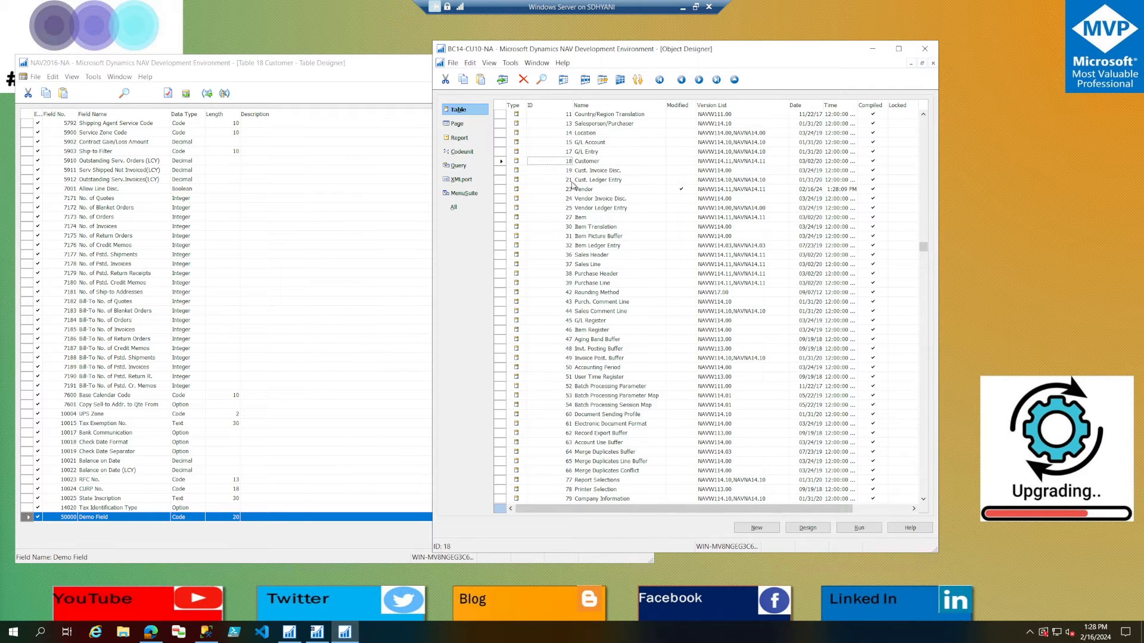
pyautogui.hotkey('alt', 'd')
pyautogui.hotkey('ctrl', 'End')
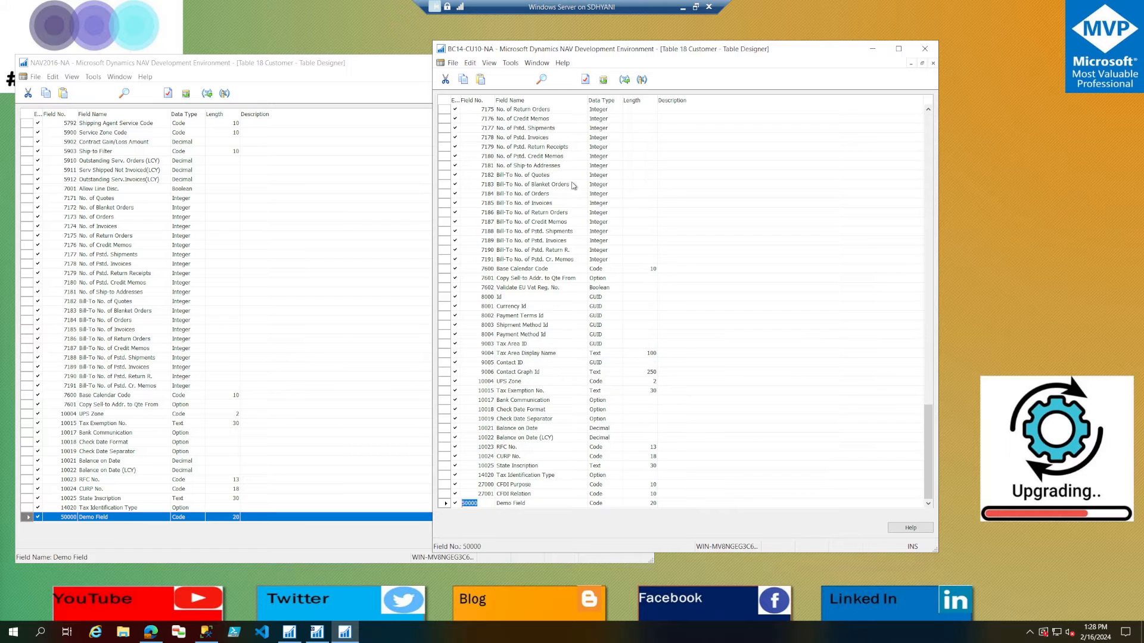
pyautogui.hotkey('ctrl', 's')
pyautogui.press('Return')
pyautogui.press('Escape')
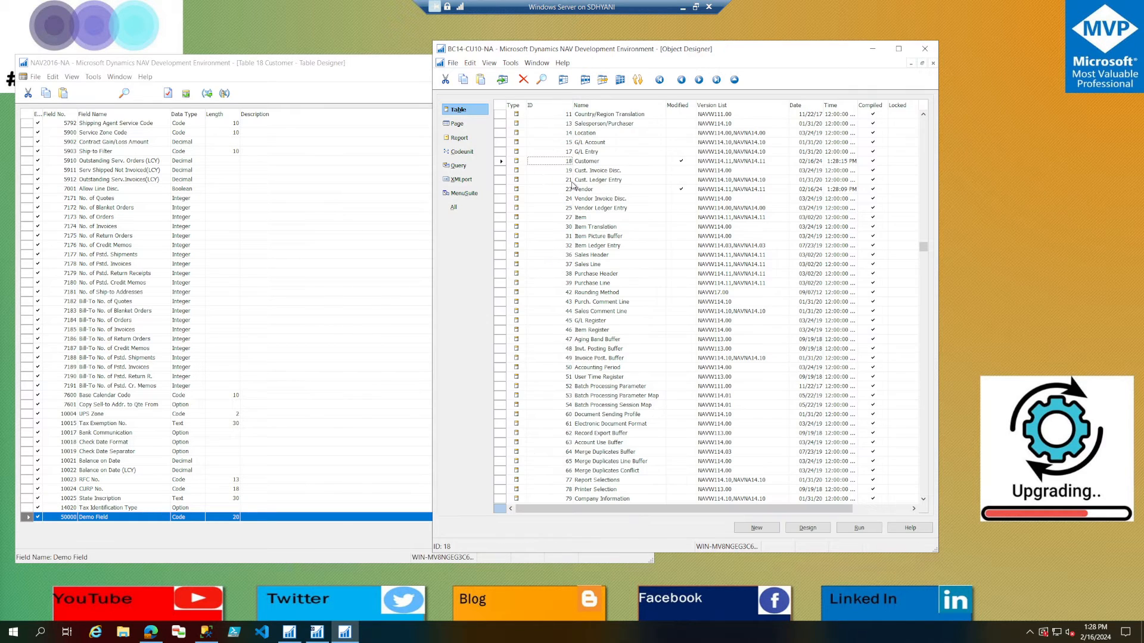
# List the page objects in BC14-CU10-NA and close the Customer table design in NAV2016-NA.
pyautogui.click(455, 125)
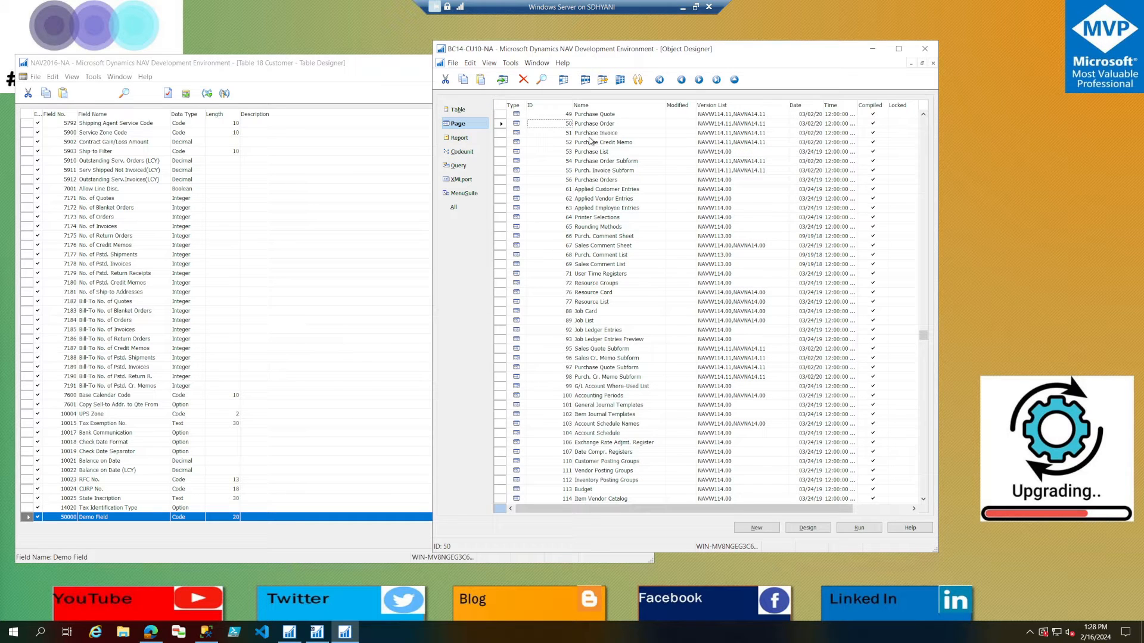
pyautogui.click(296, 76)
pyautogui.press('Escape')
pyautogui.press('Escape')
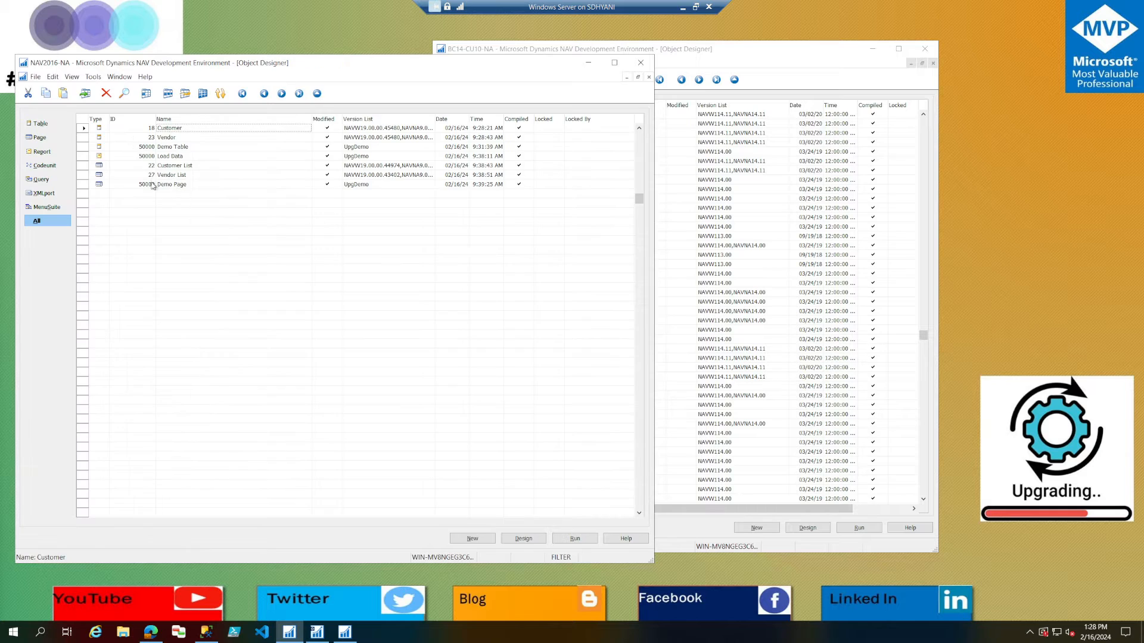
# Design page 22 Customer List in NAV2016-NA, copy its Demo Field control and close the page.
pyautogui.doubleClick(181, 167)
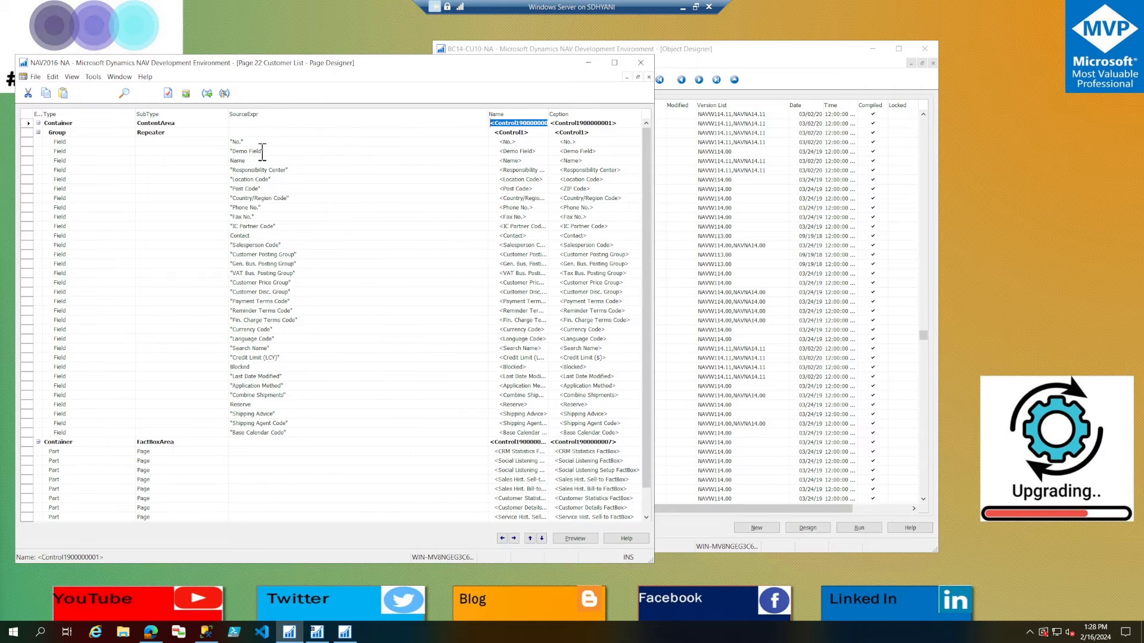
pyautogui.click(261, 150)
pyautogui.press('Escape')
pyautogui.press('Escape')
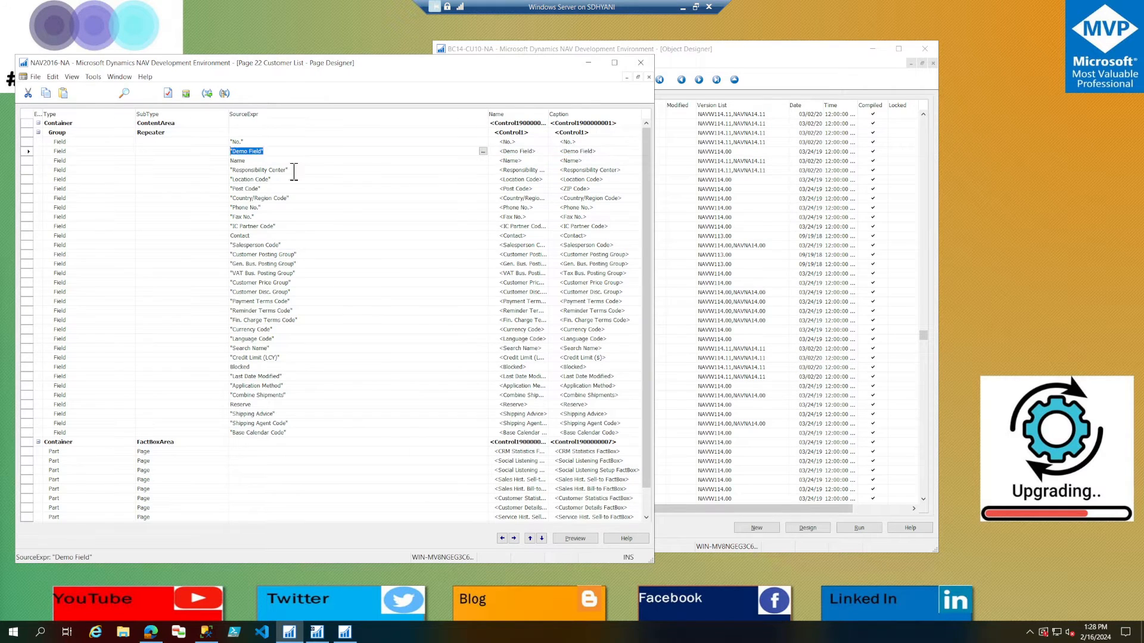
pyautogui.click(561, 334)
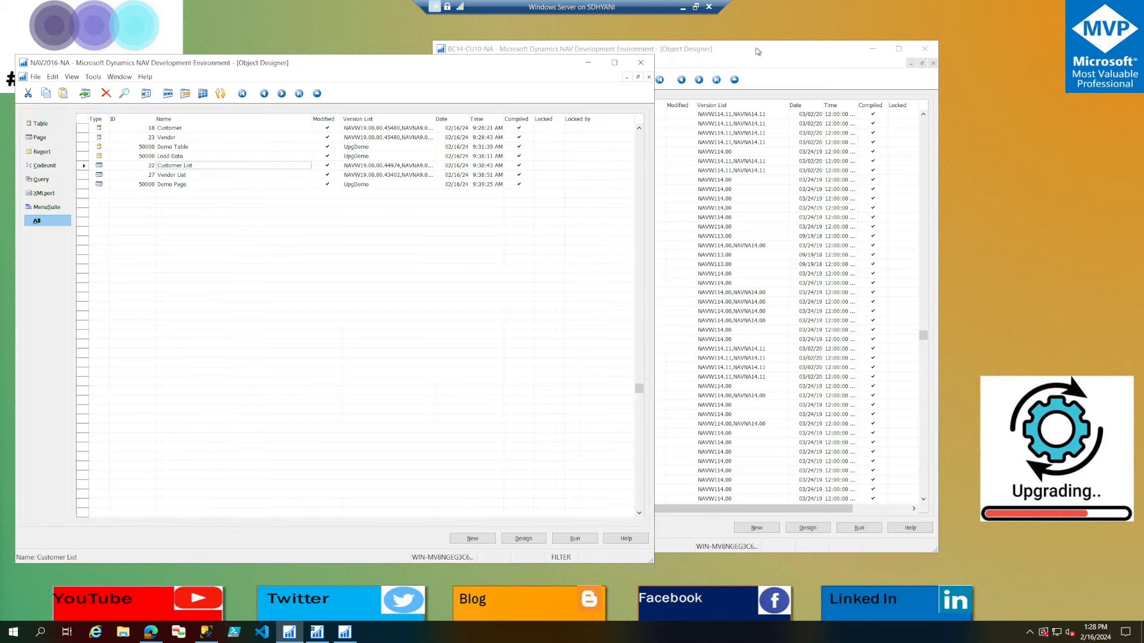
# Paste the Demo Field control above Name on page 22 Customer List in BC14-CU10-NA and save the page compiled.
pyautogui.click(764, 69)
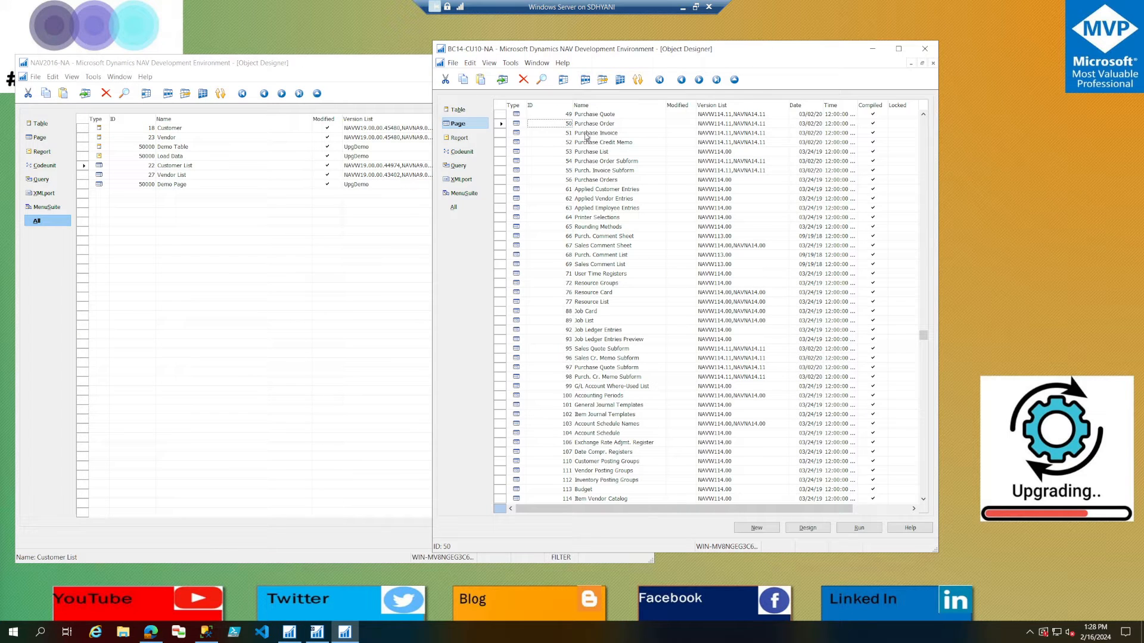
pyautogui.write('22')
pyautogui.press('Return')
pyautogui.hotkey('alt', 'd')
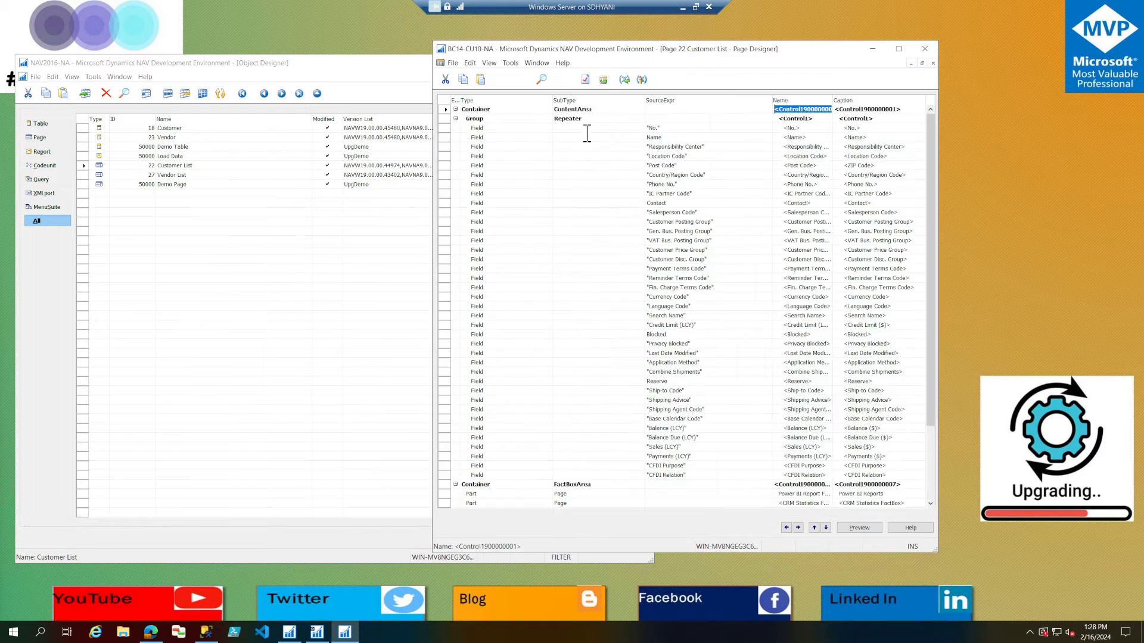
pyautogui.click(673, 136)
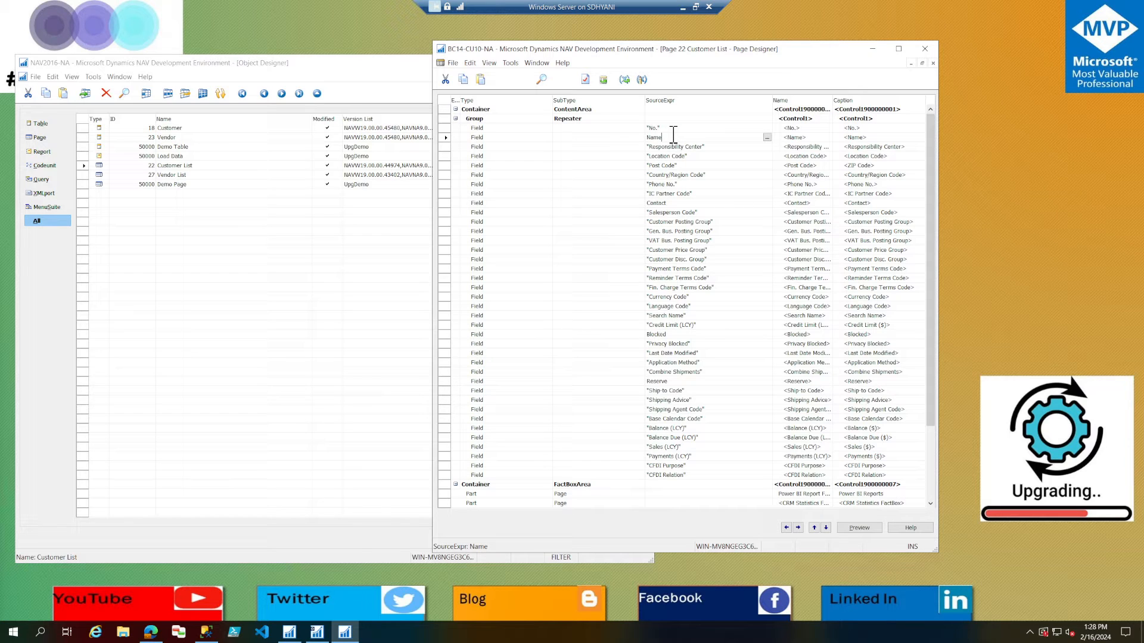
pyautogui.press('F3')
pyautogui.hotkey('ctrl', 'v')
pyautogui.hotkey('ctrl', 's')
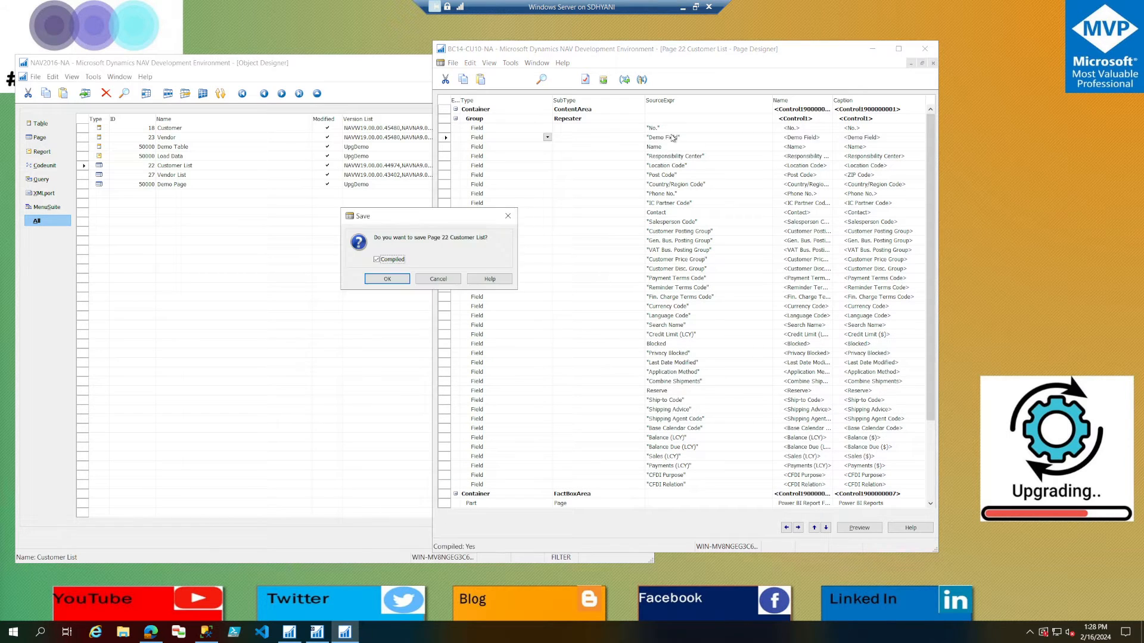
pyautogui.press('Return')
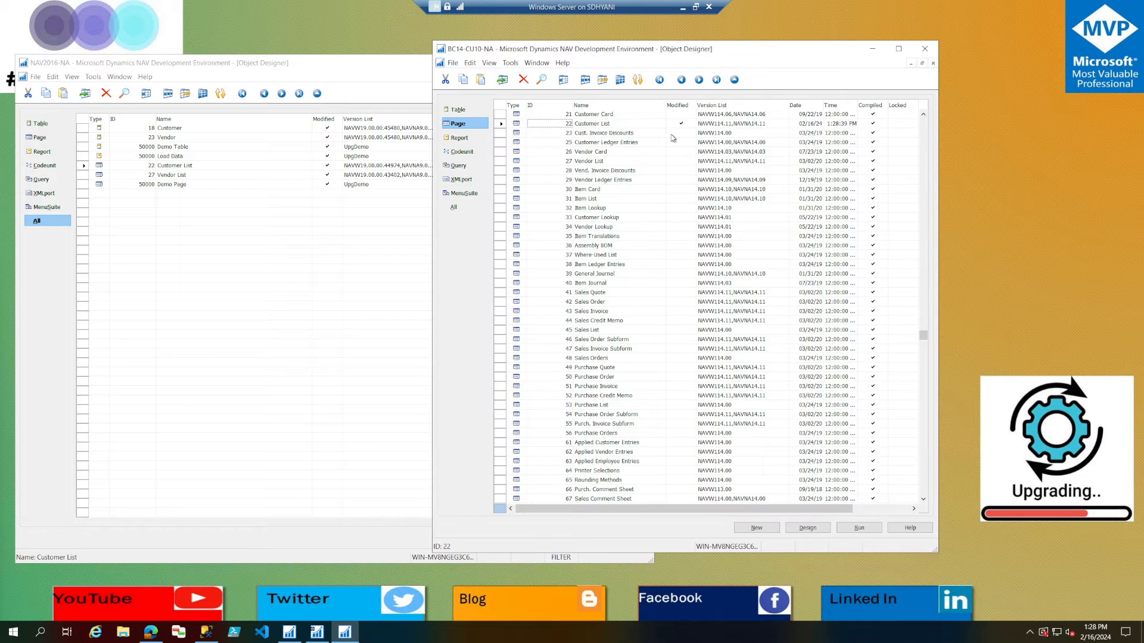
# Paste the Demo Field control above Name on page 27 Vendor List in BC14-CU10-NA, save the page and close it.
pyautogui.doubleClick(598, 161)
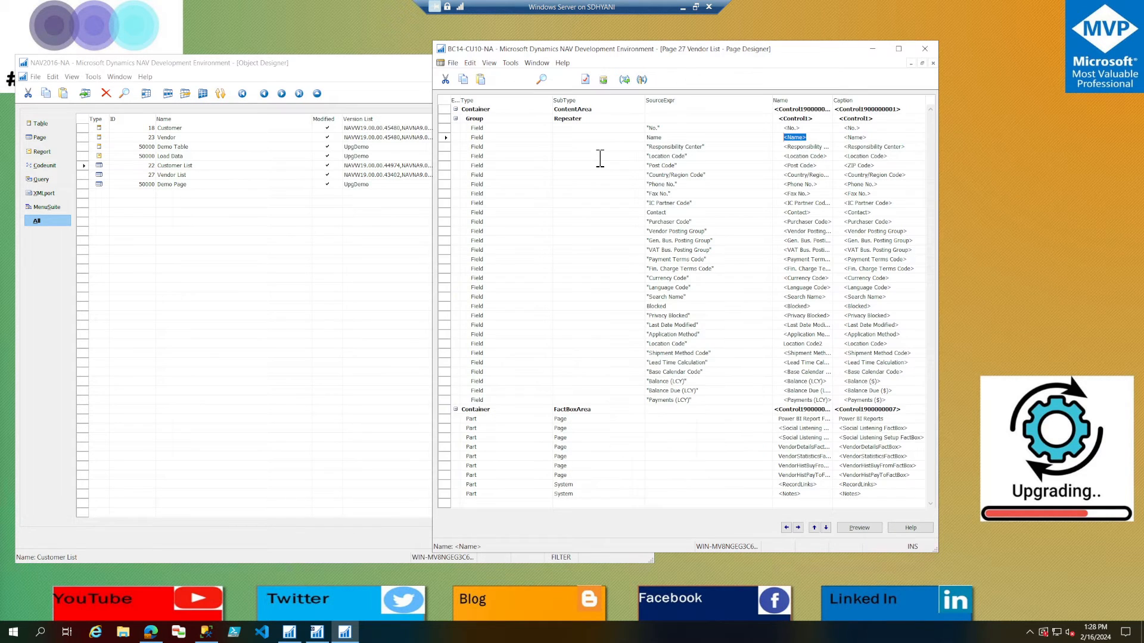
pyautogui.hotkey('ctrl', 'v')
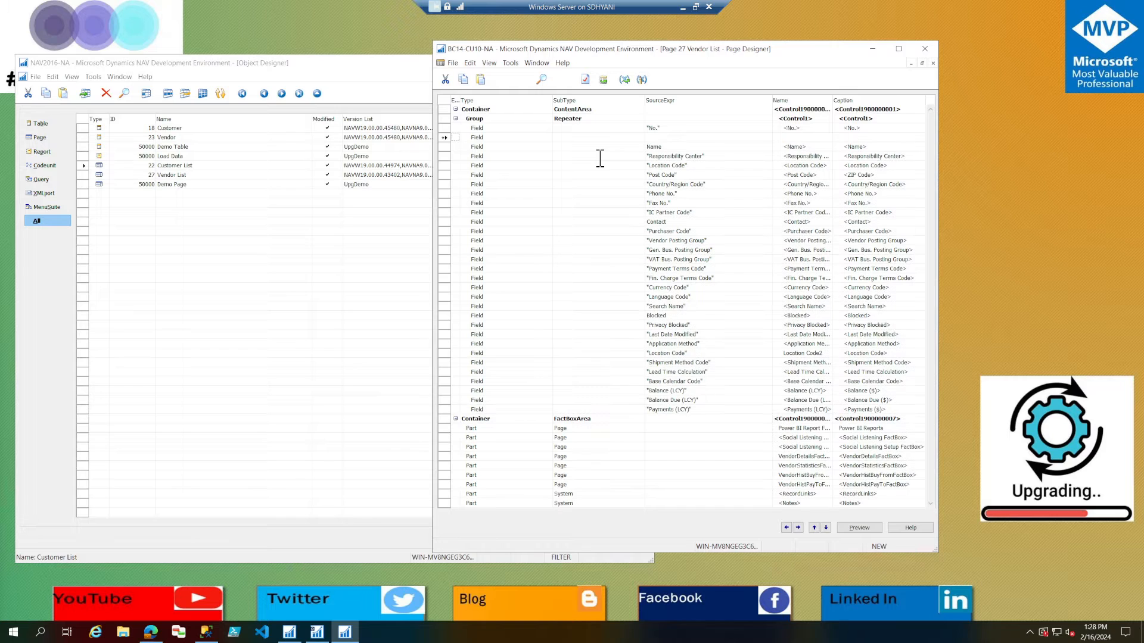
pyautogui.press('Escape')
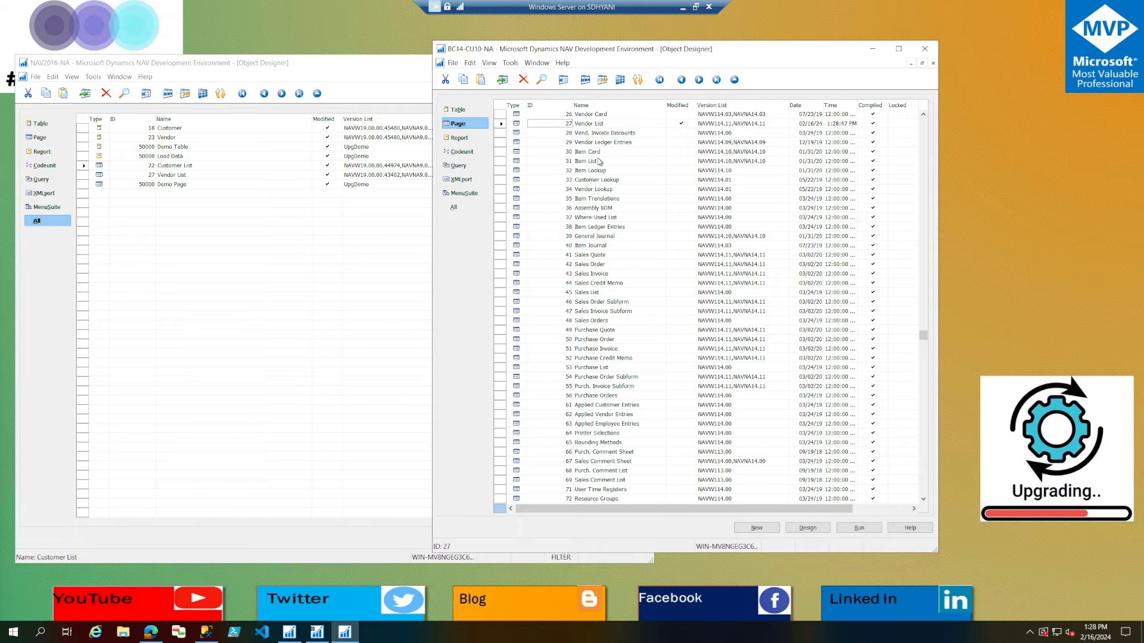
# List all BC14-CU10-NA objects filtered to the modified ones and review the tables and pages from Customer to Demo Page.
pyautogui.click(454, 207)
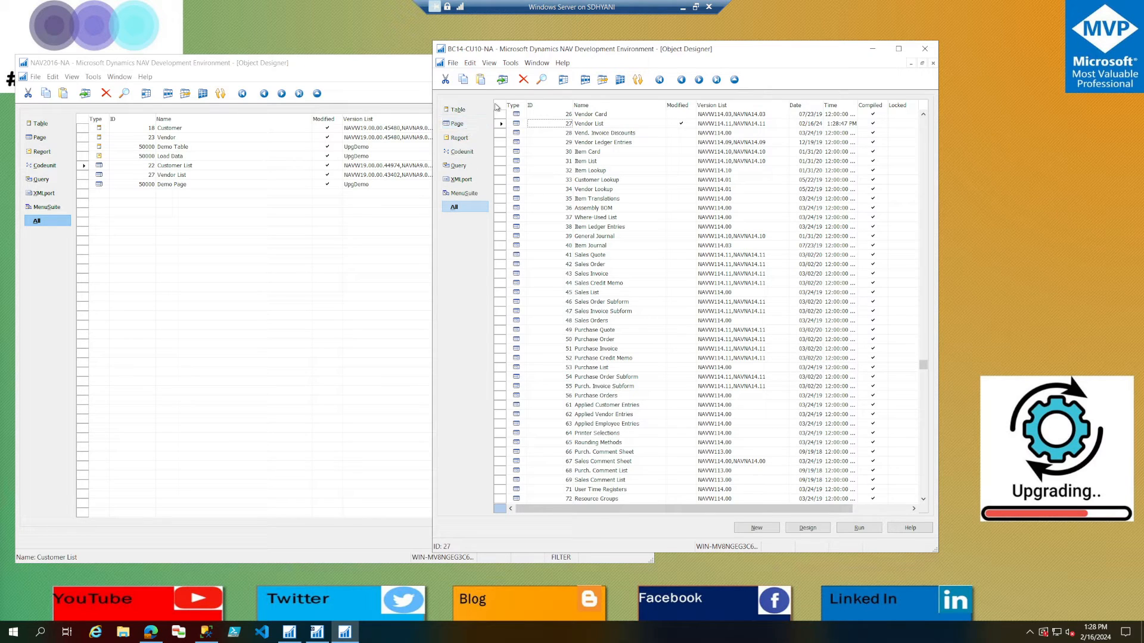
pyautogui.press('Tab')
pyautogui.press('Tab')
pyautogui.press('F7')
pyautogui.press('Return')
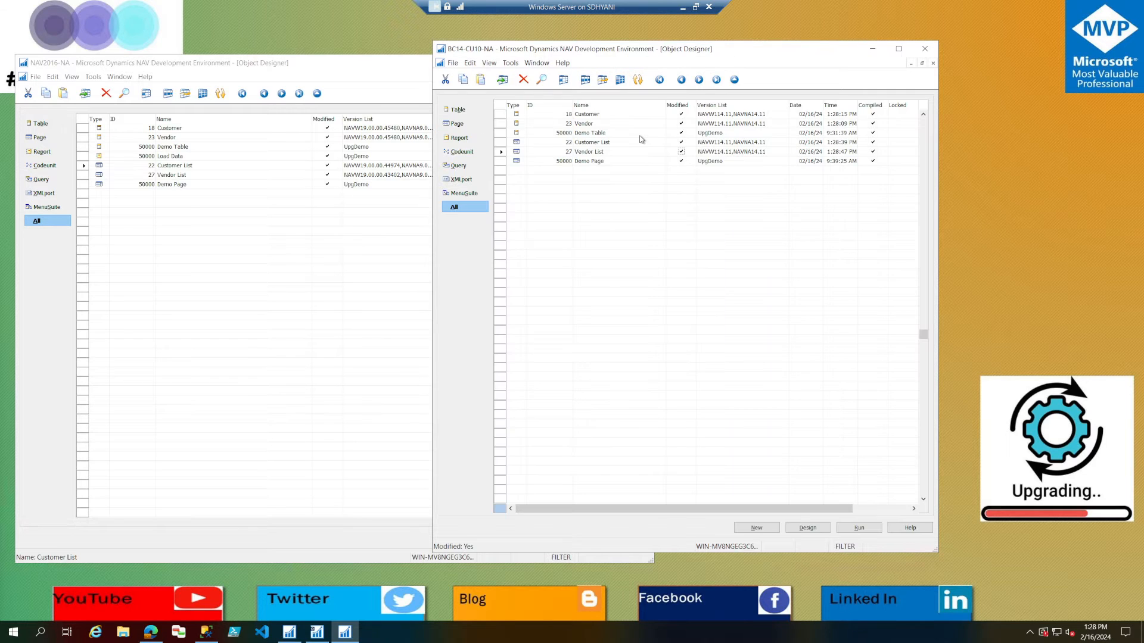
pyautogui.moveTo(622, 114); pyautogui.dragTo(627, 168)
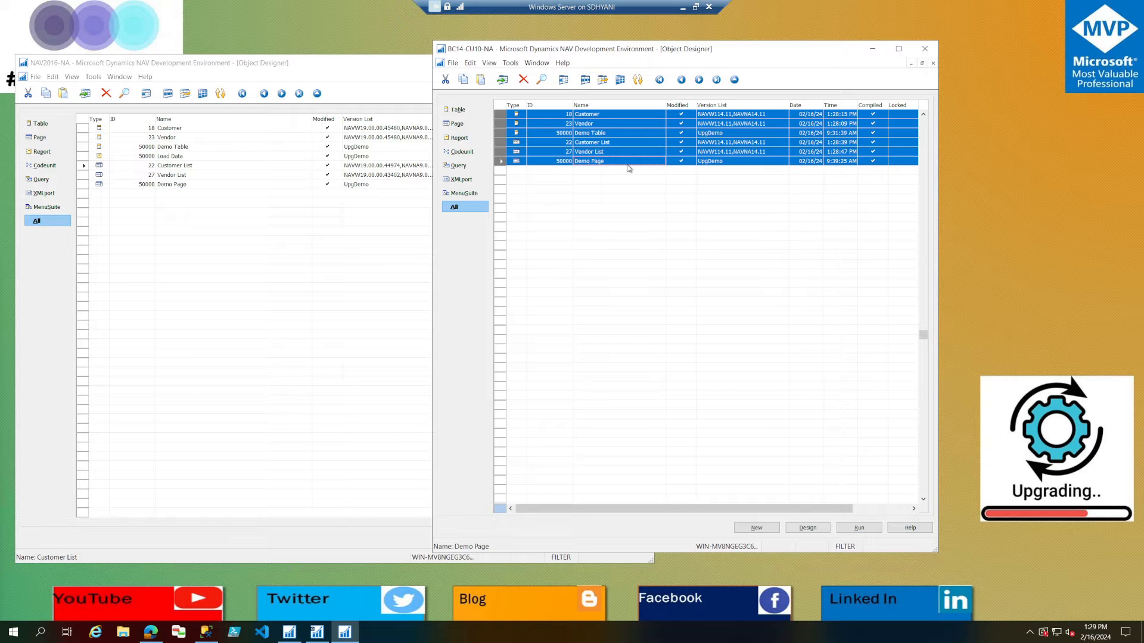
pyautogui.click(630, 124)
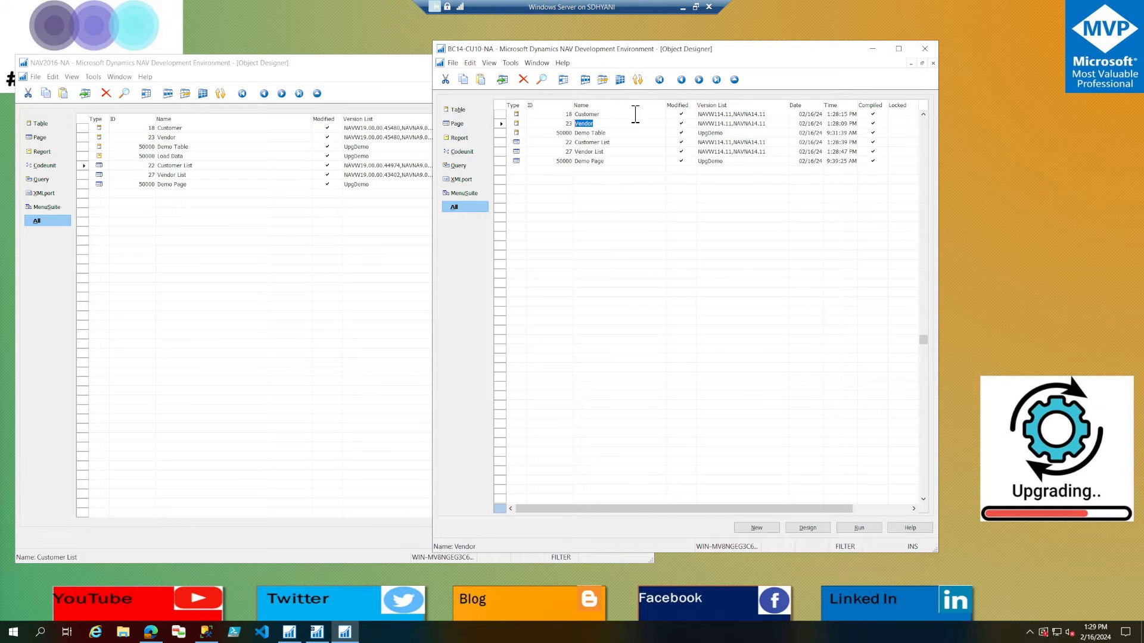
# Clear the filter from the BC14-CU10-NA object list, then select and mark all objects.
pyautogui.click(598, 161)
pyautogui.click(602, 80)
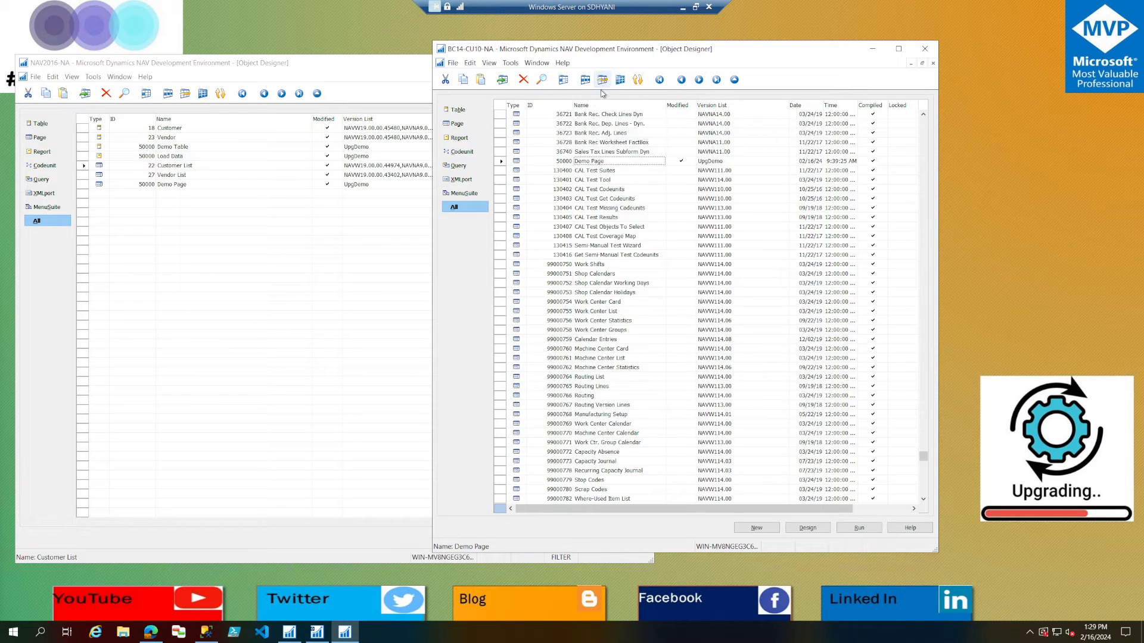
pyautogui.click(504, 108)
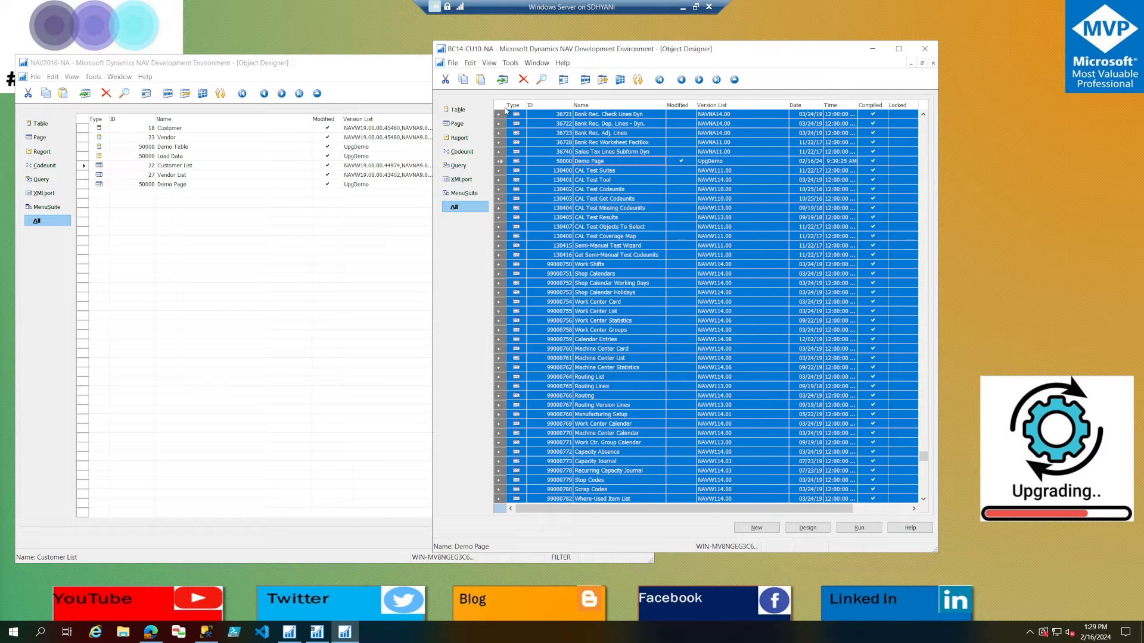
pyautogui.click(574, 237)
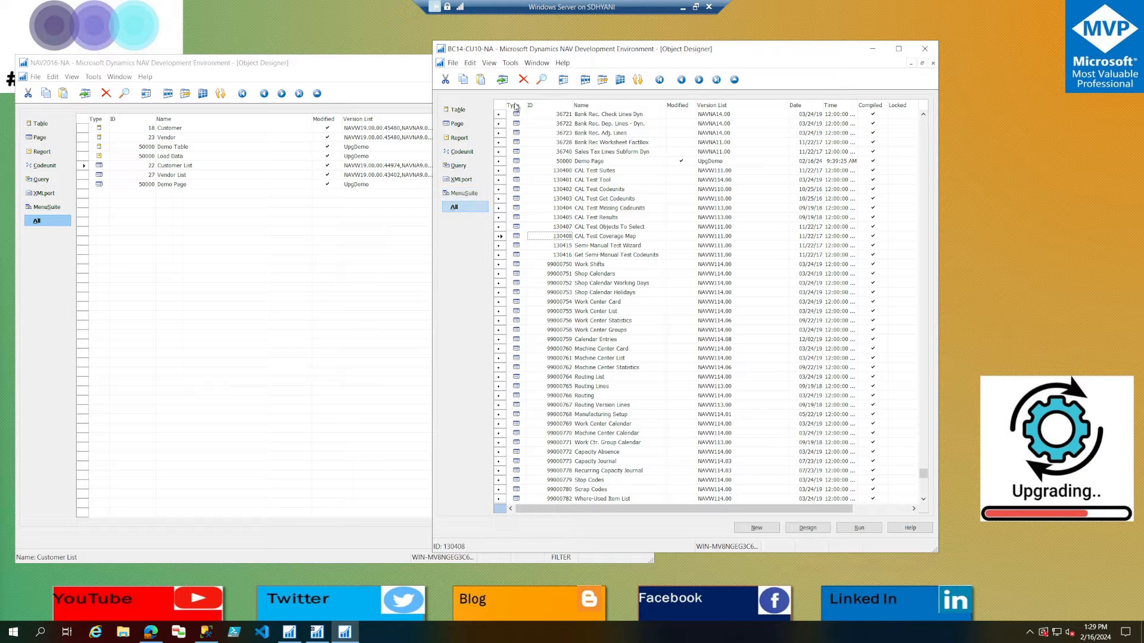
# Toggle the mark off and back on for all objects in BC14-CU10-NA.
pyautogui.click(499, 106)
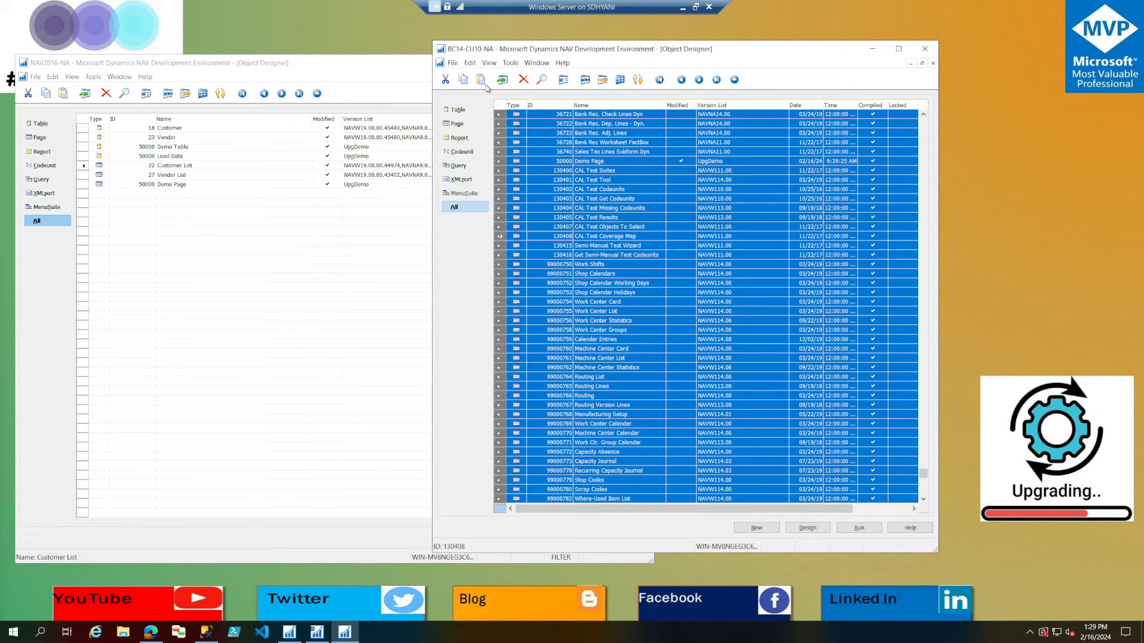
pyautogui.click(470, 62)
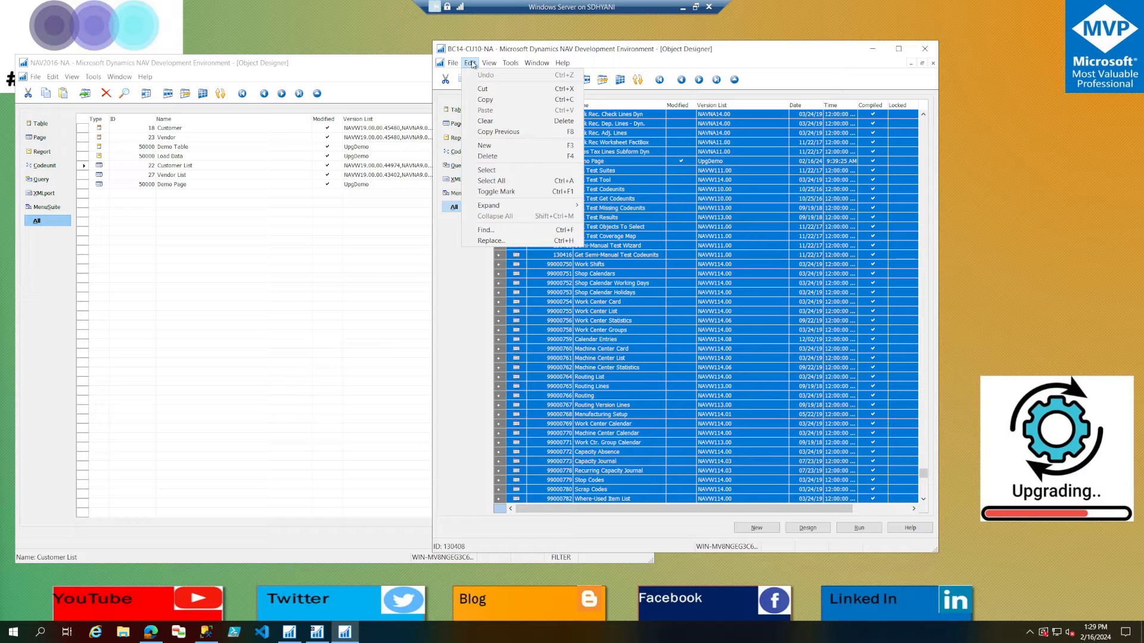
pyautogui.click(496, 191)
pyautogui.click(499, 107)
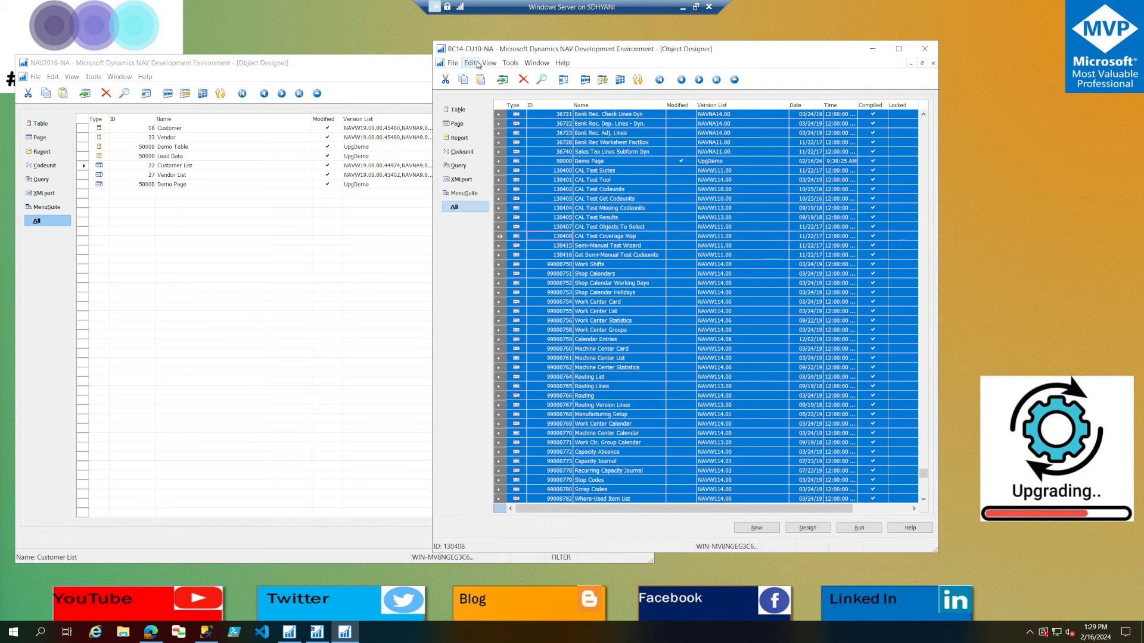
pyautogui.click(470, 62)
pyautogui.click(513, 191)
pyautogui.click(470, 63)
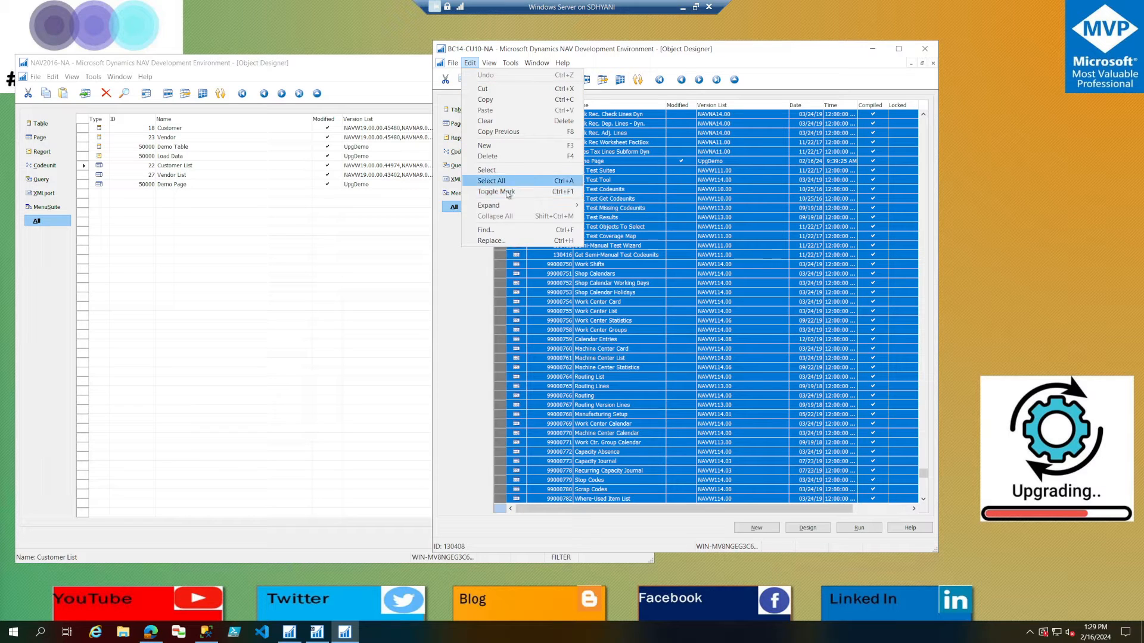
pyautogui.click(506, 192)
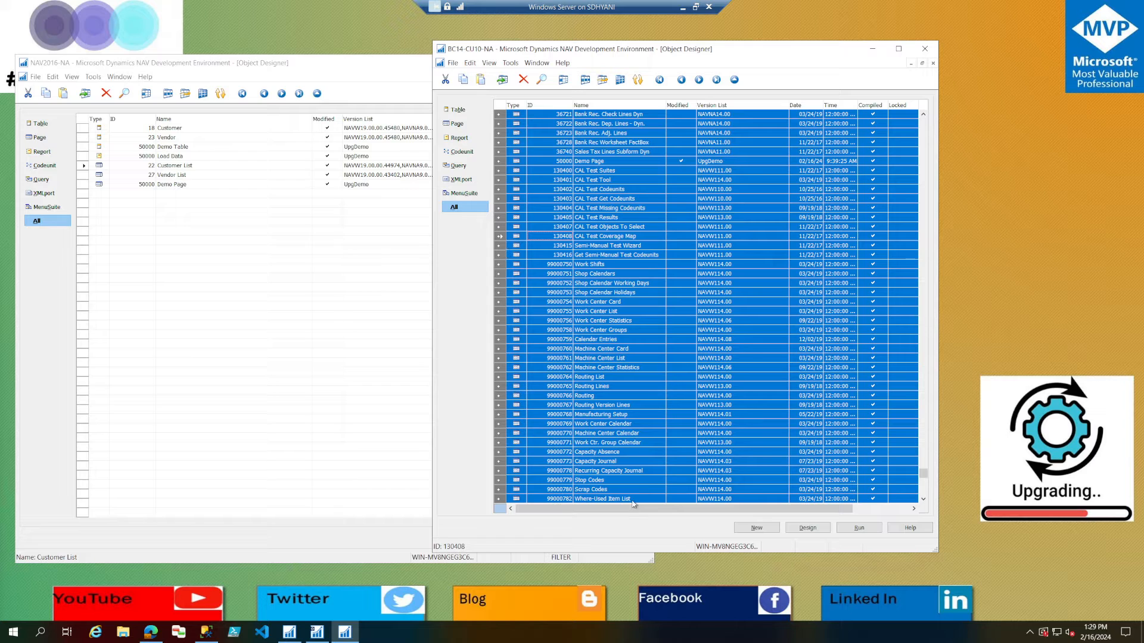
pyautogui.moveTo(646, 511); pyautogui.dragTo(560, 522)
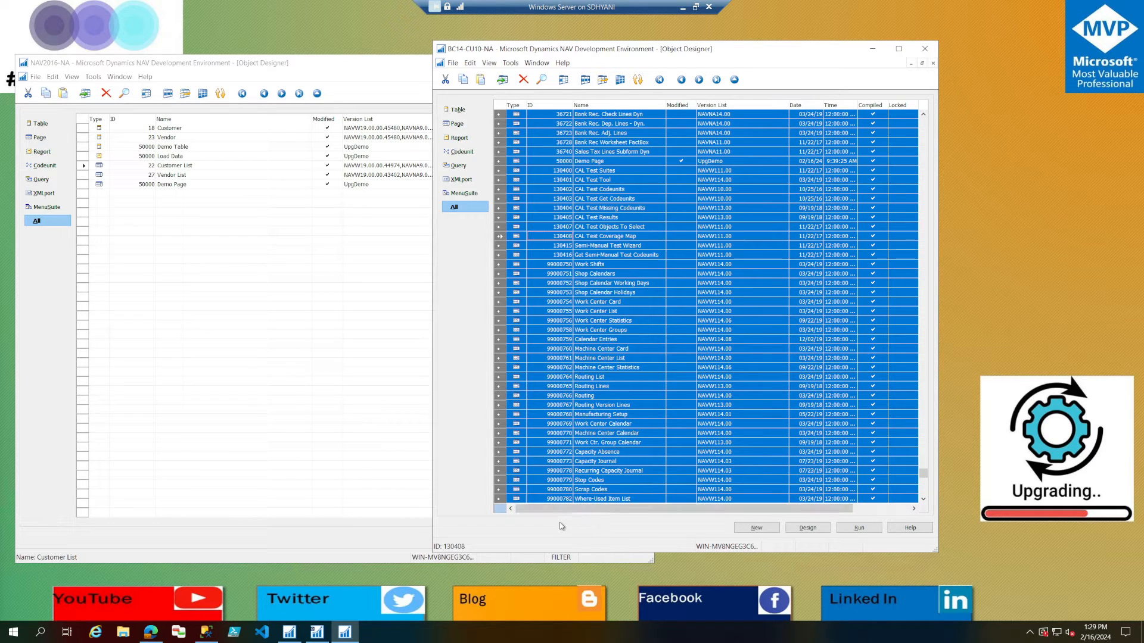
pyautogui.click(456, 64)
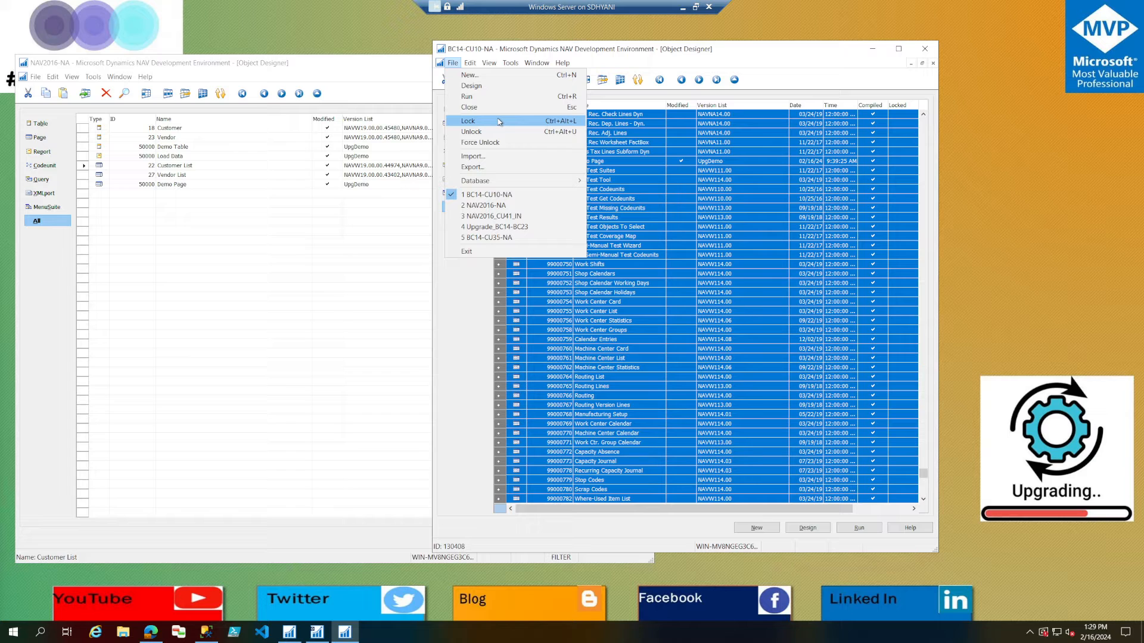
pyautogui.click(617, 230)
pyautogui.click(618, 229)
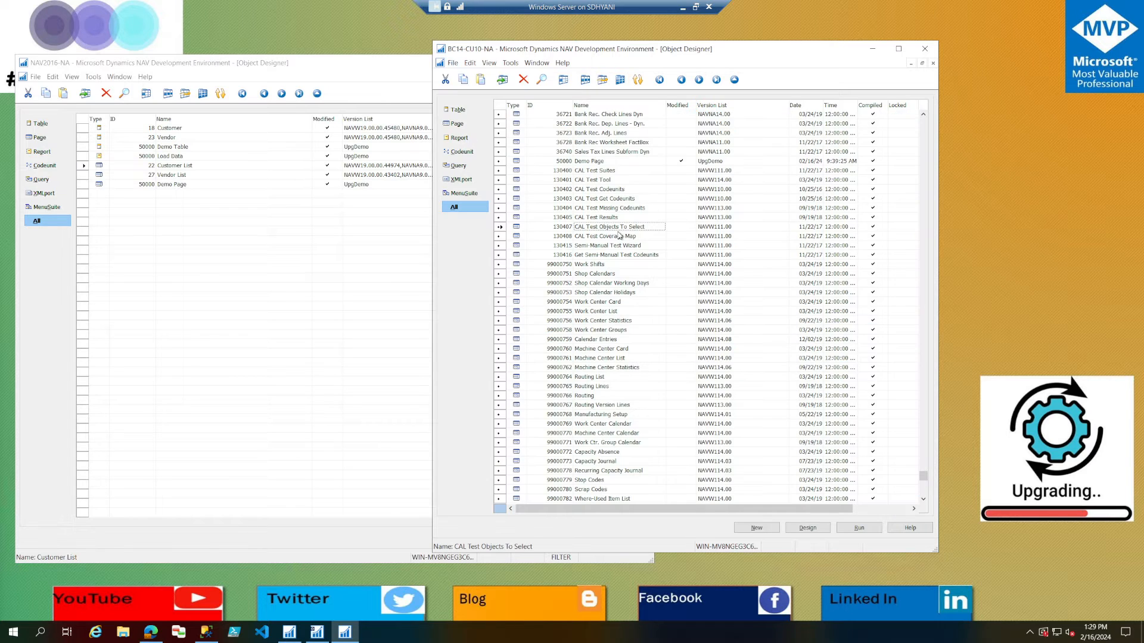
pyautogui.click(474, 114)
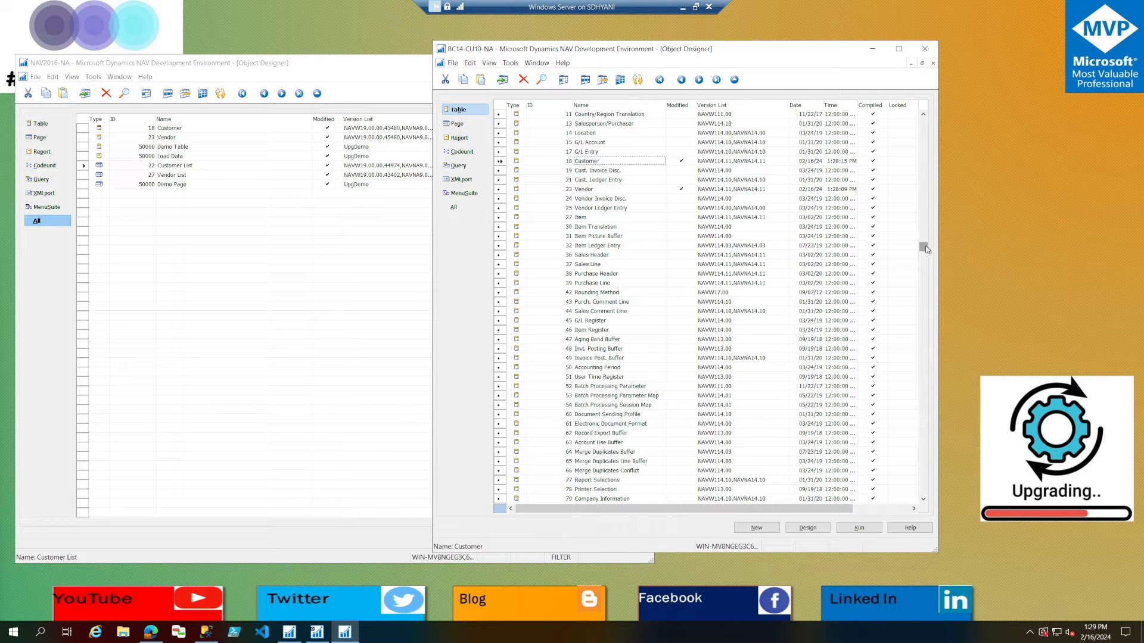
pyautogui.moveTo(925, 247); pyautogui.dragTo(904, 486)
pyautogui.scroll(2, 575, 326)
pyautogui.scroll(20, 575, 326)
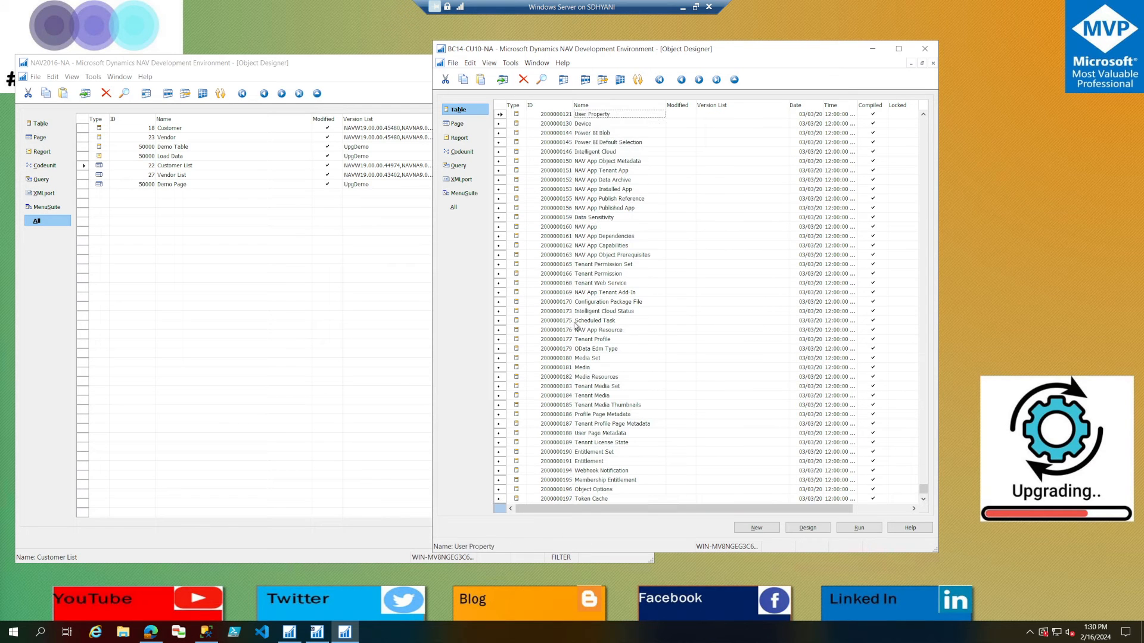
pyautogui.click(565, 405)
pyautogui.click(567, 397)
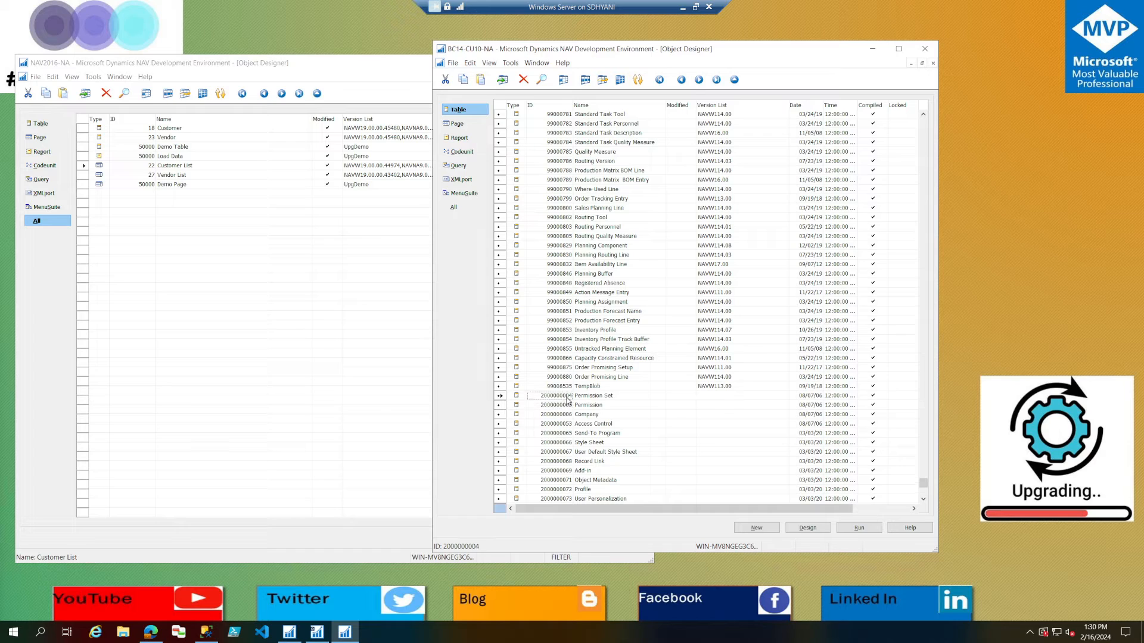
pyautogui.hotkey('ctrl', 'F7')
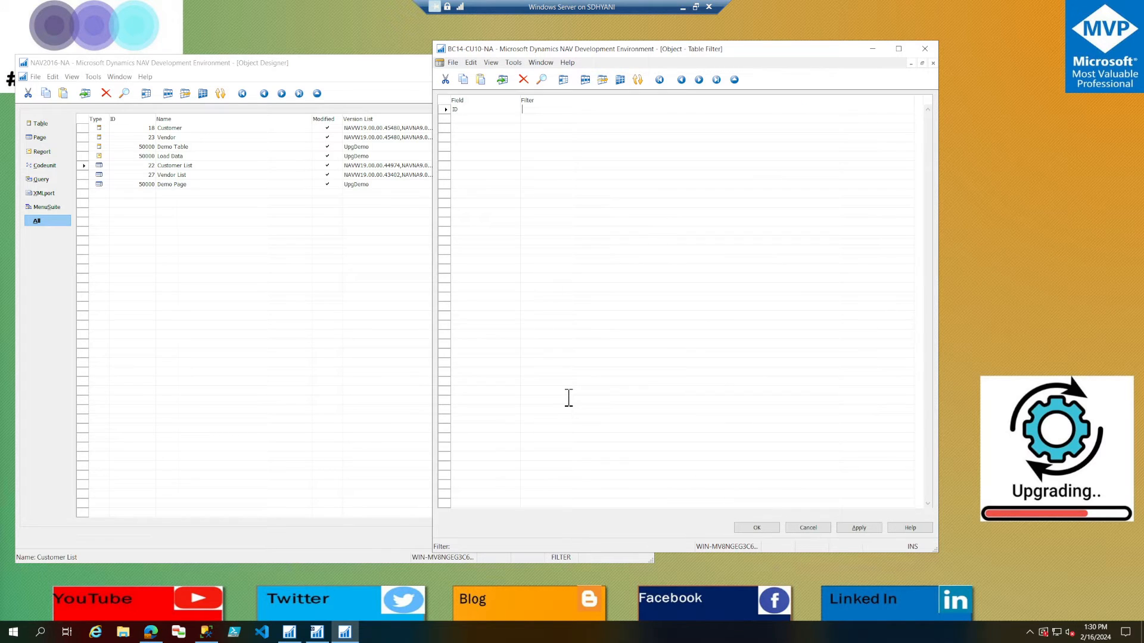
pyautogui.write('>=2000000004')
pyautogui.press('Return')
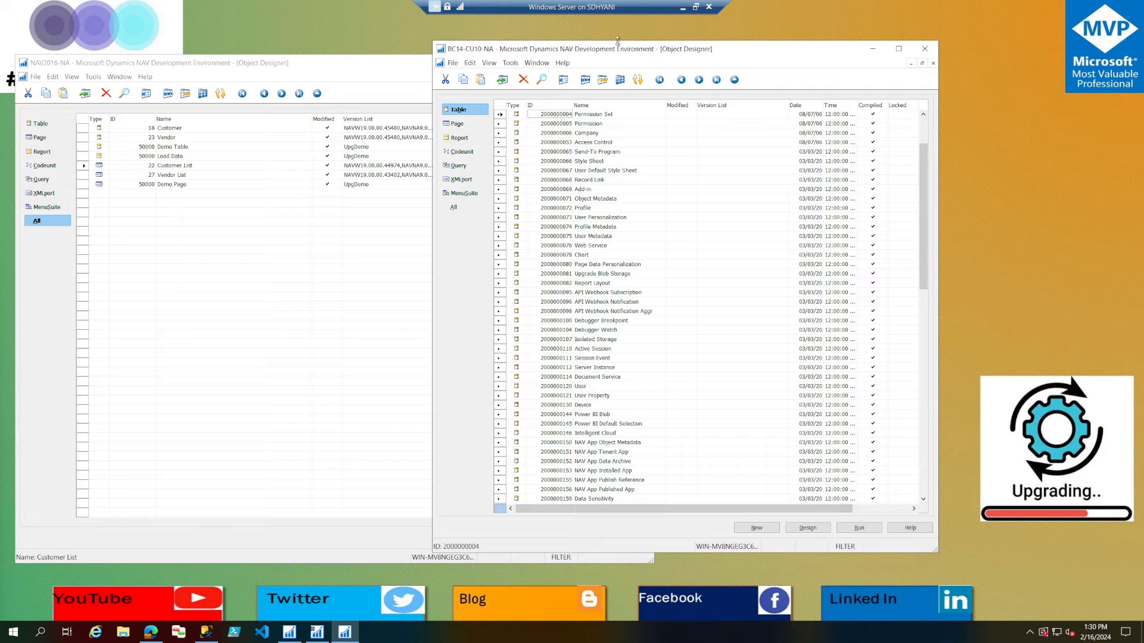
# Extend the filtered system-ID list in BC14-CU10-NA to all object types, then select and unmark every listed object.
pyautogui.moveTo(617, 32); pyautogui.dragTo(618, 7)
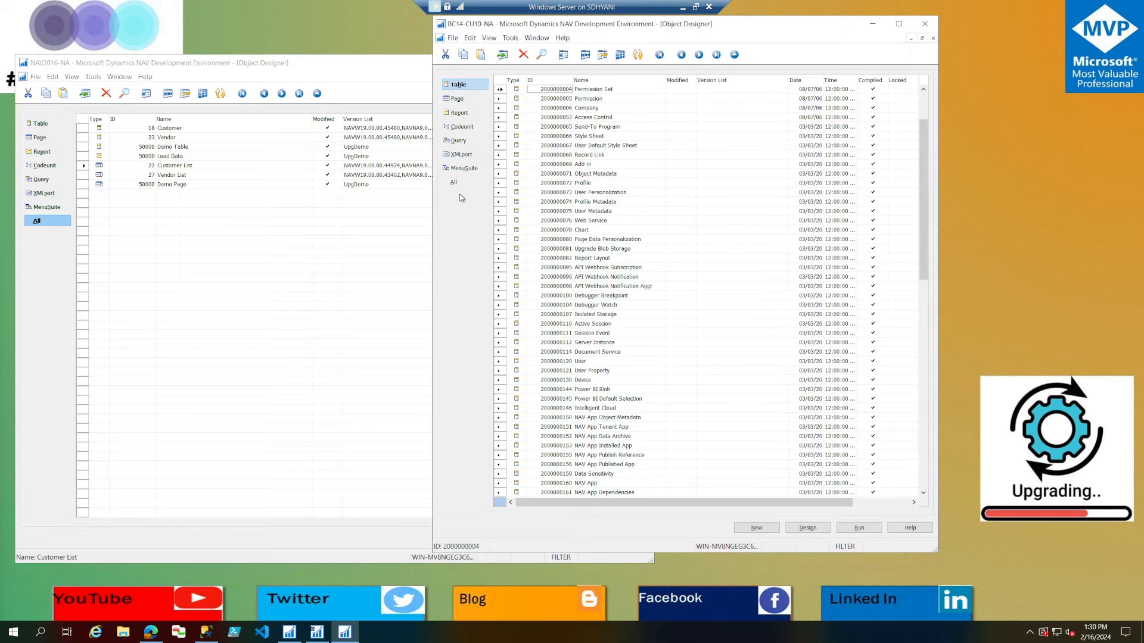
pyautogui.click(460, 187)
pyautogui.scroll(-15, 541, 255)
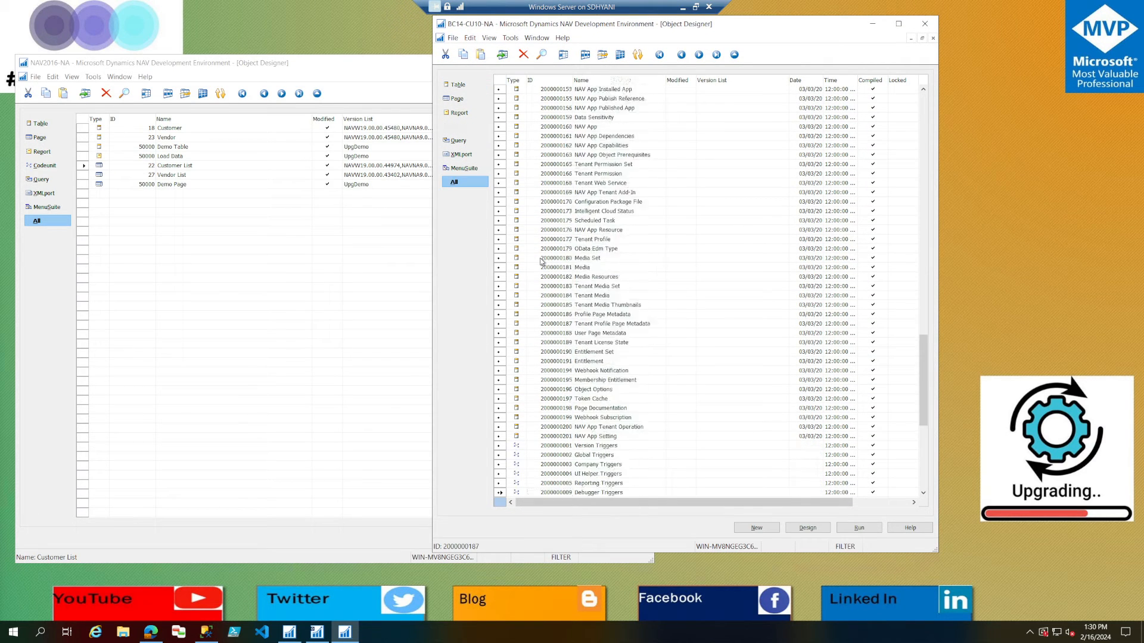
pyautogui.click(593, 362)
pyautogui.scroll(11, 594, 354)
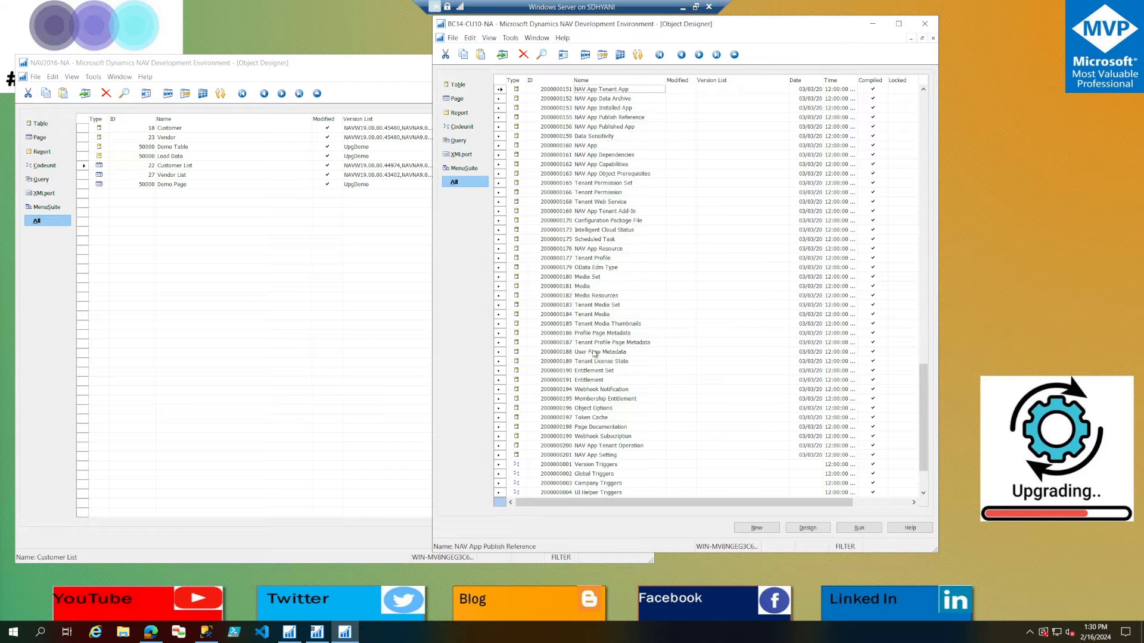
pyautogui.scroll(3, 593, 354)
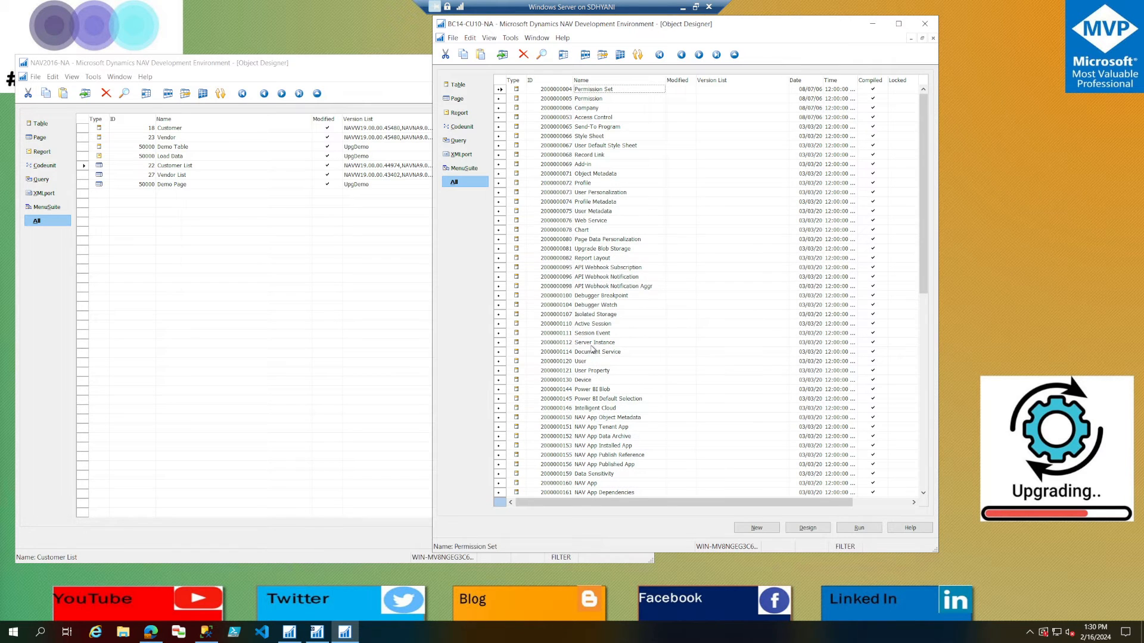
pyautogui.hotkey('ctrl', 'a')
pyautogui.click(473, 38)
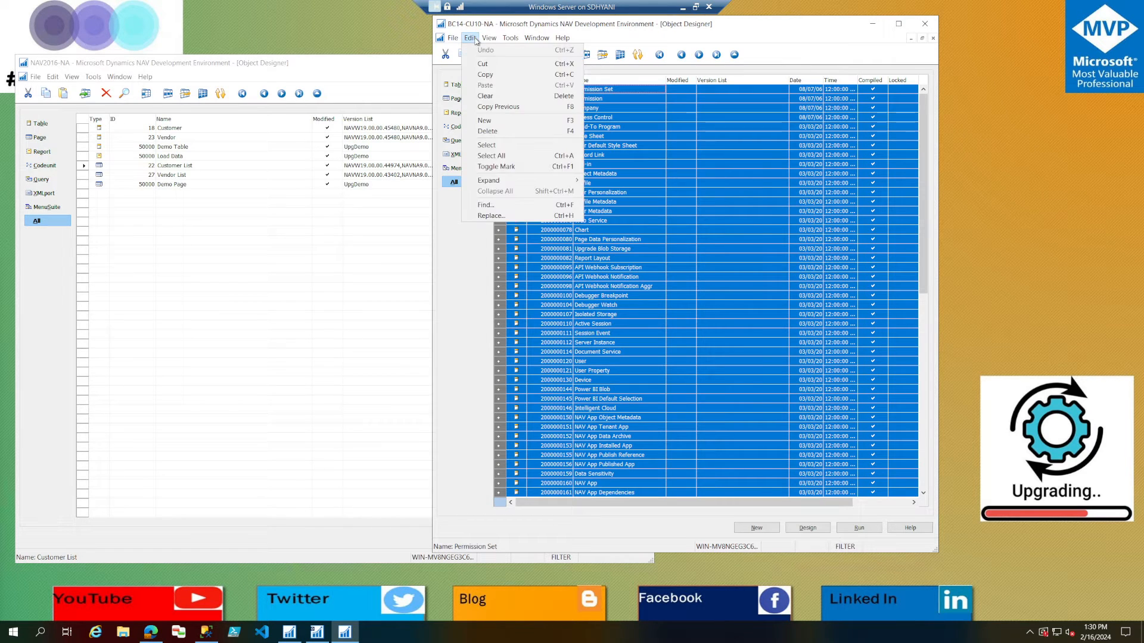
pyautogui.click(496, 167)
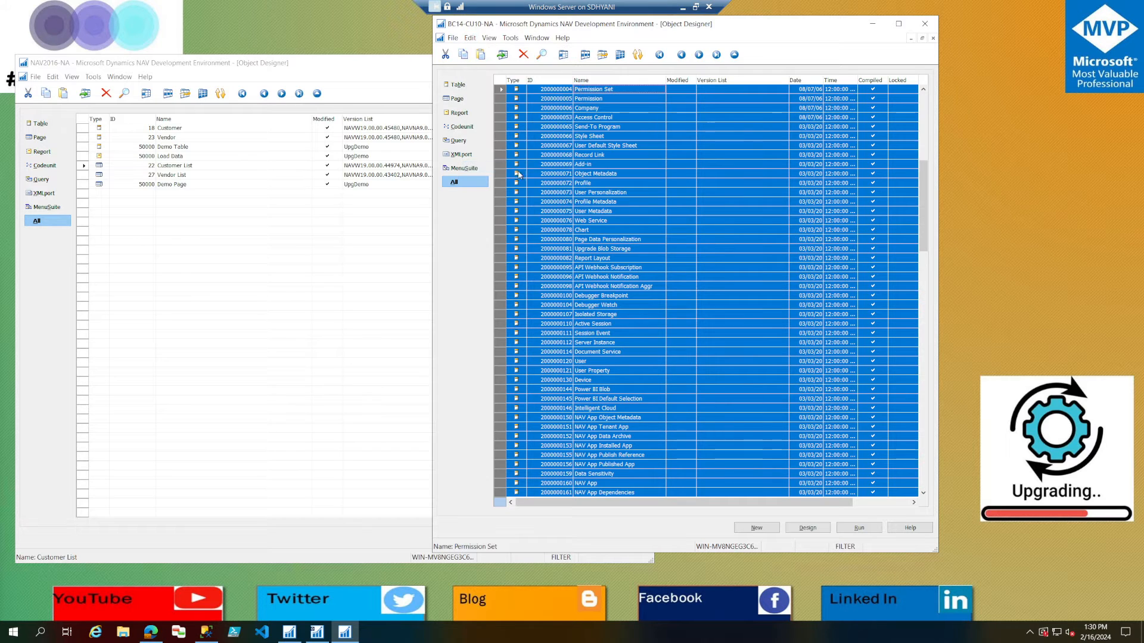
# Limit the unfiltered BC14-CU10-NA object list to the marked objects only.
pyautogui.click(603, 193)
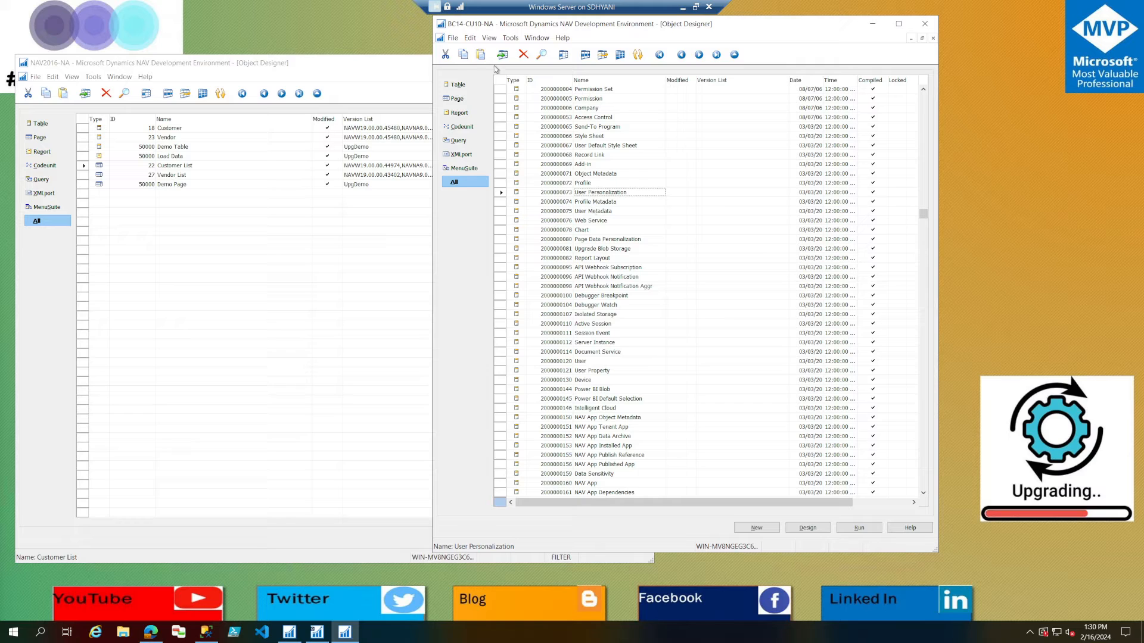
pyautogui.click(489, 38)
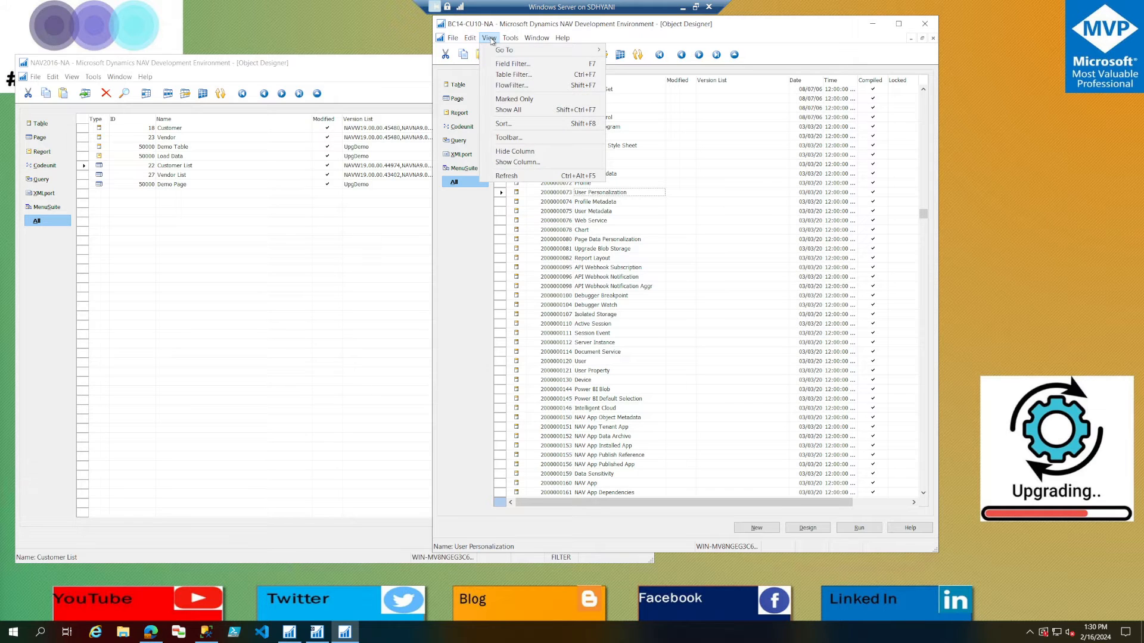
pyautogui.click(522, 103)
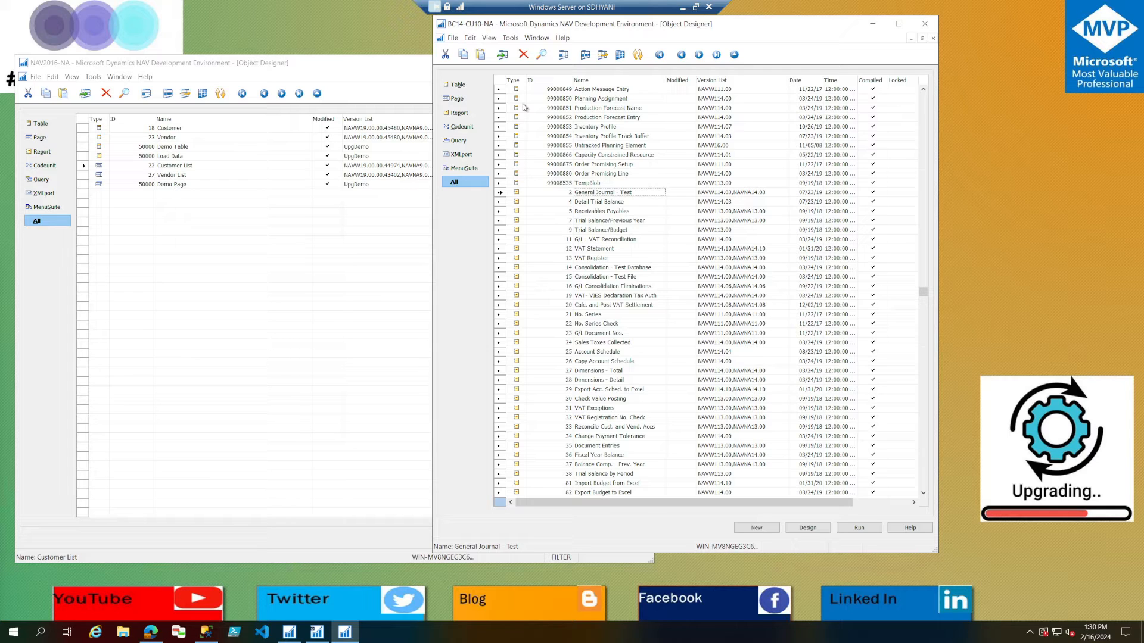
# Select all the marked objects and export them to BC14_Merged_Objects in Dynamics NAV Object Format (*.fob).
pyautogui.click(499, 81)
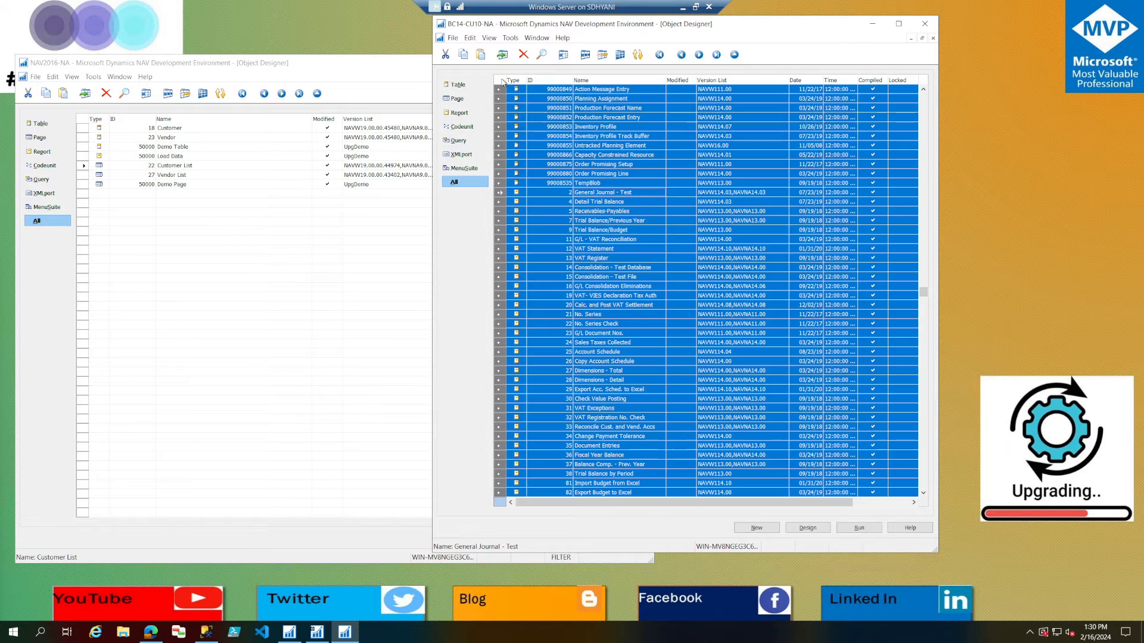
pyautogui.click(453, 37)
pyautogui.click(485, 142)
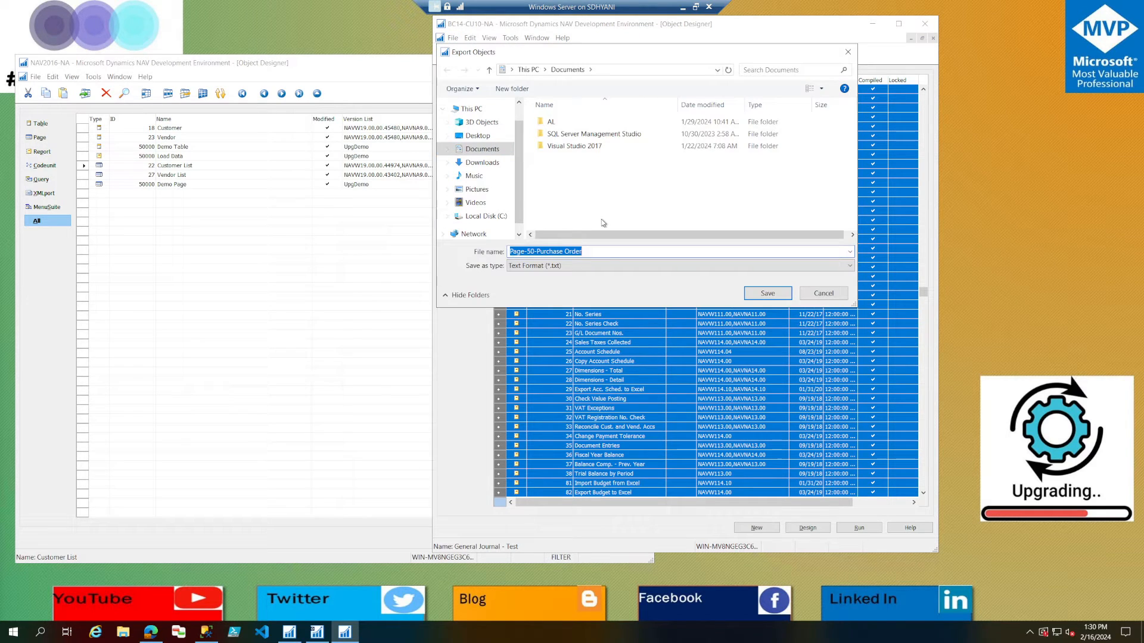
pyautogui.write('BC14_Merged_Objects')
pyautogui.press('Tab')
pyautogui.press('Down')
pyautogui.press('Up')
pyautogui.press('Return')
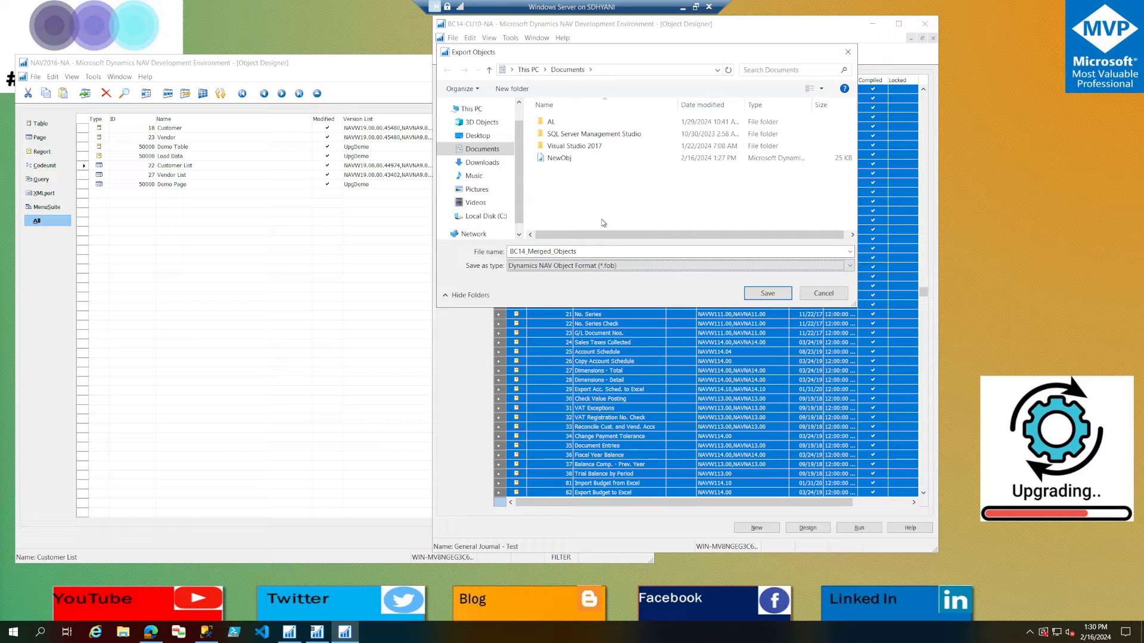
pyautogui.click(768, 293)
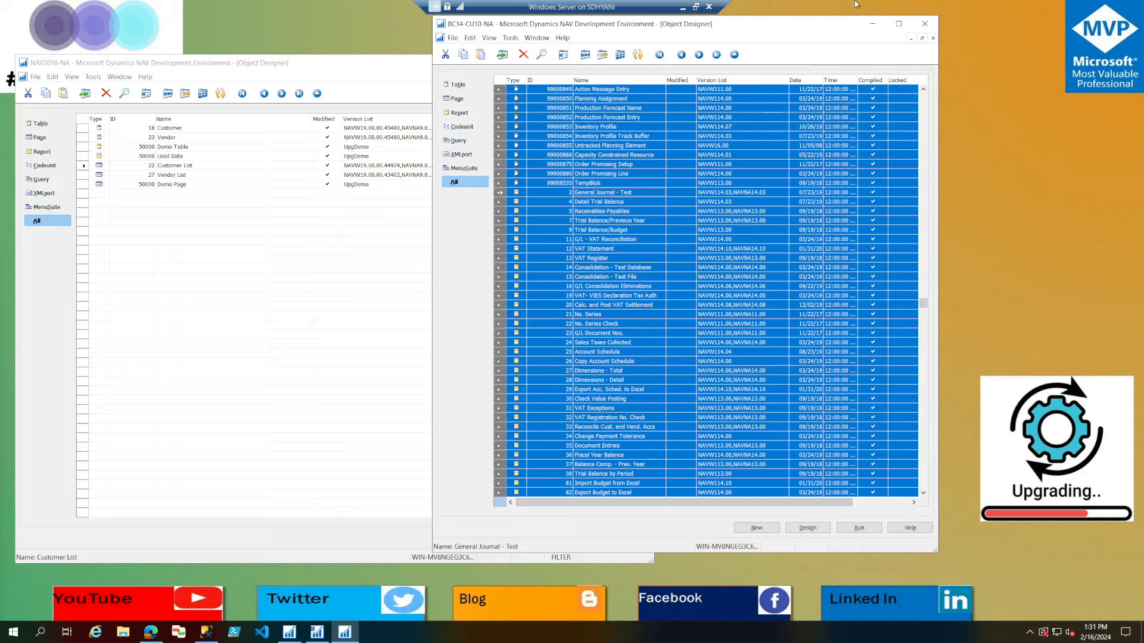
# Close the BC14-CU10-NA development environment and clear the filter from the NAV2016-NA object list.
pyautogui.click(925, 24)
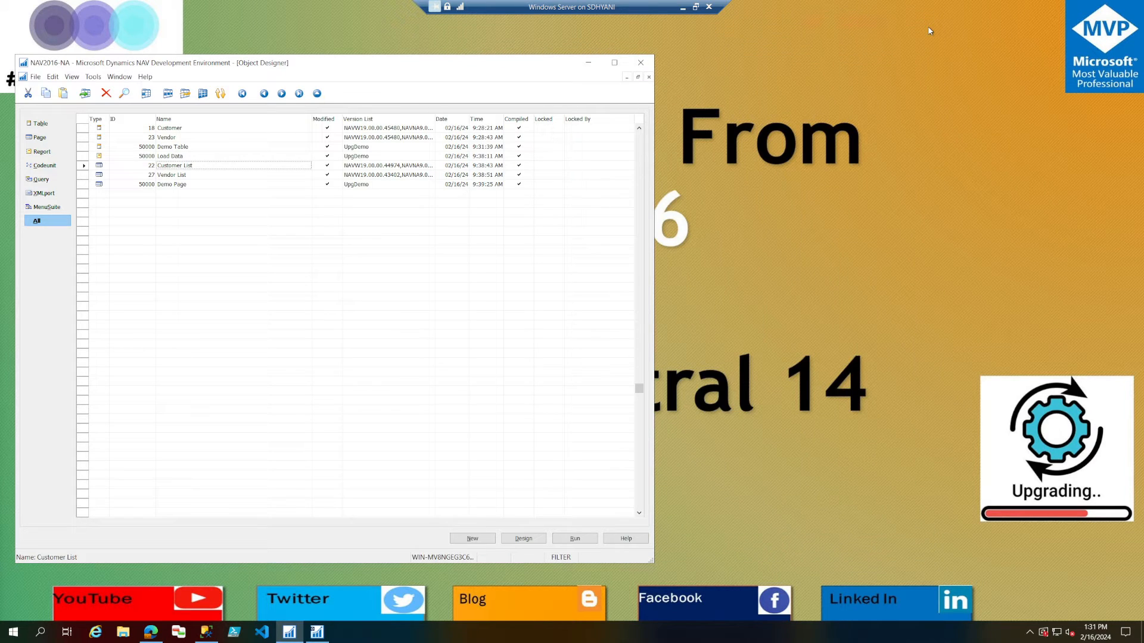
pyautogui.moveTo(383, 67); pyautogui.dragTo(665, 62)
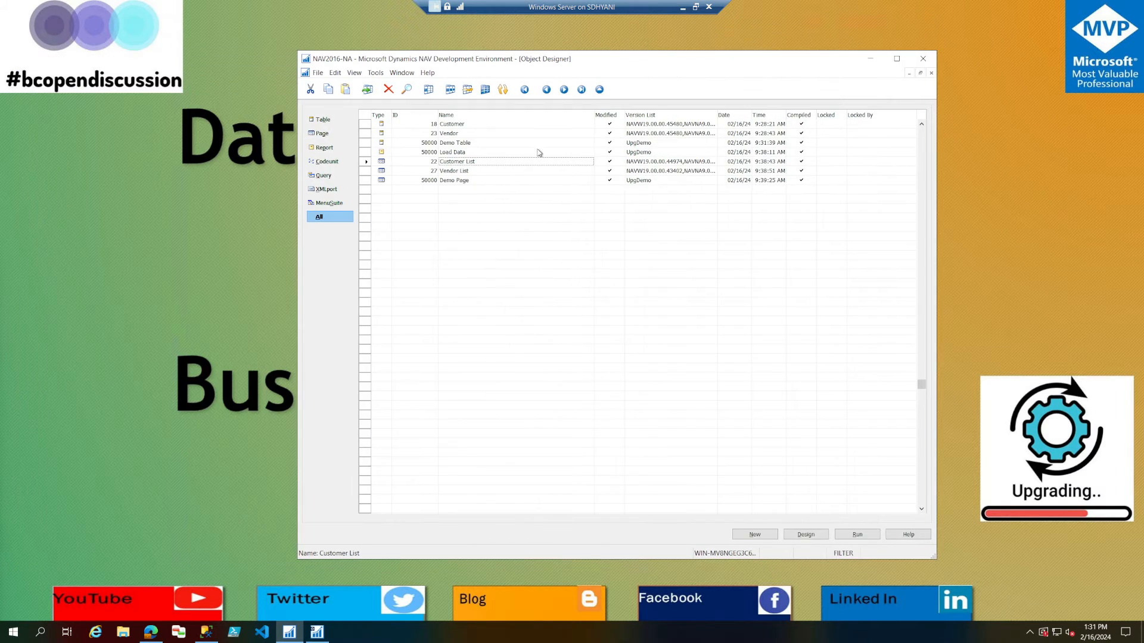
pyautogui.click(485, 89)
pyautogui.click(484, 284)
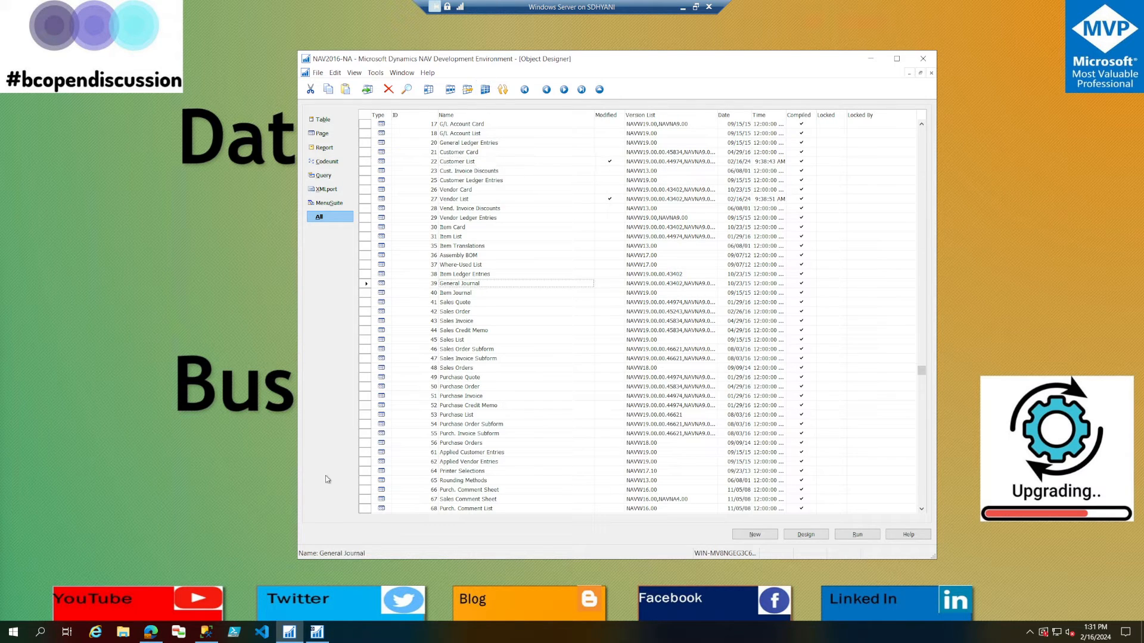
# Switch to the browser and look over the article on upgrading to Dynamics 365 Business Central.
pyautogui.click(152, 634)
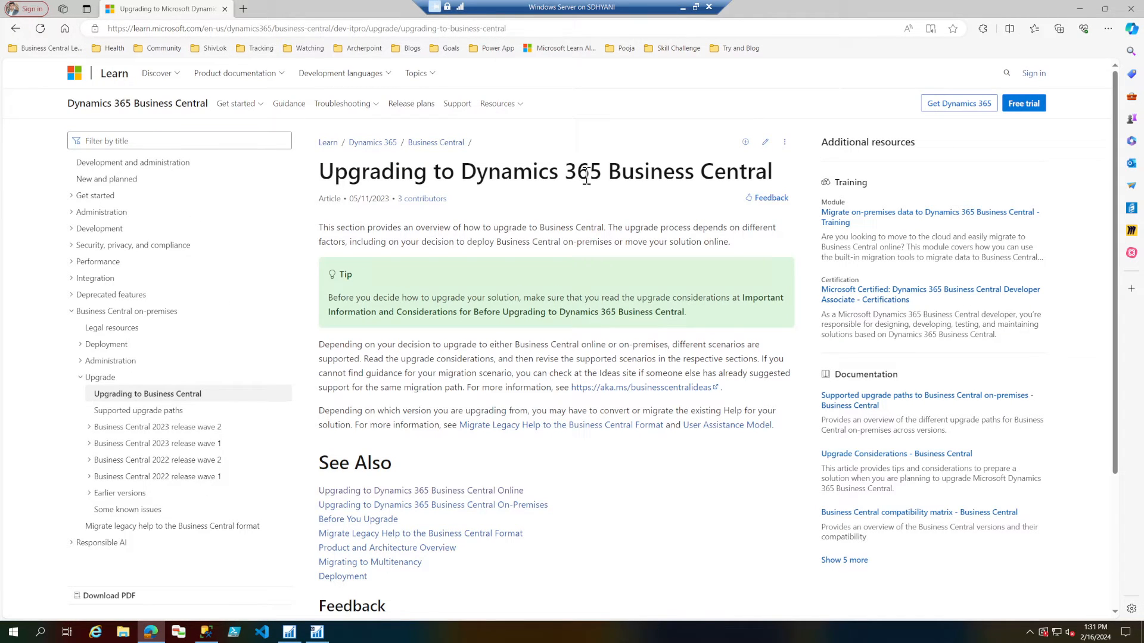
pyautogui.moveTo(387, 172); pyautogui.dragTo(714, 179)
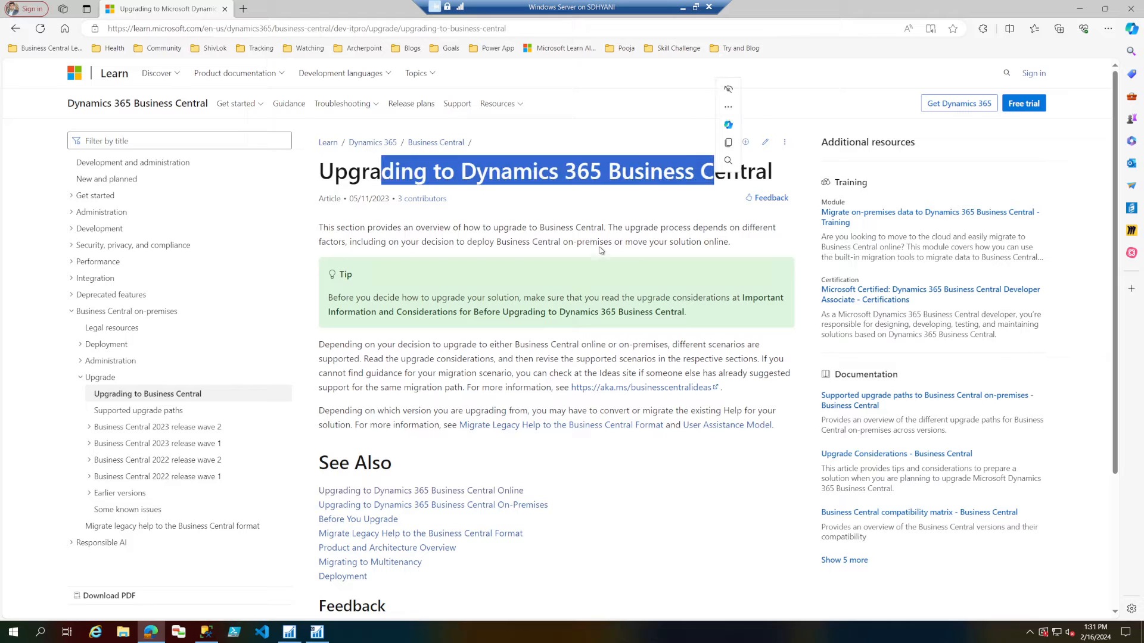
pyautogui.click(600, 250)
pyautogui.scroll(-1, 242, 332)
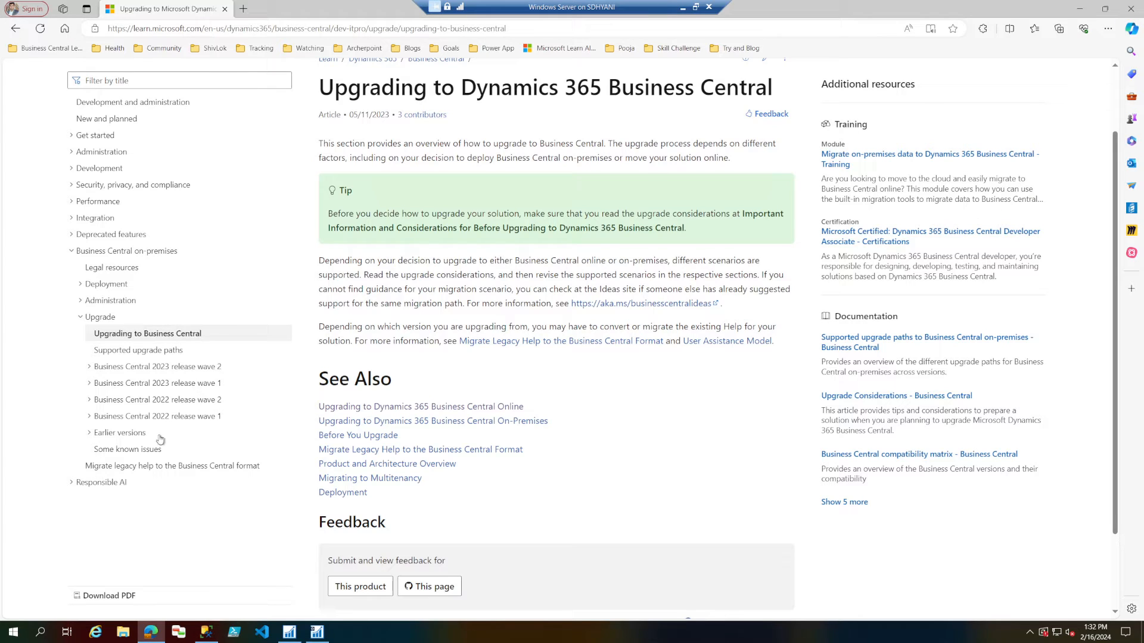
# Open the article on upgrading the application code for Business Central spring 2019, found among the earlier versions' upgrade documentation.
pyautogui.click(90, 435)
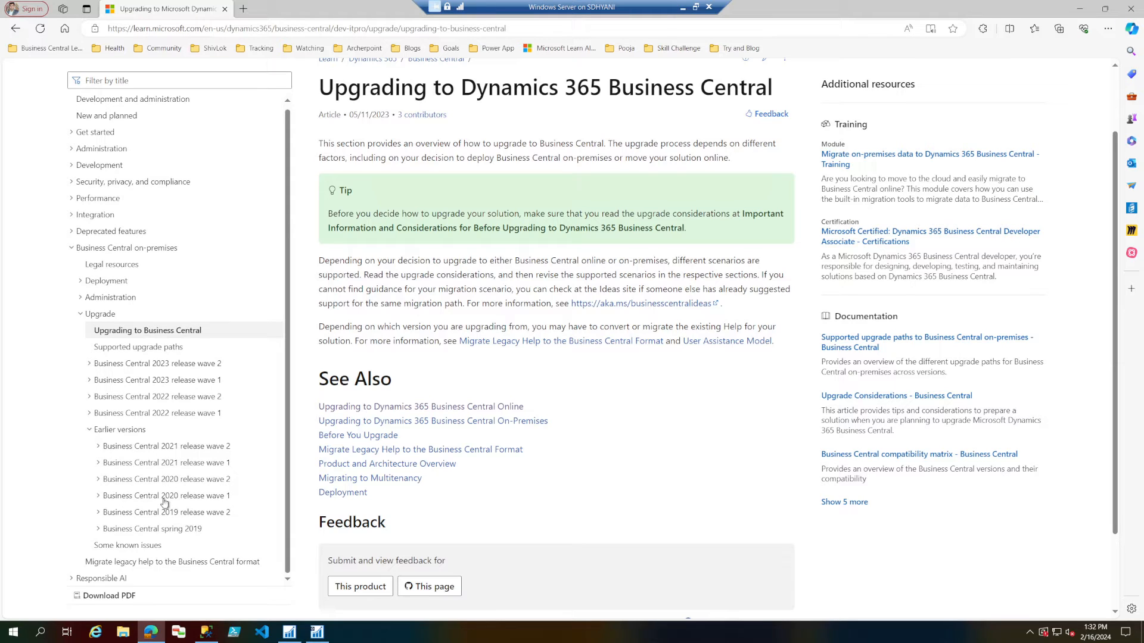
pyautogui.click(100, 530)
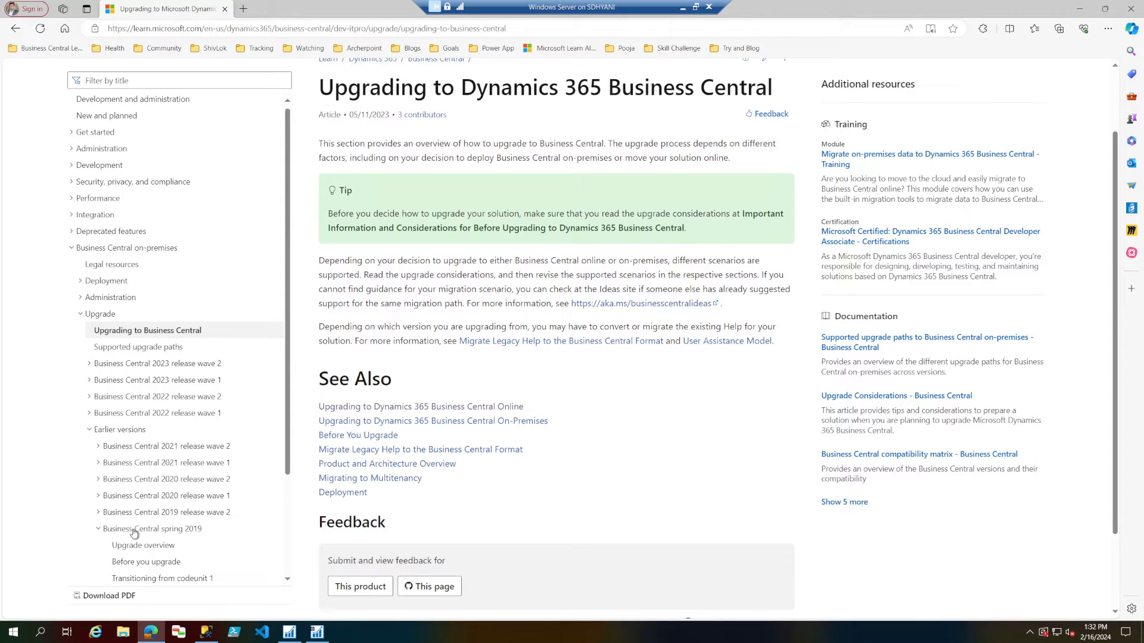
pyautogui.scroll(-2, 134, 533)
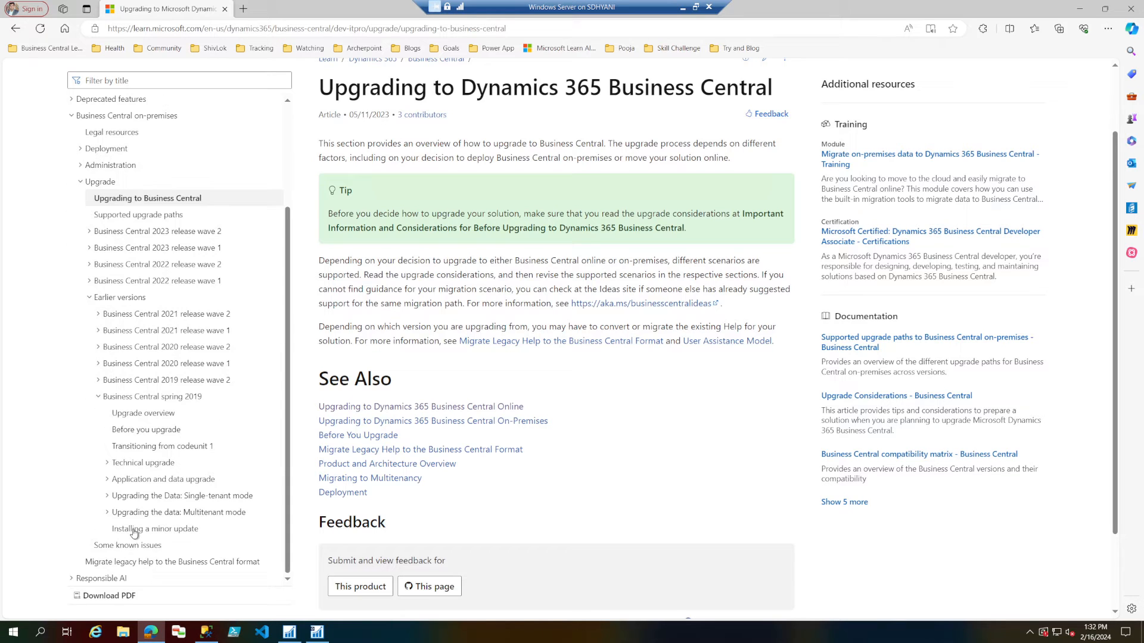
pyautogui.click(108, 480)
pyautogui.click(108, 480)
pyautogui.click(134, 484)
pyautogui.click(140, 499)
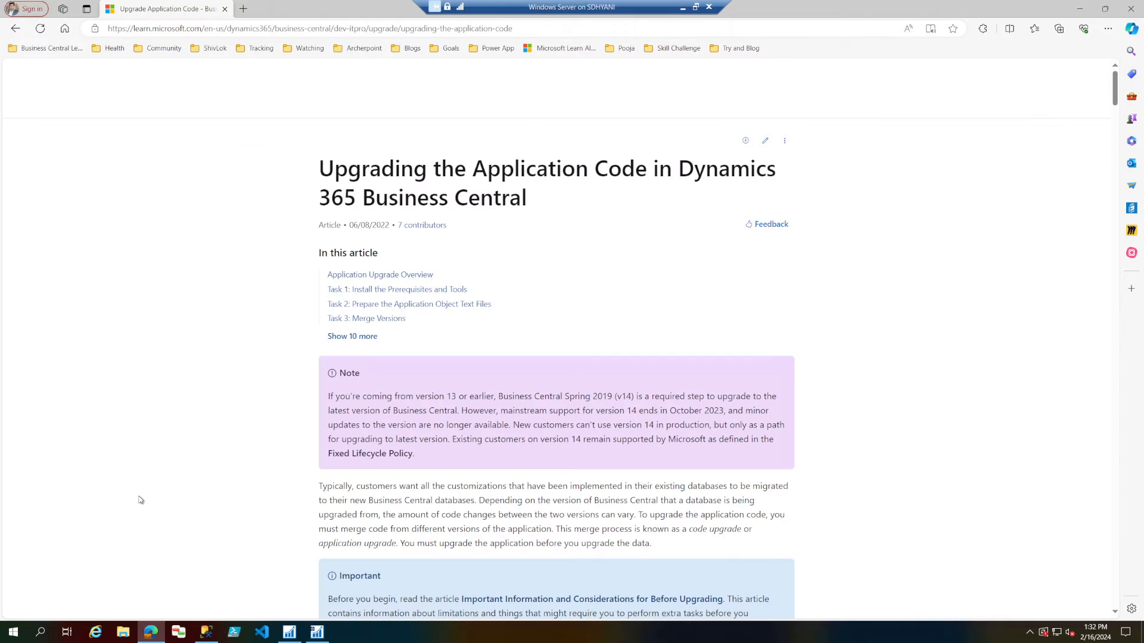
# Review the application code upgrade article from the single-tenant and multitenant process through Task 6 on application family and version.
pyautogui.scroll(-8, 473, 374)
pyautogui.scroll(-10, 474, 374)
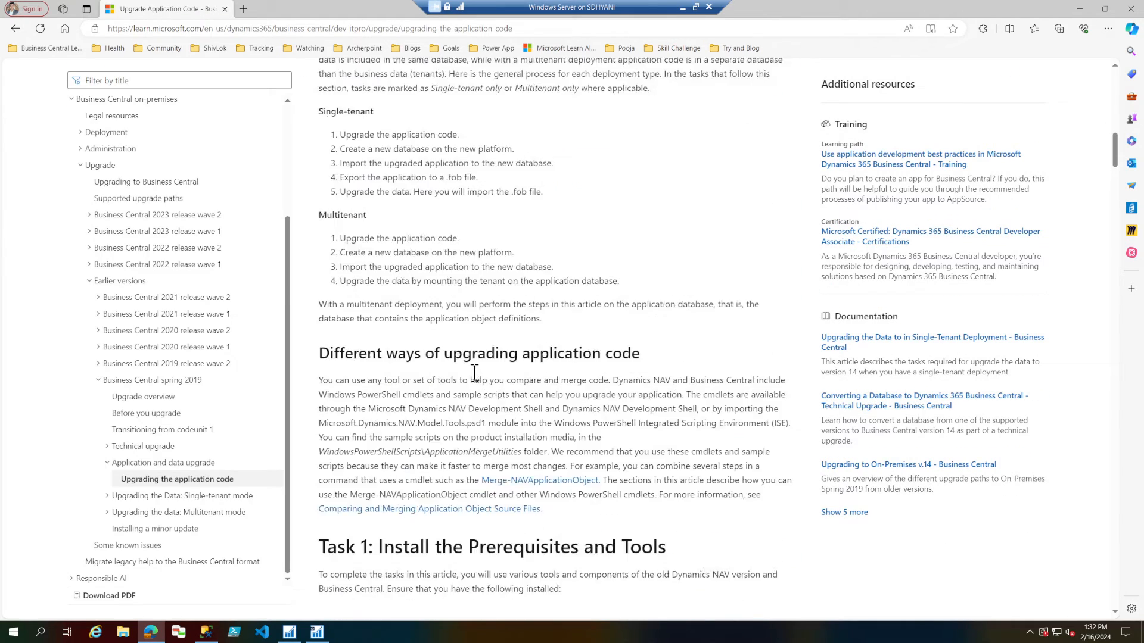
pyautogui.scroll(-8, 492, 411)
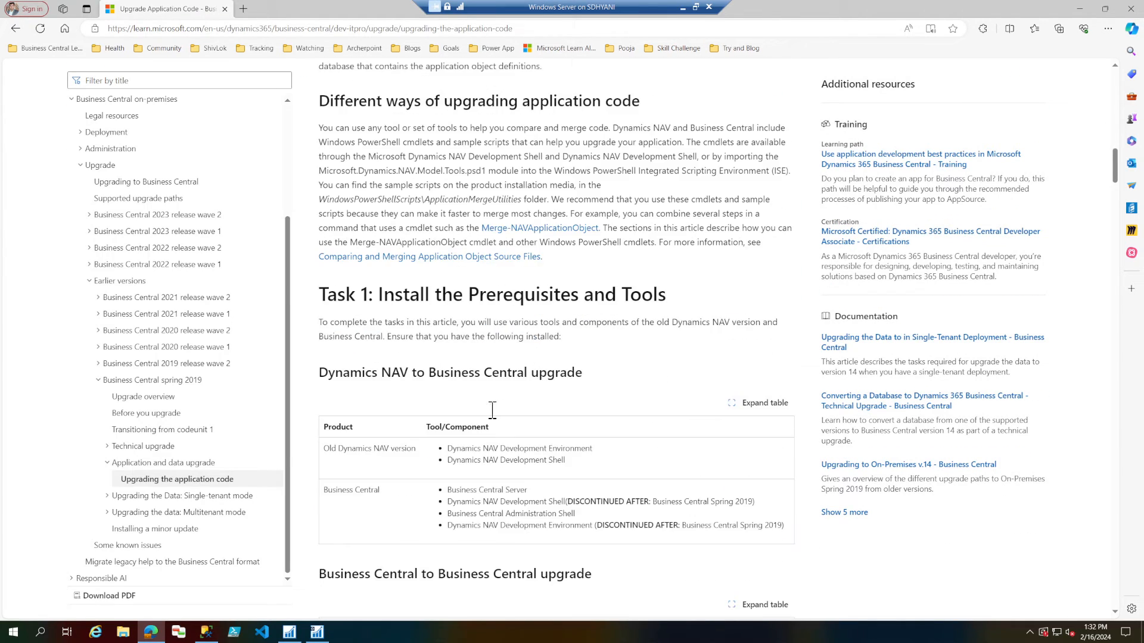
pyautogui.scroll(7, 491, 413)
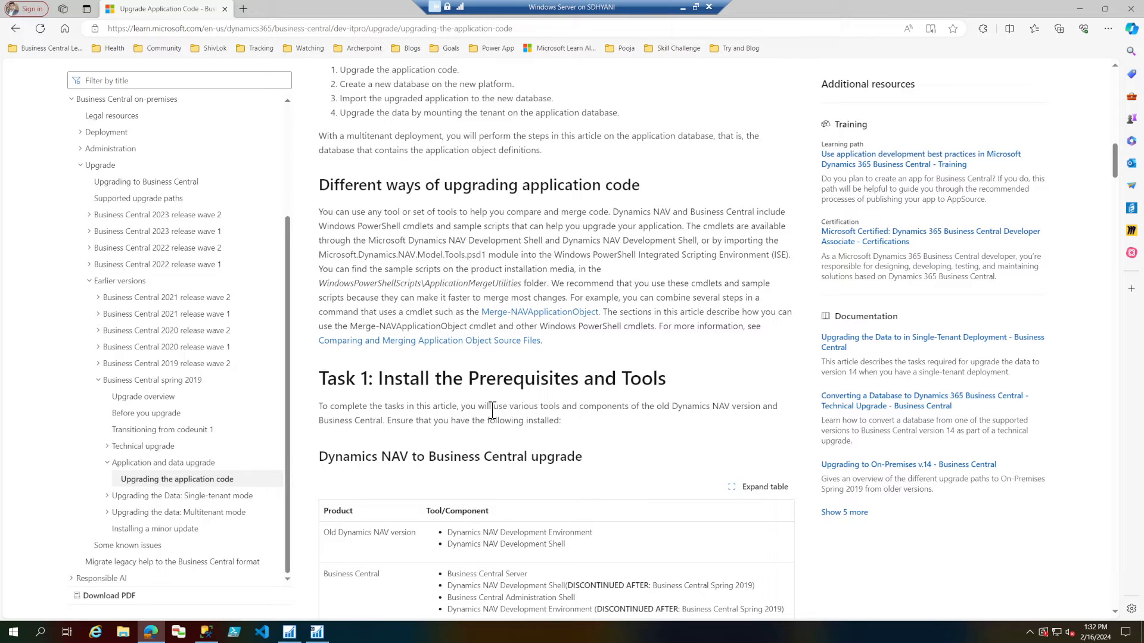
pyautogui.scroll(-4, 491, 411)
pyautogui.scroll(-20, 492, 411)
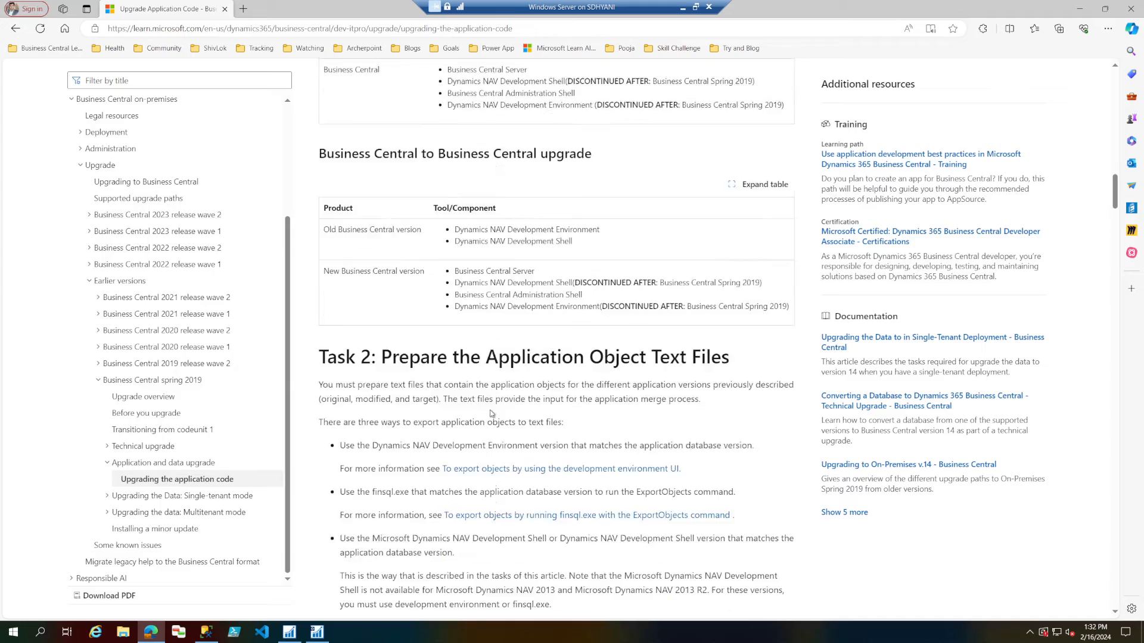
pyautogui.scroll(-10, 492, 412)
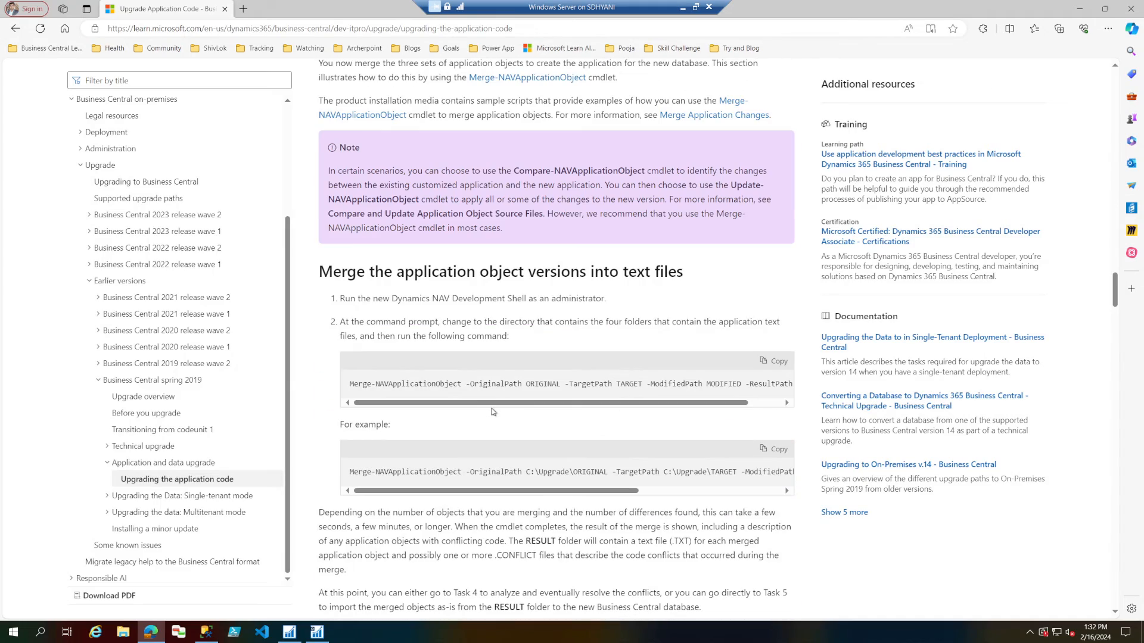
pyautogui.scroll(-20, 491, 411)
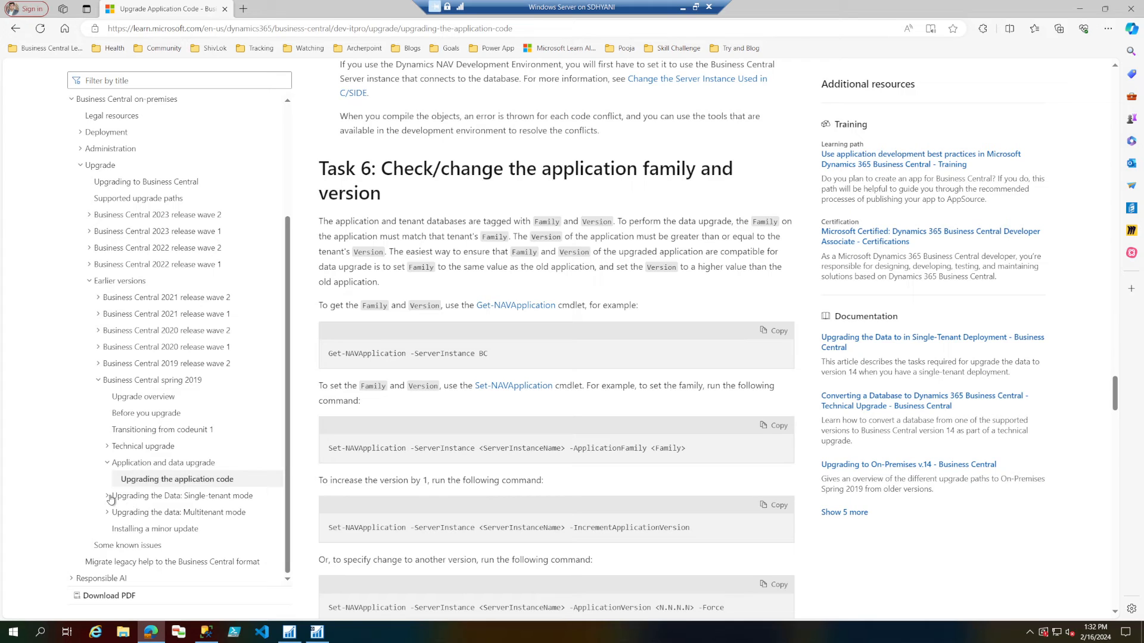
# Open the spring 2019 article on upgrading the data in single-tenant mode and read its introduction and About Data Upgrade section.
pyautogui.click(108, 464)
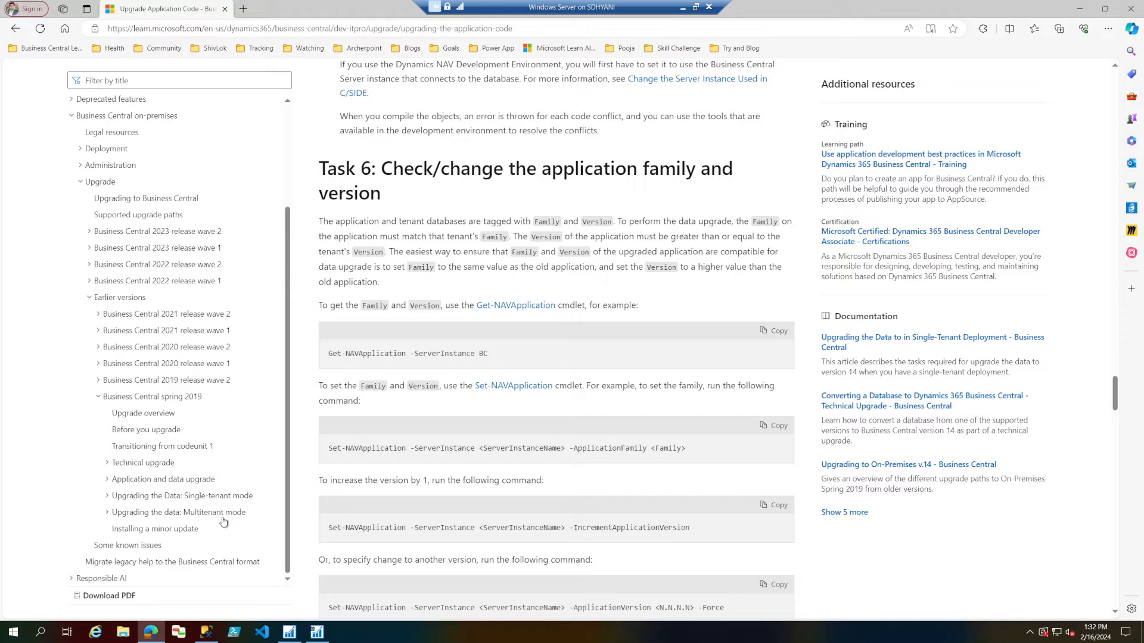
pyautogui.click(108, 498)
pyautogui.scroll(-1, 109, 502)
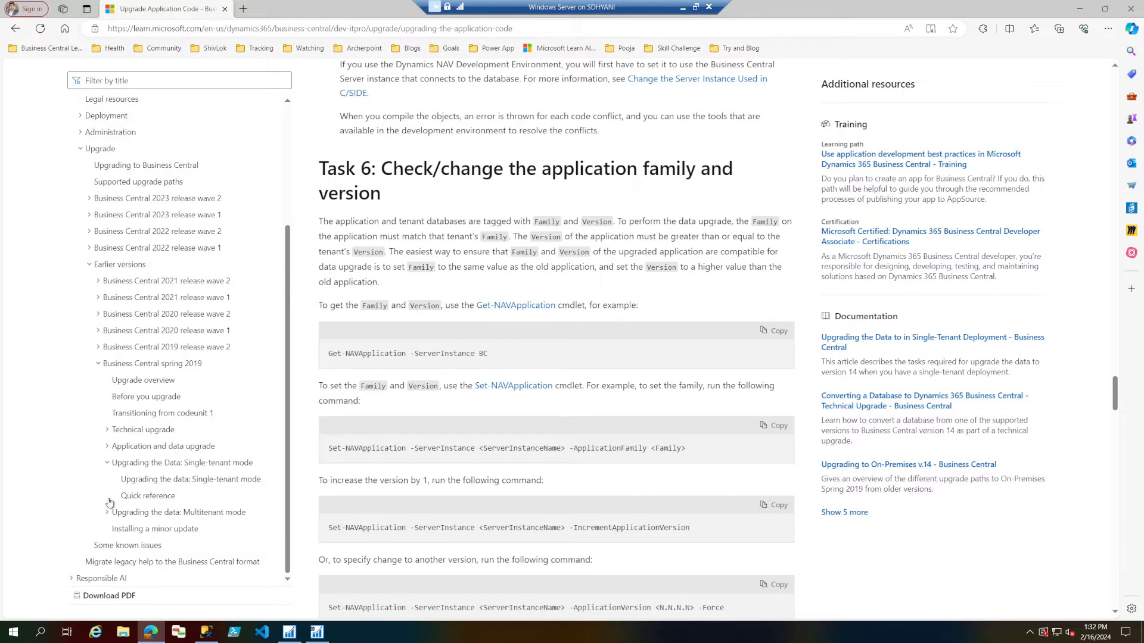
pyautogui.click(162, 484)
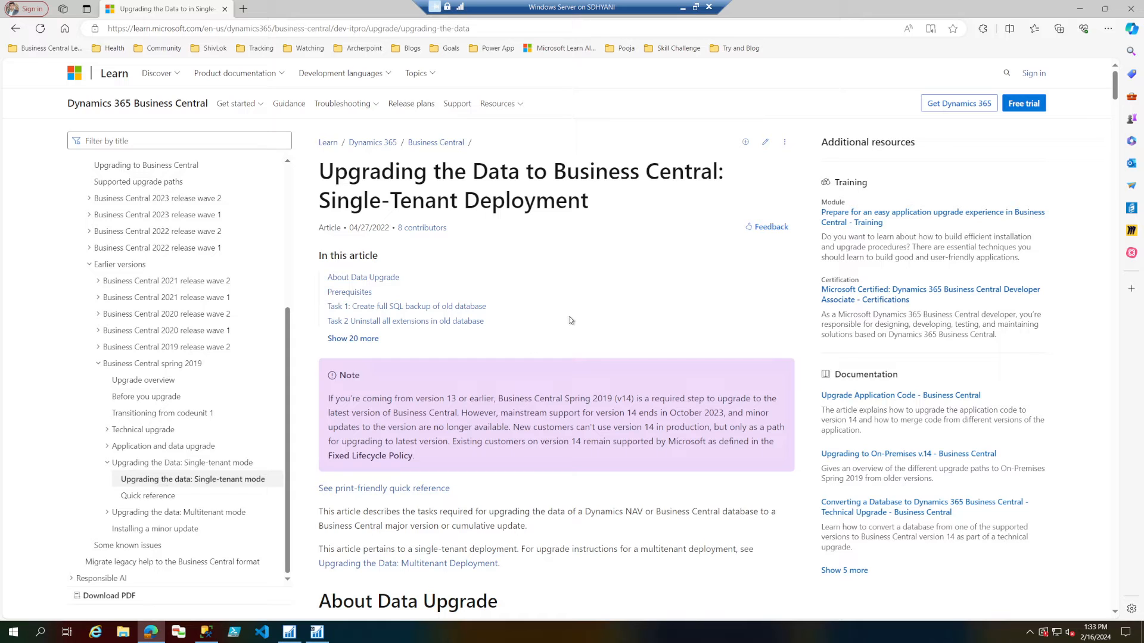
pyautogui.scroll(-3, 570, 321)
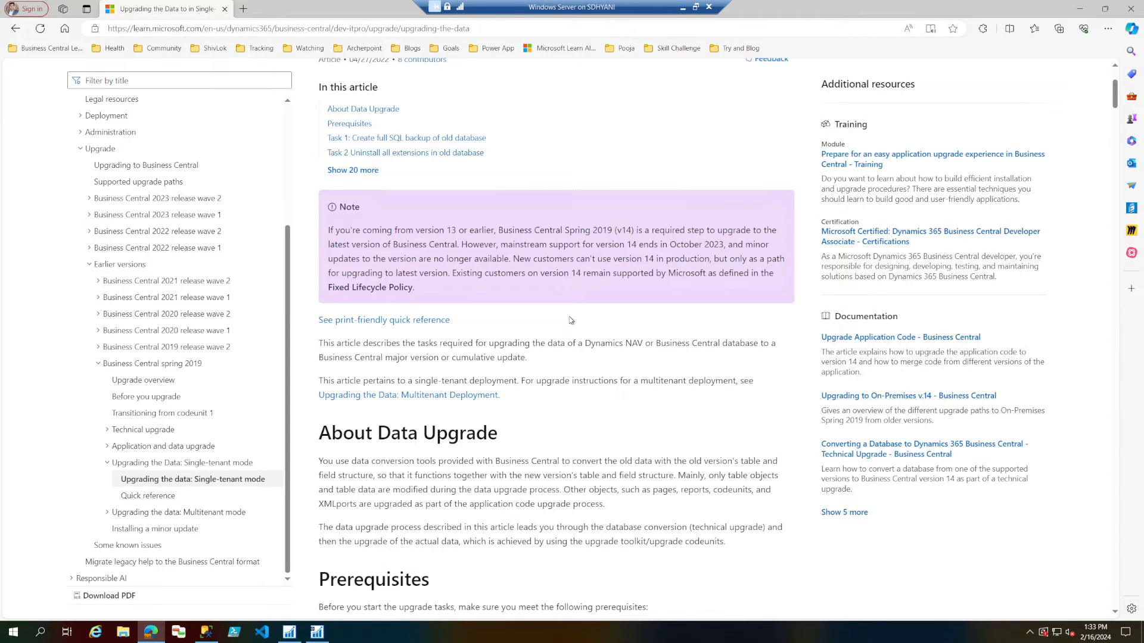
pyautogui.tripleClick(546, 383)
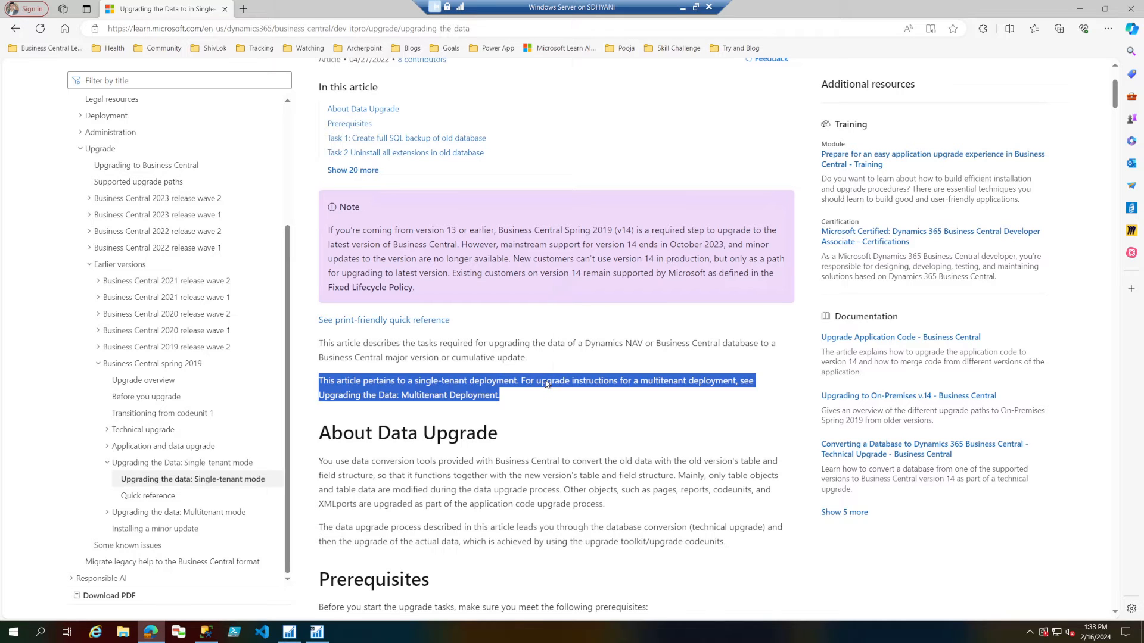
pyautogui.scroll(-2, 547, 382)
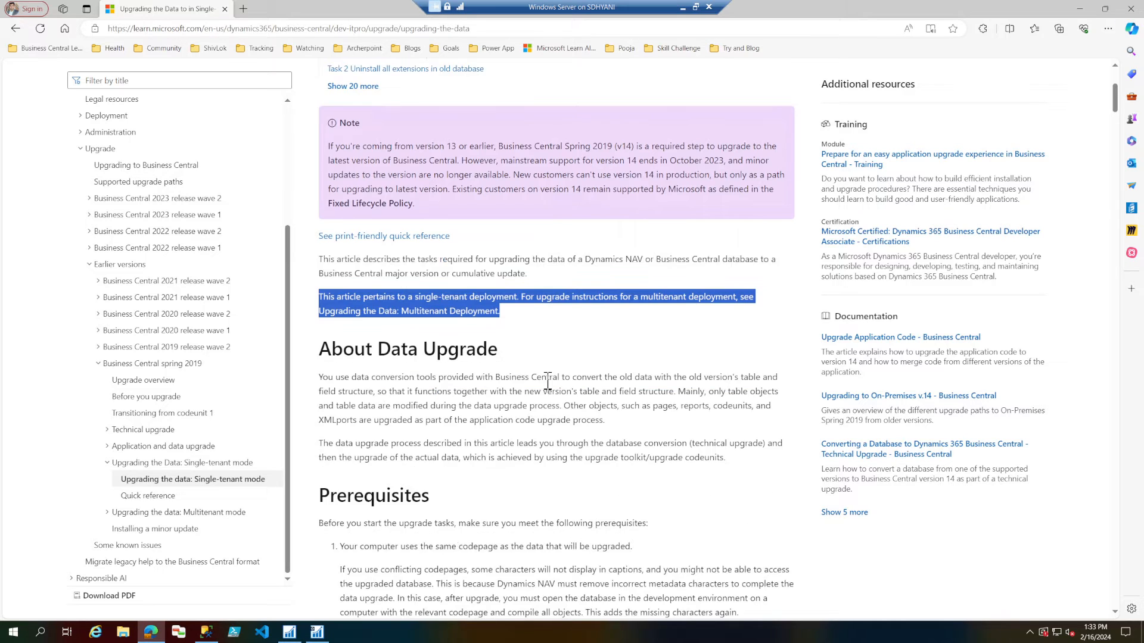
# Read the About Data Upgrade section and the prerequisites on matching codepages and converting custom V1 extensions to V2.
pyautogui.click(326, 379)
pyautogui.moveTo(325, 378); pyautogui.dragTo(606, 459)
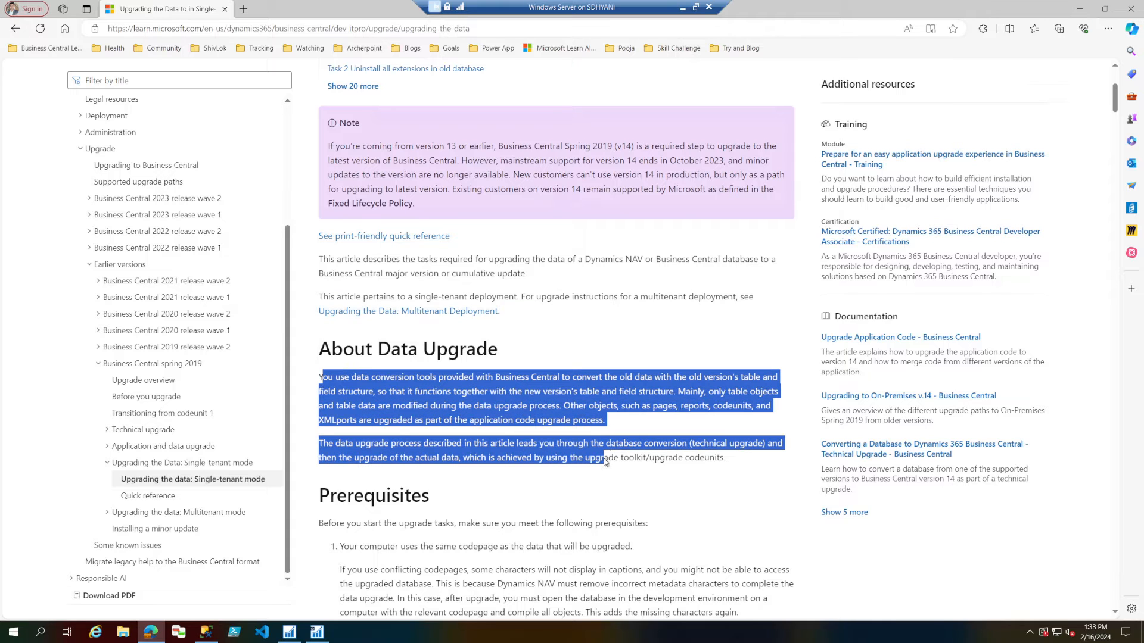
pyautogui.scroll(-3, 606, 459)
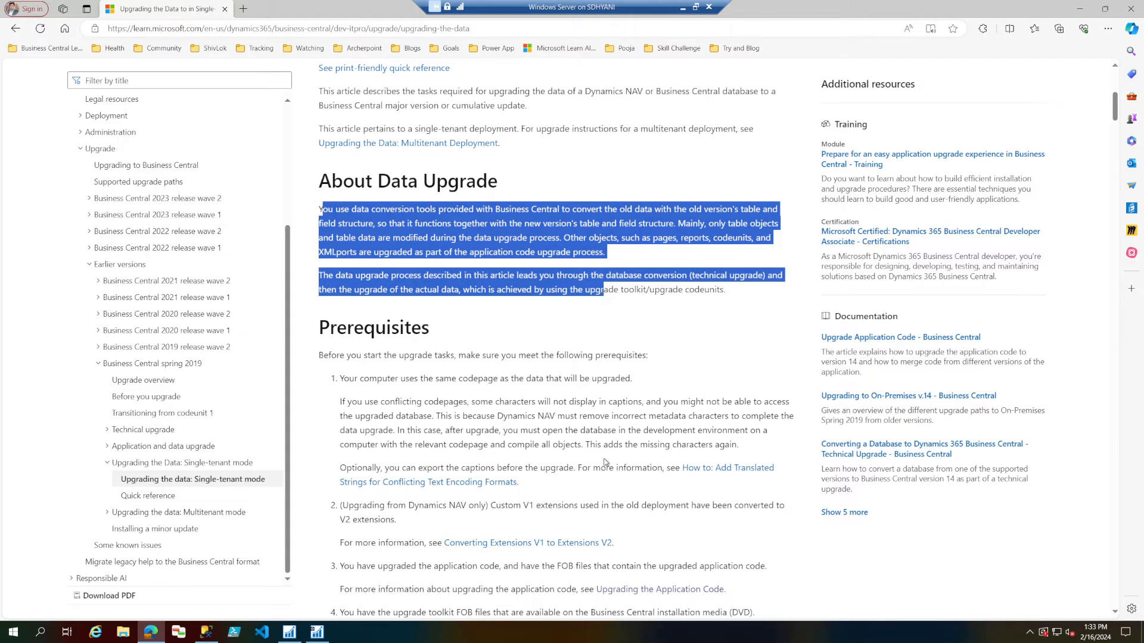
pyautogui.click(363, 379)
pyautogui.moveTo(349, 379); pyautogui.dragTo(651, 378)
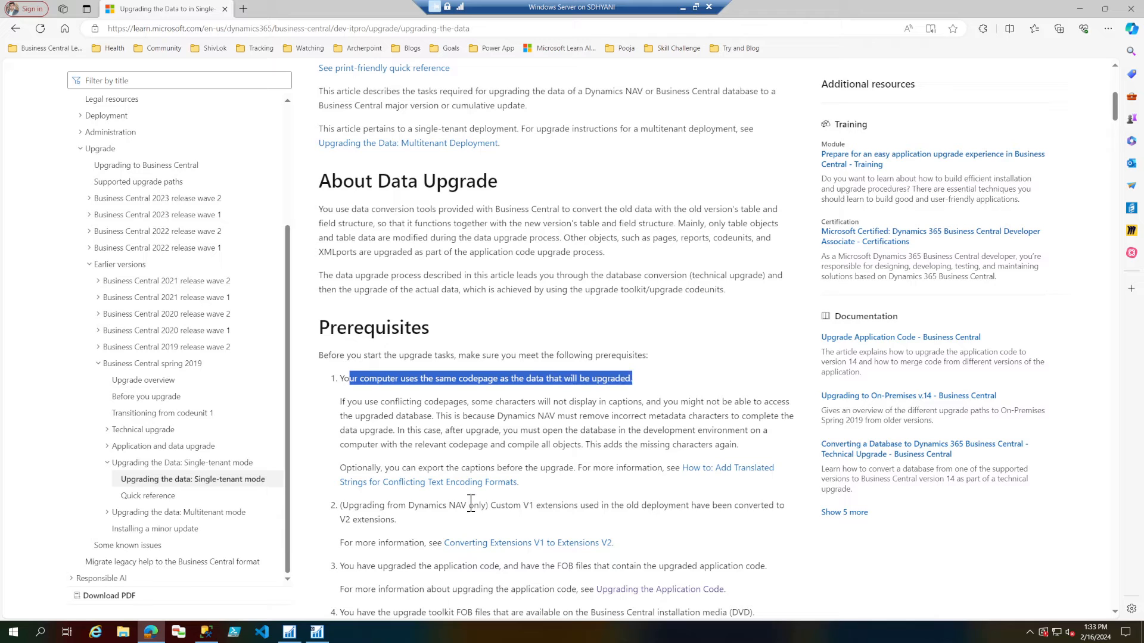
pyautogui.moveTo(492, 506); pyautogui.dragTo(493, 519)
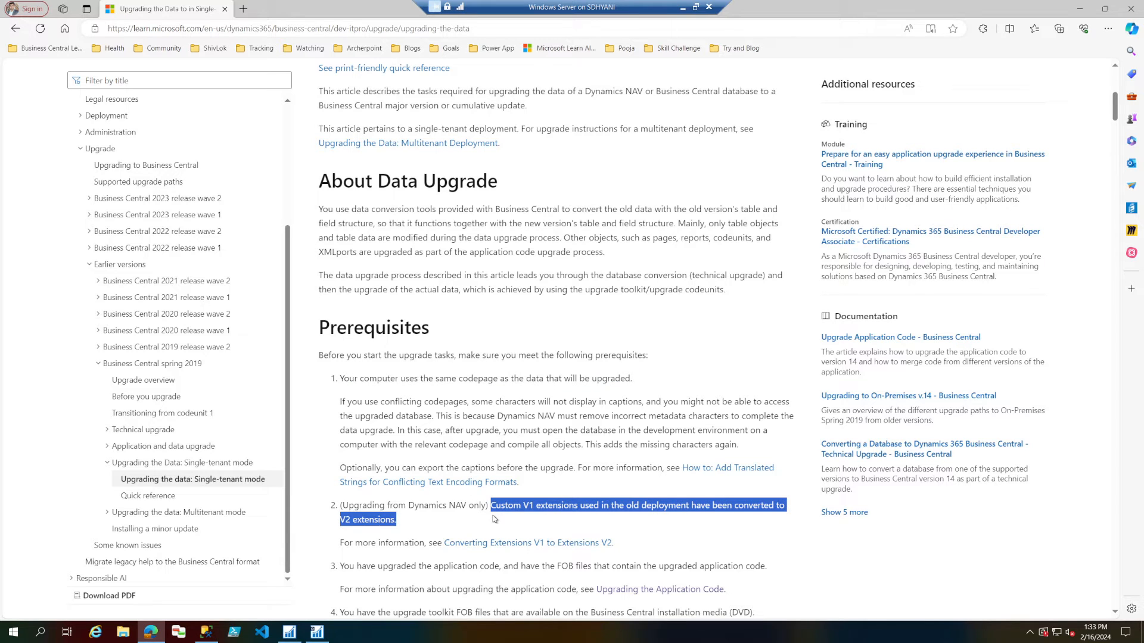
pyautogui.scroll(-1, 494, 519)
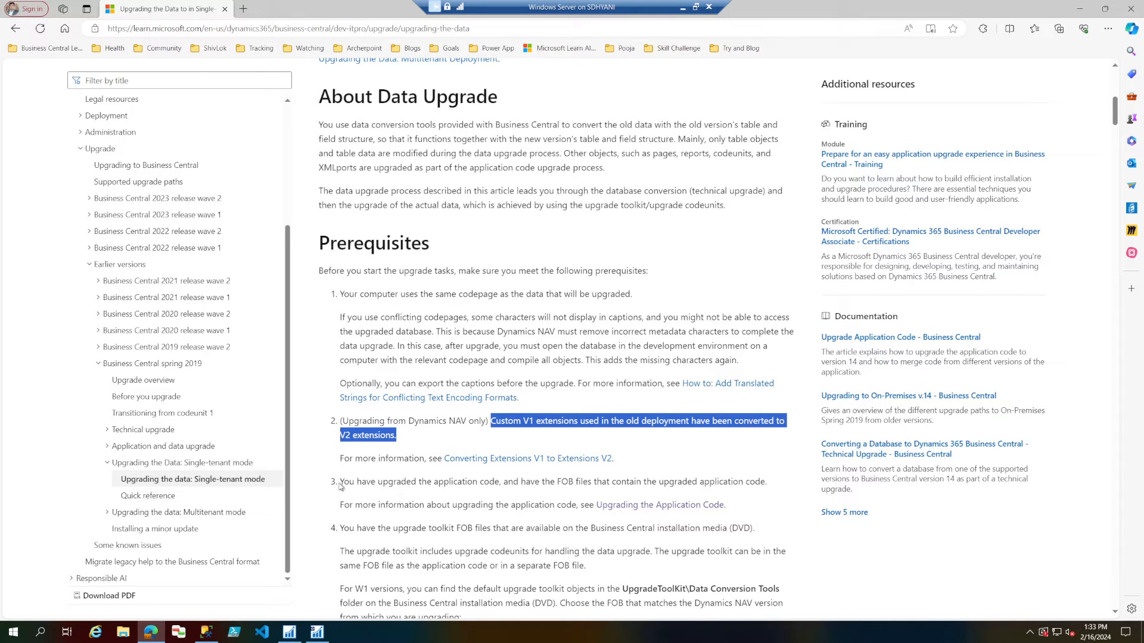
# Read the prerequisites on having the upgraded application code as FOB files and the upgrade toolkit FOB files from the installation media.
pyautogui.moveTo(340, 481); pyautogui.dragTo(768, 487)
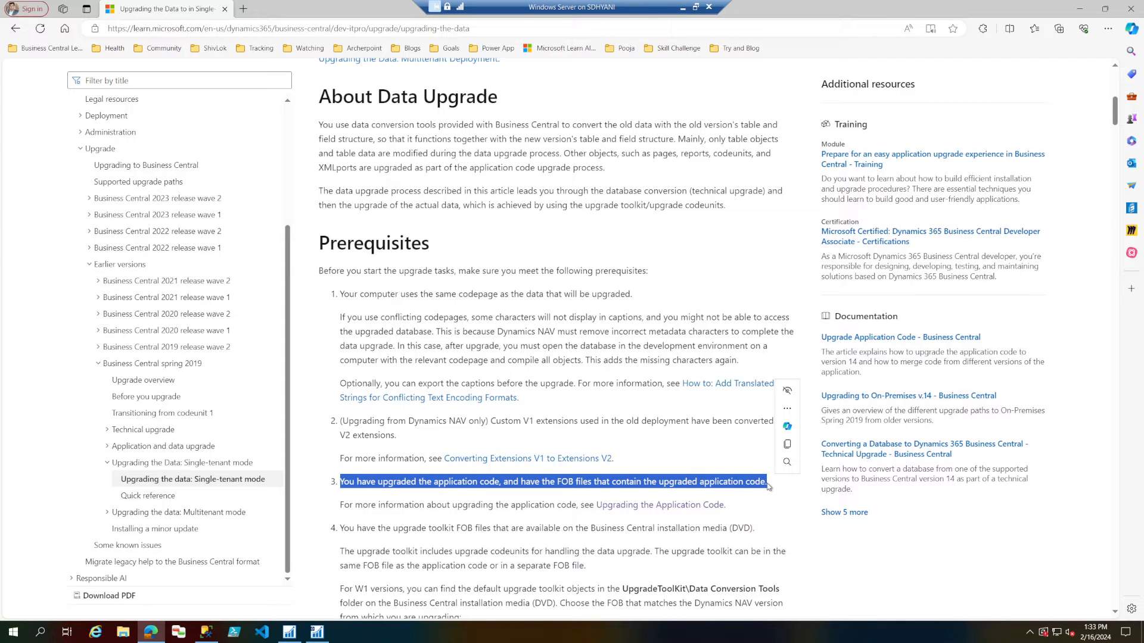
pyautogui.scroll(-1, 767, 487)
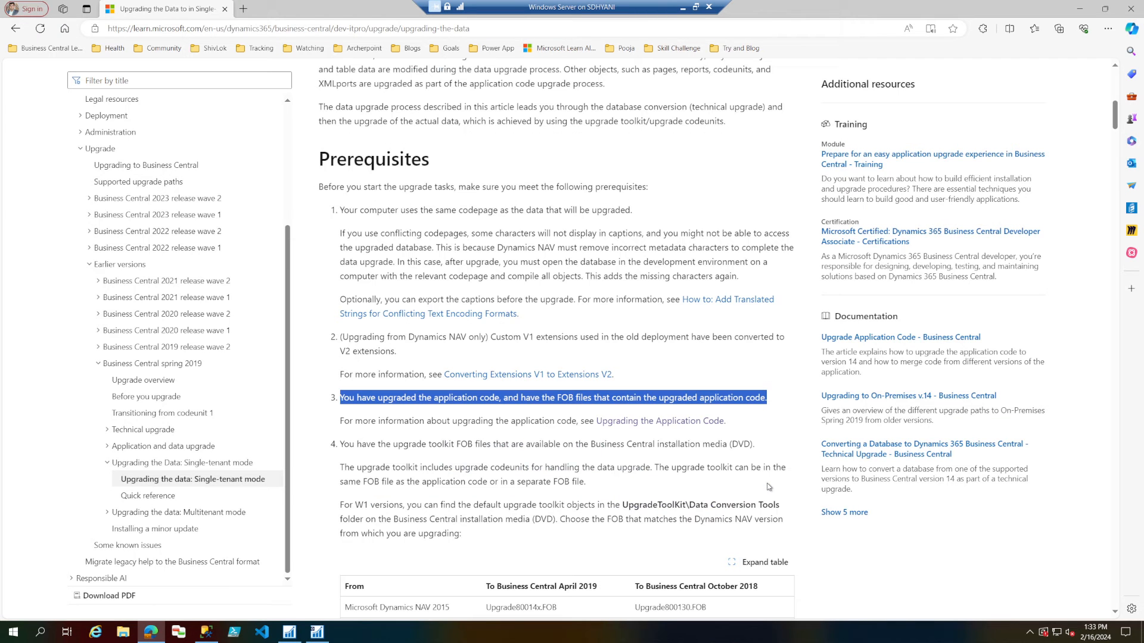
pyautogui.moveTo(345, 445); pyautogui.dragTo(759, 444)
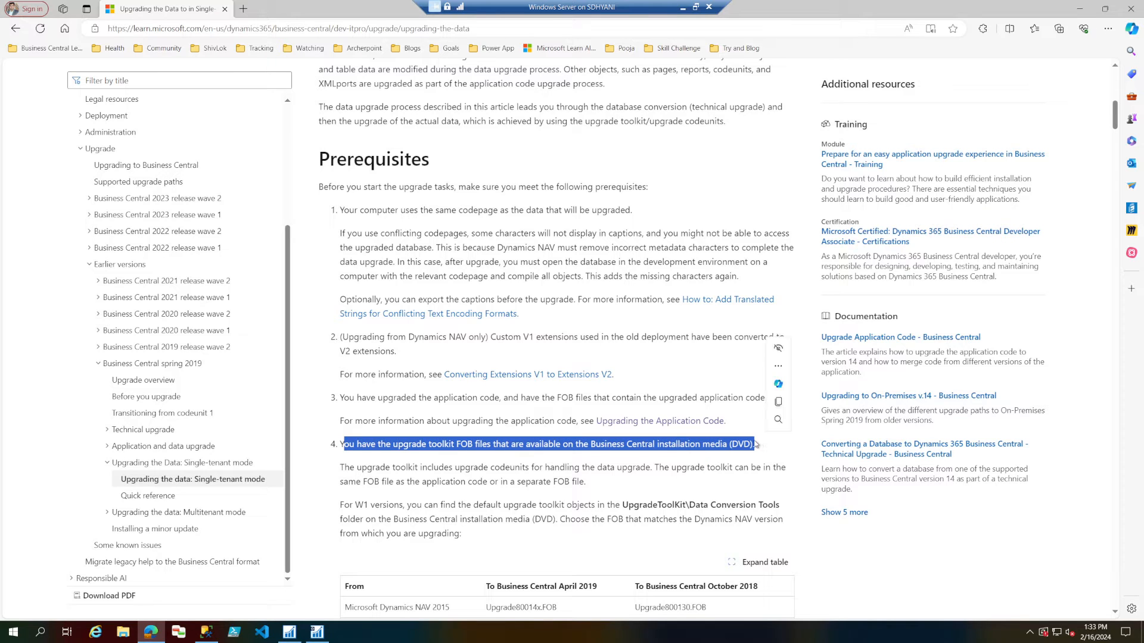
pyautogui.moveTo(342, 469); pyautogui.dragTo(682, 479)
pyautogui.moveTo(468, 482); pyautogui.dragTo(586, 484)
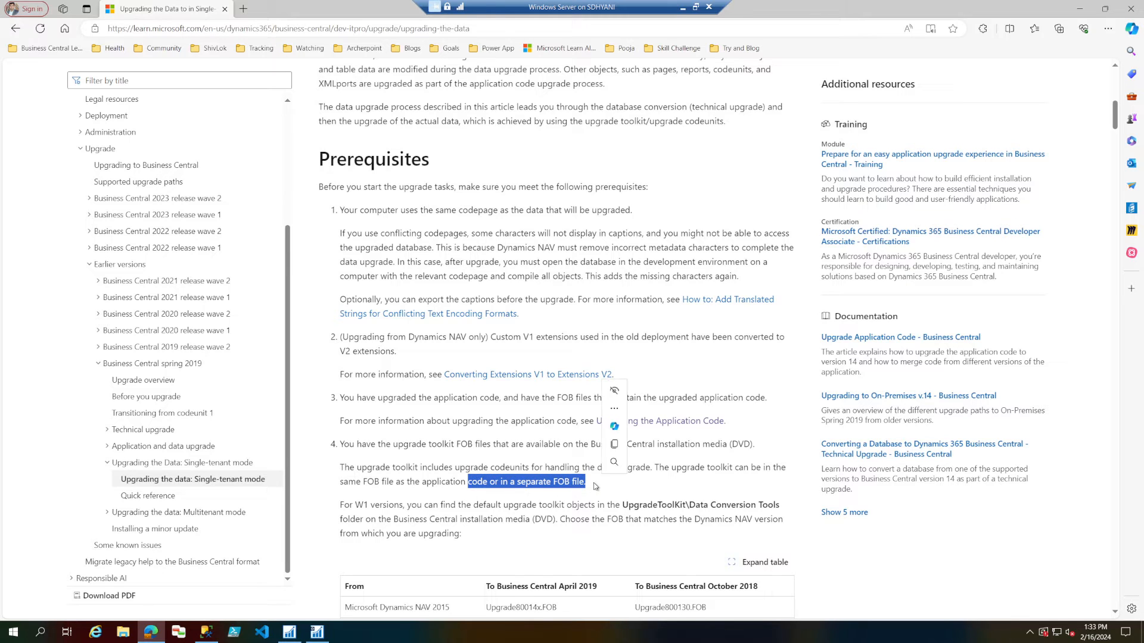
pyautogui.scroll(-1, 352, 420)
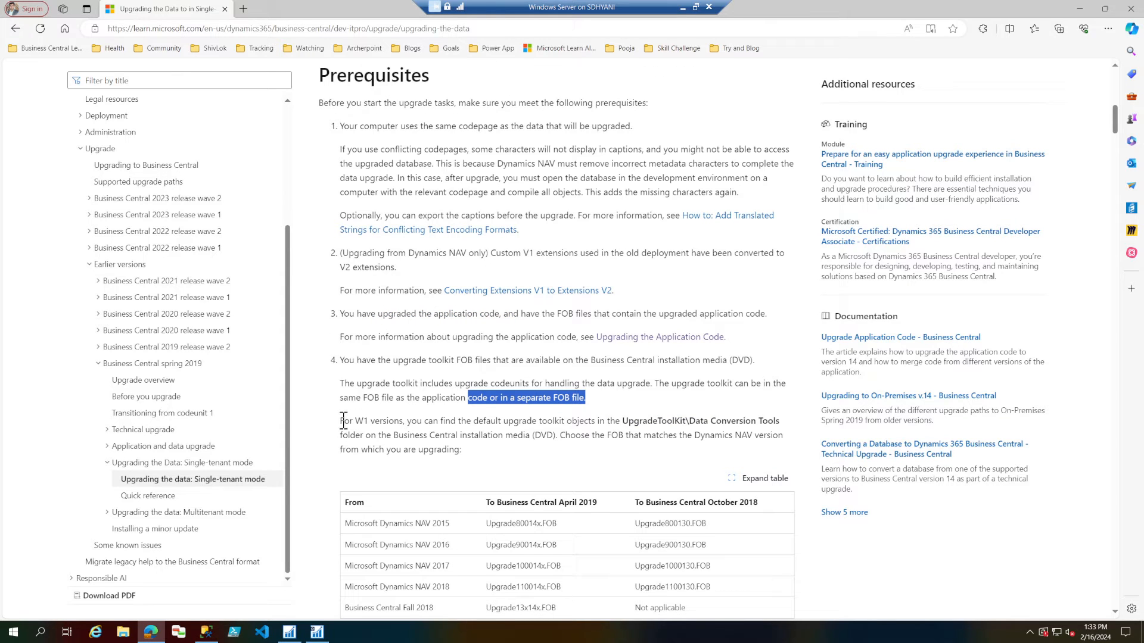
# Examine where the W1 upgrade toolkit objects are stored and which FOB applies from NAV 2016 to Business Central April 2019.
pyautogui.moveTo(405, 421); pyautogui.dragTo(337, 421)
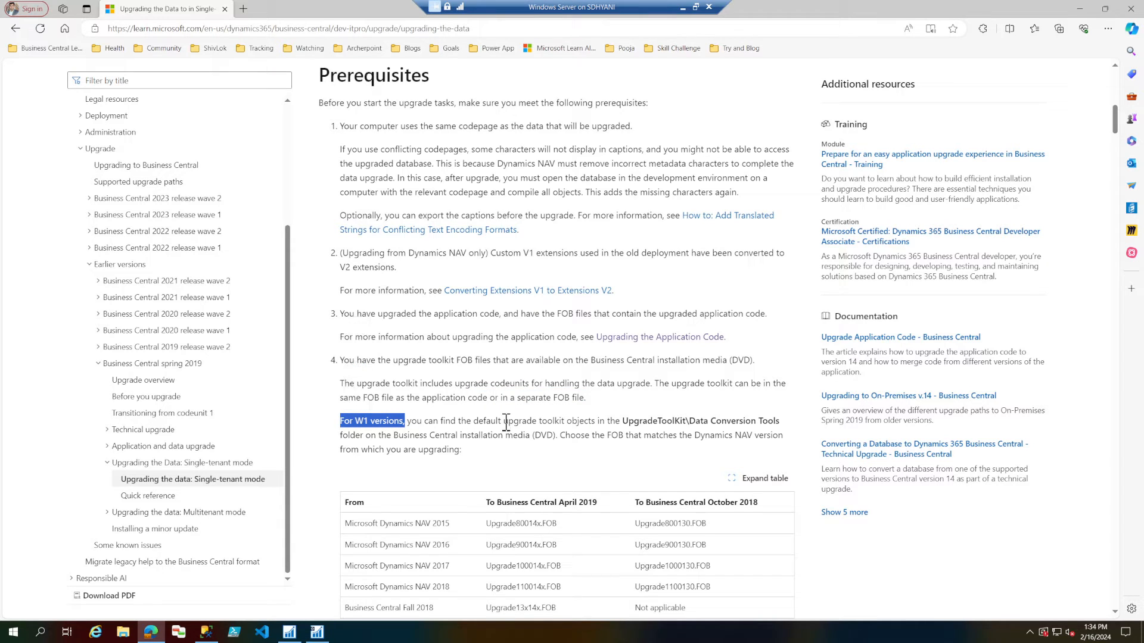
pyautogui.moveTo(504, 421); pyautogui.dragTo(763, 421)
pyautogui.doubleClick(636, 421)
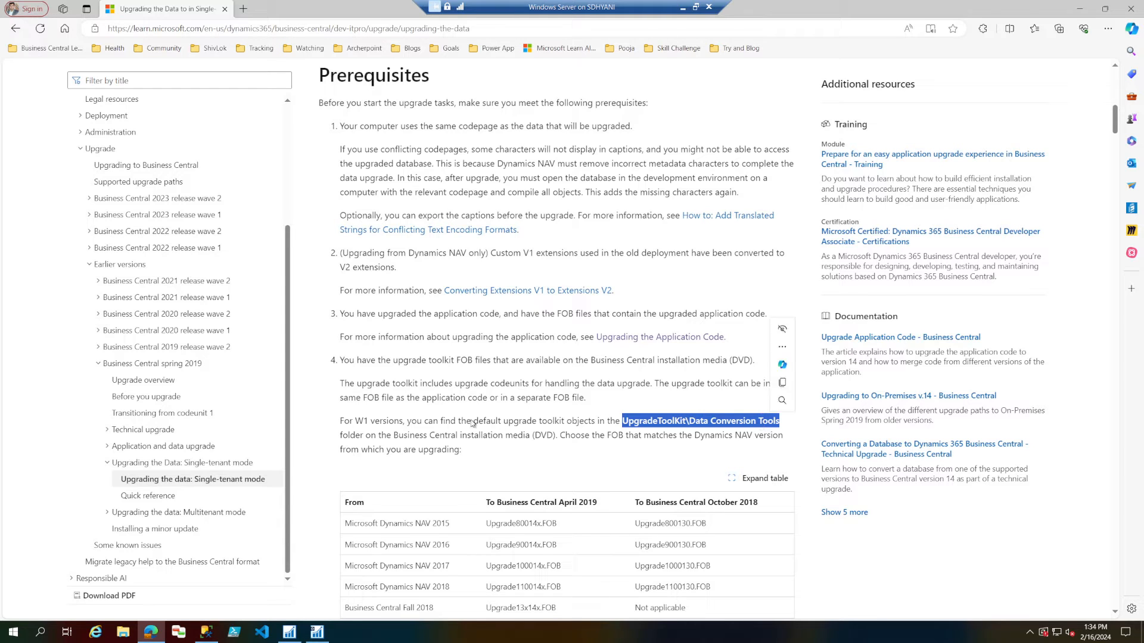
pyautogui.moveTo(368, 422); pyautogui.dragTo(340, 423)
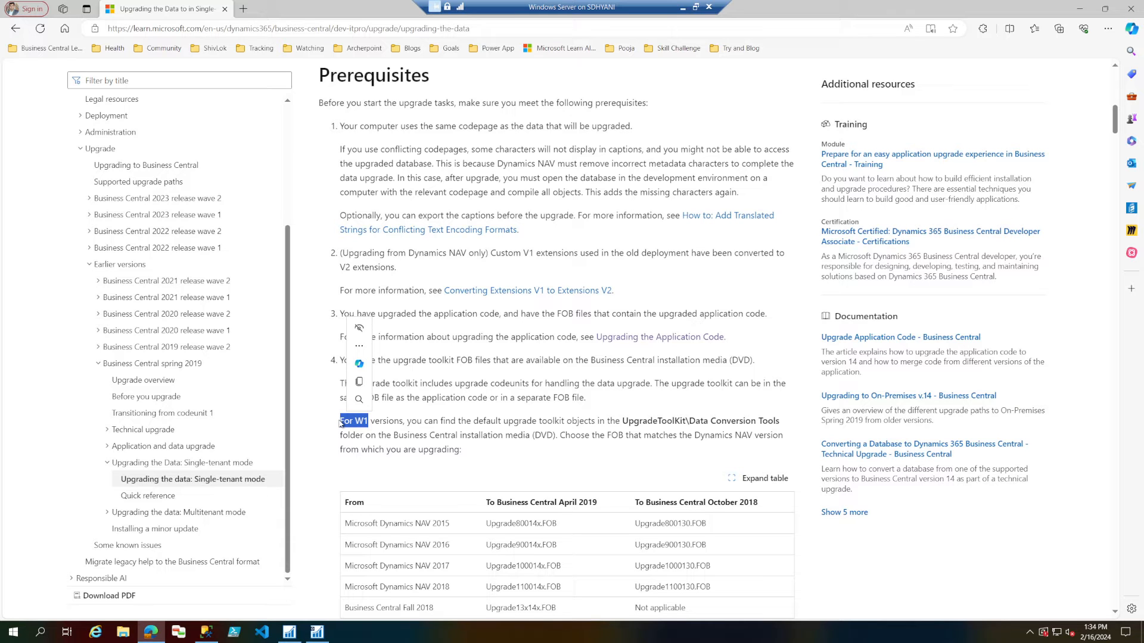
pyautogui.scroll(-4, 340, 423)
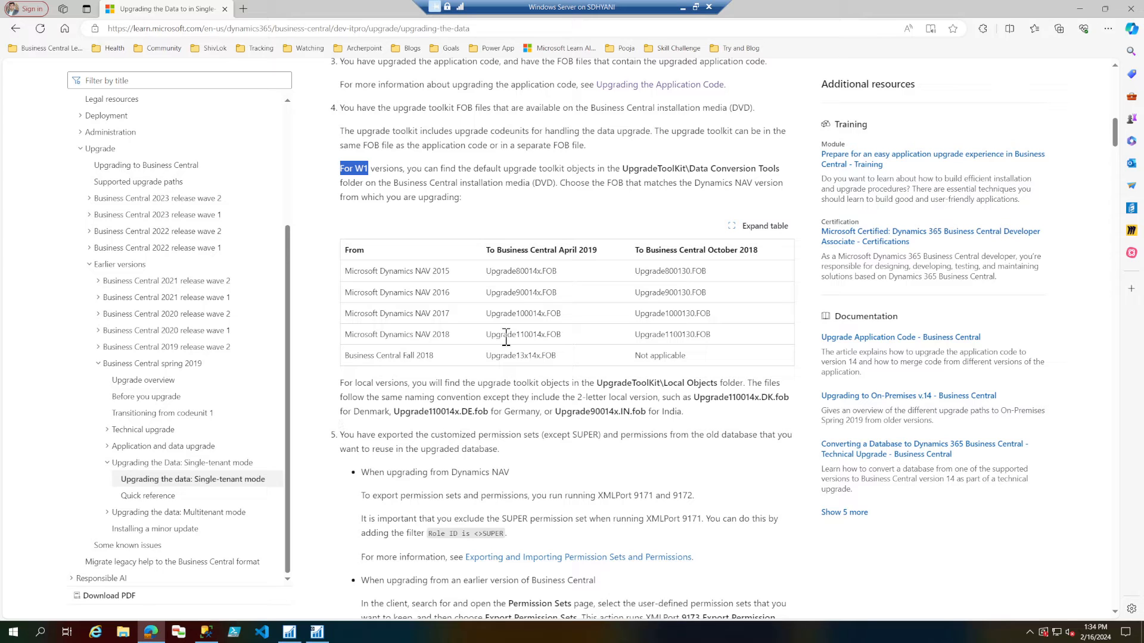
pyautogui.moveTo(487, 271); pyautogui.dragTo(553, 272)
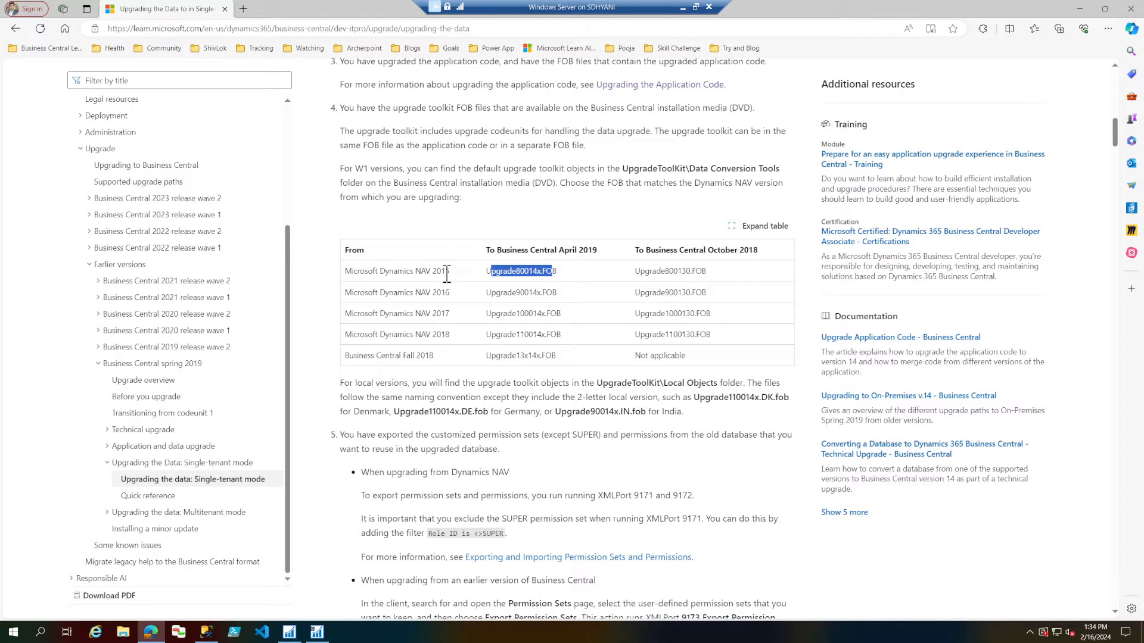
pyautogui.moveTo(486, 292); pyautogui.dragTo(552, 293)
pyautogui.doubleClick(494, 293)
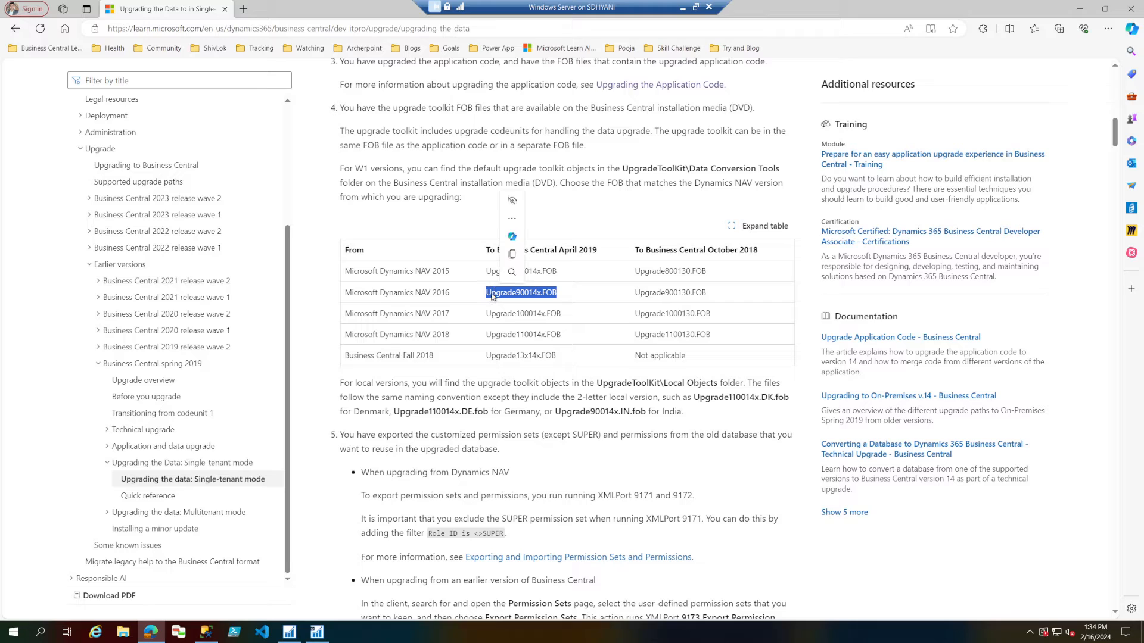
# Read the note on the local versions' upgrade toolkit folder and the two-letter country code in its file names.
pyautogui.click(344, 385)
pyautogui.moveTo(344, 385); pyautogui.dragTo(388, 384)
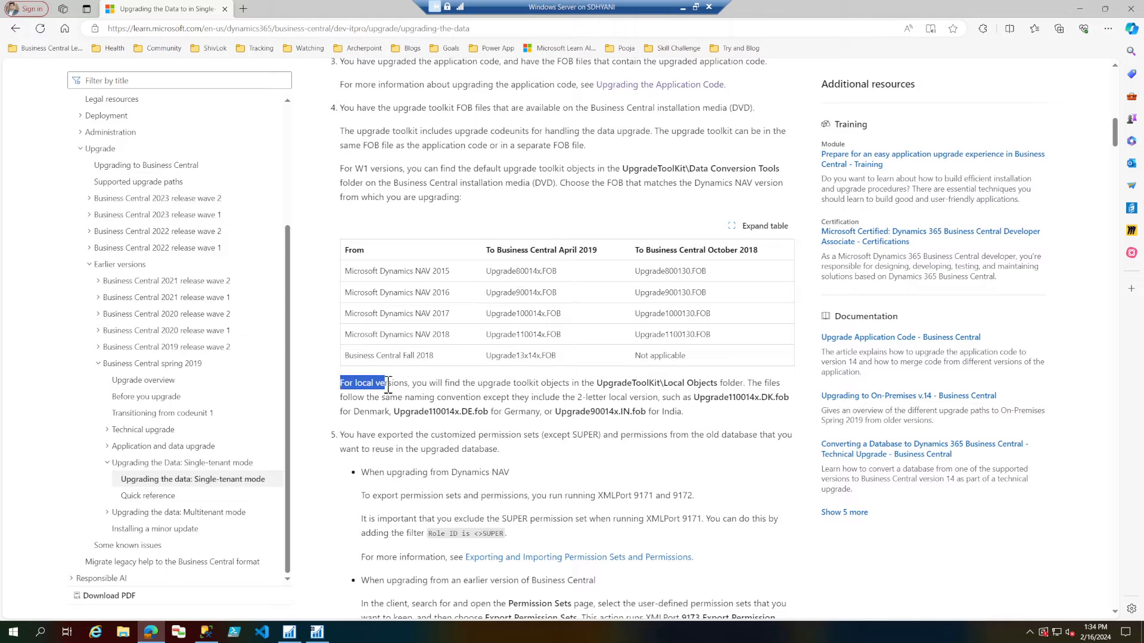
pyautogui.doubleClick(362, 169)
pyautogui.moveTo(343, 384); pyautogui.dragTo(388, 386)
pyautogui.moveTo(540, 391)
pyautogui.mouseDown()
pyautogui.moveTo(763, 386)
pyautogui.moveTo(562, 397)
pyautogui.mouseUp()
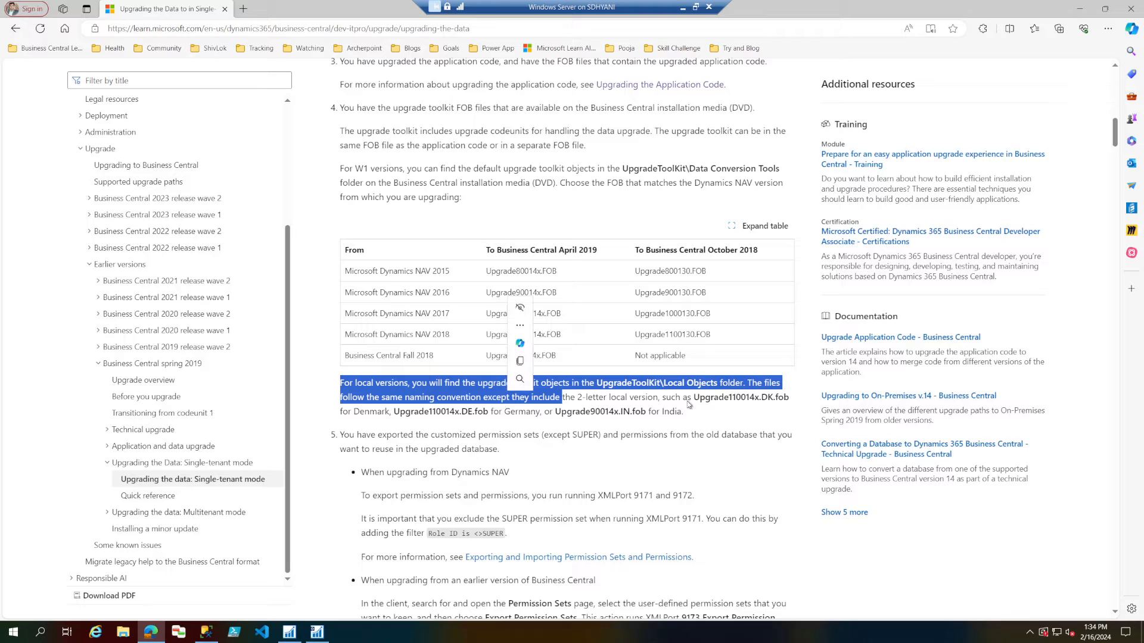
pyautogui.moveTo(773, 398); pyautogui.dragTo(762, 404)
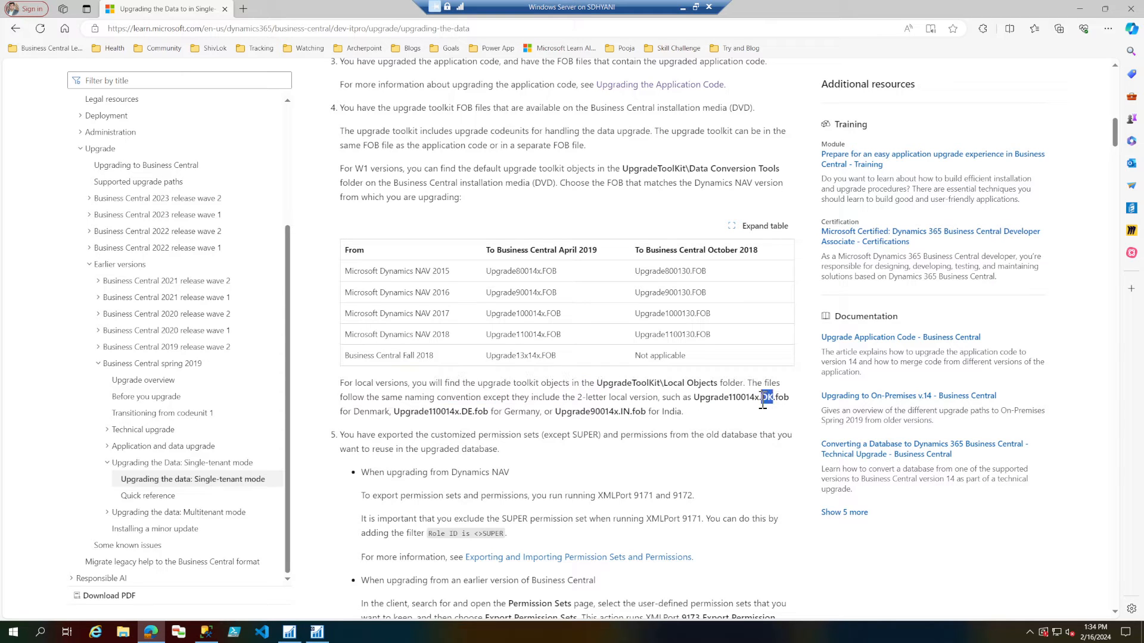
# Switch to File Explorer and open the UpgradeToolKit folder inside BC-Demo\BC14-CU 10 on the C: drive.
pyautogui.click(123, 633)
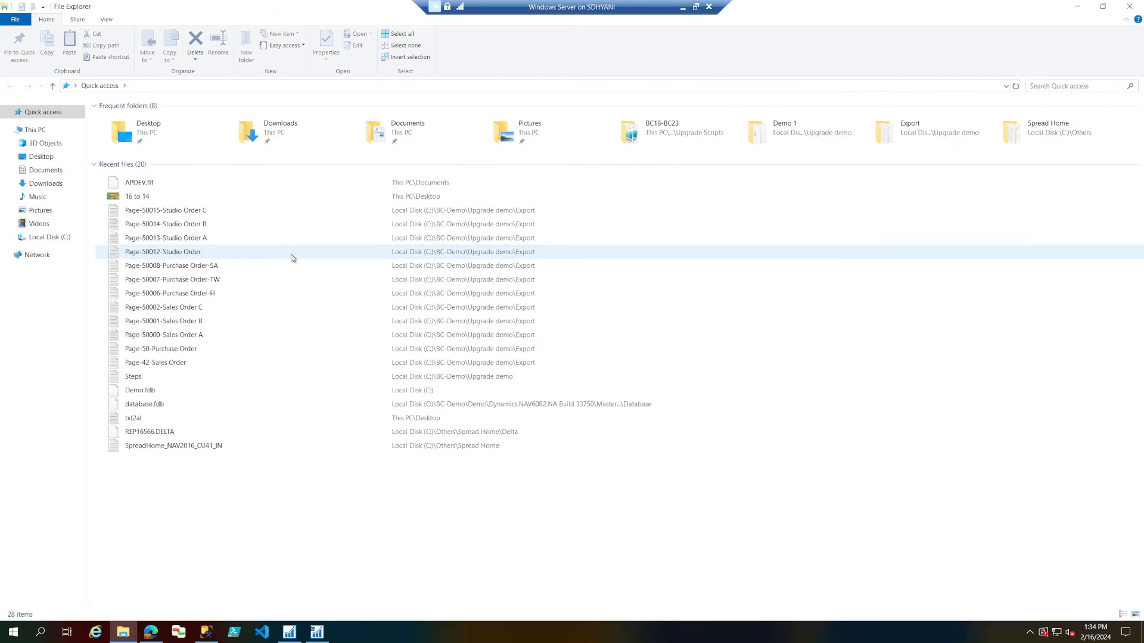
pyautogui.click(49, 239)
pyautogui.doubleClick(127, 162)
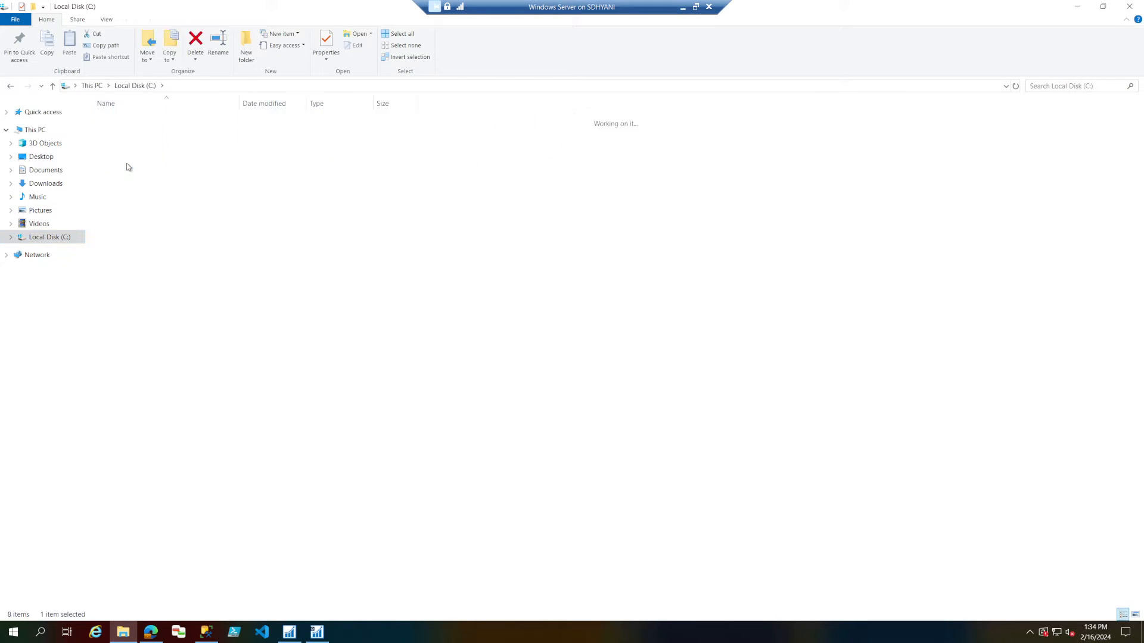
pyautogui.doubleClick(126, 132)
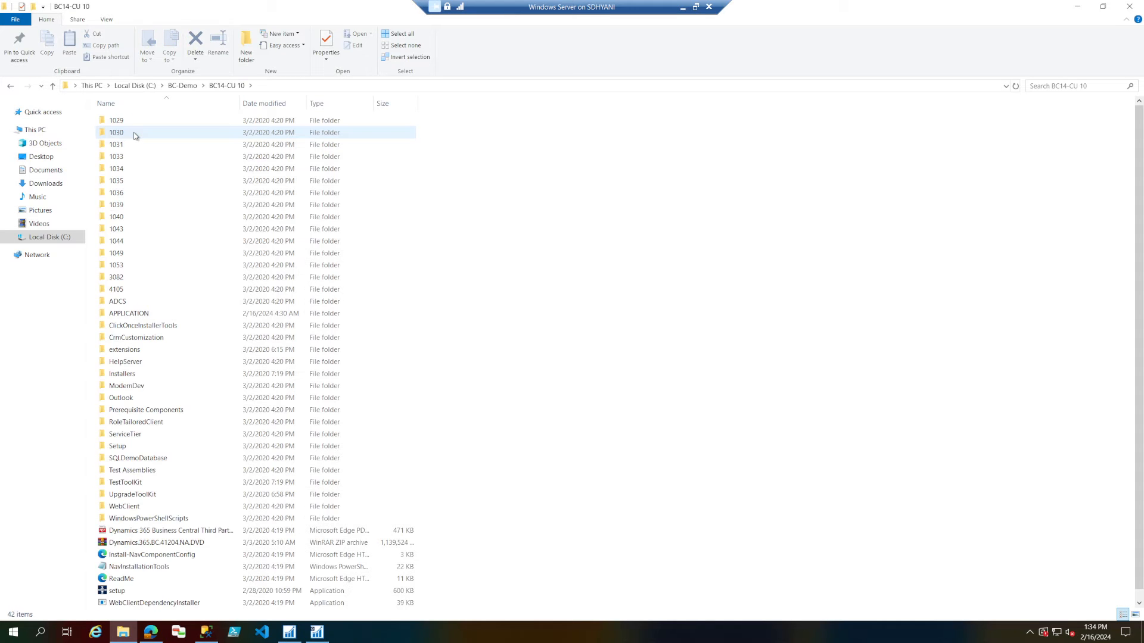
pyautogui.rightClick(590, 246)
pyautogui.moveTo(640, 258)
pyautogui.click(732, 252)
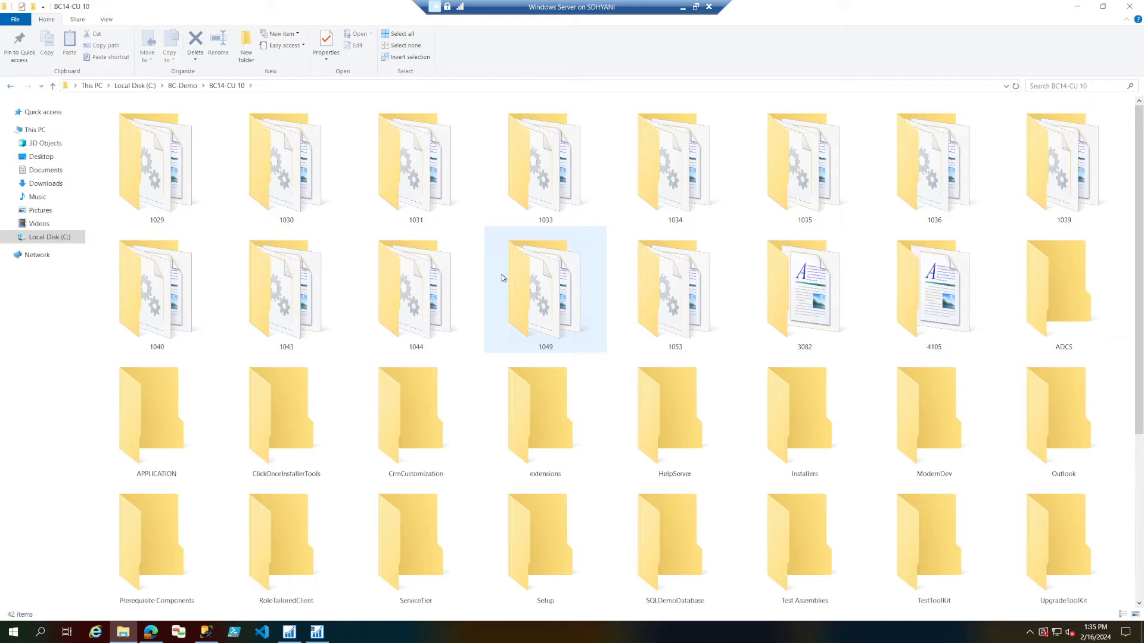
pyautogui.click(525, 283)
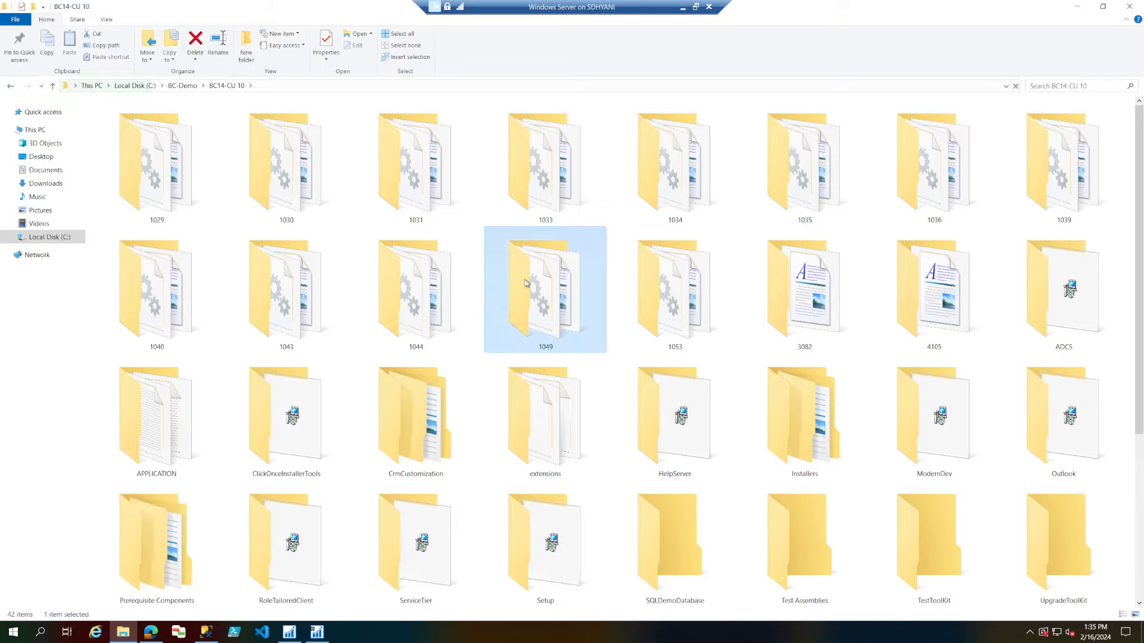
pyautogui.press('u')
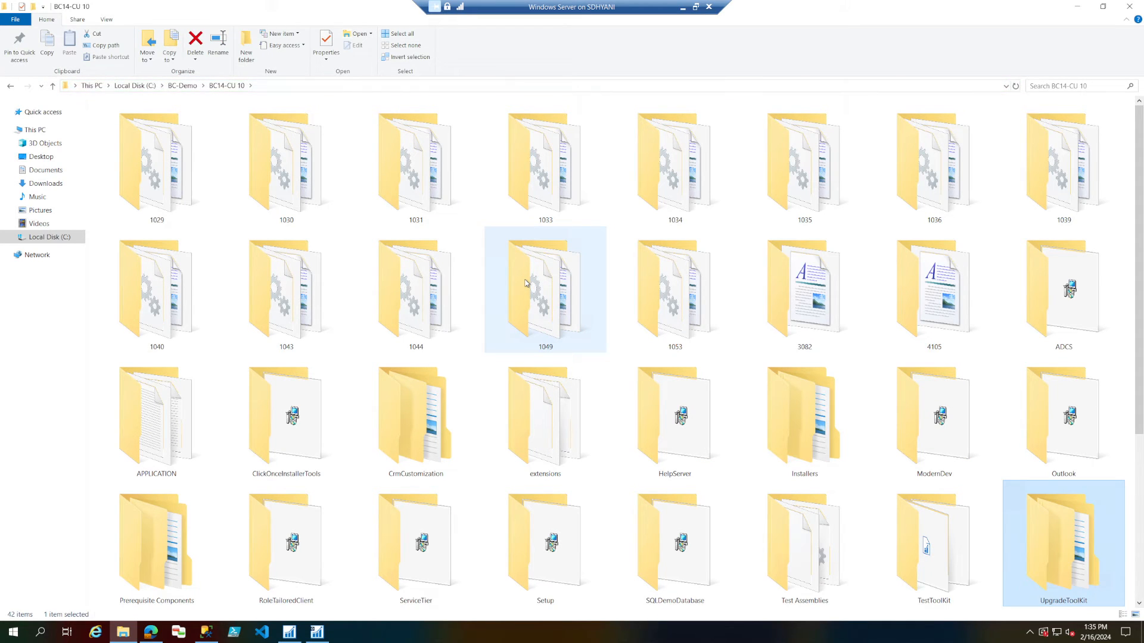
pyautogui.press('Return')
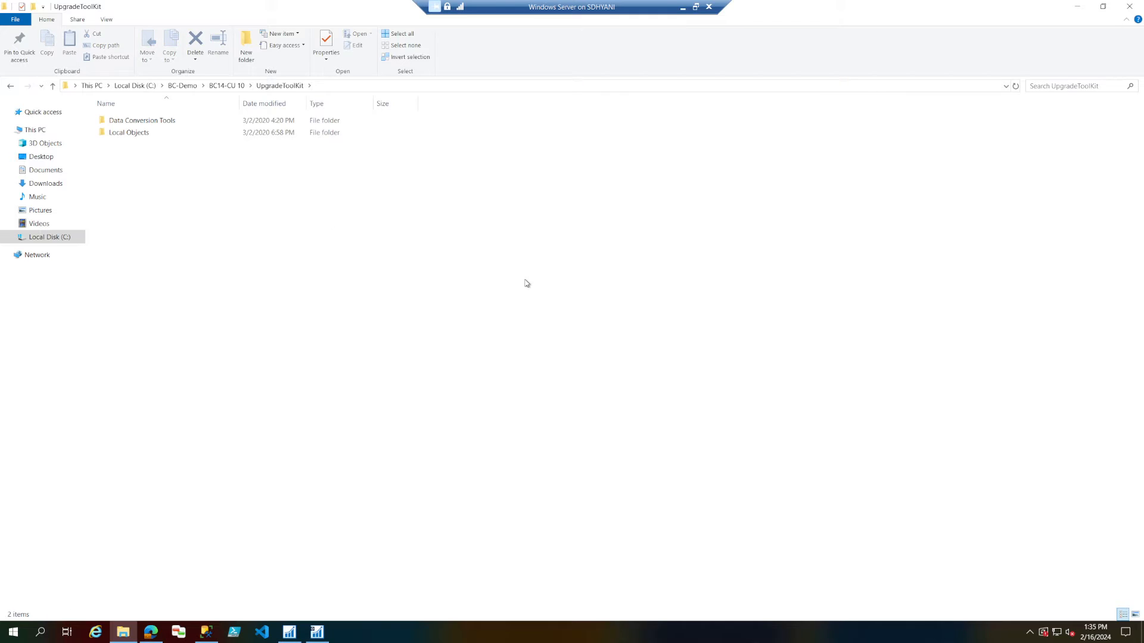
# Enlarge the folder icons, open the Local Objects folder and select the Upgrade90014x.US toolkit file.
pyautogui.keyDown('ctrl'); pyautogui.scroll(5, 279, 211); pyautogui.keyUp('ctrl')
pyautogui.keyDown('ctrl'); pyautogui.scroll(3, 279, 211); pyautogui.keyUp('ctrl')
pyautogui.click(182, 205)
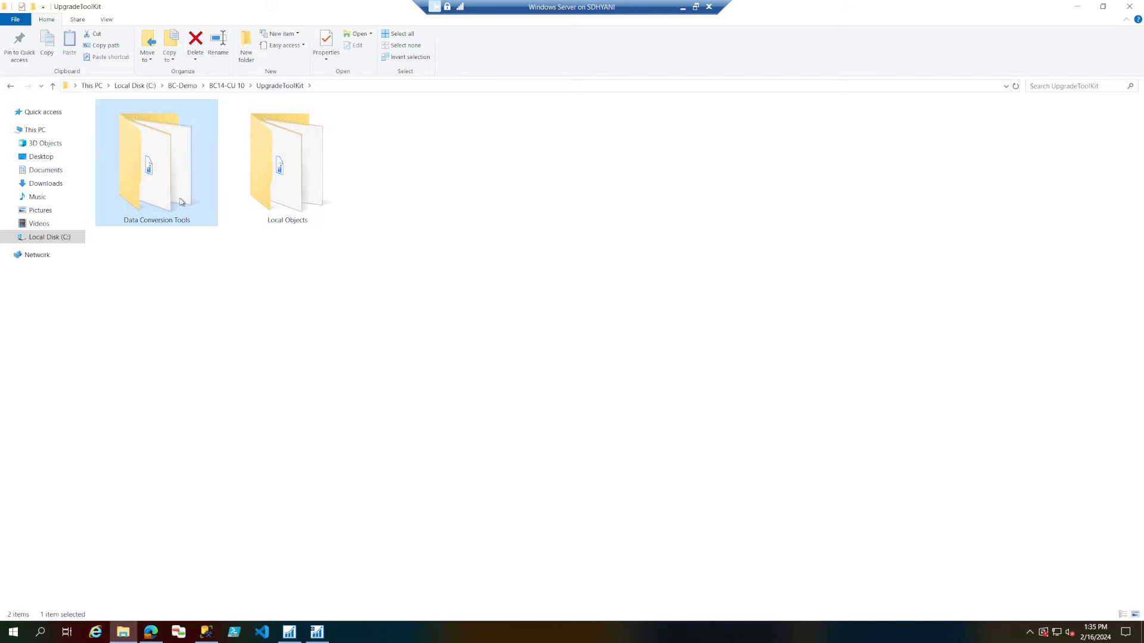
pyautogui.click(271, 201)
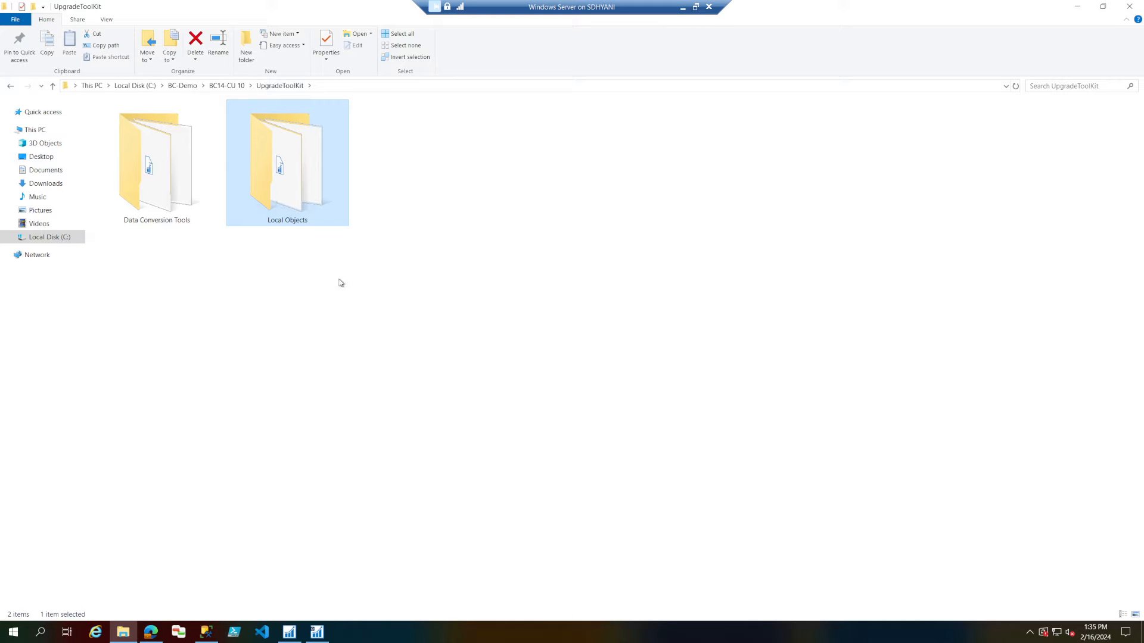
pyautogui.doubleClick(312, 203)
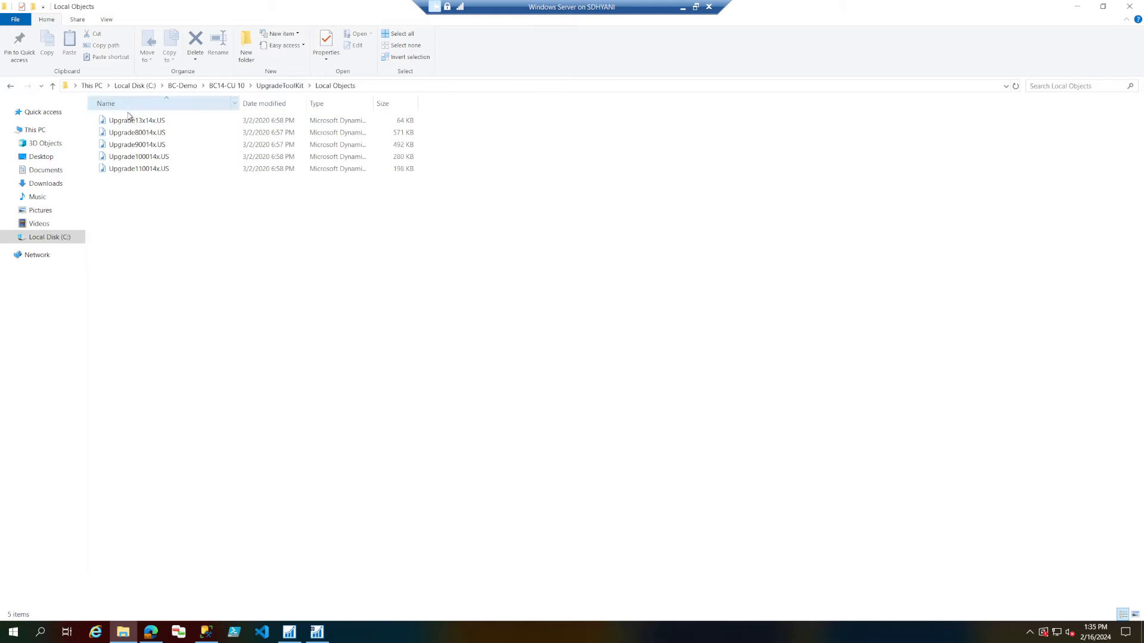
pyautogui.scroll(3, 182, 219)
pyautogui.scroll(2, 183, 221)
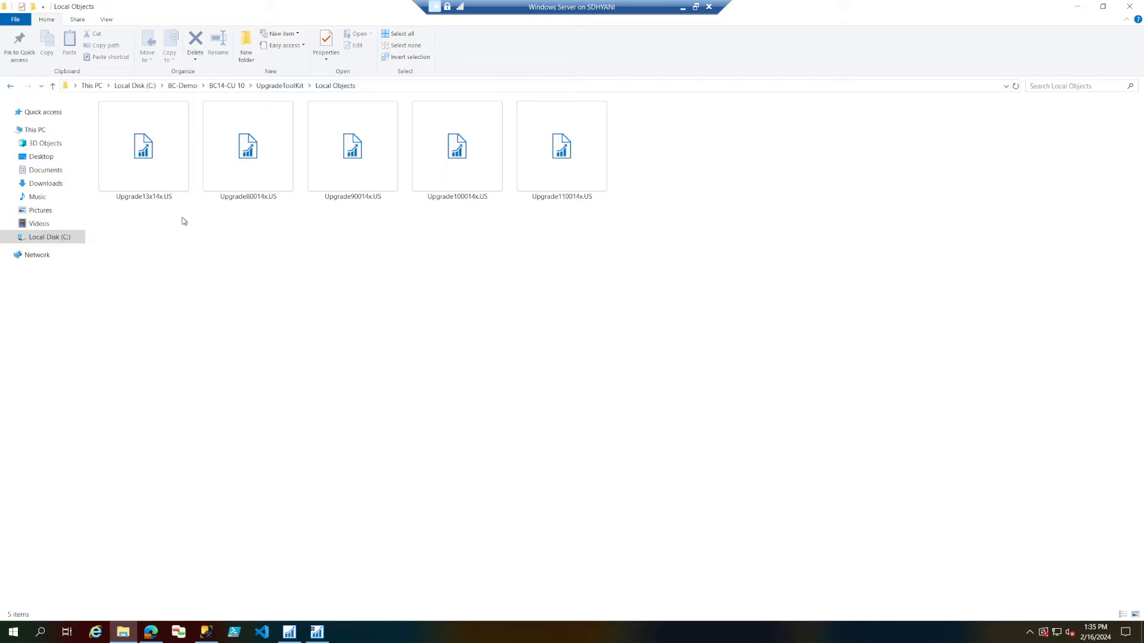
pyautogui.click(355, 178)
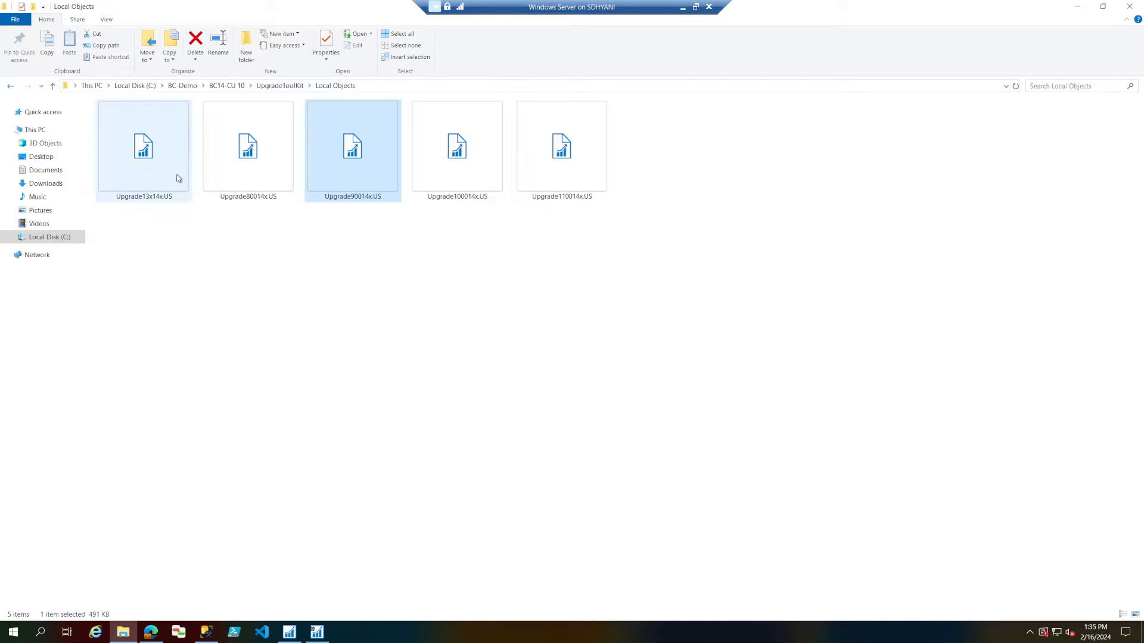
# Return to the browser article and read prerequisite 5 on exporting customized permission sets and permissions from the old database.
pyautogui.click(123, 632)
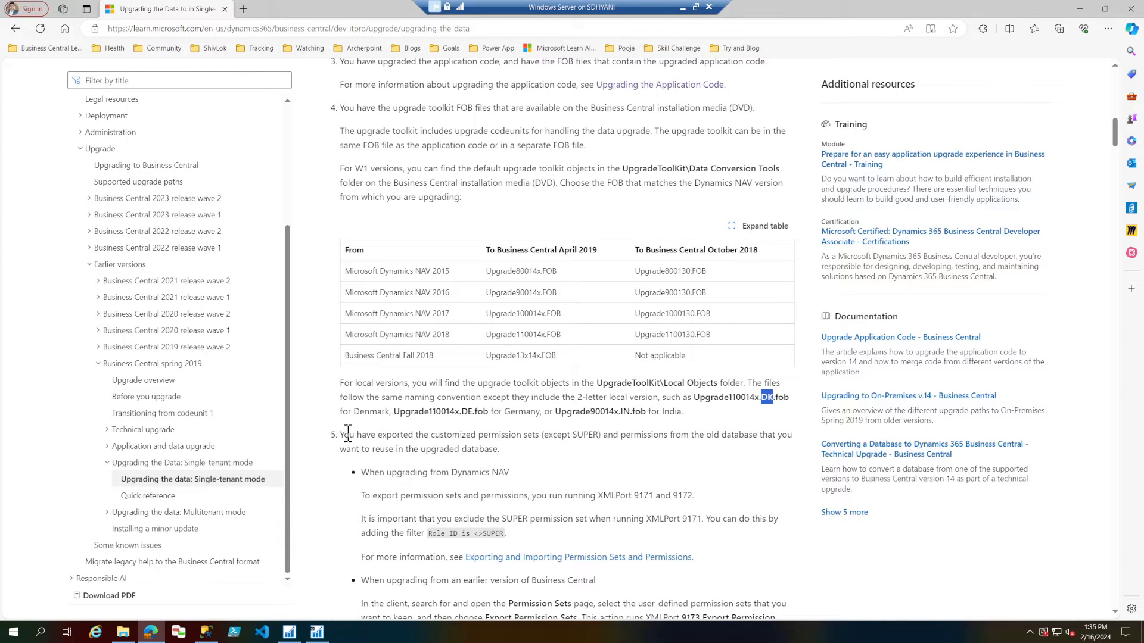
pyautogui.moveTo(342, 435); pyautogui.dragTo(576, 452)
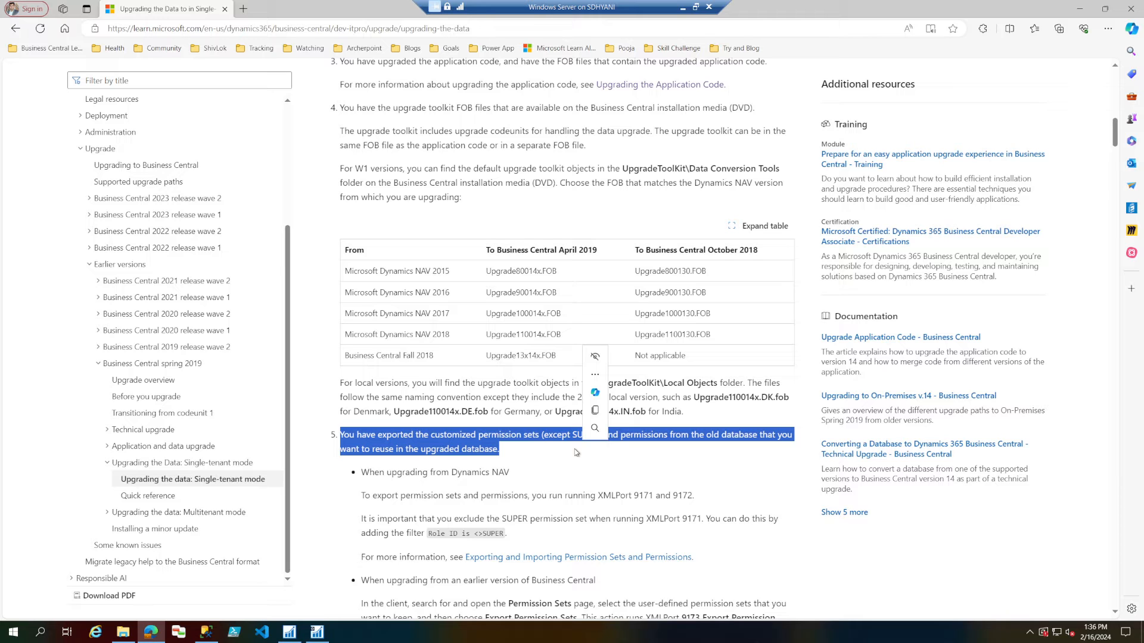
pyautogui.scroll(-3, 576, 452)
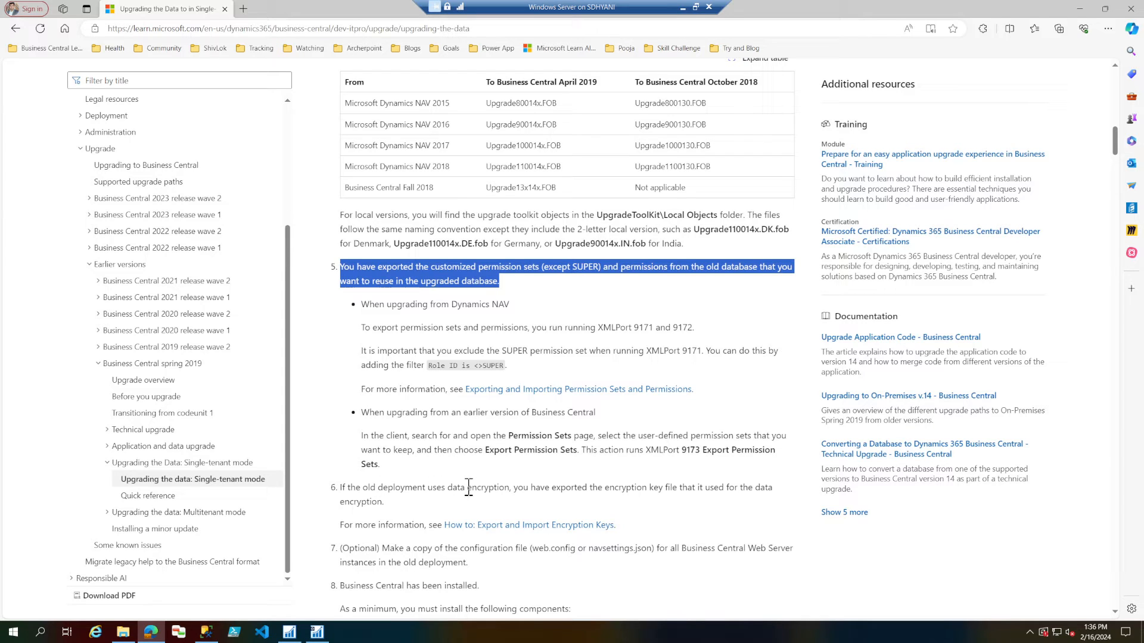
# Switch to the NAV2016-NA development environment and run the Customer Card page to launch the client, closing the card once it opens.
pyautogui.click(291, 631)
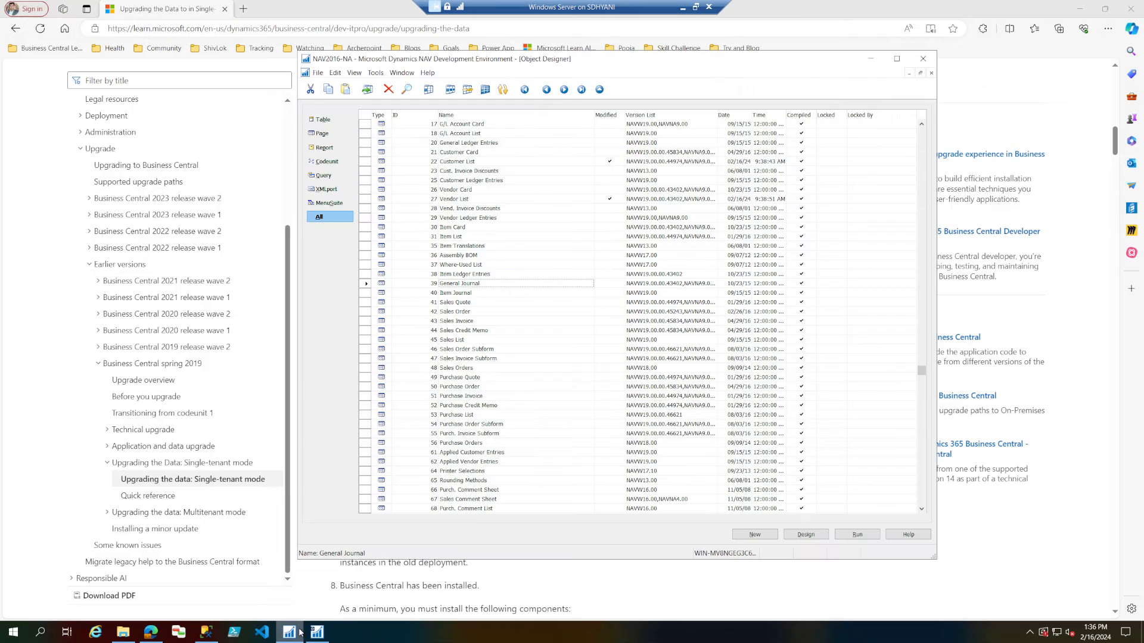
pyautogui.click(478, 153)
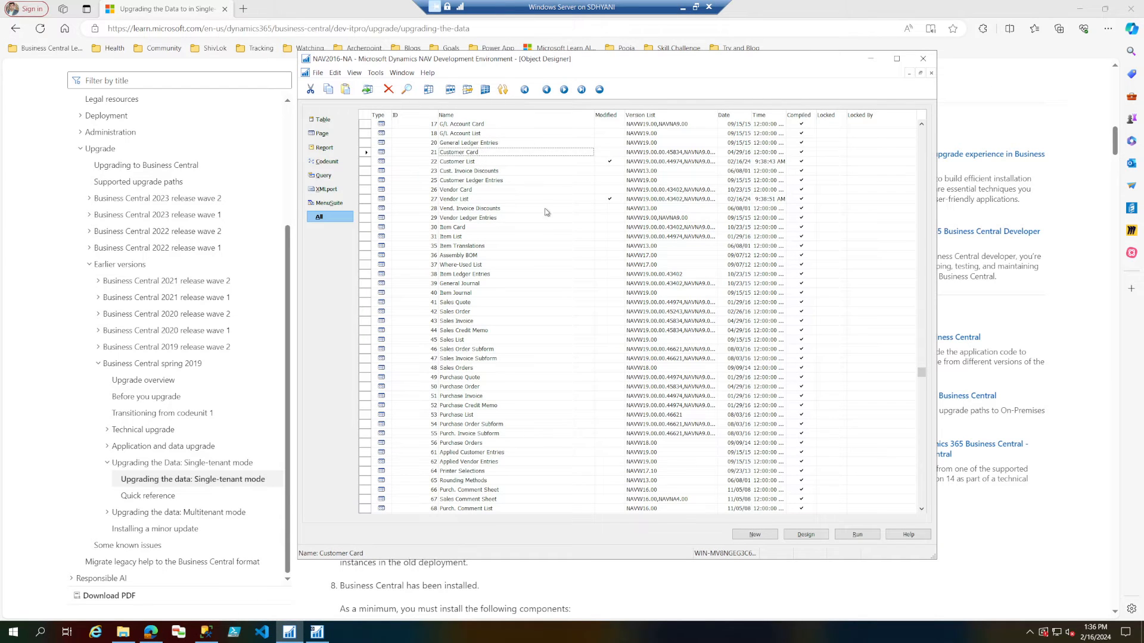
pyautogui.click(856, 535)
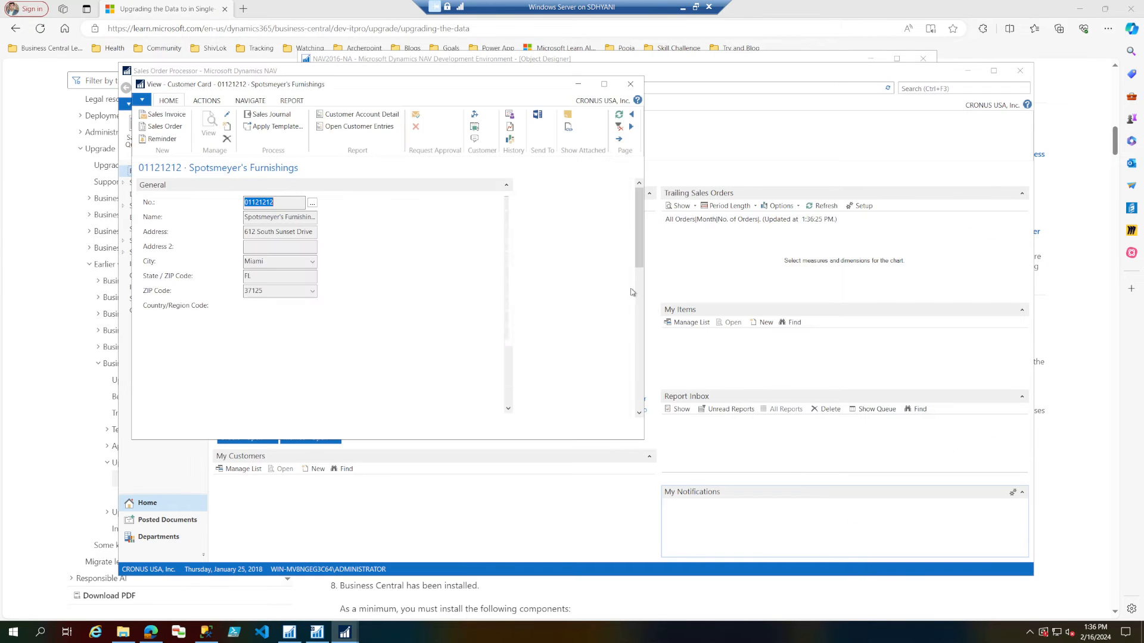
pyautogui.click(631, 84)
# Search the client for "encry", open Data Encryption Management and check the encryption status and key options, closing the page when finished.
pyautogui.write('encry')
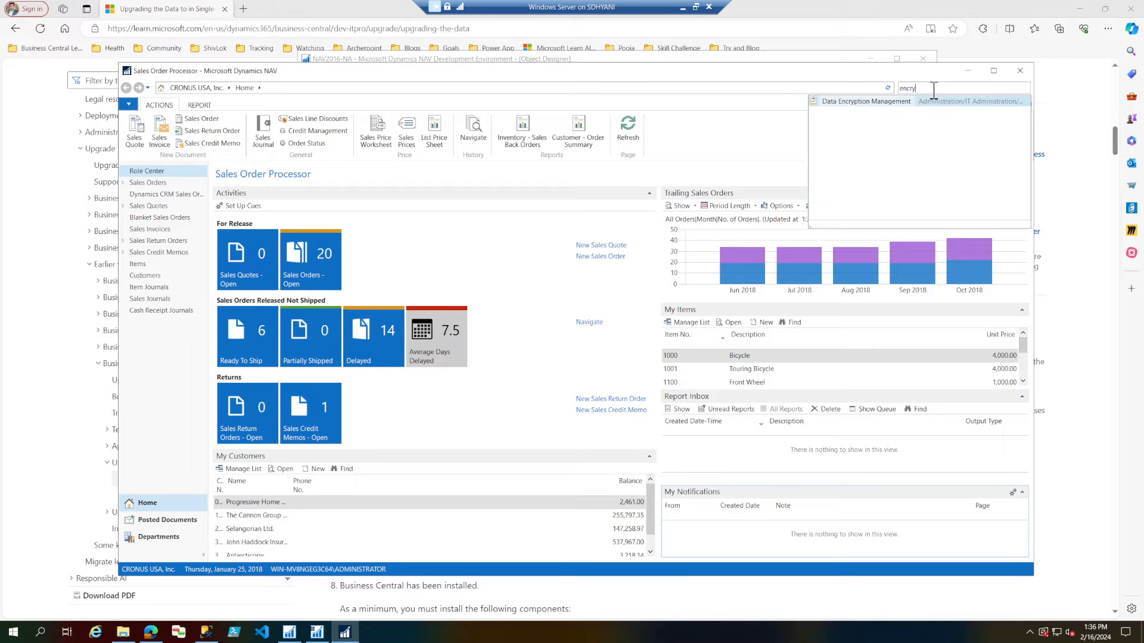
pyautogui.click(903, 102)
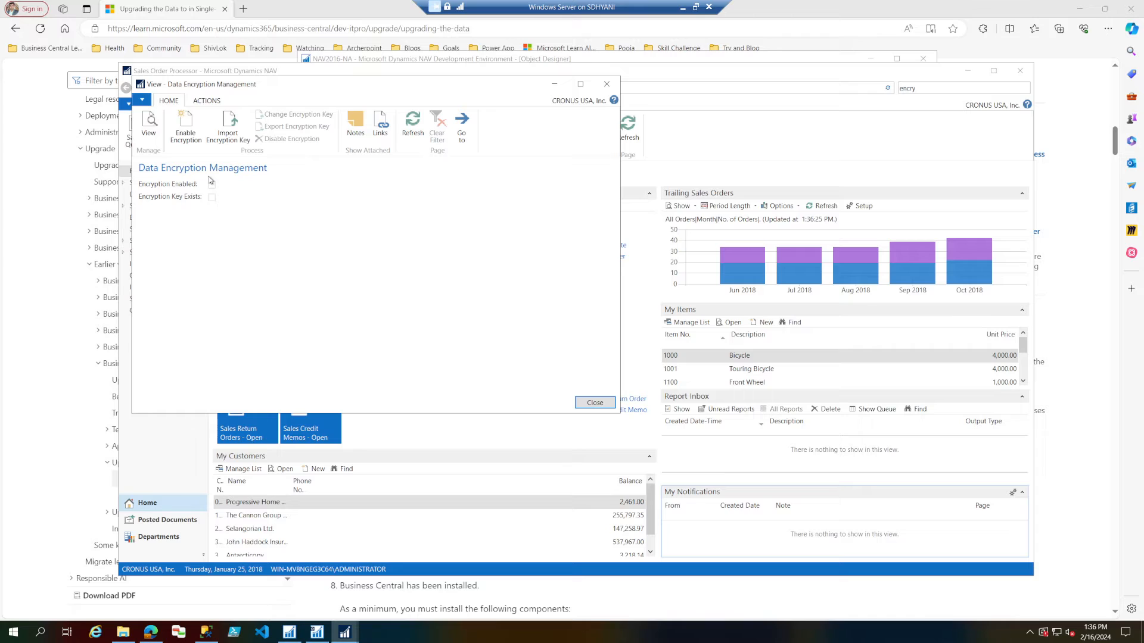
pyautogui.click(212, 101)
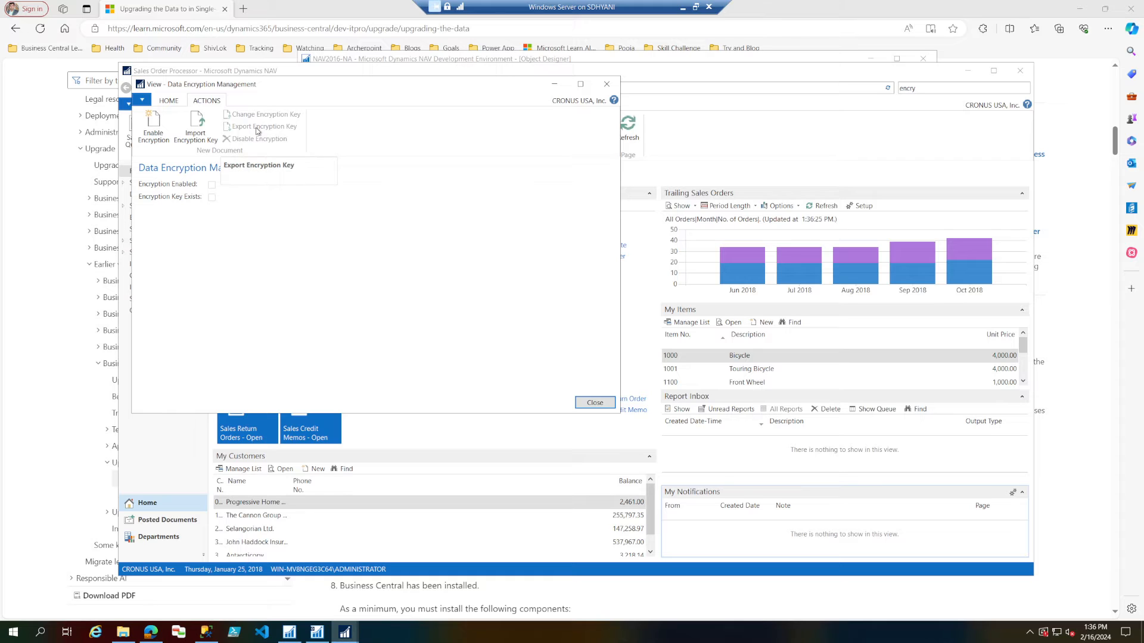
pyautogui.click(606, 85)
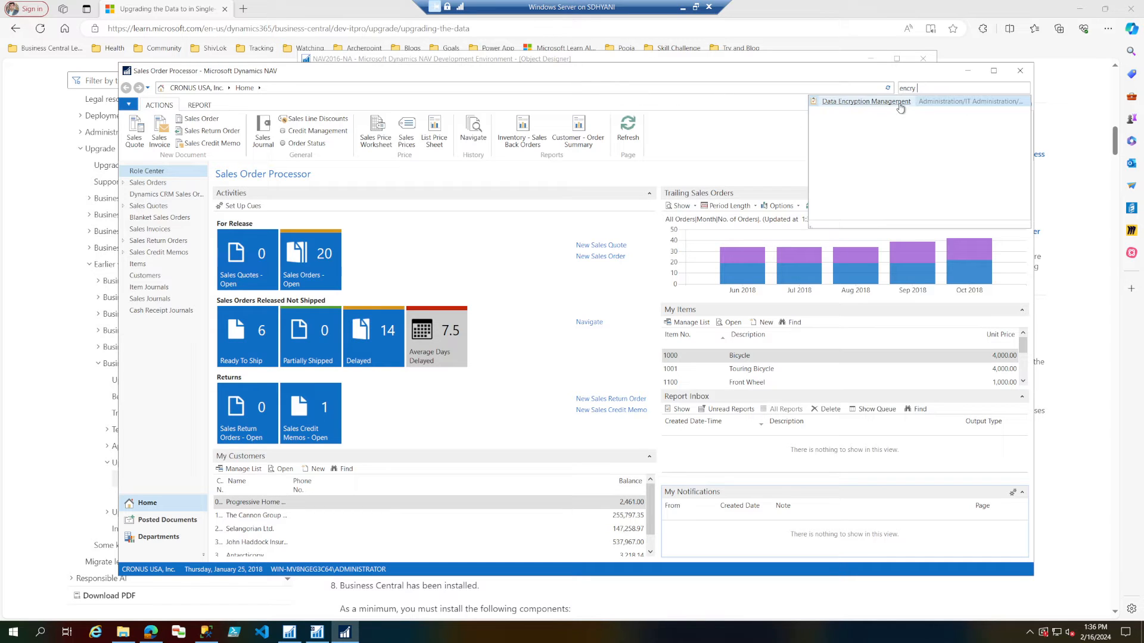
pyautogui.click(900, 108)
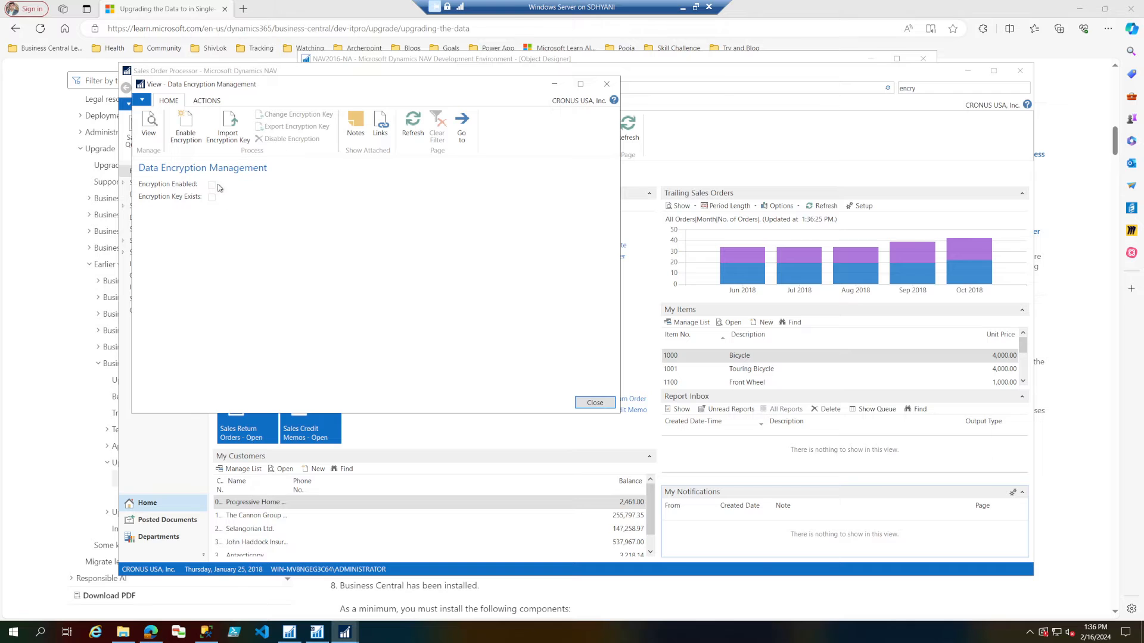
pyautogui.click(607, 84)
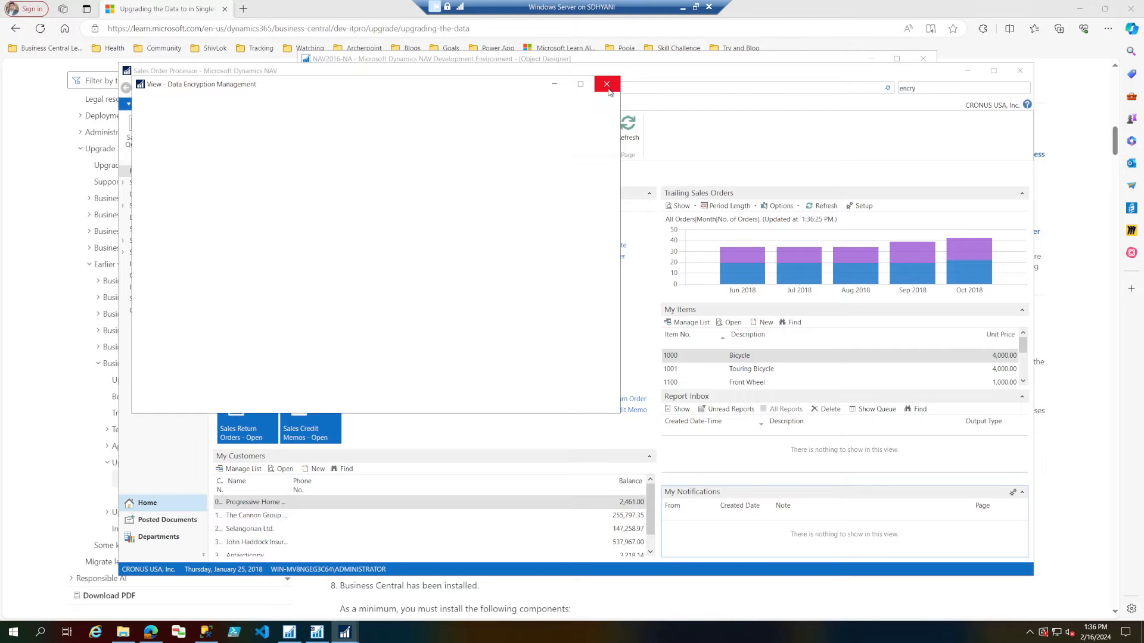
# Return to the browser article and read prerequisites 6 to 8 on encryption keys, configuration file copies and minimum Business Central components.
pyautogui.click(88, 186)
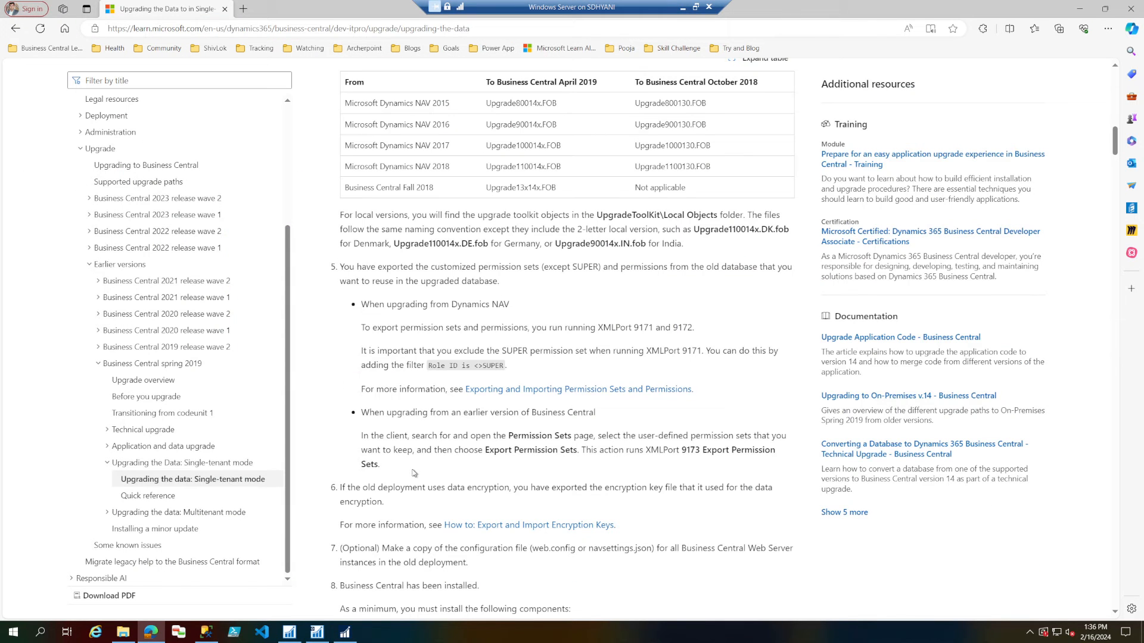
pyautogui.moveTo(362, 488); pyautogui.dragTo(373, 501)
pyautogui.scroll(-3, 376, 504)
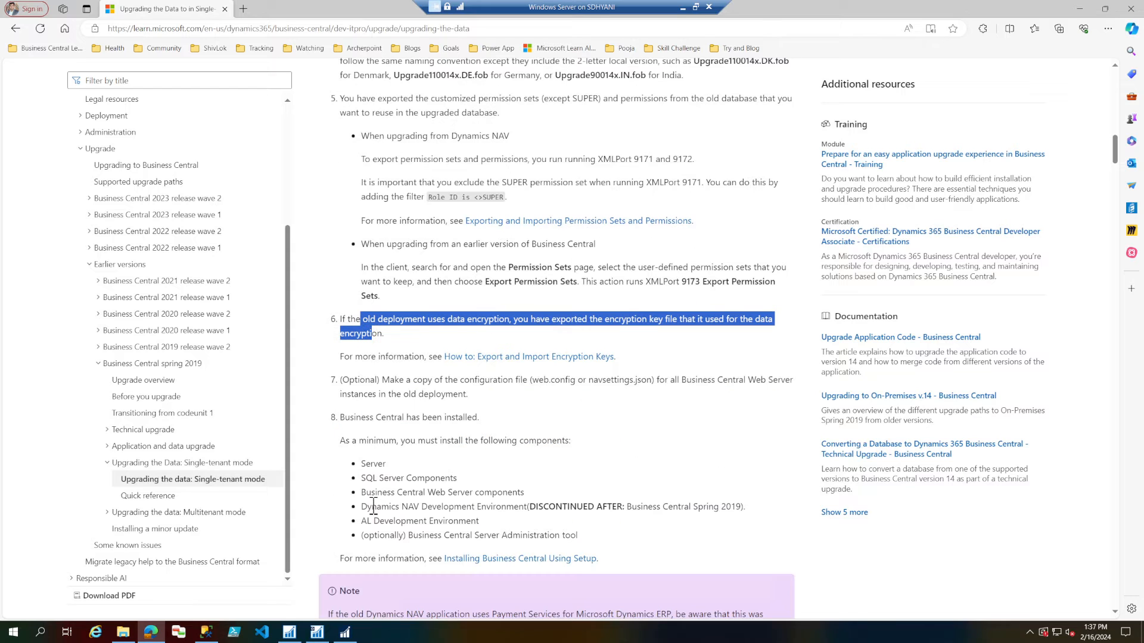
pyautogui.moveTo(395, 380); pyautogui.dragTo(448, 395)
pyautogui.scroll(-3, 365, 449)
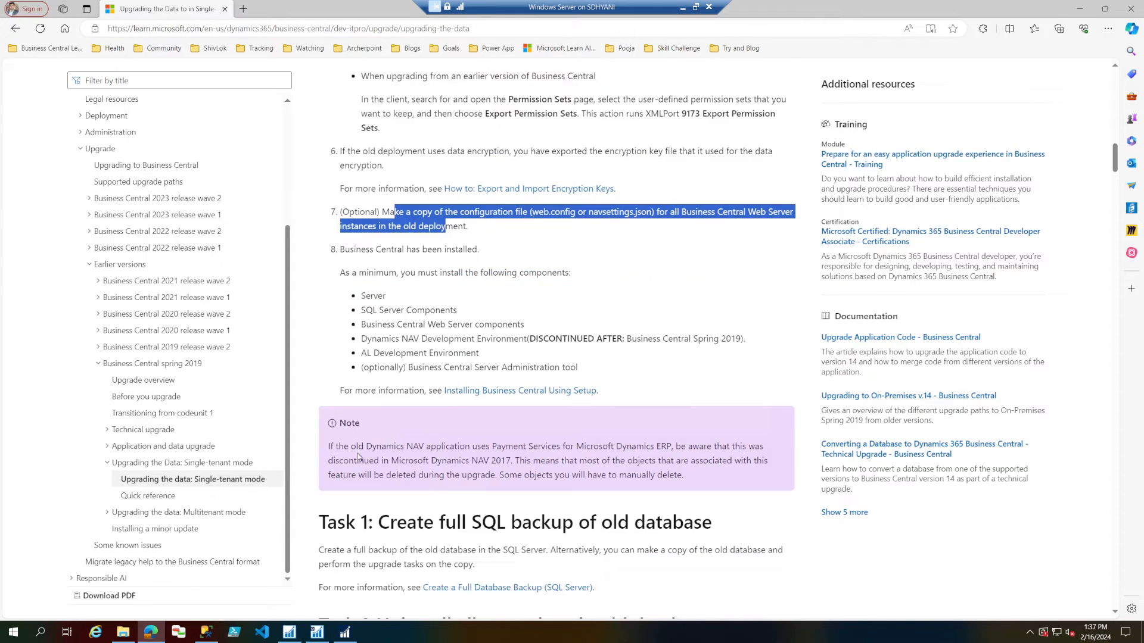
pyautogui.moveTo(356, 272); pyautogui.dragTo(442, 358)
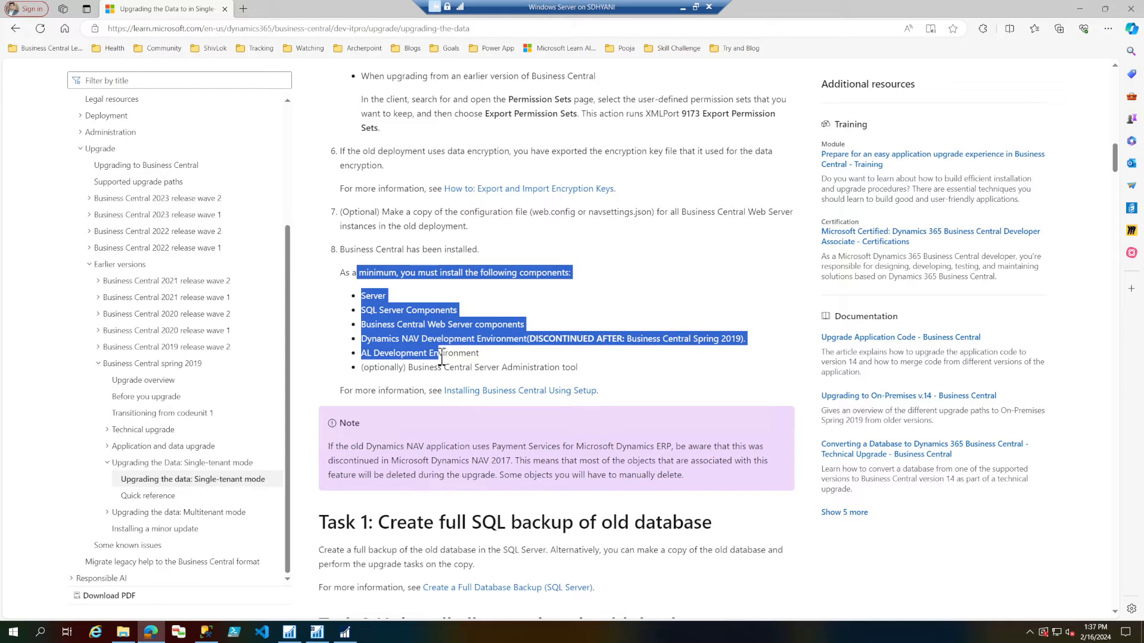
pyautogui.moveTo(441, 357); pyautogui.dragTo(450, 366)
# Read on to Task 1 about the full SQL backup and highlight the Task 2 heading on uninstalling all extensions.
pyautogui.scroll(-3, 449, 366)
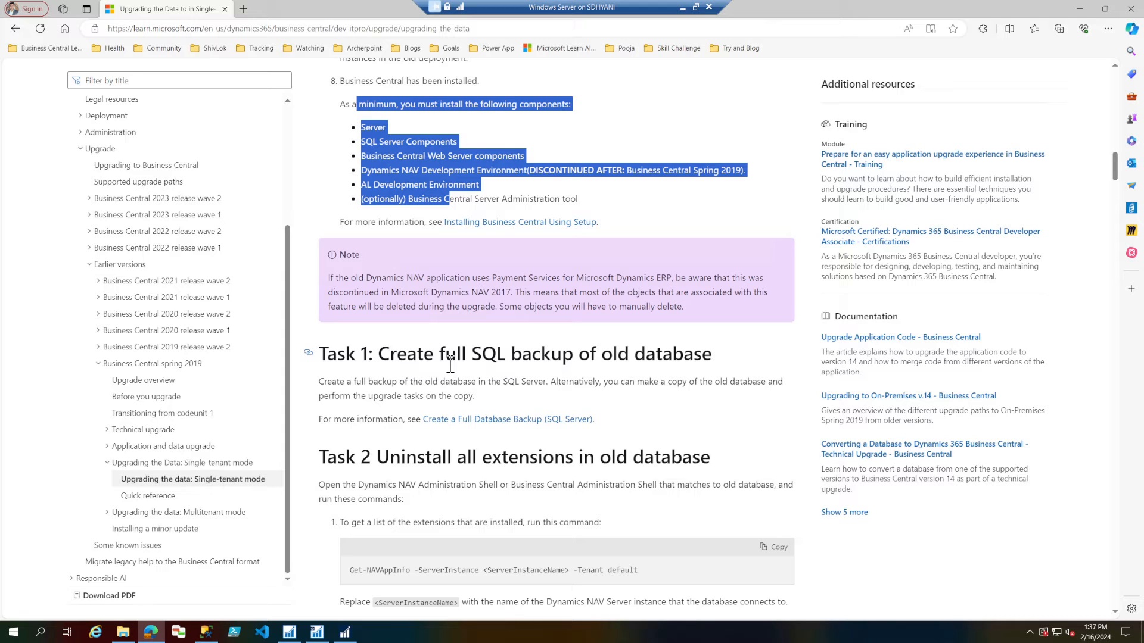
pyautogui.scroll(-1, 451, 366)
pyautogui.doubleClick(459, 381)
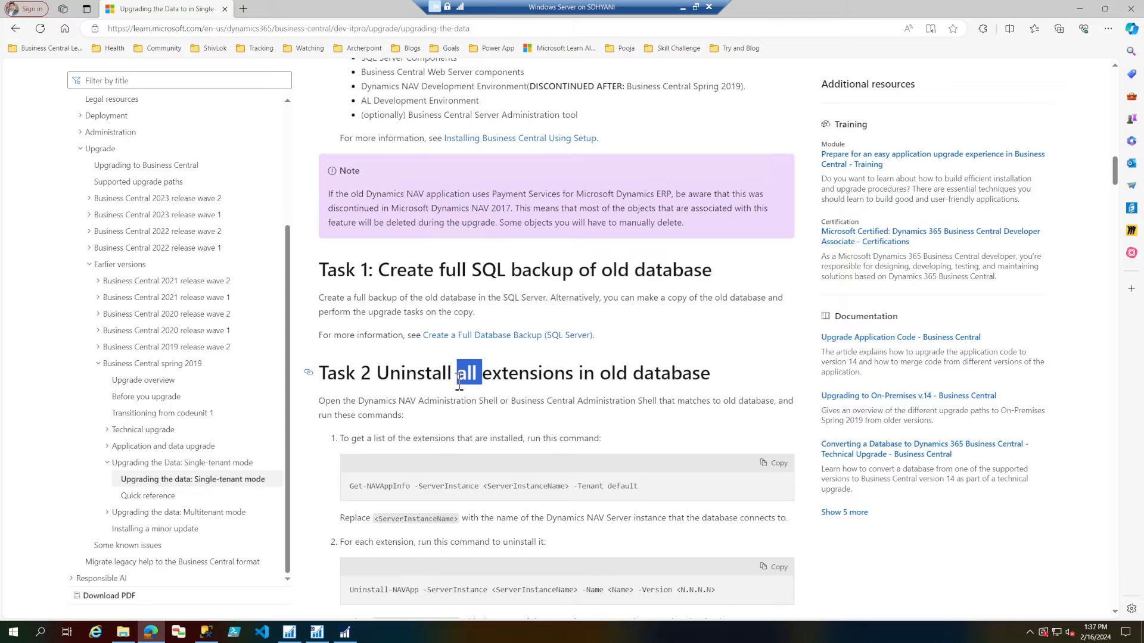
pyautogui.tripleClick(459, 385)
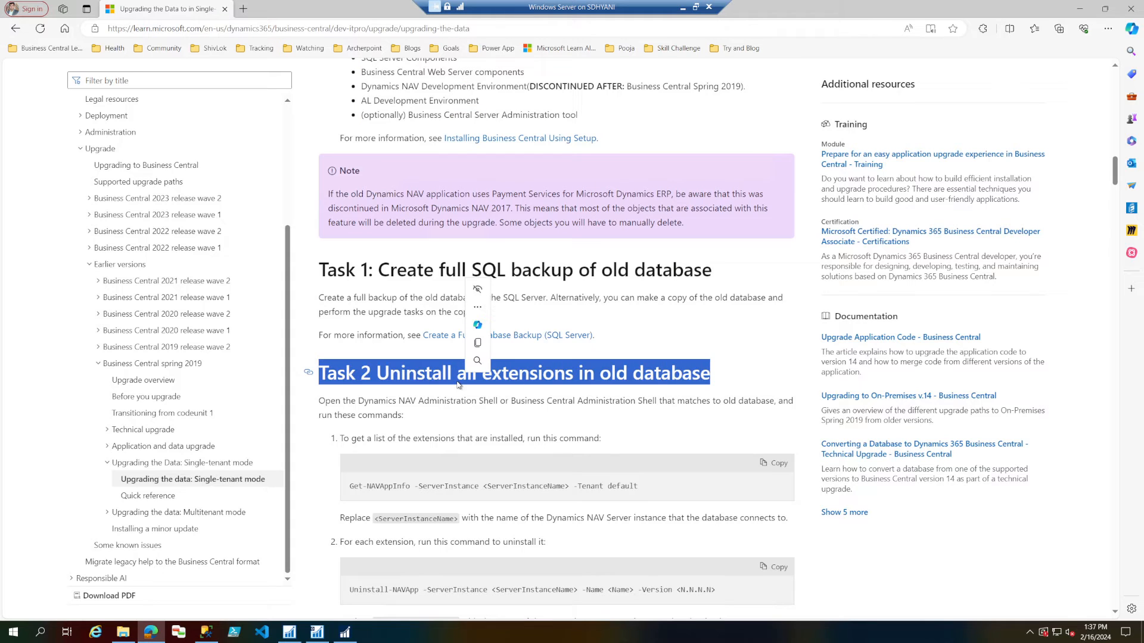
# Close the Dynamics NAV 2016 client and set up Windows PowerShell ISE in a smaller window with enlarged text.
pyautogui.rightClick(351, 638)
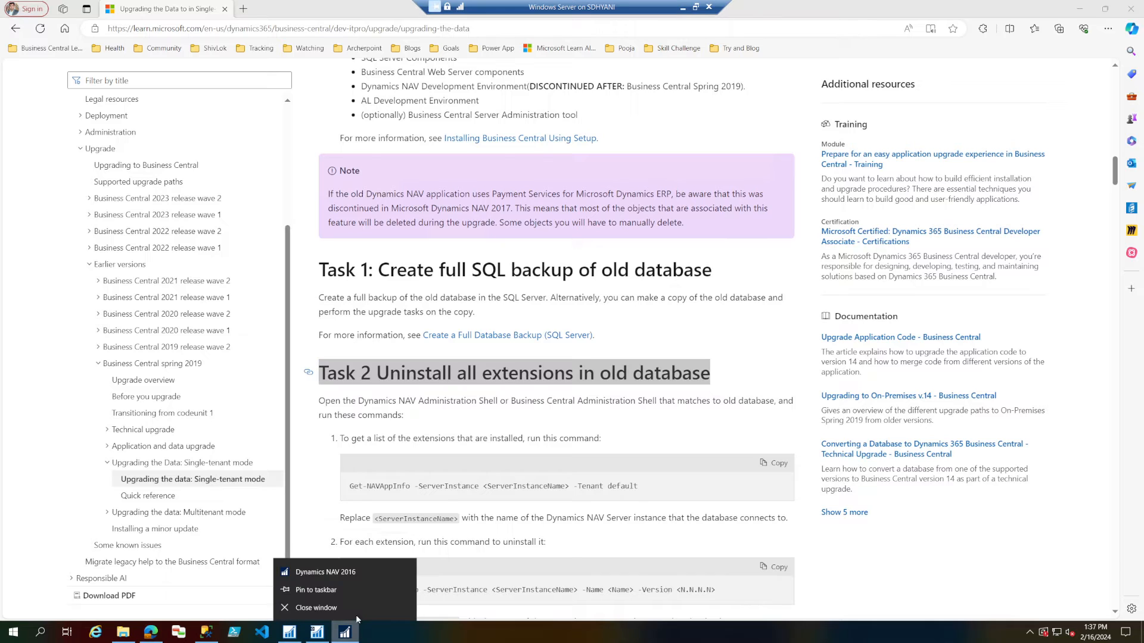
pyautogui.click(356, 606)
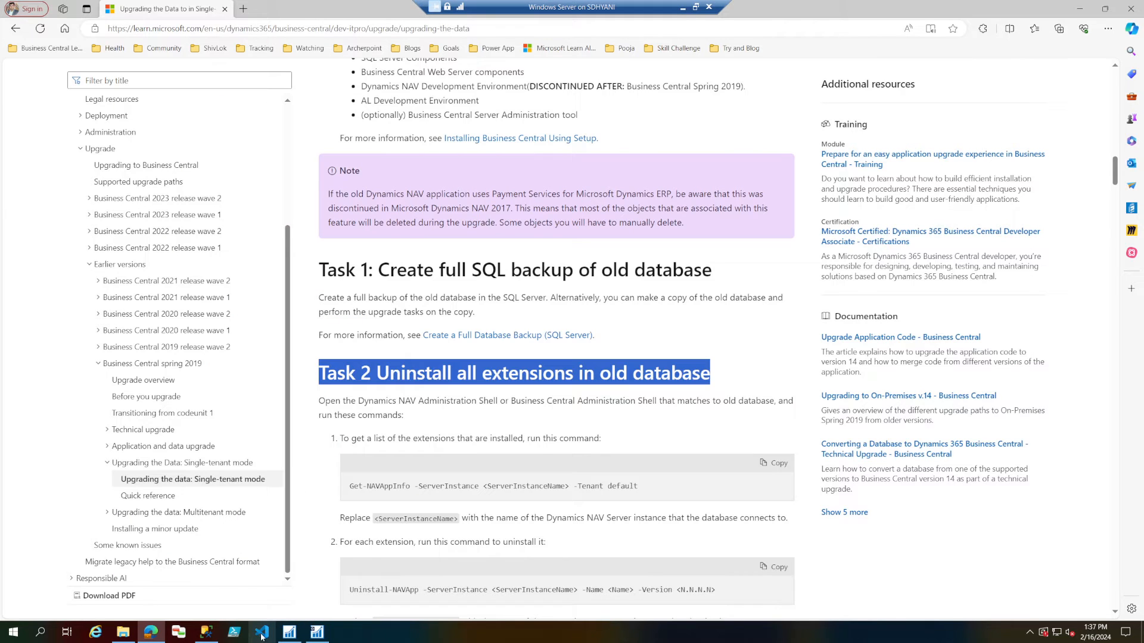
pyautogui.click(209, 632)
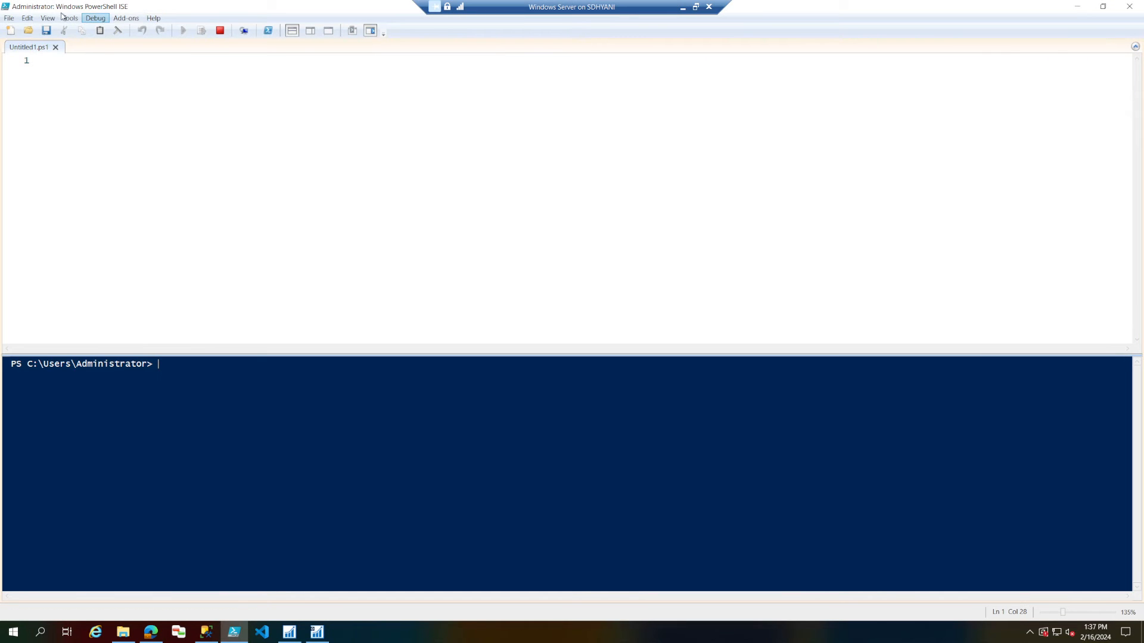
pyautogui.moveTo(69, 7); pyautogui.dragTo(172, 196)
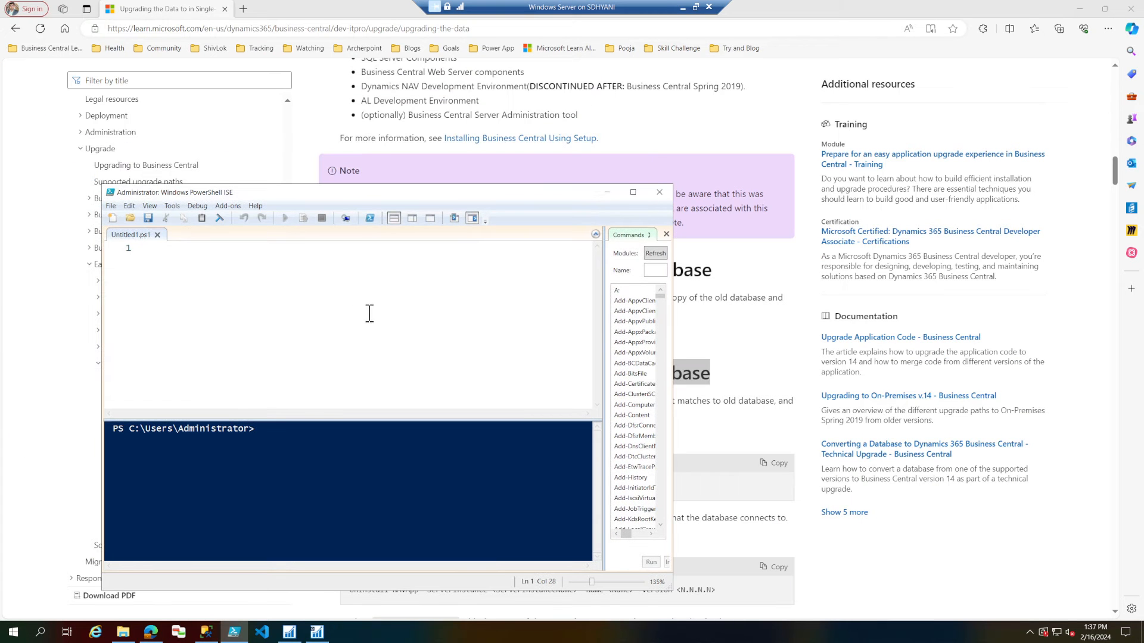
pyautogui.scroll(15, 424, 353)
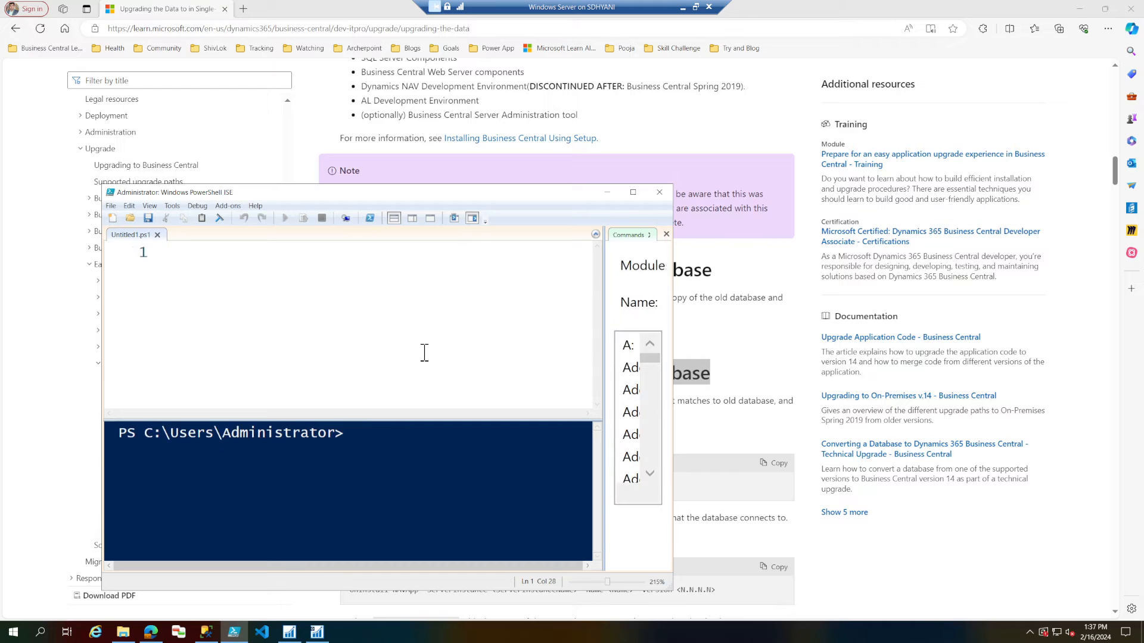
pyautogui.moveTo(673, 345); pyautogui.dragTo(986, 348)
pyautogui.moveTo(878, 347); pyautogui.dragTo(653, 334)
pyautogui.click(309, 284)
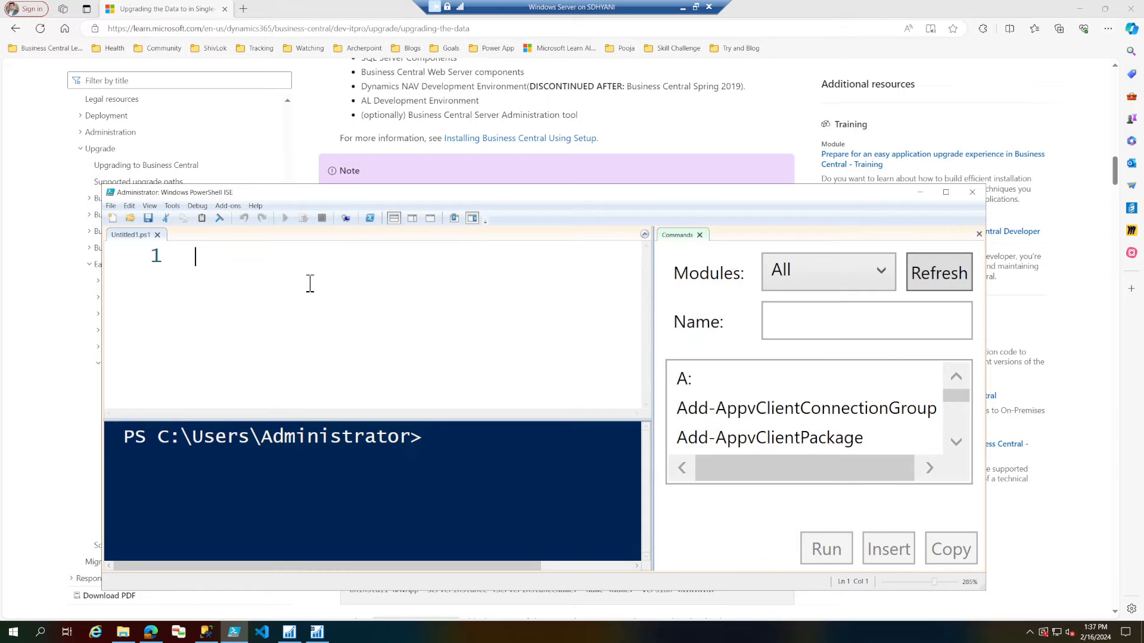
# Write the script line Import-Module 'C:\Program Files\Microsoft Dynamics NAV\90\Service\NavAdminTool.ps1'.
pyautogui.write('import-mod')
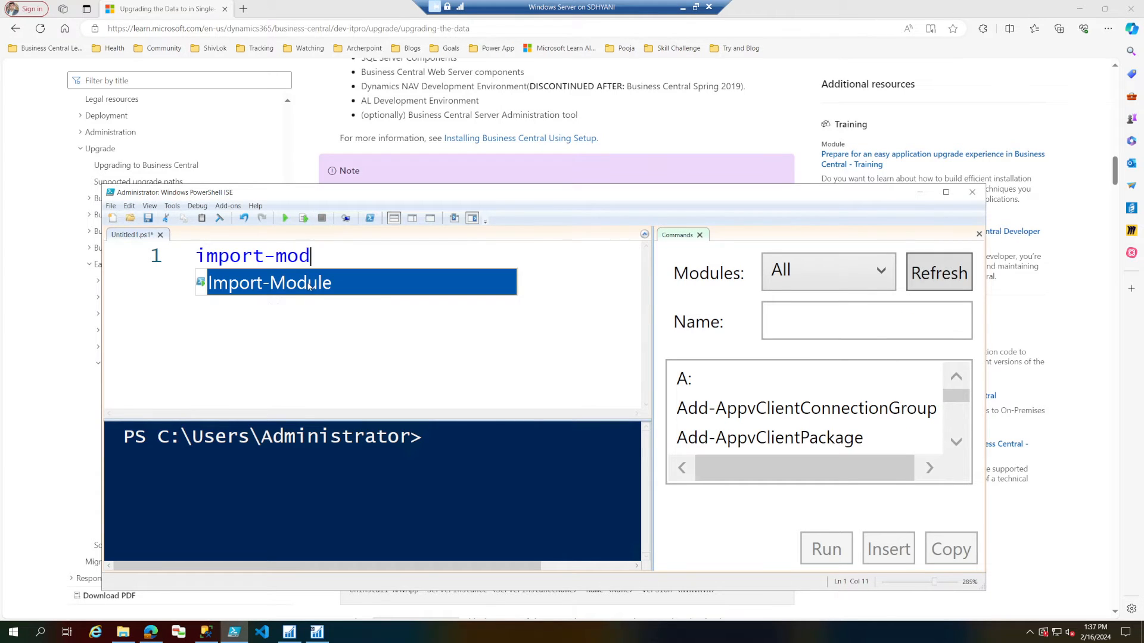
pyautogui.press('Tab')
pyautogui.write('c:\\pr')
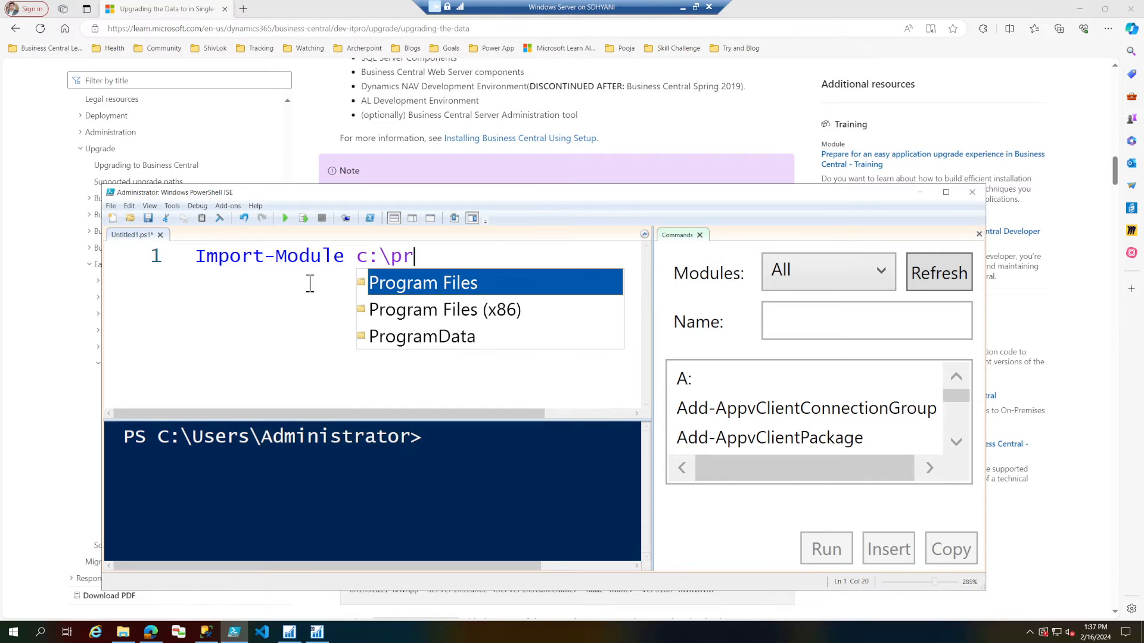
pyautogui.press('Tab')
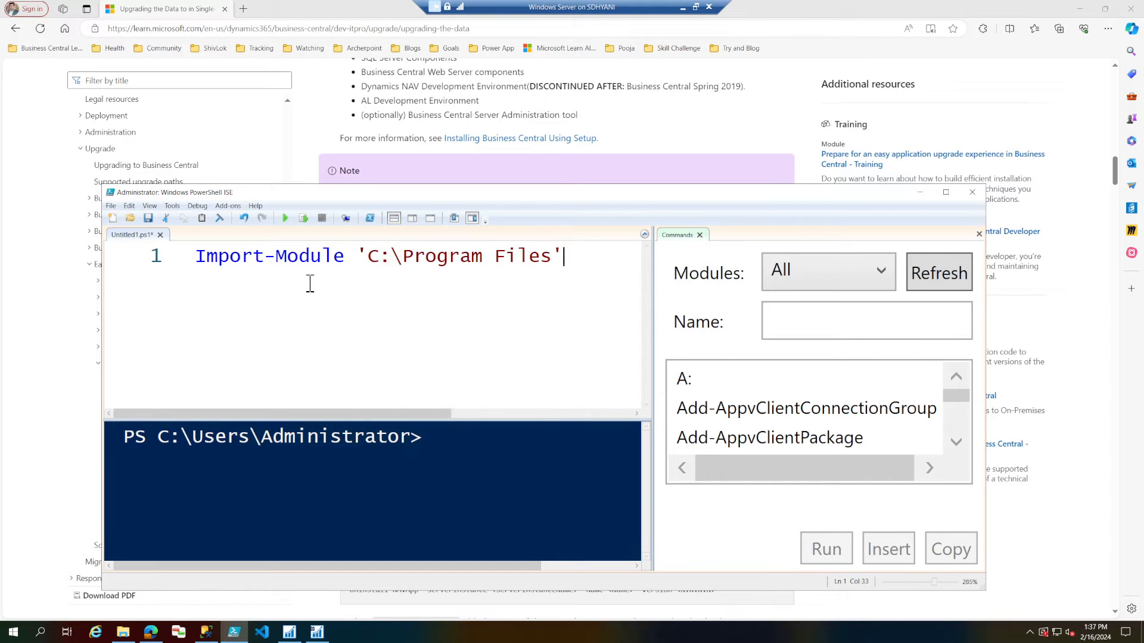
pyautogui.write('\\m')
pyautogui.press('Down')
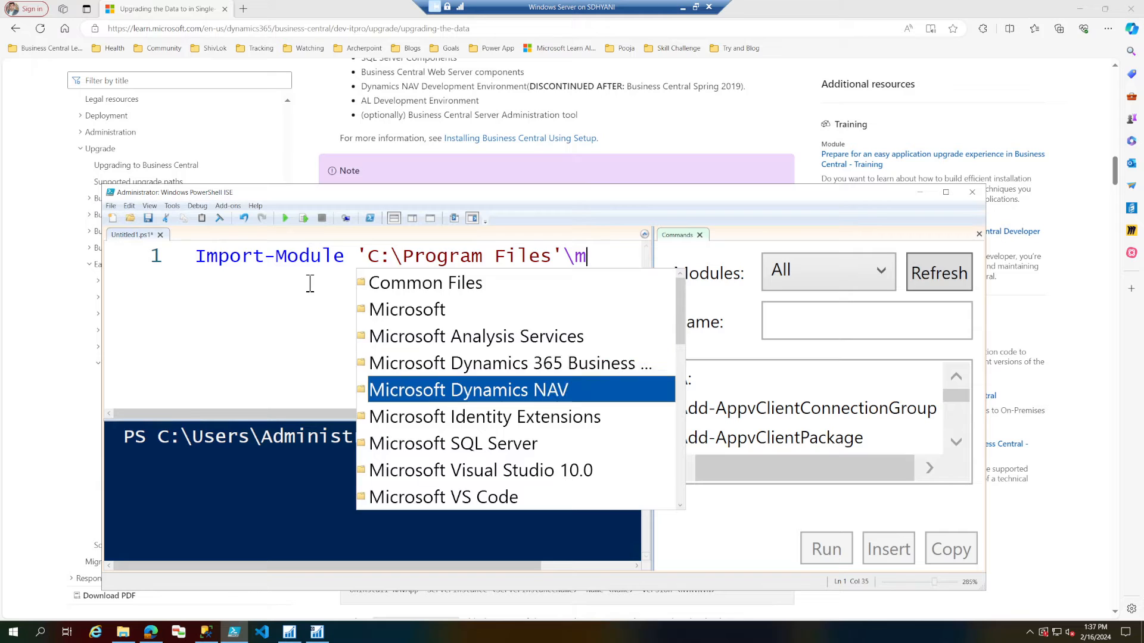
pyautogui.press('Tab')
pyautogui.write('\\')
pyautogui.press('Down')
pyautogui.press('Tab')
pyautogui.write('\\')
pyautogui.press('Tab')
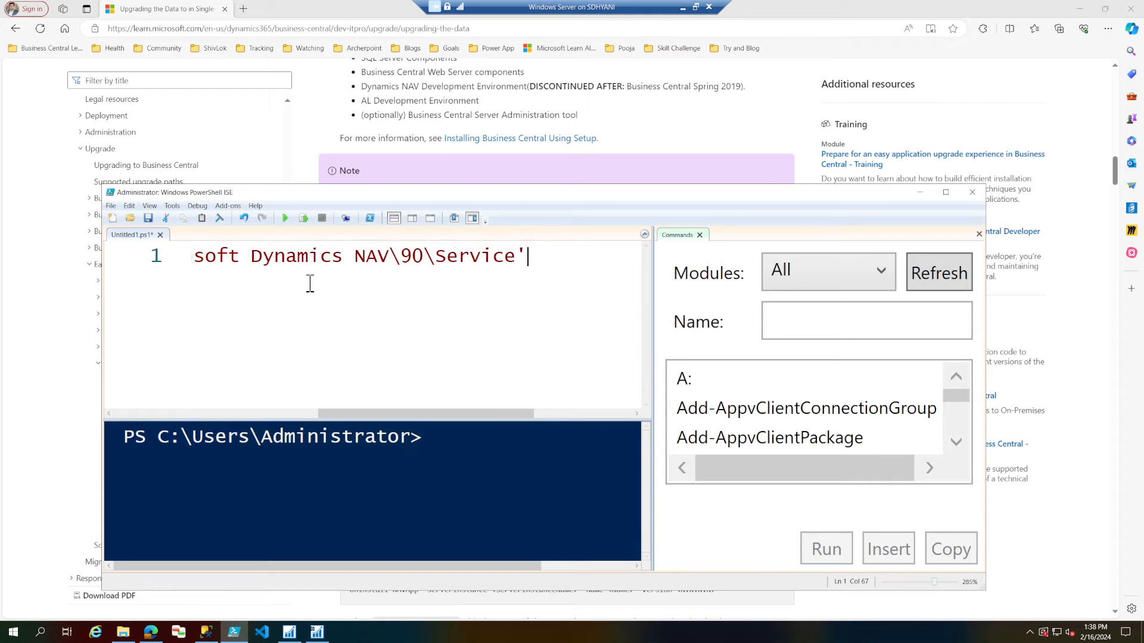
pyautogui.write('\\.ps')
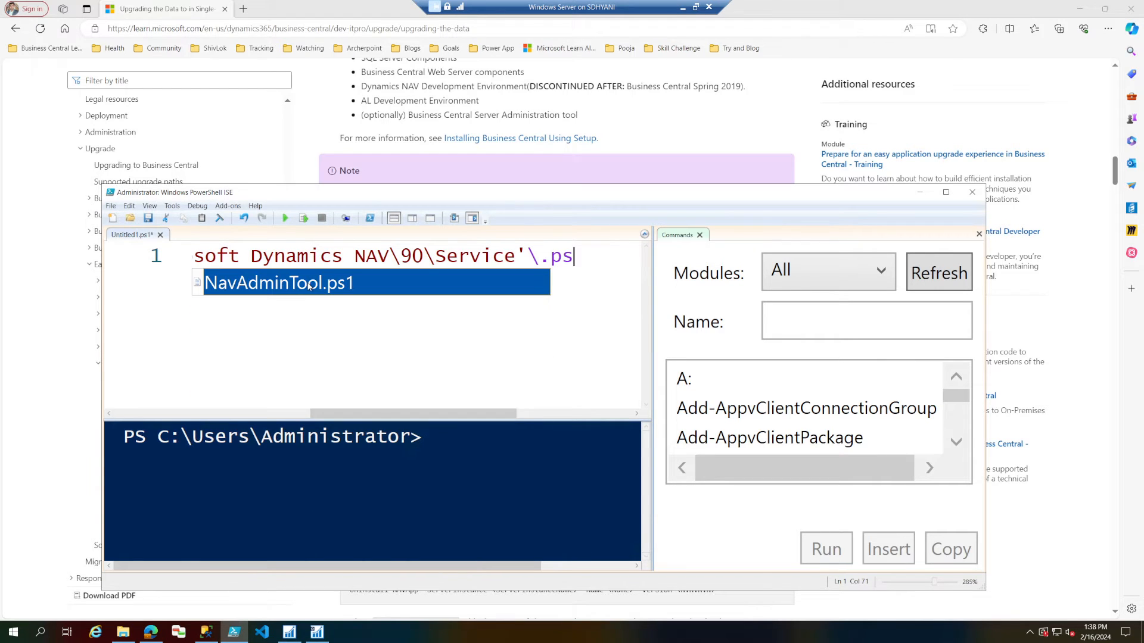
pyautogui.press('Tab')
# Close the Commands pane and reduce the script zoom to 225% to fit the whole Import-Module line.
pyautogui.keyDown('ctrl'); pyautogui.scroll(-2, 310, 283); pyautogui.keyUp('ctrl')
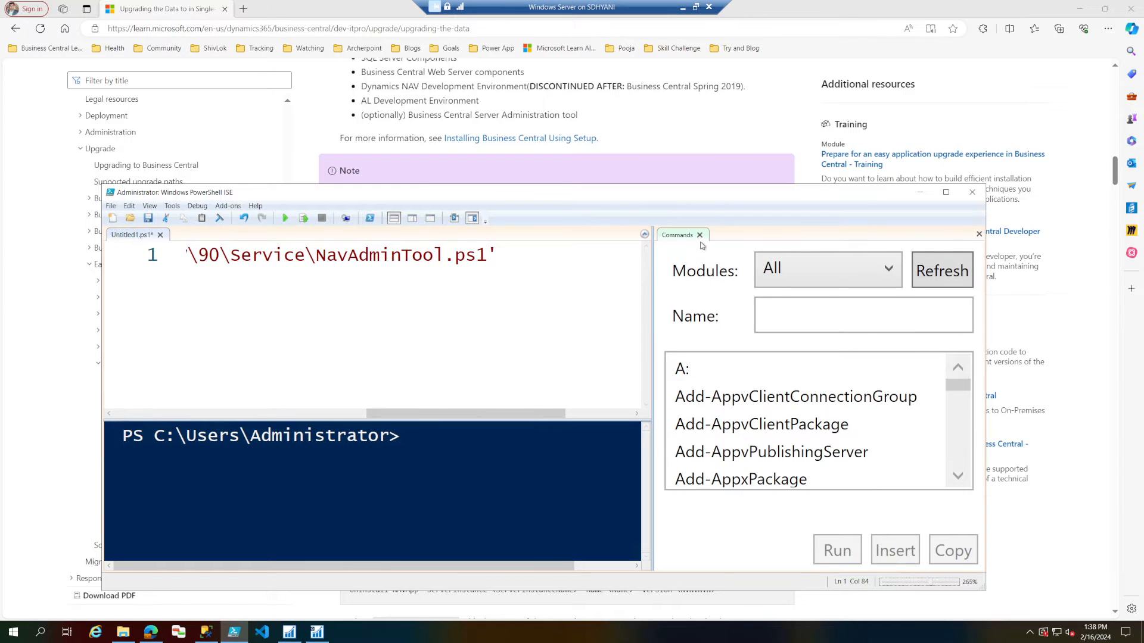
pyautogui.click(699, 234)
pyautogui.moveTo(624, 413); pyautogui.dragTo(194, 412)
pyautogui.keyDown('ctrl'); pyautogui.scroll(-4, 627, 387); pyautogui.keyUp('ctrl')
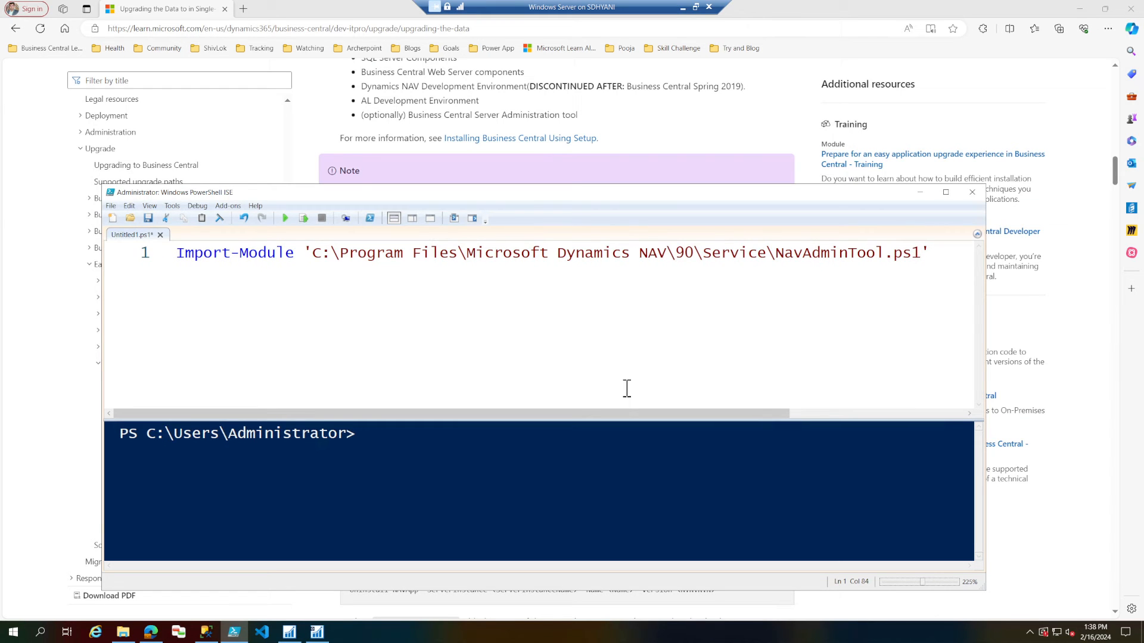
# Run only the selected Import-Module line and review the NAV cmdlets listed in the console output.
pyautogui.moveTo(936, 252); pyautogui.dragTo(174, 249)
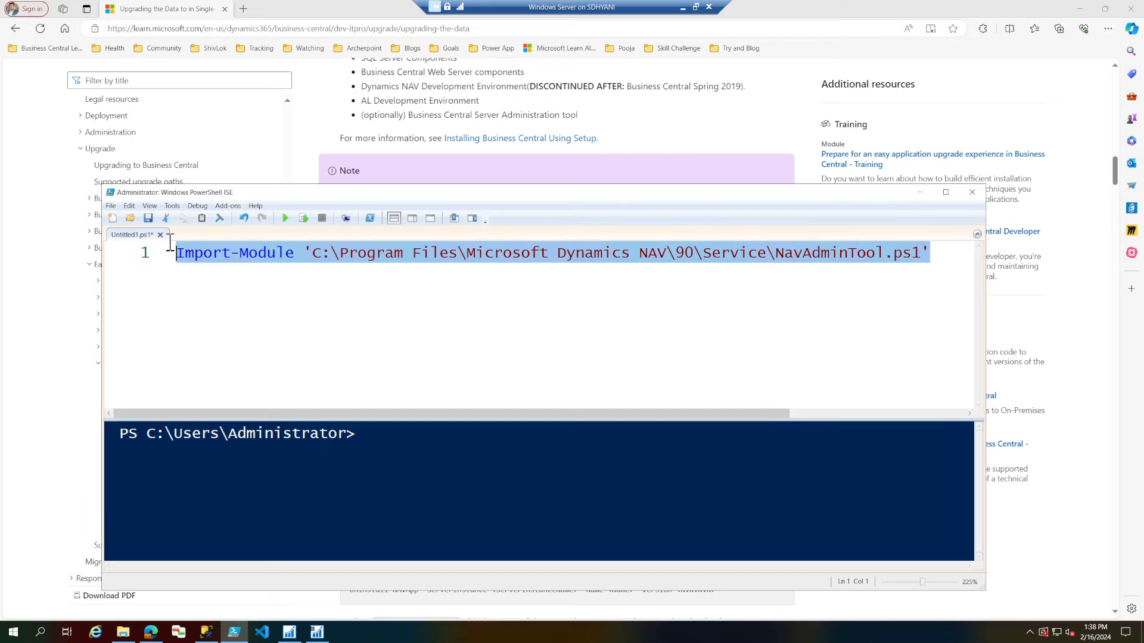
pyautogui.click(303, 219)
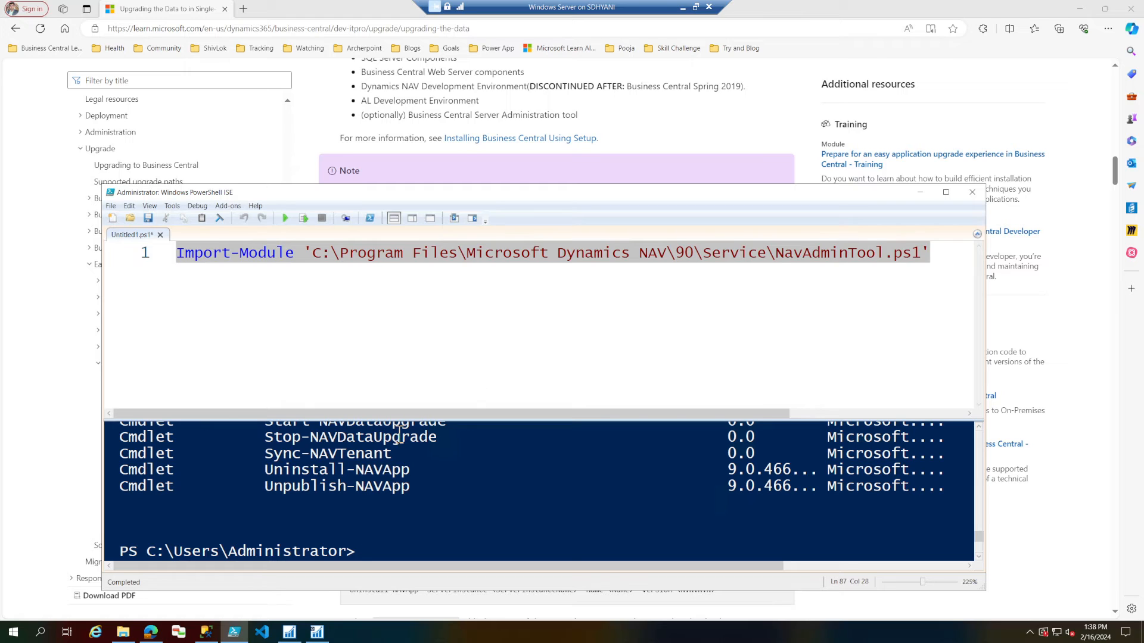
pyautogui.click(249, 247)
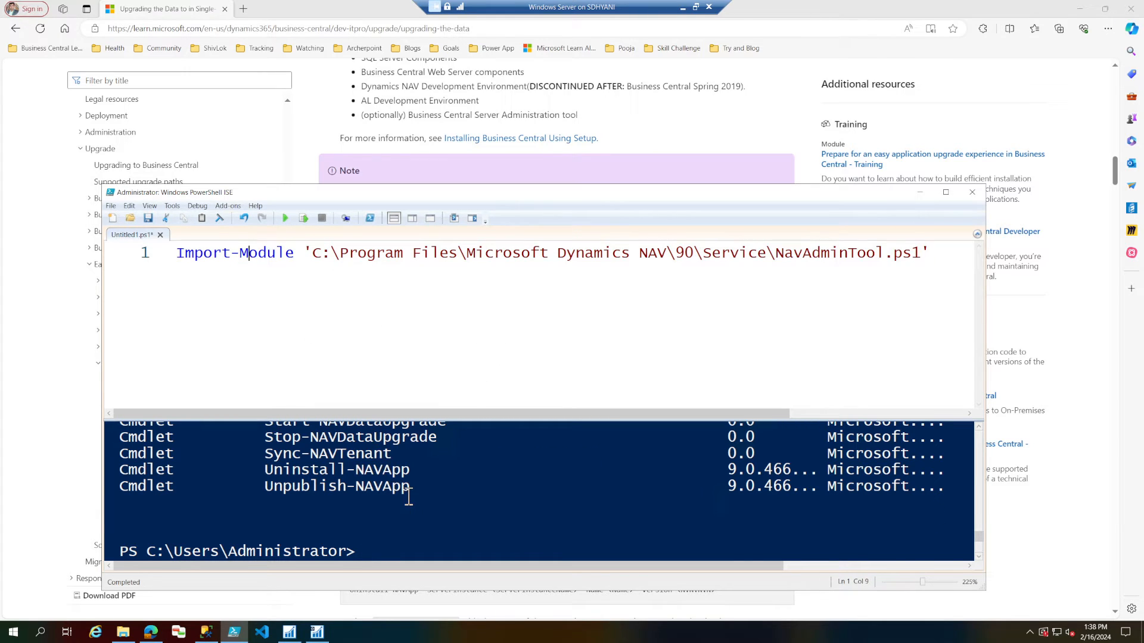
pyautogui.scroll(15, 393, 486)
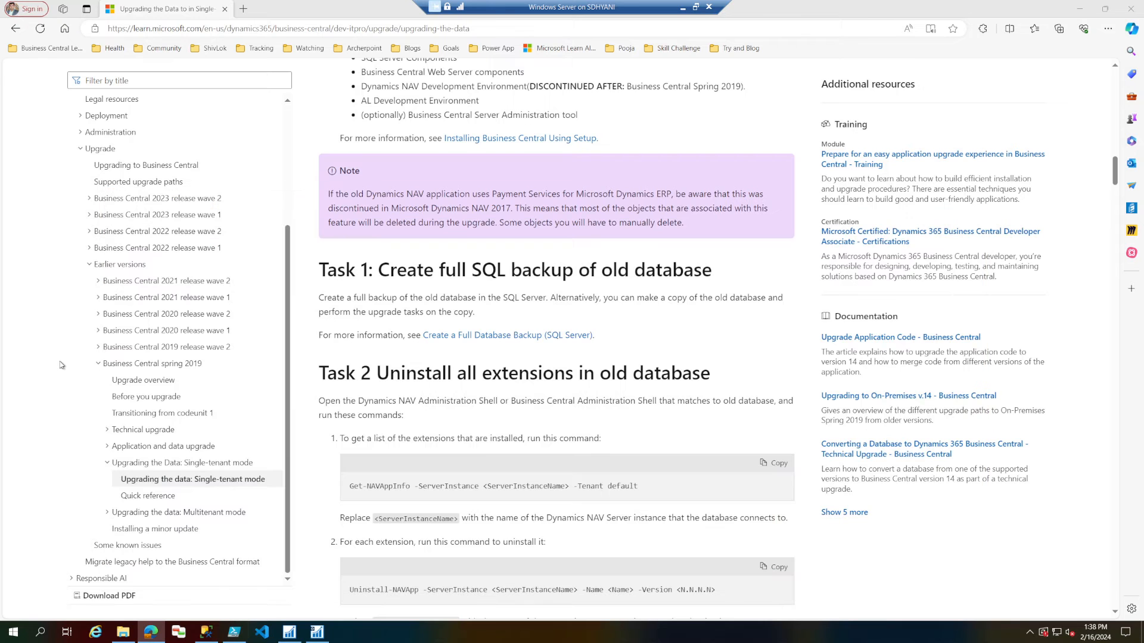
# Return to the browser article and read the Task 2 commands for listing and uninstalling extensions.
pyautogui.click(62, 365)
pyautogui.scroll(-3, 520, 405)
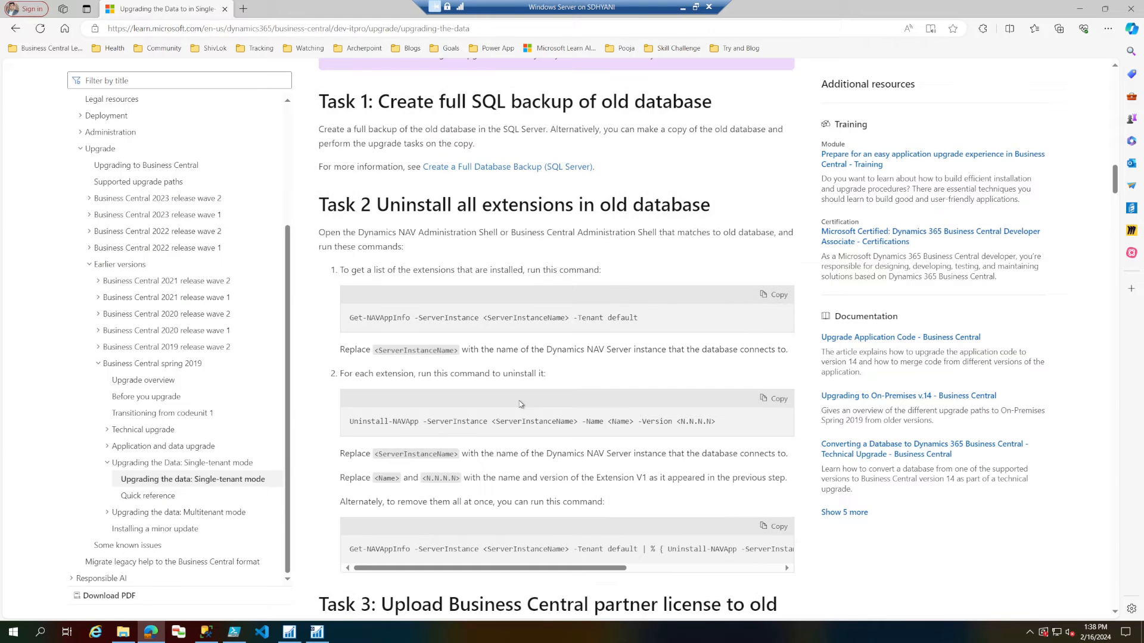
# Copy the Task 2 Get-NAVAppInfo command from the article and paste it below the Import-Module line in the PowerShell ISE script.
pyautogui.moveTo(343, 269); pyautogui.dragTo(602, 271)
pyautogui.tripleClick(356, 319)
pyautogui.rightClick(356, 319)
pyautogui.click(368, 330)
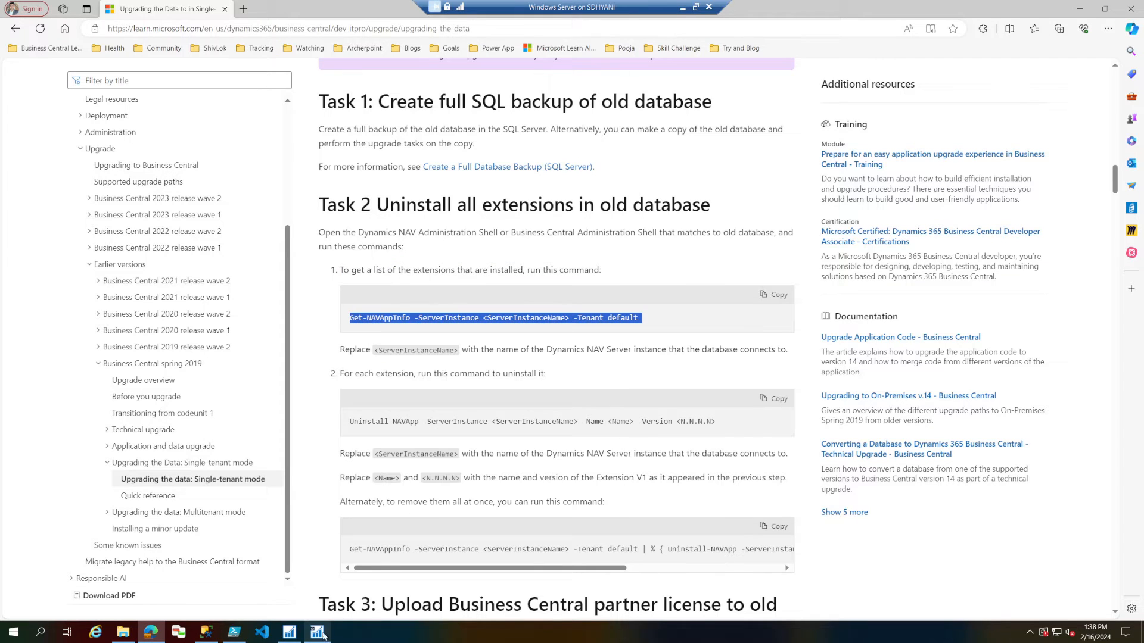
pyautogui.click(233, 632)
pyautogui.click(941, 267)
pyautogui.press('Return')
pyautogui.press('Return')
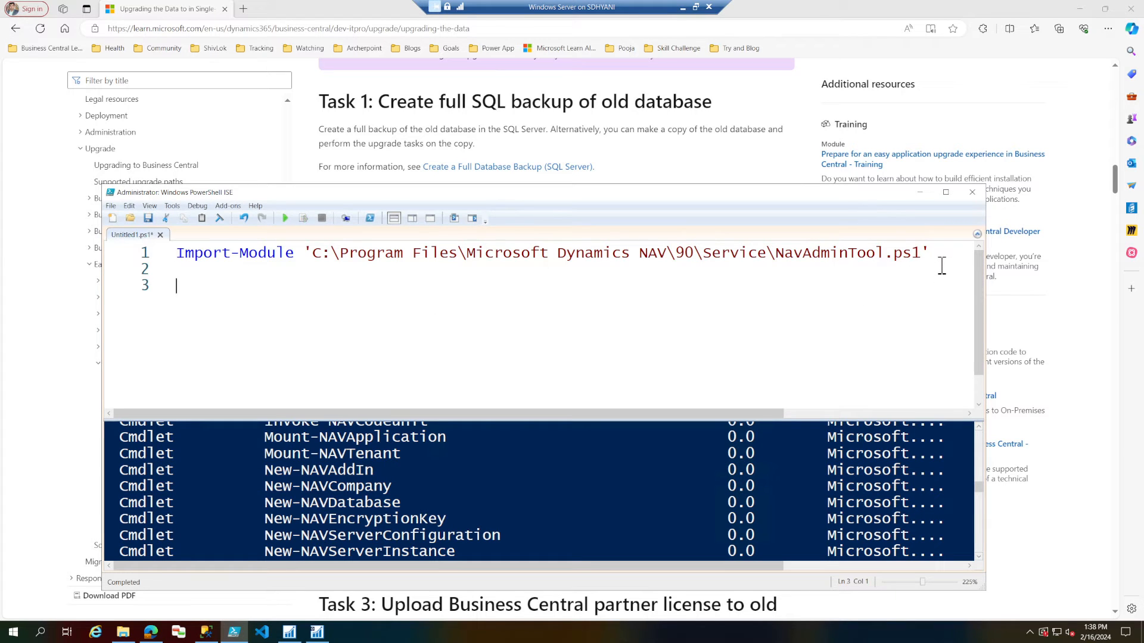
pyautogui.hotkey('ctrl', 'v')
# Replace the <ServerInstanceName> placeholder with Dynamicsnav90 and run only the Get-NAVAppInfo line.
pyautogui.moveTo(460, 287); pyautogui.dragTo(639, 287)
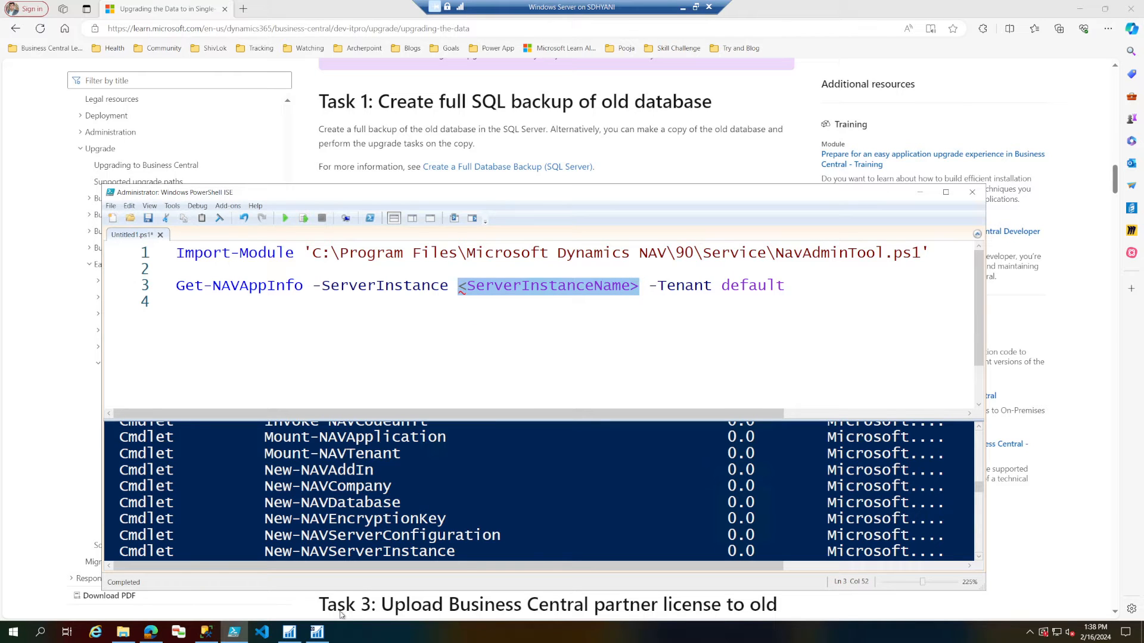
pyautogui.click(316, 632)
pyautogui.click(316, 632)
pyautogui.write('Dynamicsna')
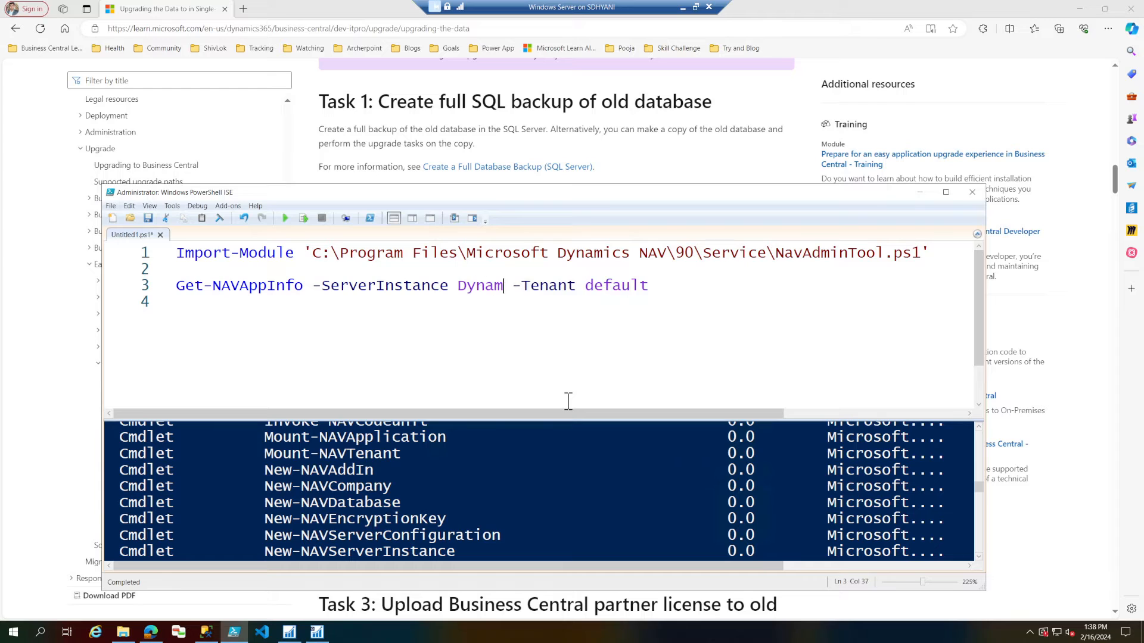
pyautogui.write('v90')
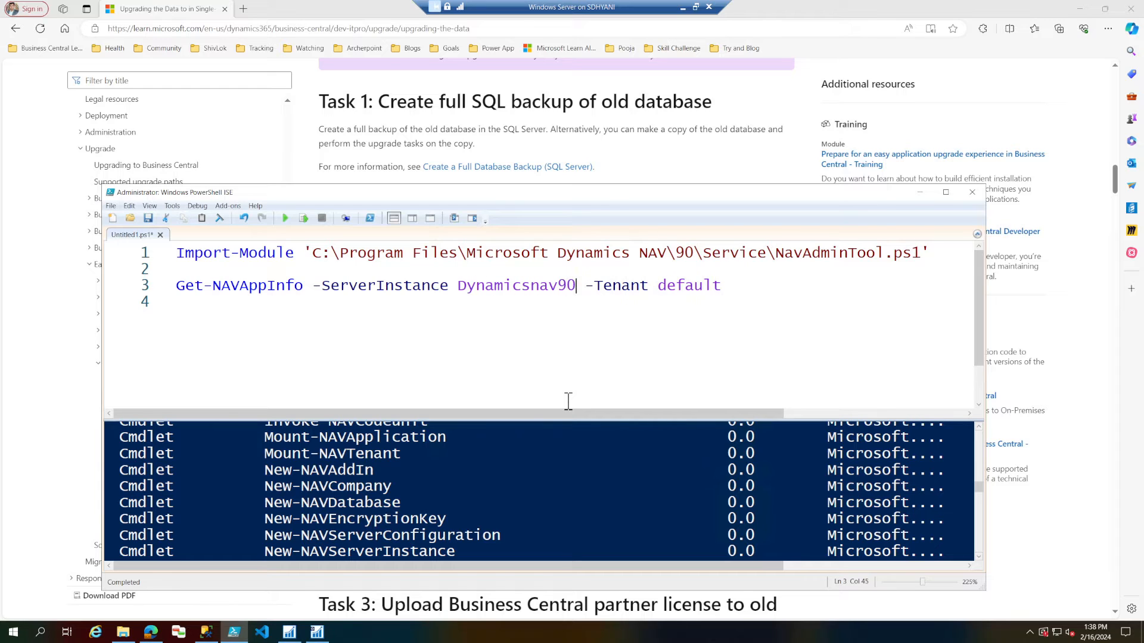
pyautogui.click(303, 218)
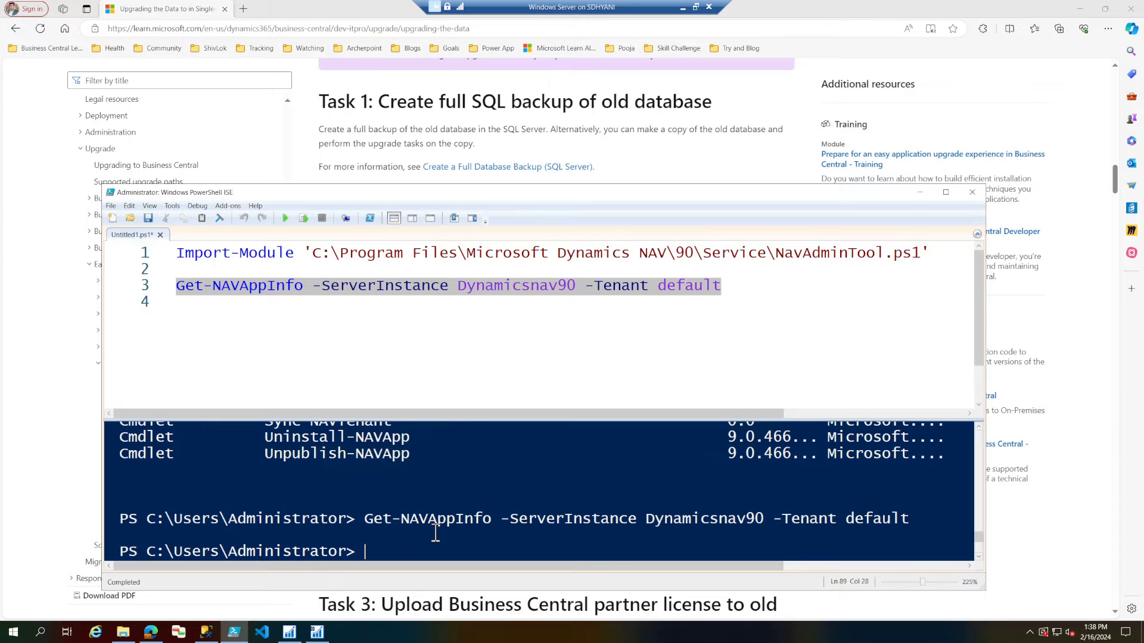
# Return to the browser article and read the Task 2 commands for uninstalling one extension and for removing all extensions at once.
pyautogui.click(25, 303)
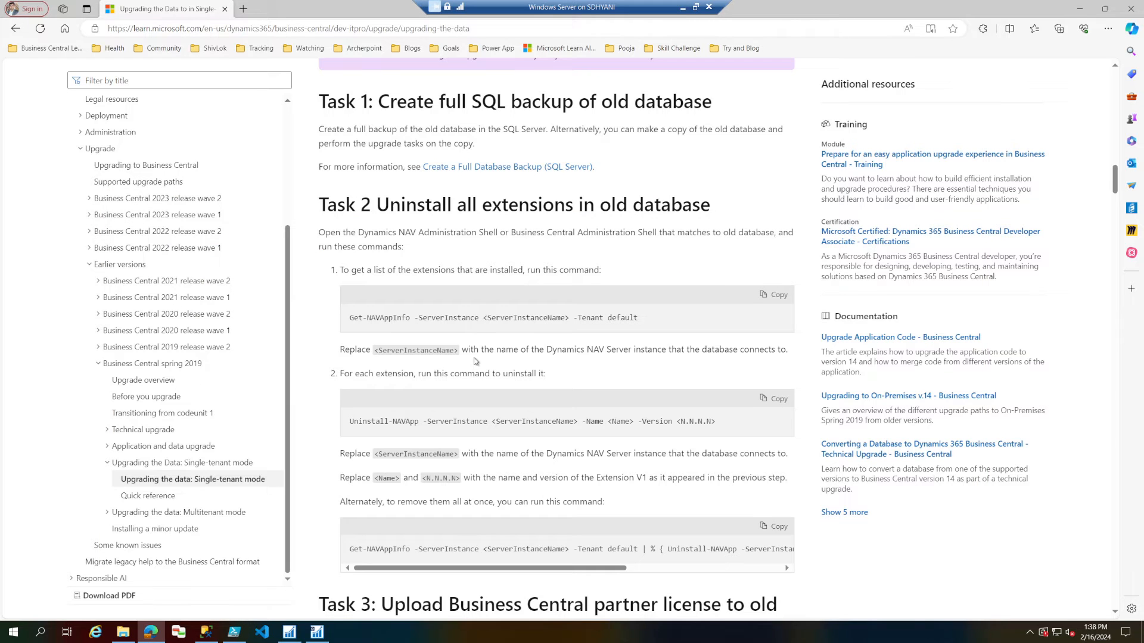
pyautogui.moveTo(343, 374); pyautogui.dragTo(544, 374)
pyautogui.moveTo(355, 422); pyautogui.dragTo(753, 437)
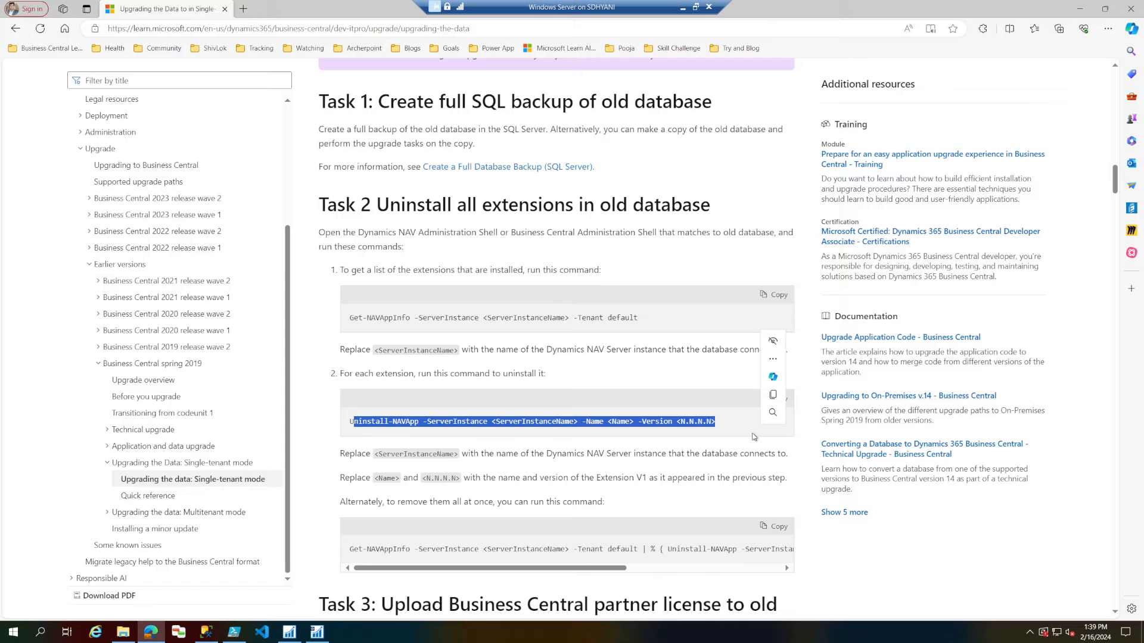
pyautogui.moveTo(350, 549)
pyautogui.mouseDown()
pyautogui.moveTo(636, 551)
pyautogui.moveTo(349, 551)
pyautogui.mouseUp()
pyautogui.click(648, 550)
pyautogui.moveTo(673, 550); pyautogui.dragTo(805, 559)
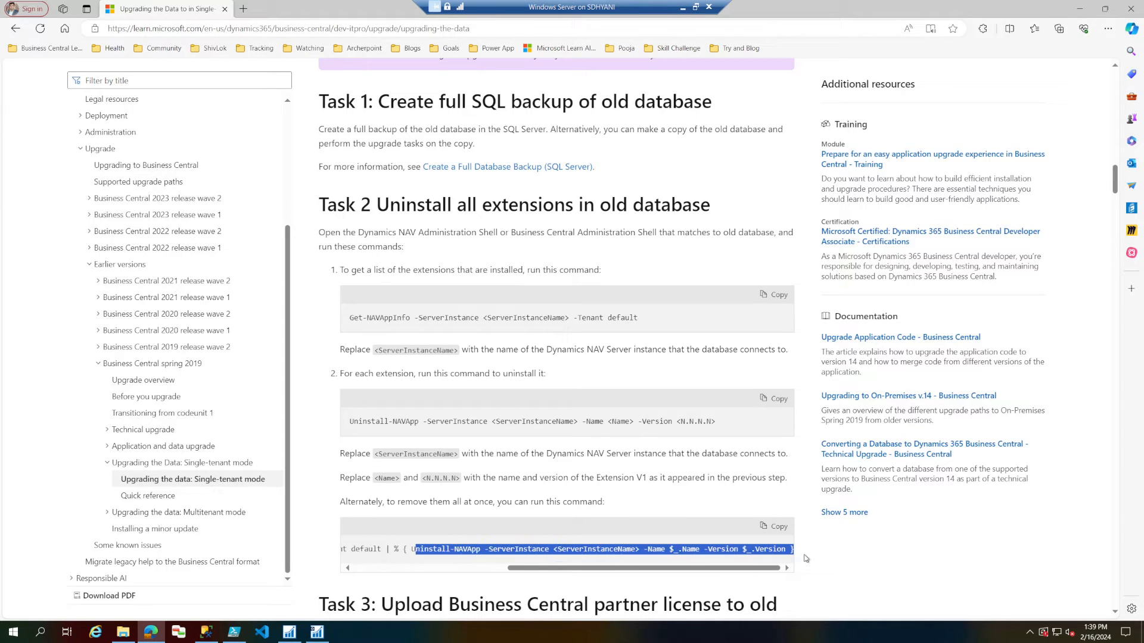
pyautogui.tripleClick(638, 551)
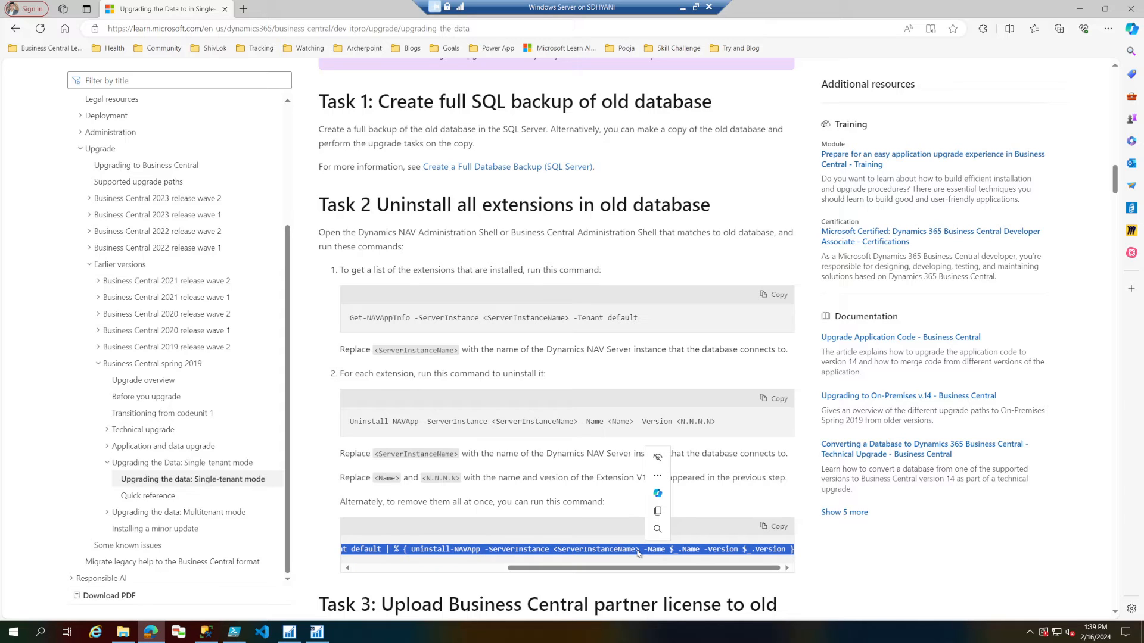
pyautogui.moveTo(656, 569); pyautogui.dragTo(465, 564)
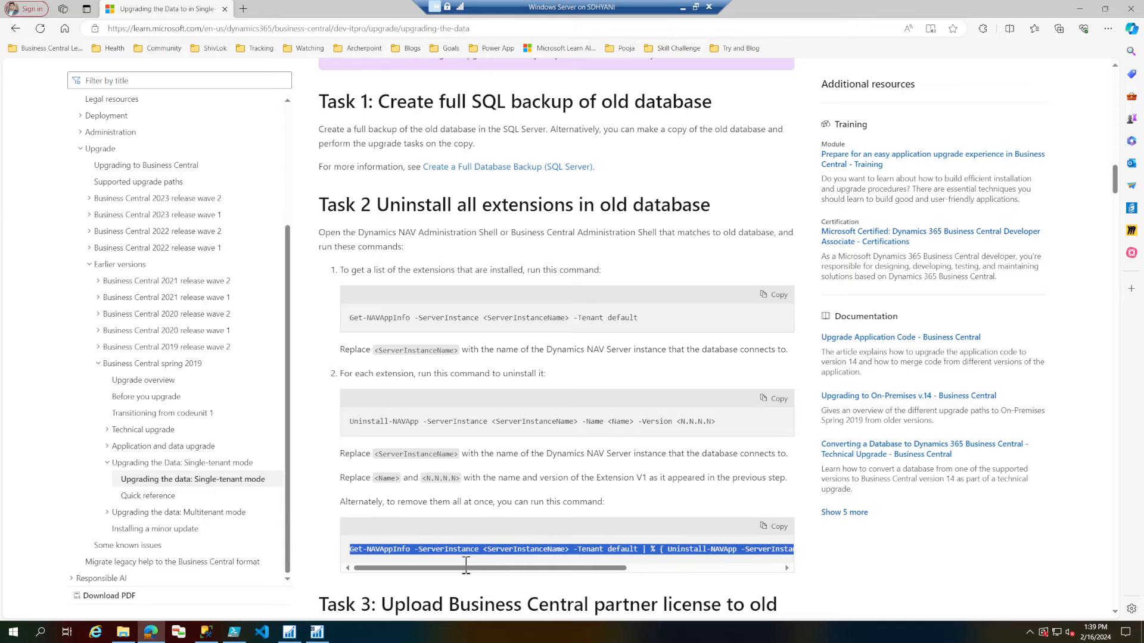
# Read Task 3 on uploading the partner license and Task 4 on deleting all objects except tables.
pyautogui.scroll(-4, 490, 479)
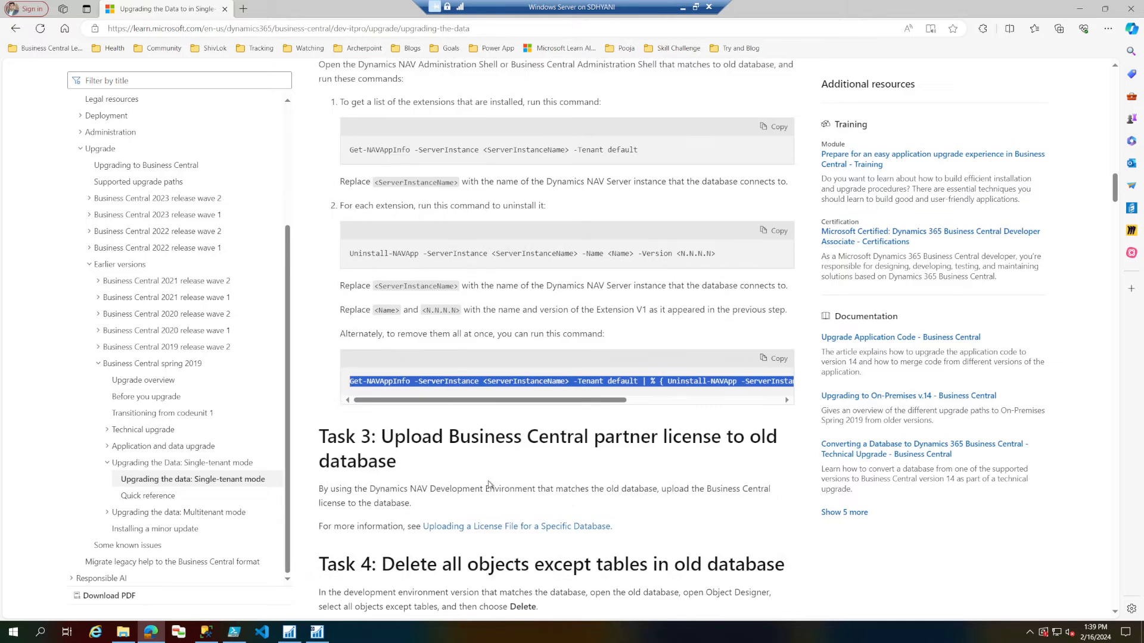
pyautogui.moveTo(381, 352); pyautogui.dragTo(411, 380)
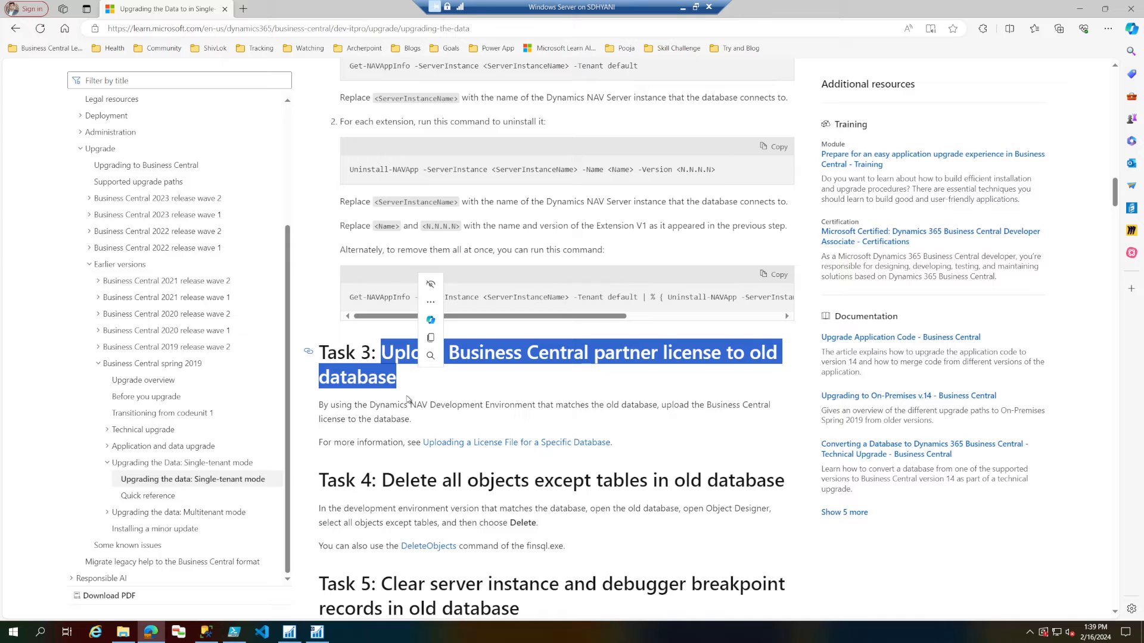
pyautogui.click(408, 399)
pyautogui.scroll(-1, 408, 398)
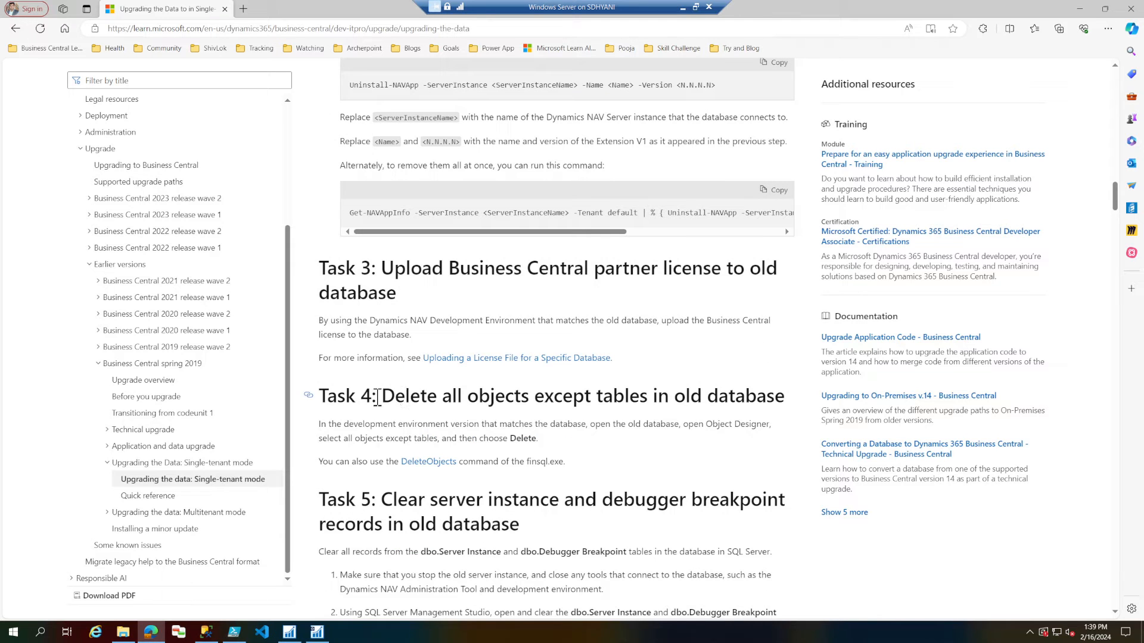
pyautogui.moveTo(384, 398); pyautogui.dragTo(717, 440)
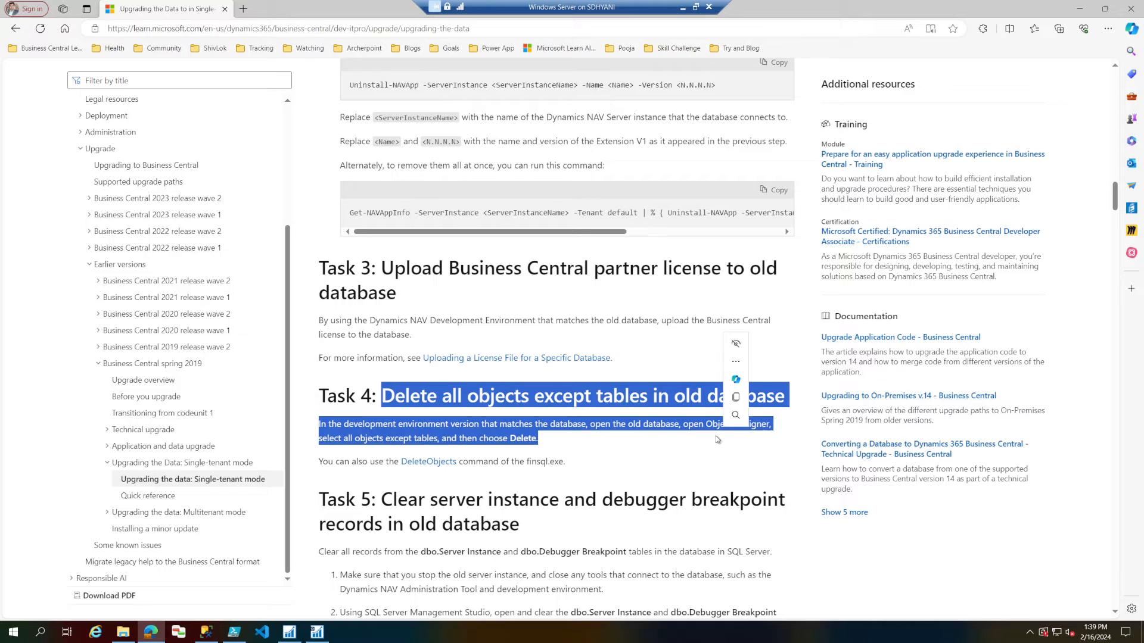
# Switch to the NAV Development Environment and mark every object in the Object Designer's full list.
pyautogui.click(289, 631)
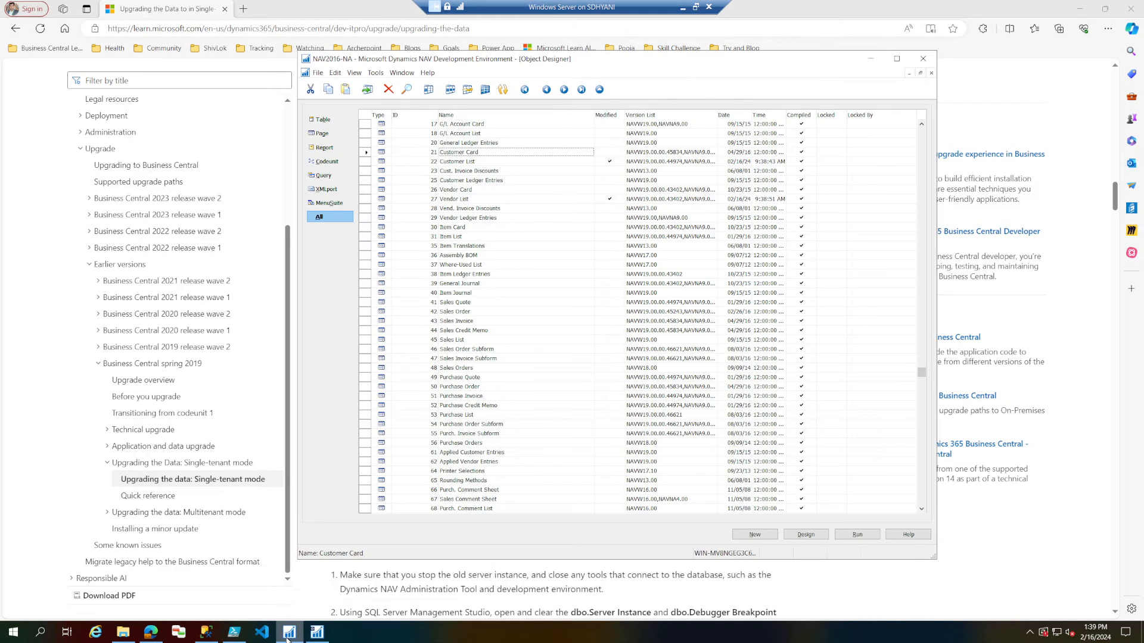
pyautogui.click(366, 115)
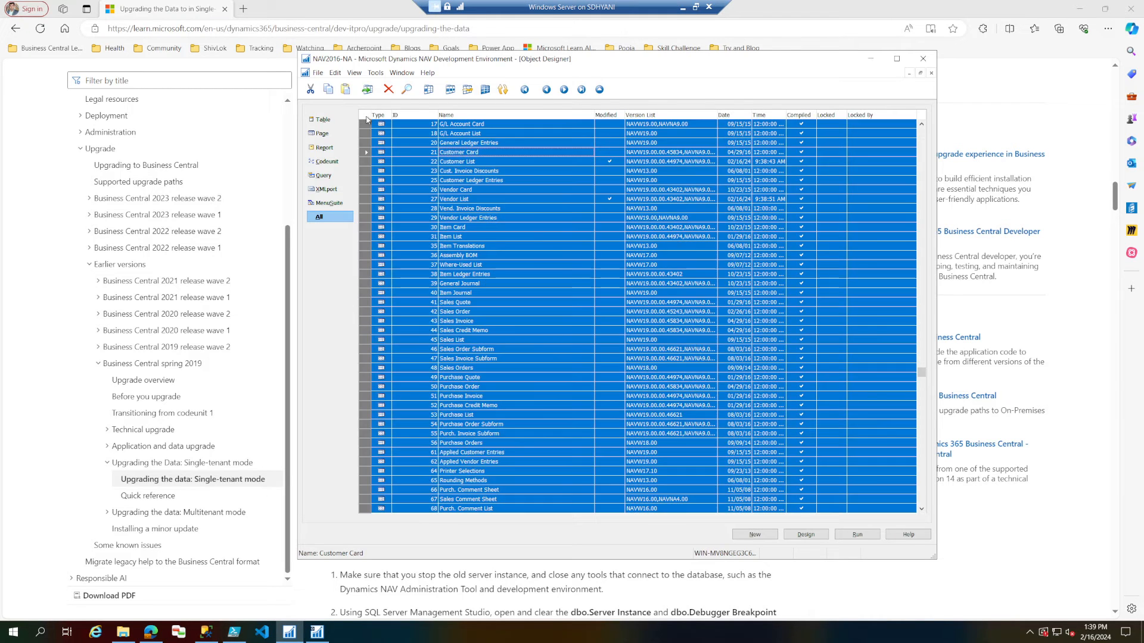
pyautogui.click(335, 72)
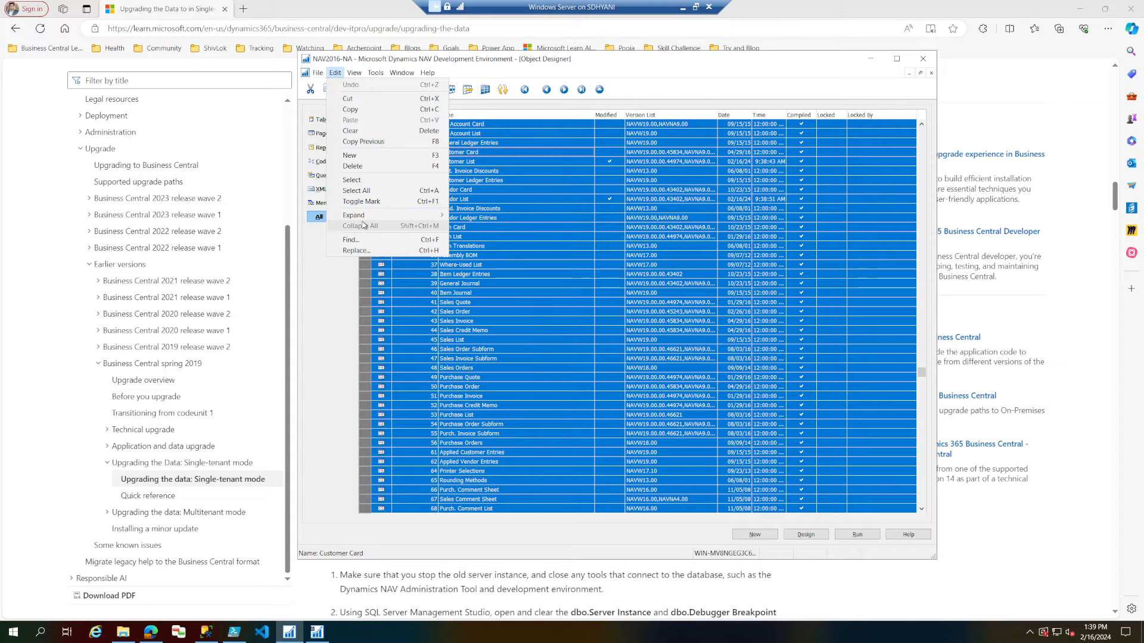
pyautogui.click(368, 201)
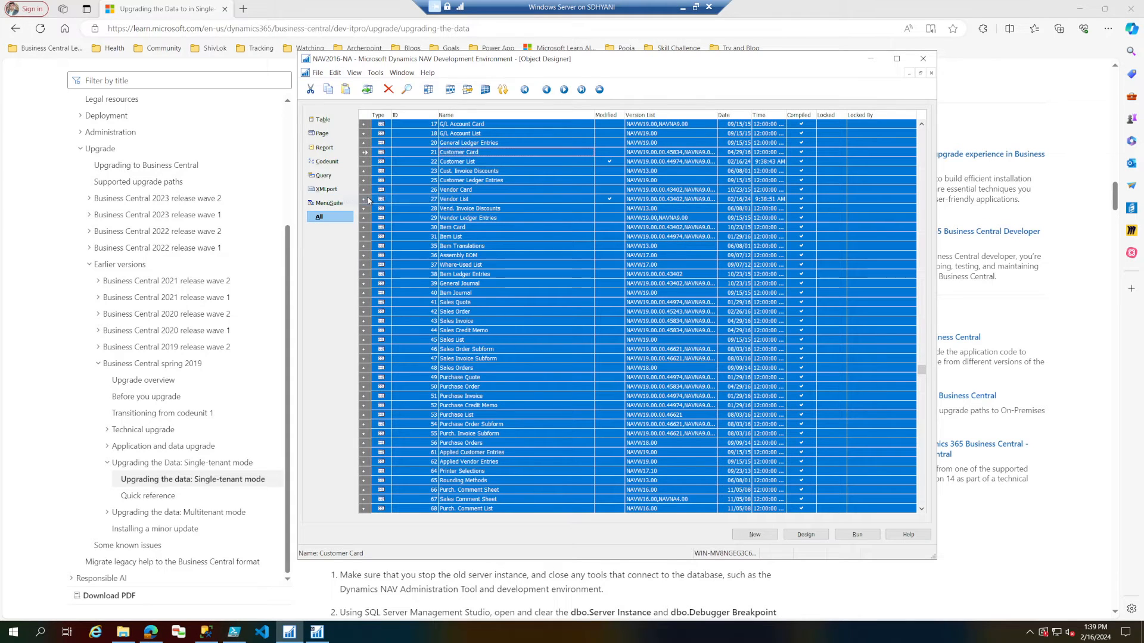
# Unmark all table objects and restrict the full object list to marked objects only.
pyautogui.click(322, 119)
pyautogui.click(367, 115)
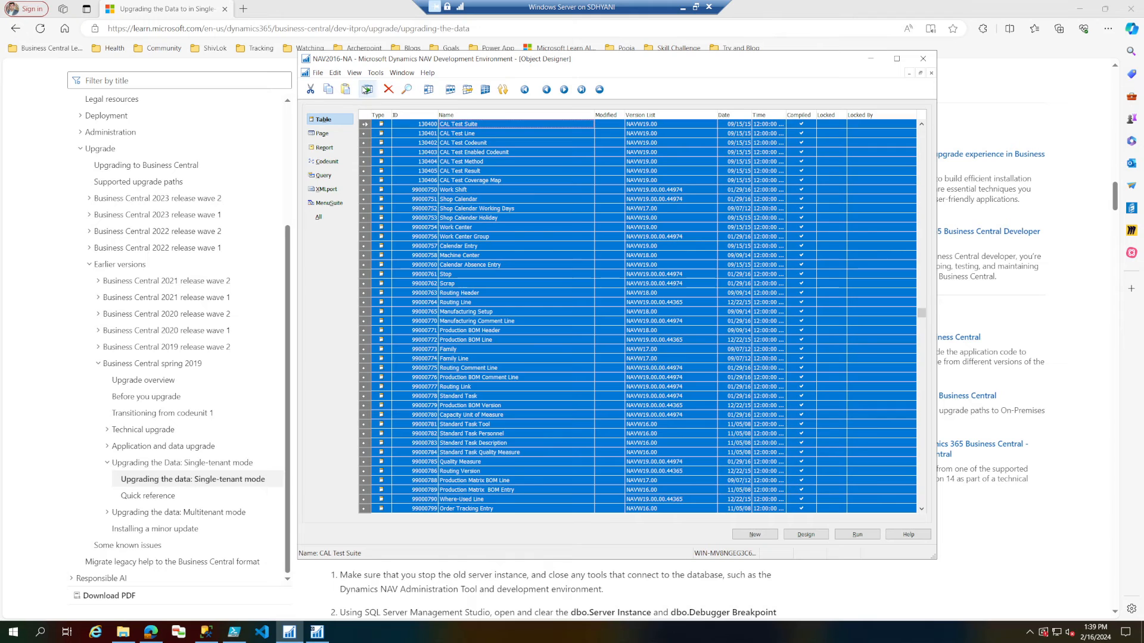
pyautogui.click(334, 72)
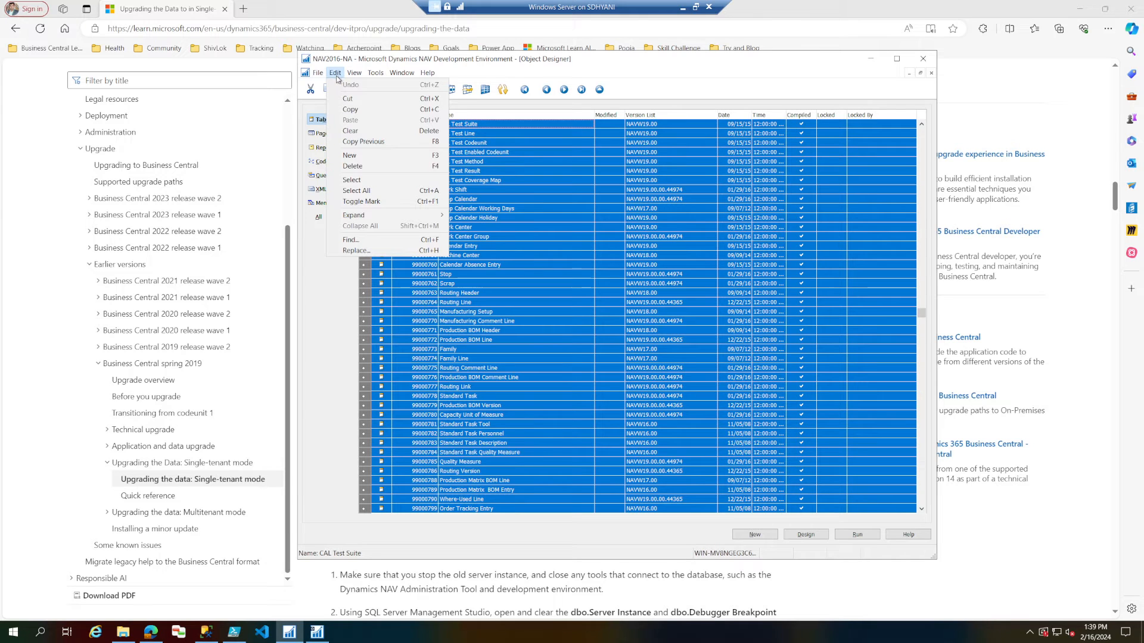
pyautogui.click(363, 201)
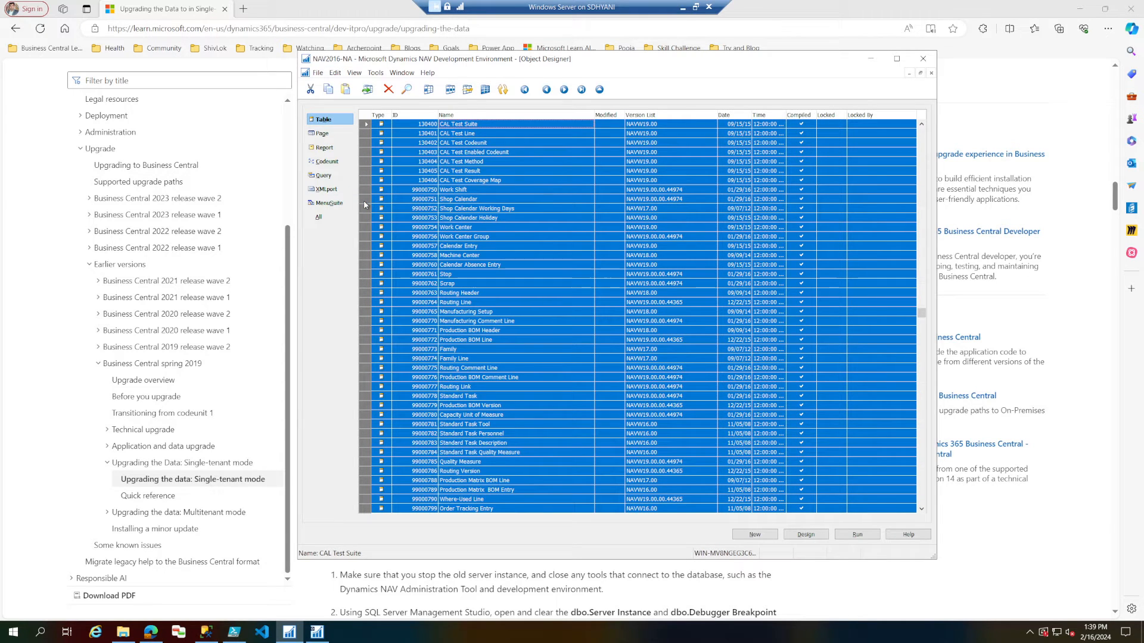
pyautogui.click(354, 74)
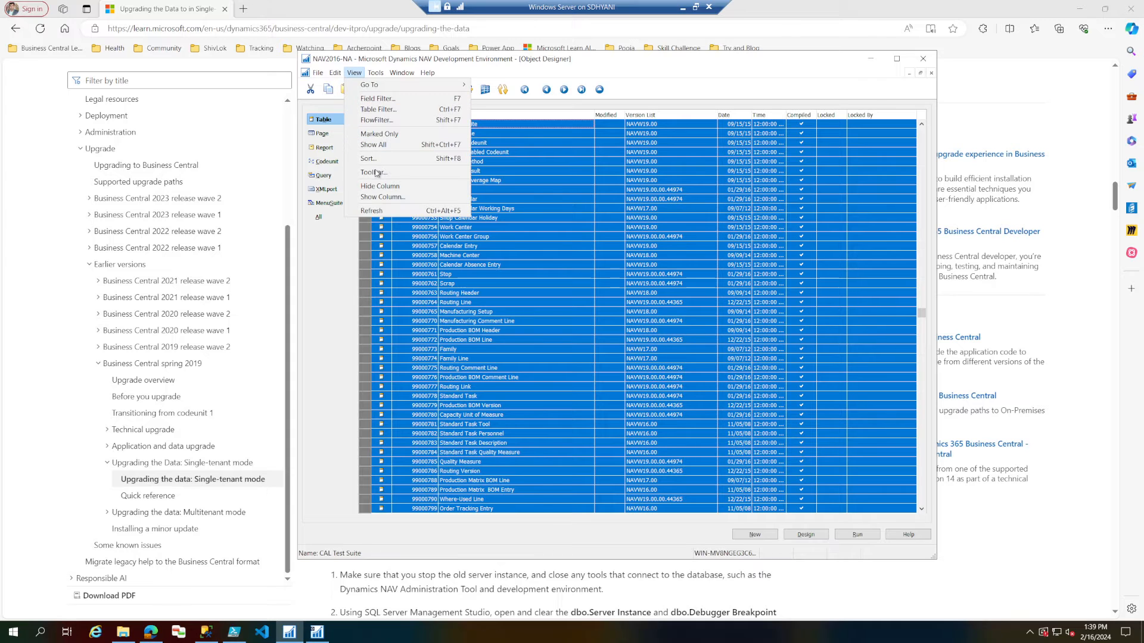
pyautogui.click(387, 141)
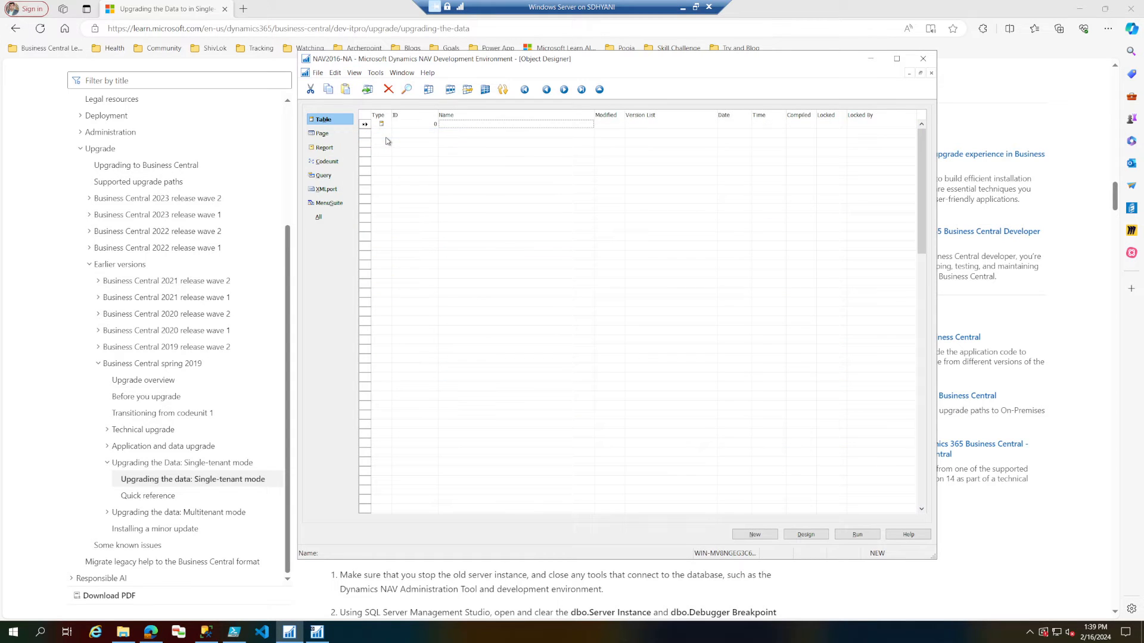
pyautogui.click(333, 218)
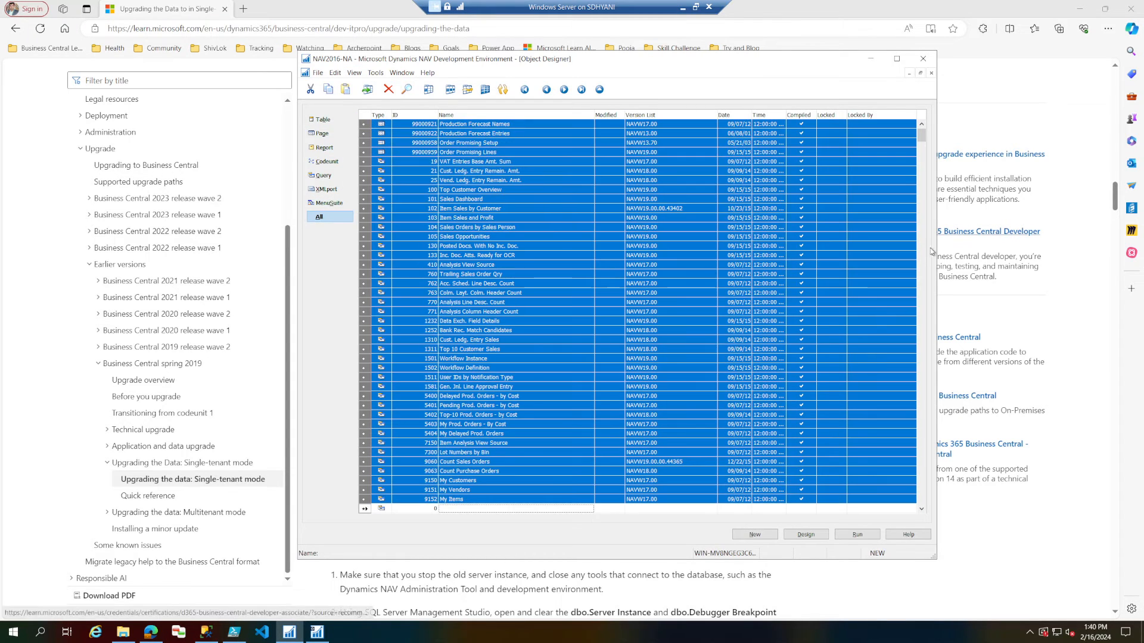
# Select all marked non-table objects in the full list and delete them, confirming the deletion.
pyautogui.moveTo(926, 142); pyautogui.dragTo(925, 500)
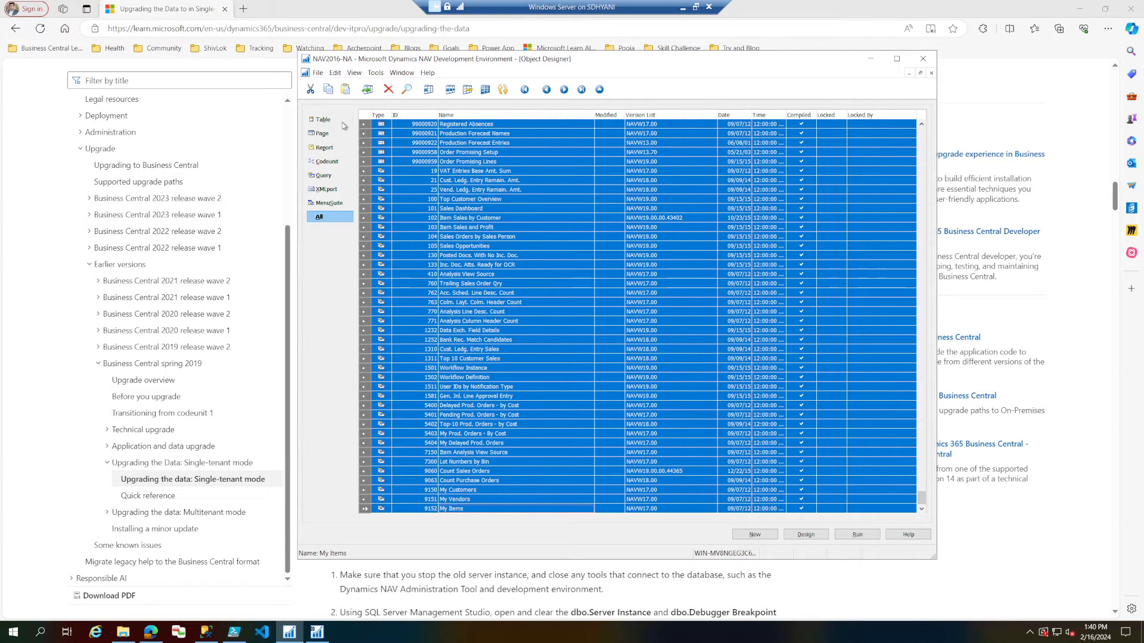
pyautogui.click(367, 116)
pyautogui.click(367, 115)
pyautogui.press('Delete')
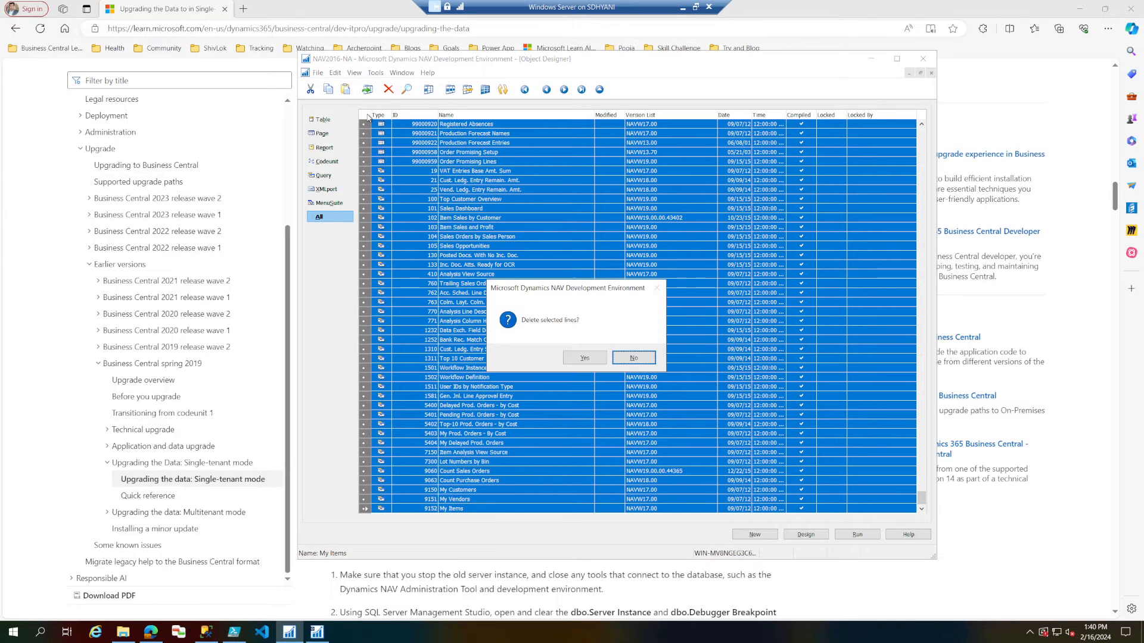
pyautogui.click(584, 358)
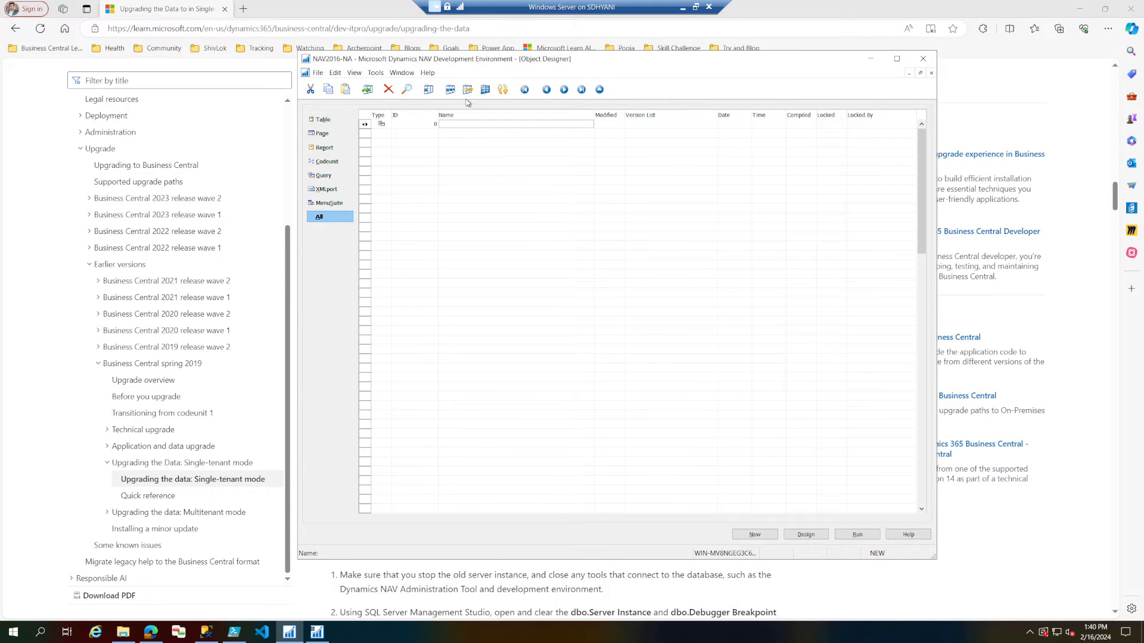
# Show all objects again in the Object Designer and check which object types remain.
pyautogui.click(486, 91)
pyautogui.click(495, 190)
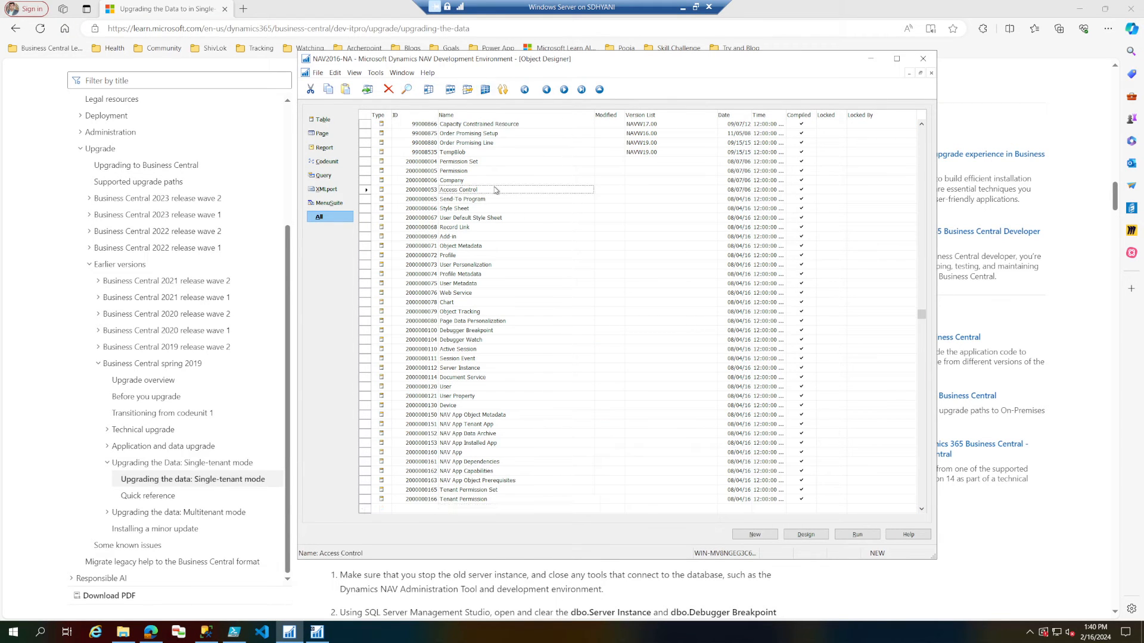
pyautogui.scroll(10, 495, 190)
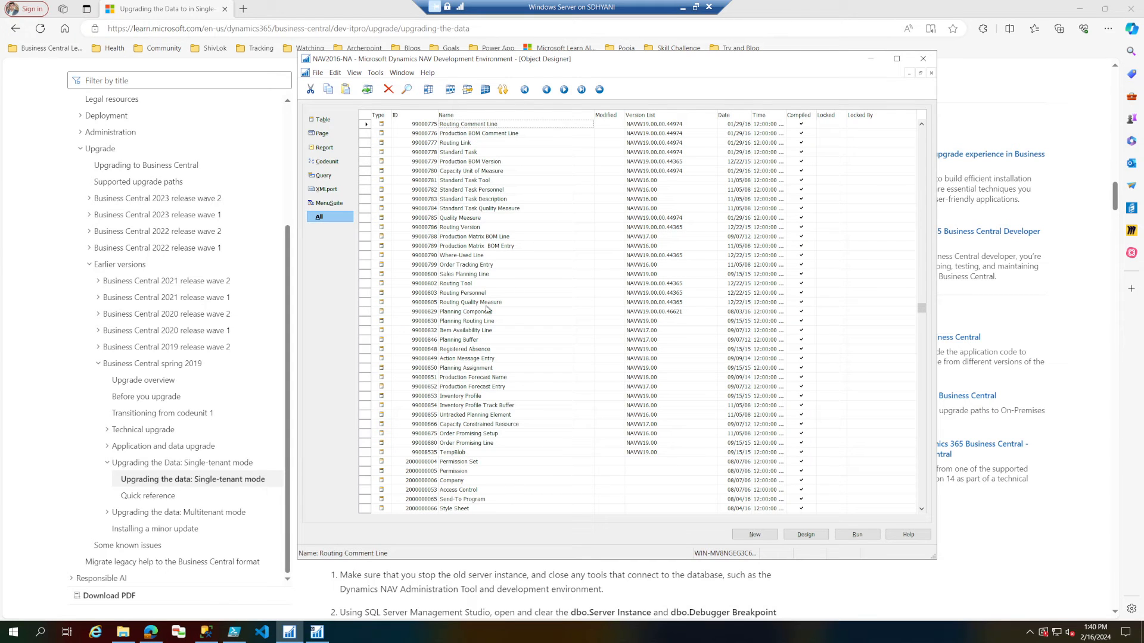
# Return to the upgrade guide and copy the two Task 5 DELETE statements for Server Instance and Debugger Breakpoint.
pyautogui.click(42, 269)
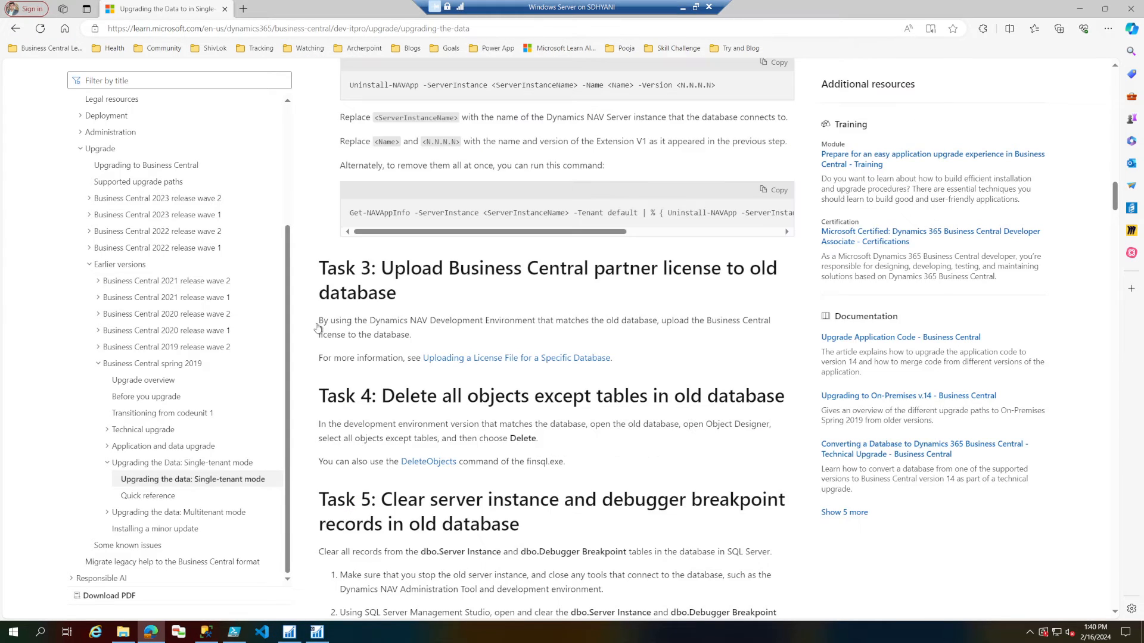
pyautogui.tripleClick(451, 397)
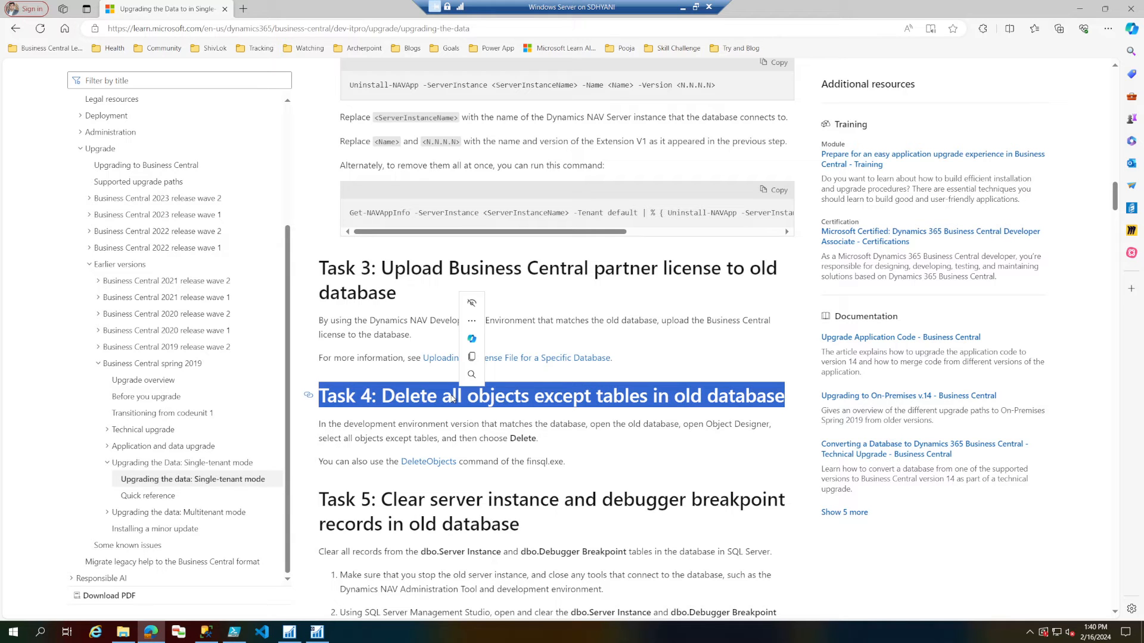
pyautogui.scroll(-1, 452, 398)
pyautogui.scroll(-1, 452, 398)
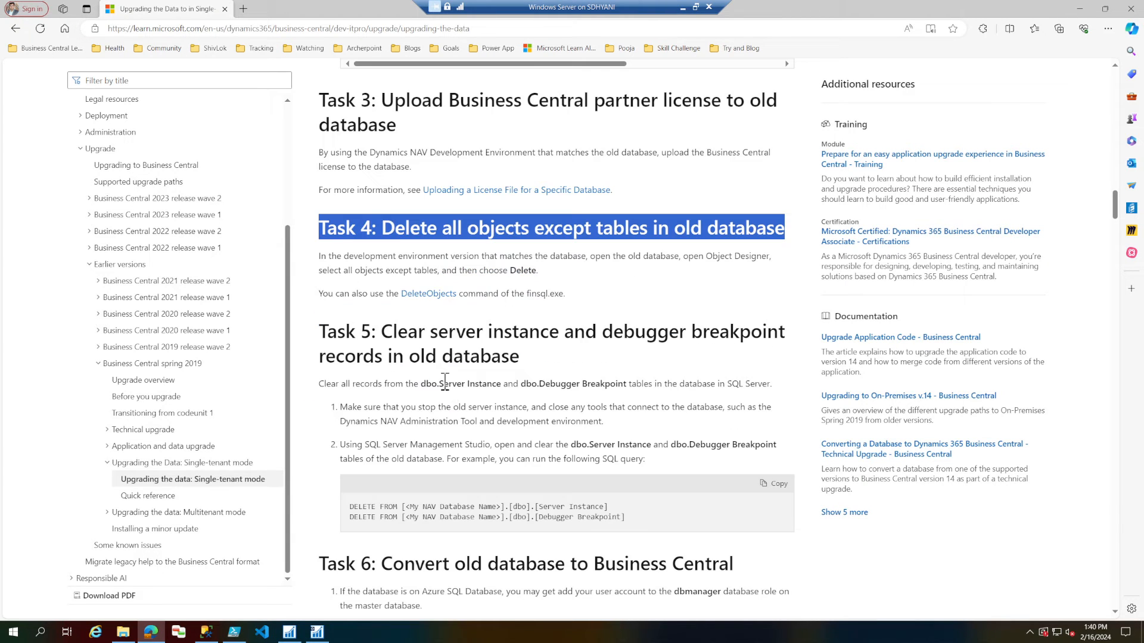
pyautogui.moveTo(382, 332); pyautogui.dragTo(526, 357)
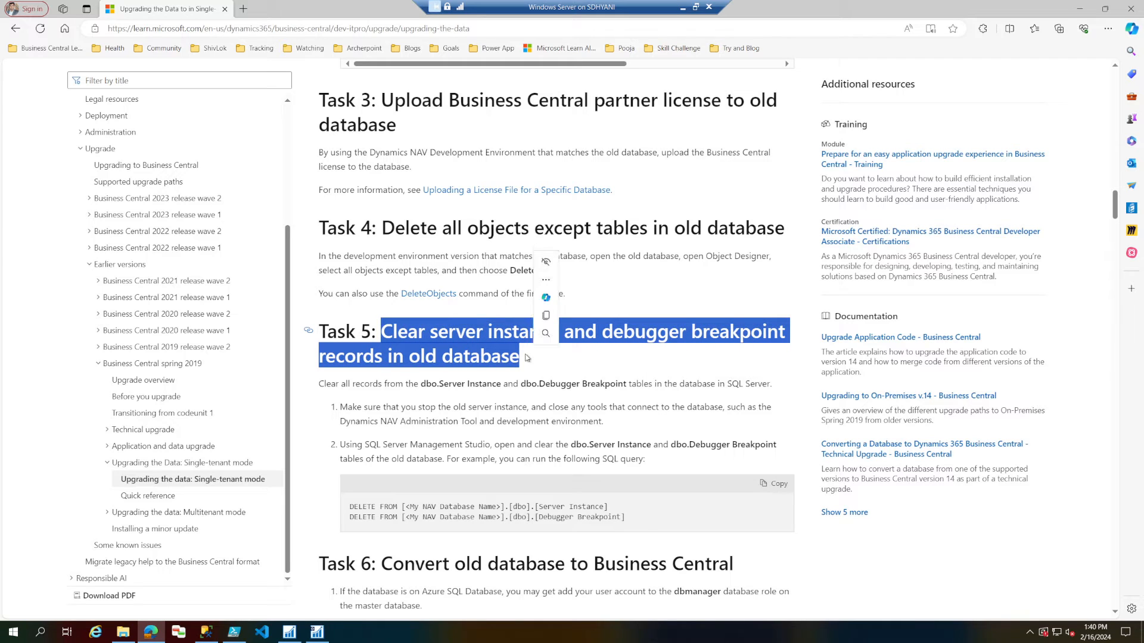
pyautogui.click(626, 520)
pyautogui.moveTo(626, 520); pyautogui.dragTo(352, 506)
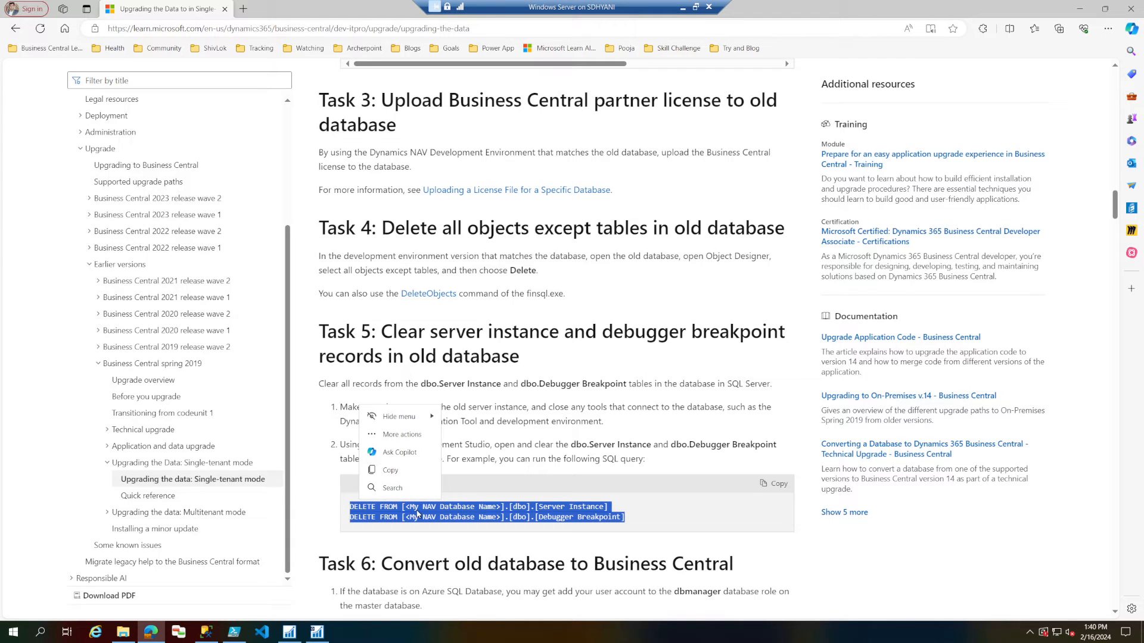
pyautogui.click(403, 470)
# Switch to SQL Server Management Studio, open a new query on the NAV2016-NA database and paste the copied DELETE statements.
pyautogui.click(206, 632)
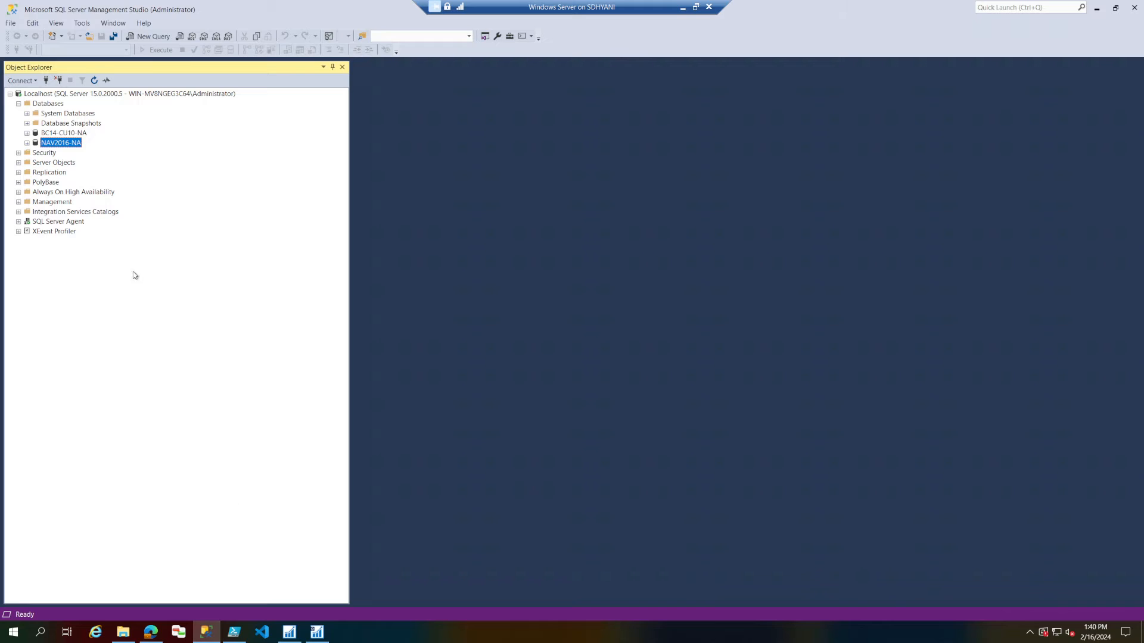
pyautogui.rightClick(77, 147)
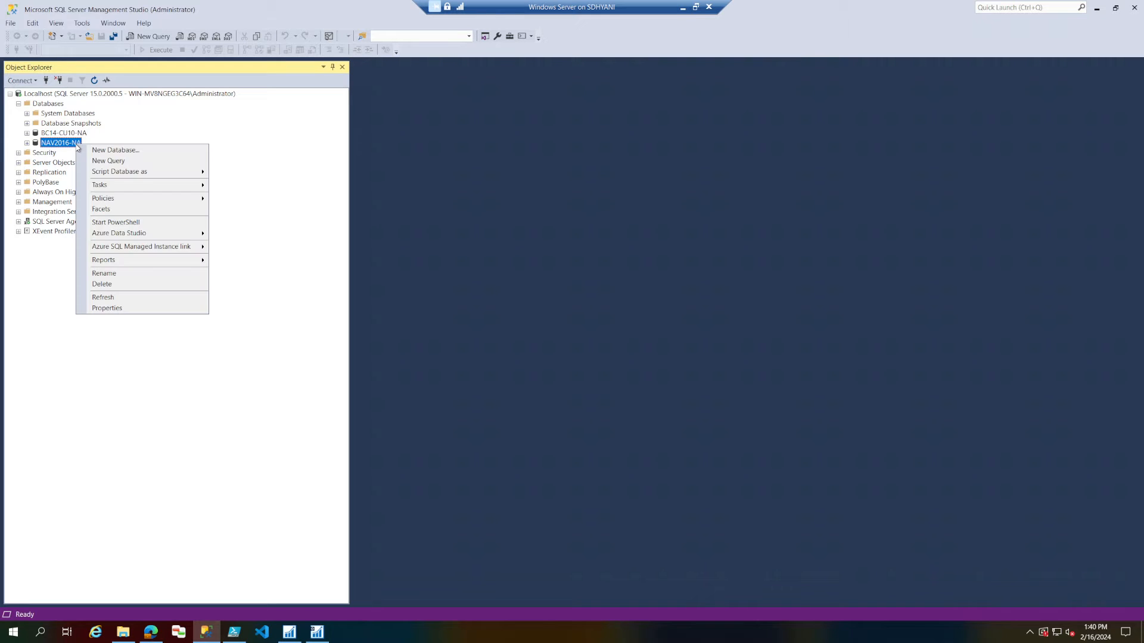
pyautogui.click(114, 163)
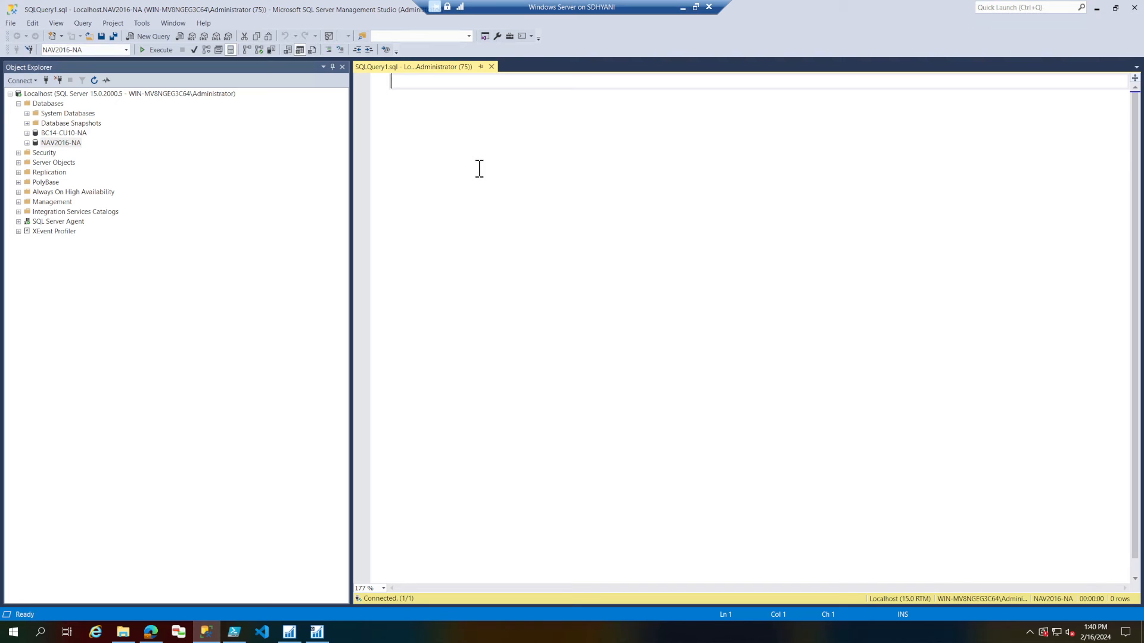
pyautogui.hotkey('ctrl', 'v')
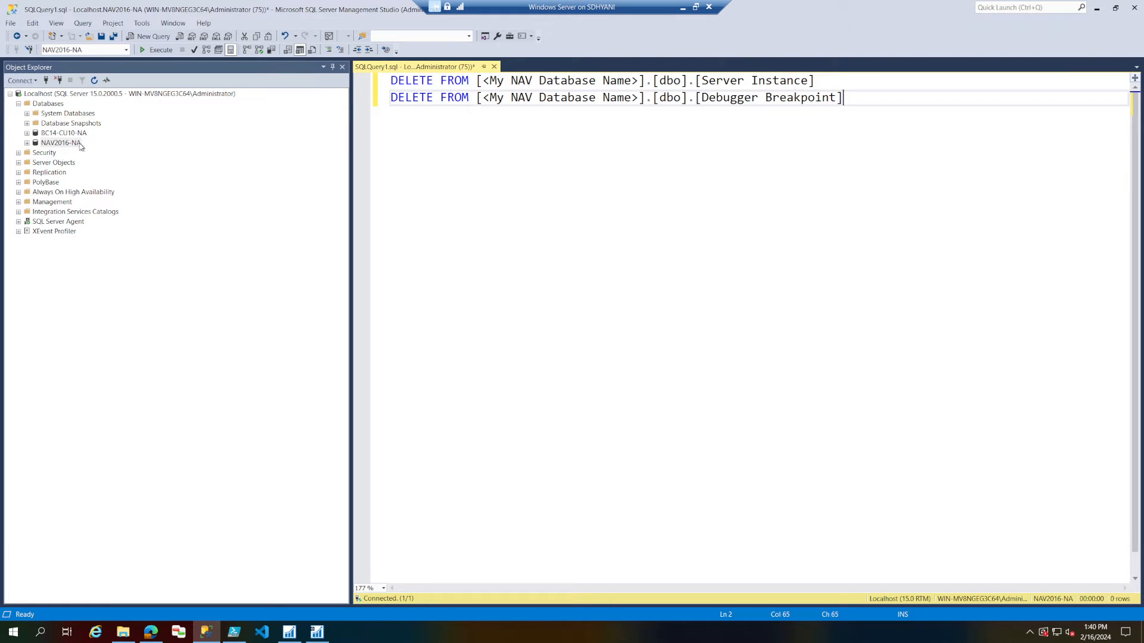
# Replace the <My NAV Database Name> placeholder in both DELETE statements with the copied database name NAV2016-NA.
pyautogui.click(80, 146)
pyautogui.click(80, 146)
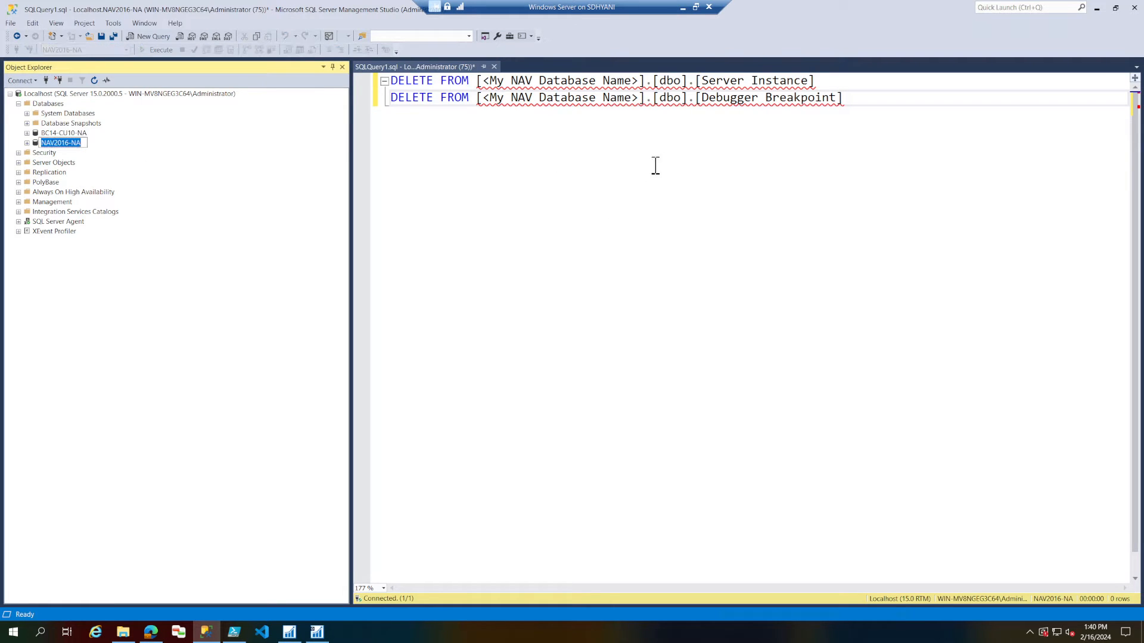
pyautogui.click(483, 82)
pyautogui.moveTo(541, 83); pyautogui.dragTo(642, 86)
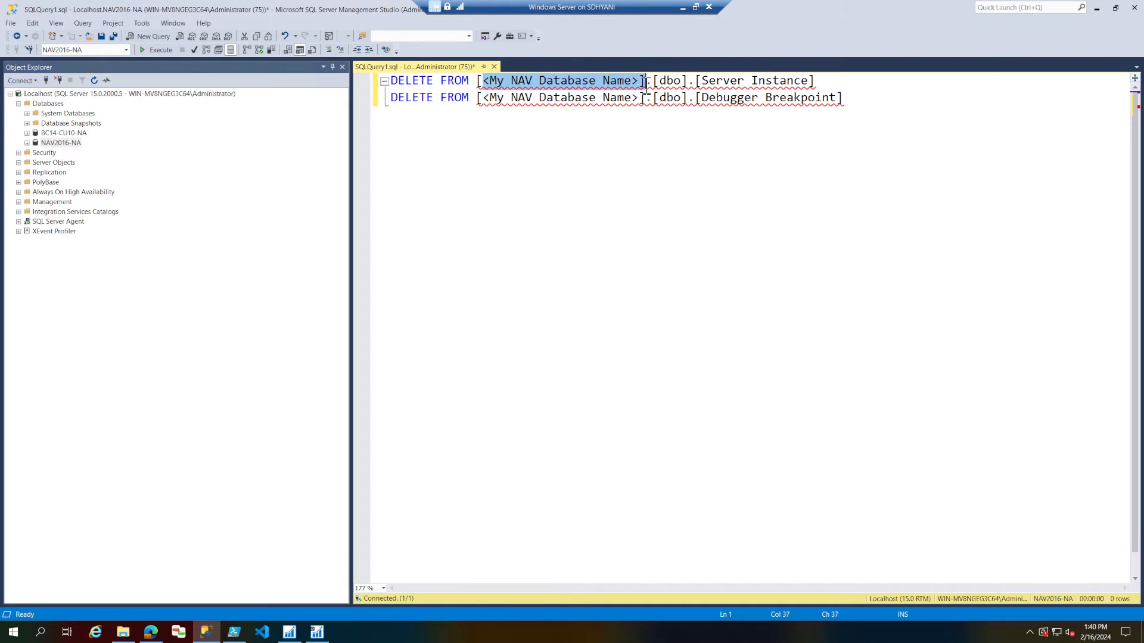
pyautogui.hotkey('ctrl', 'v')
pyautogui.moveTo(483, 98); pyautogui.dragTo(639, 98)
pyautogui.hotkey('ctrl', 'v')
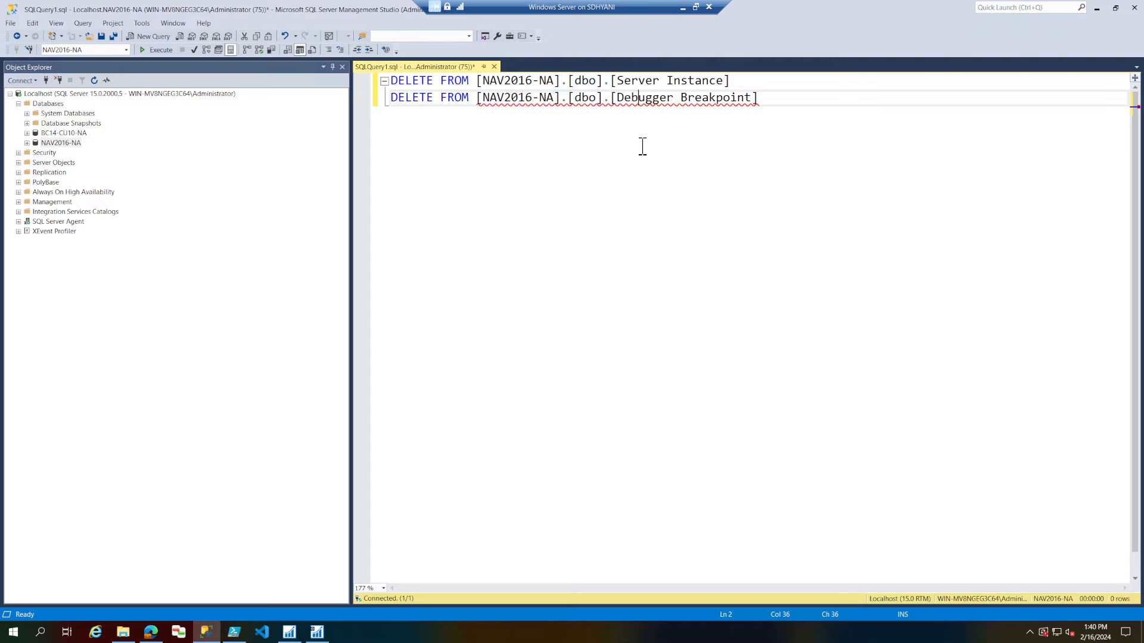
# Execute both DELETE statements against NAV2016-NA and close the query without saving it.
pyautogui.moveTo(802, 102); pyautogui.dragTo(388, 79)
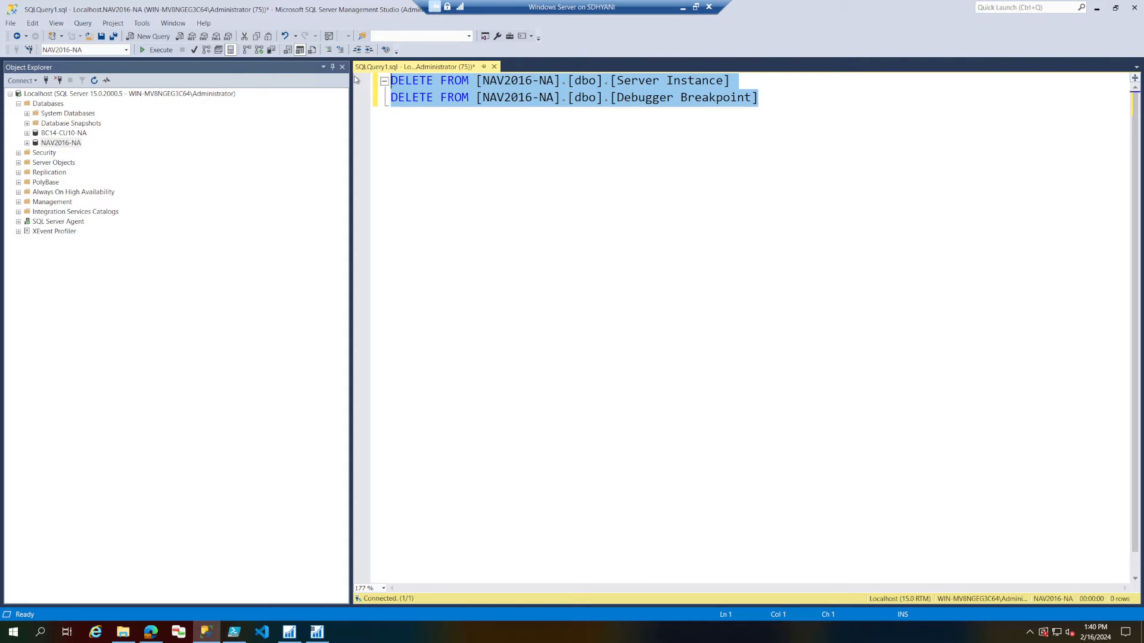
pyautogui.click(151, 51)
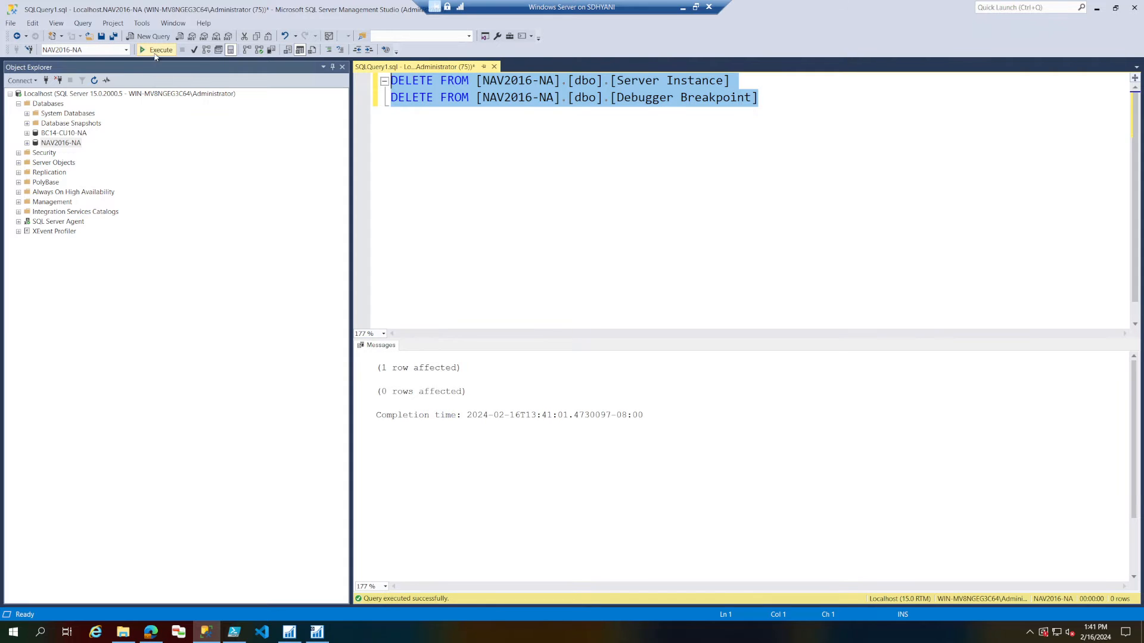
pyautogui.click(494, 66)
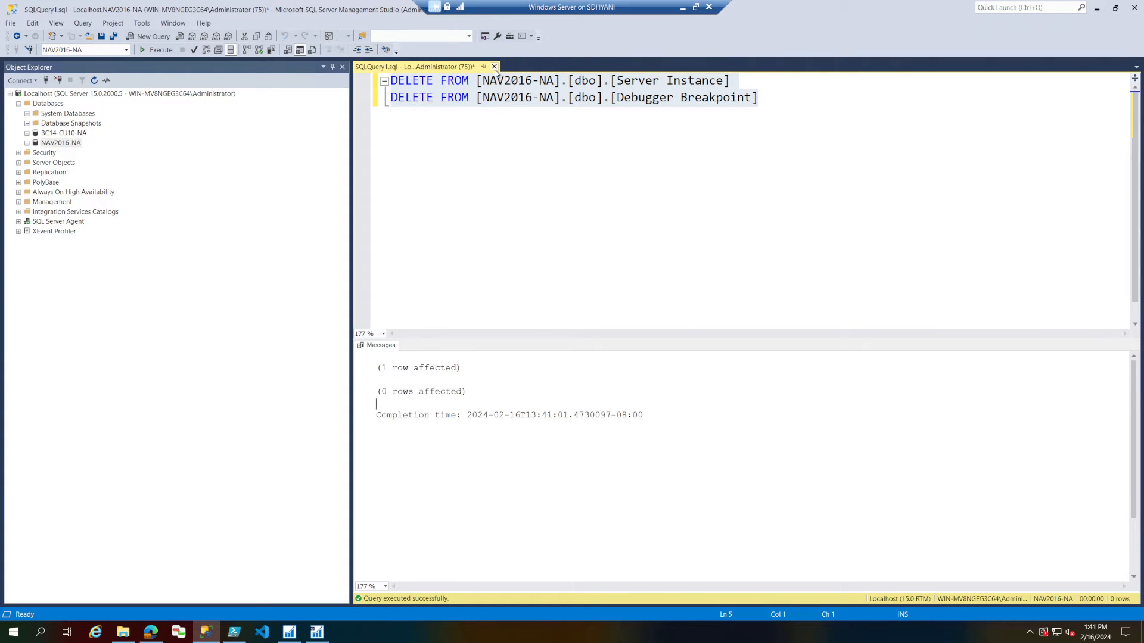
pyautogui.click(609, 388)
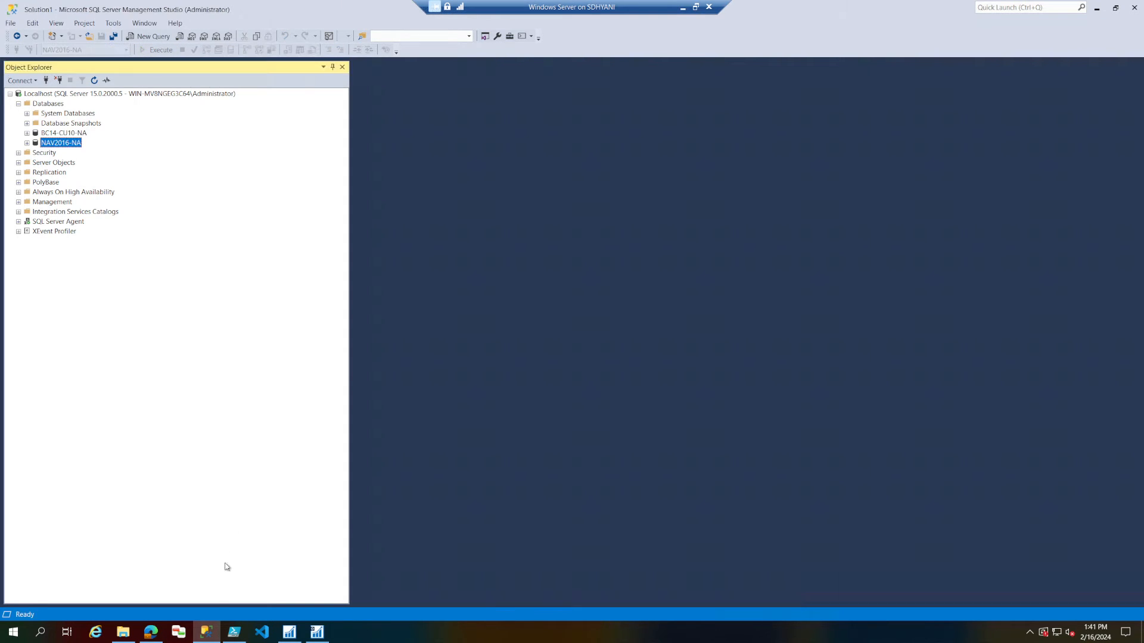
# Consult Task 6 in the upgrade guide, switch to the Dynamics NAV Server console and stop the DynamicsNAV90 instance after refreshing the list.
pyautogui.hotkey('alt', 'Tab')
pyautogui.scroll(-3, 399, 456)
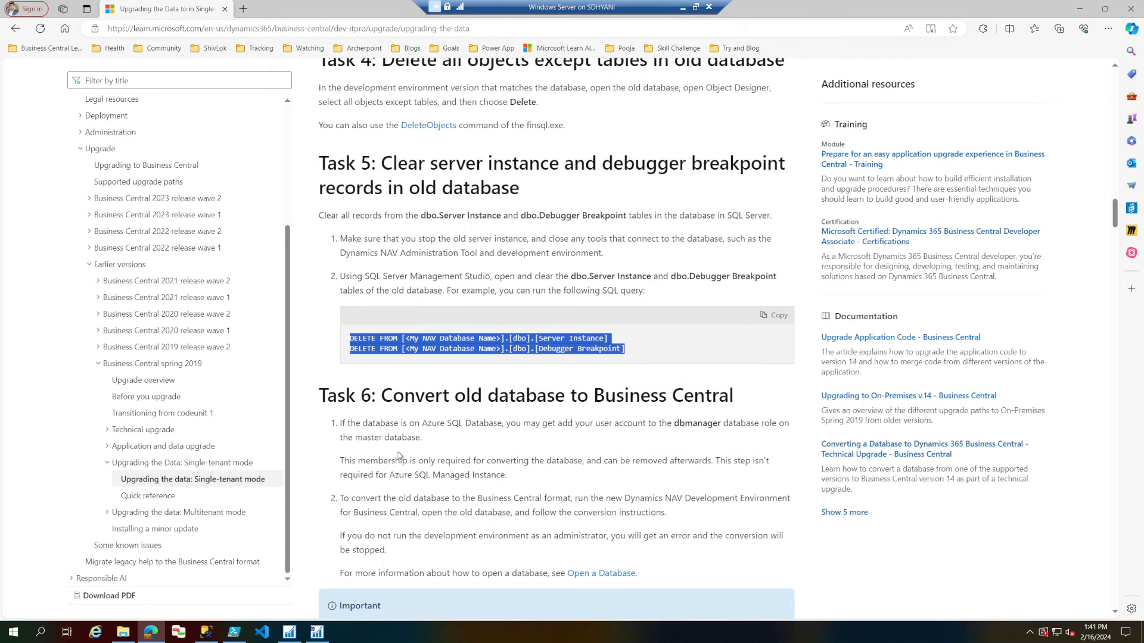
pyautogui.moveTo(382, 394); pyautogui.dragTo(770, 400)
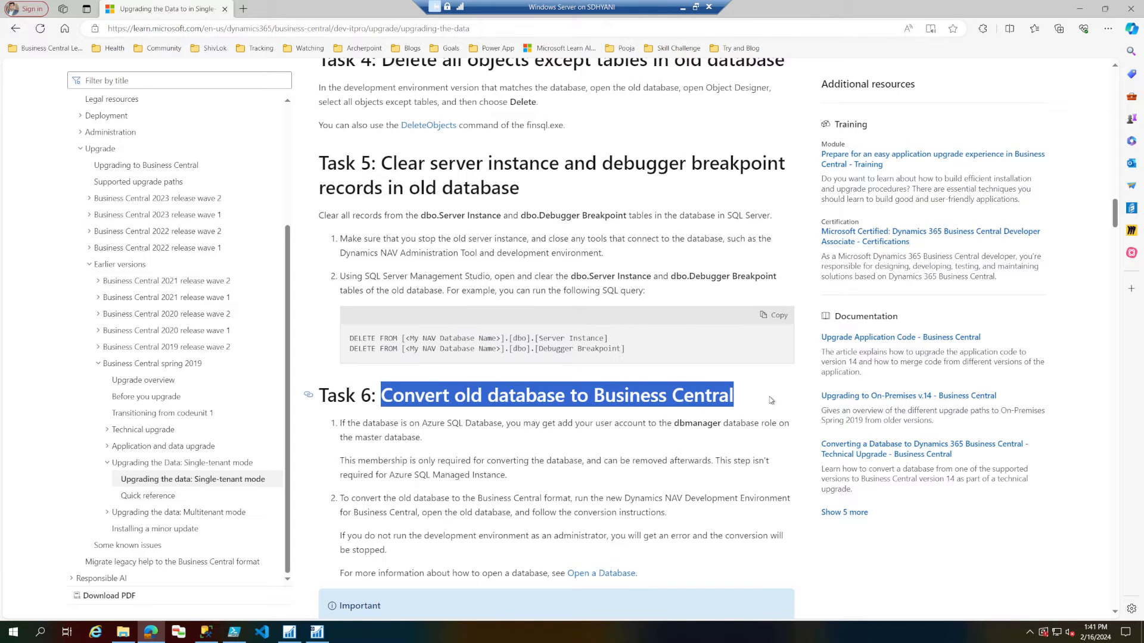
pyautogui.click(317, 631)
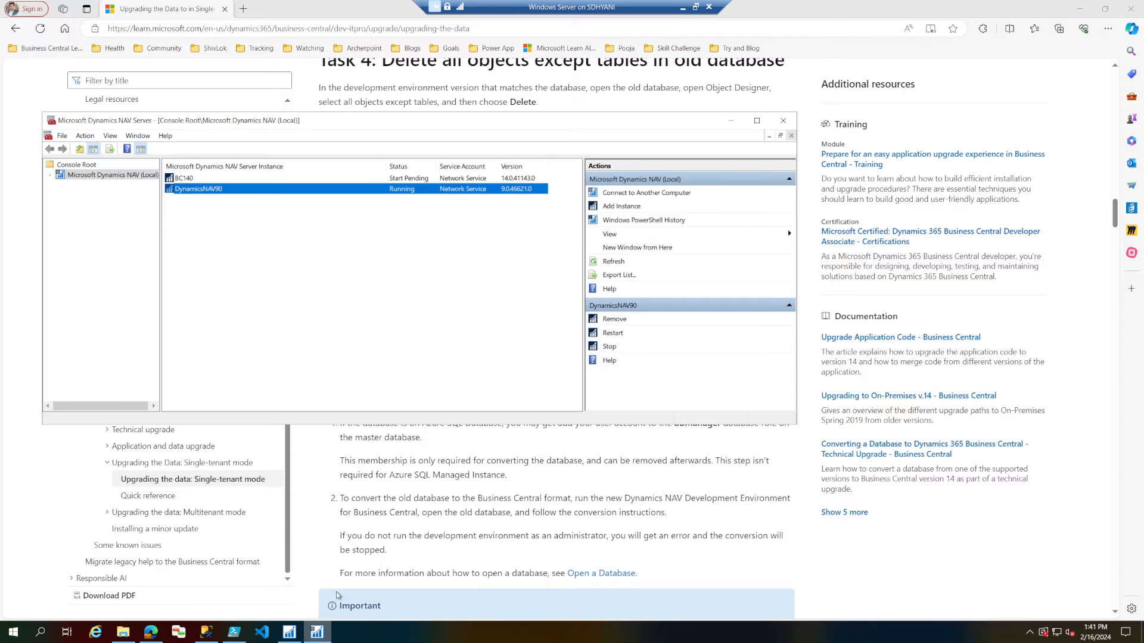
pyautogui.rightClick(322, 245)
pyautogui.click(343, 248)
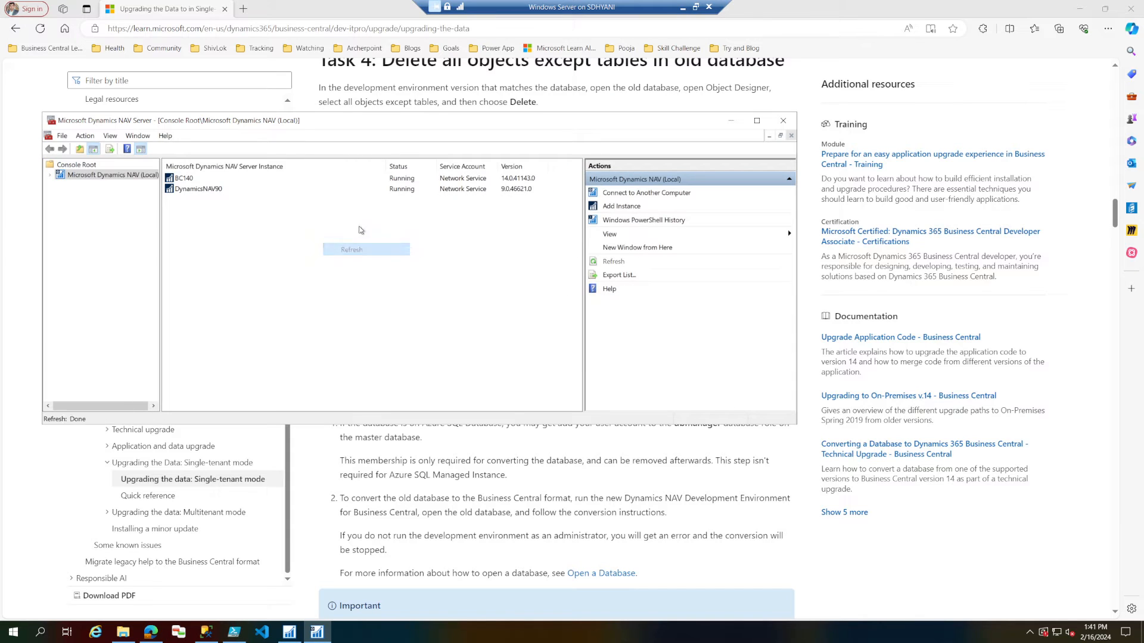
pyautogui.rightClick(399, 192)
pyautogui.click(428, 232)
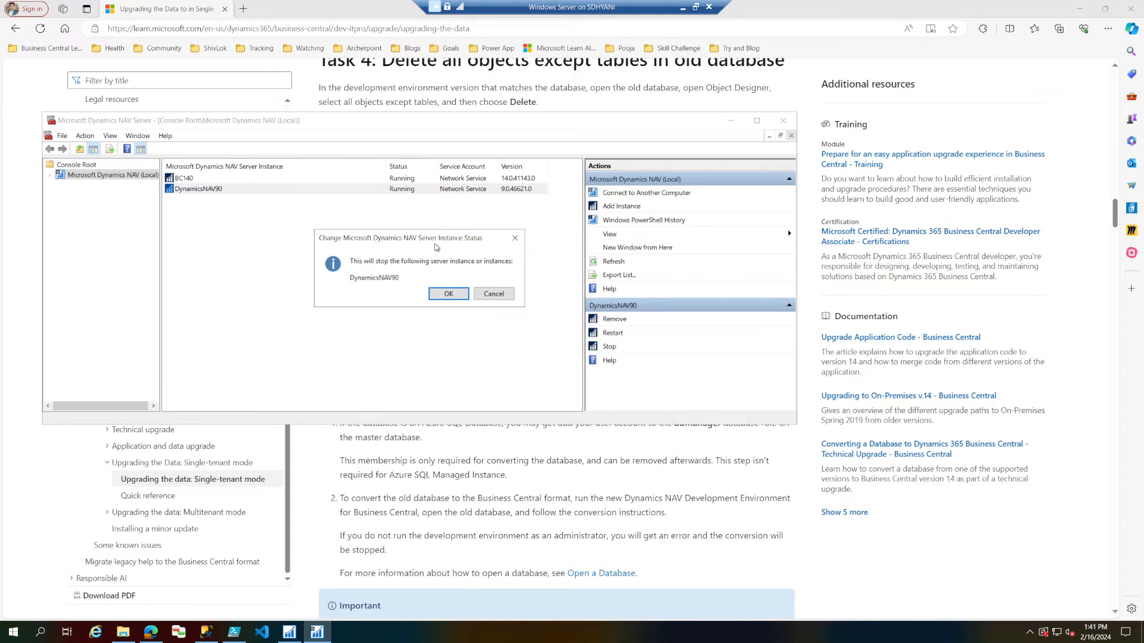
pyautogui.click(449, 294)
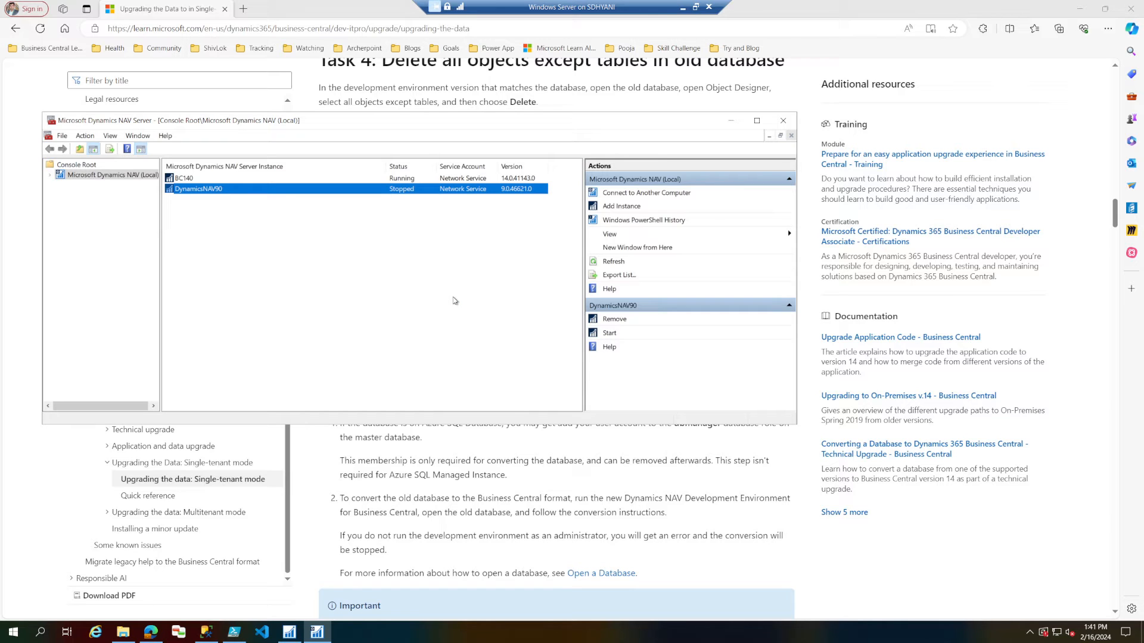
# Switch to the NAV 2016 Development Environment, close the NAV2016-NA database and exit the program.
pyautogui.click(564, 470)
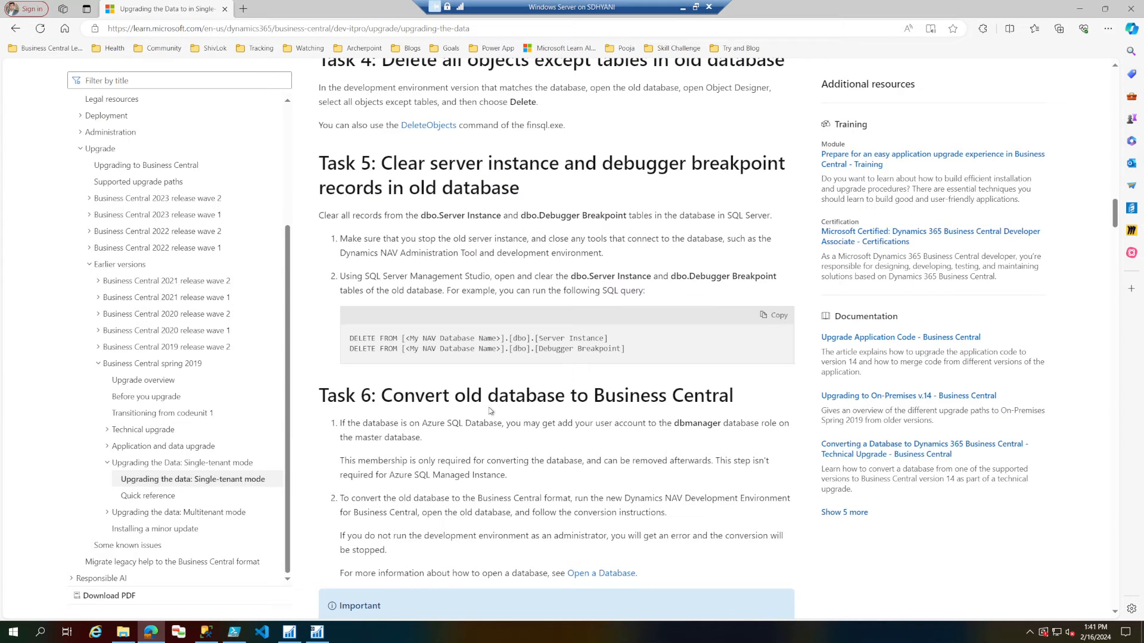
pyautogui.moveTo(498, 396); pyautogui.dragTo(423, 438)
pyautogui.click(291, 635)
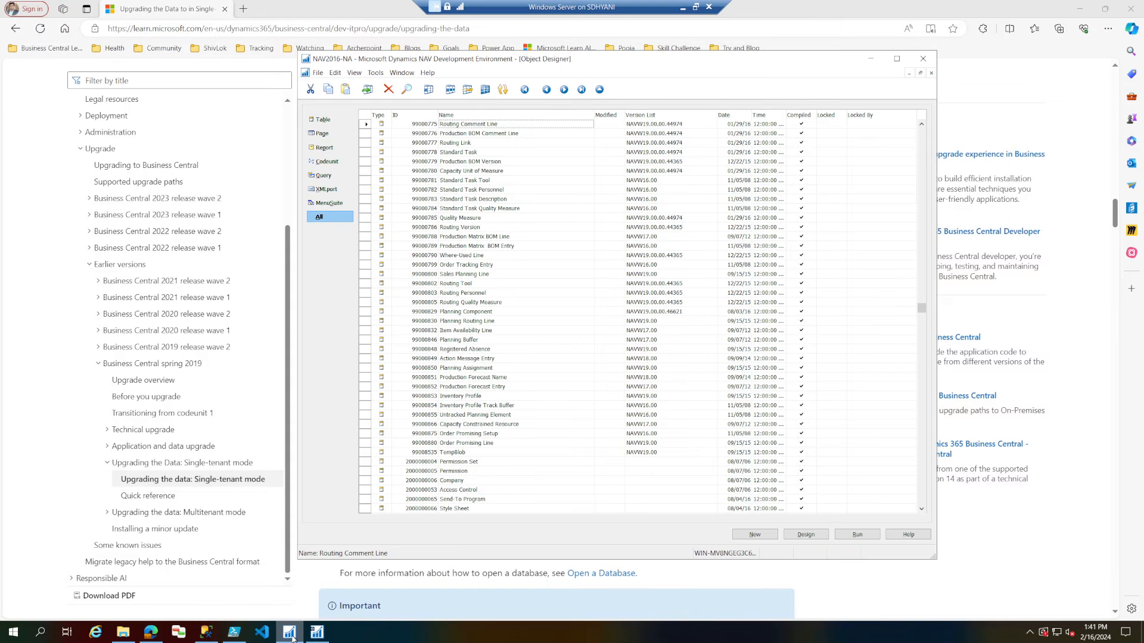
pyautogui.click(320, 73)
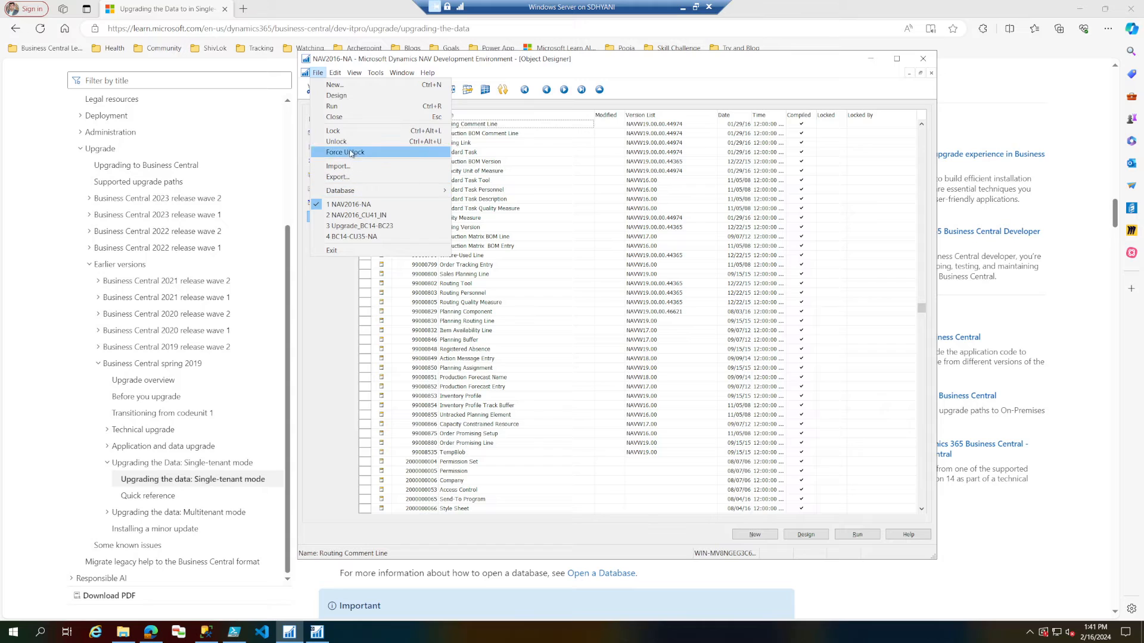
pyautogui.moveTo(417, 191)
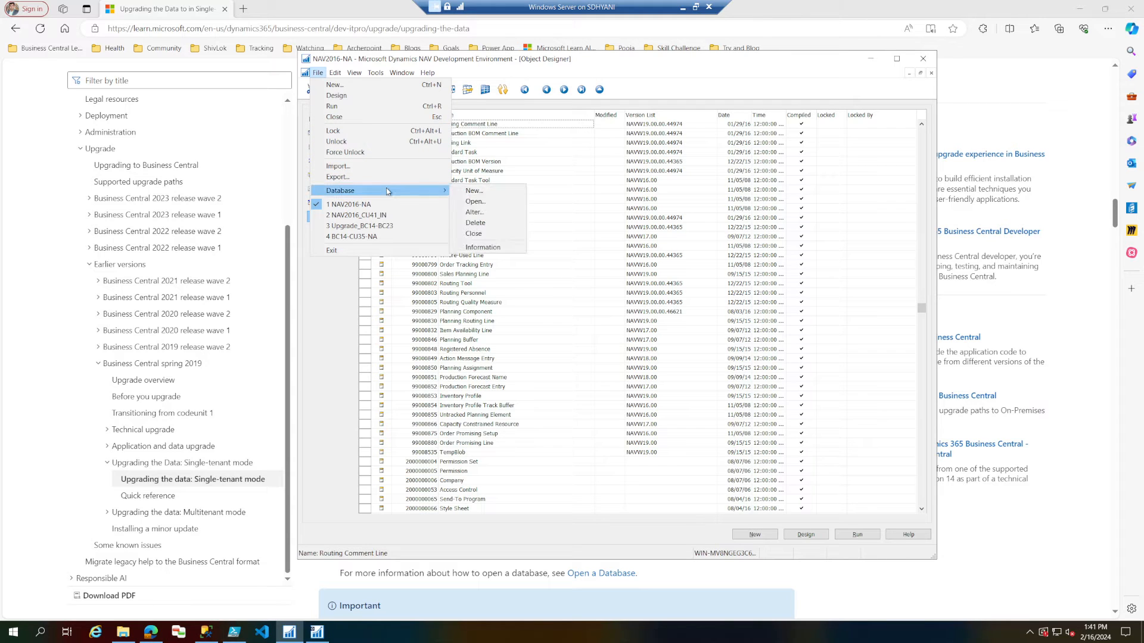
pyautogui.click(494, 235)
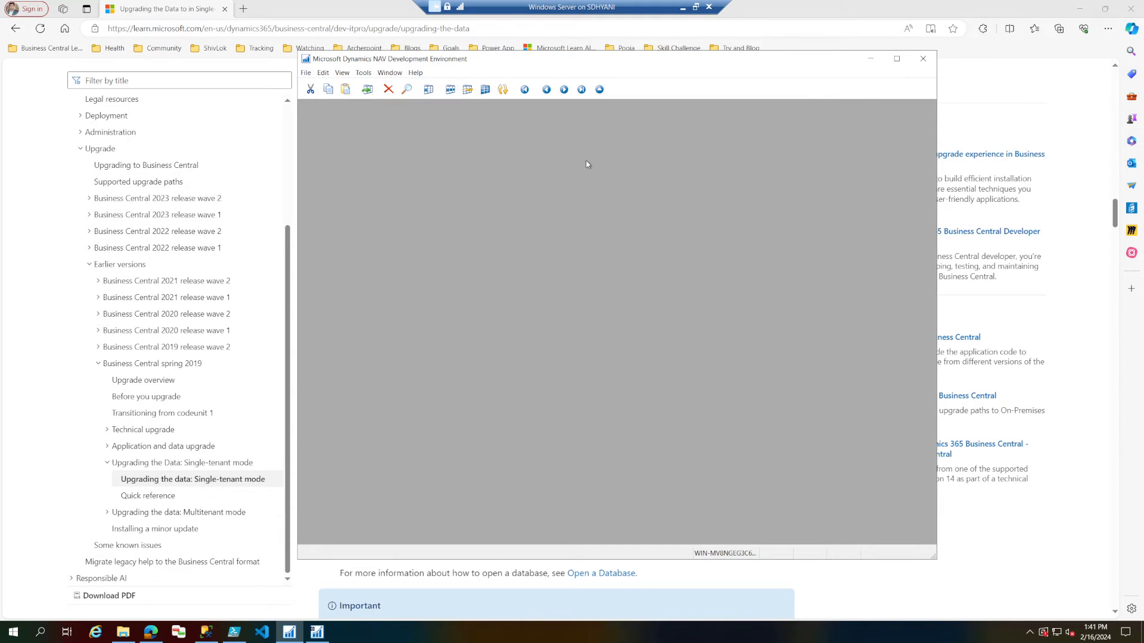
pyautogui.click(923, 59)
pyautogui.click(583, 358)
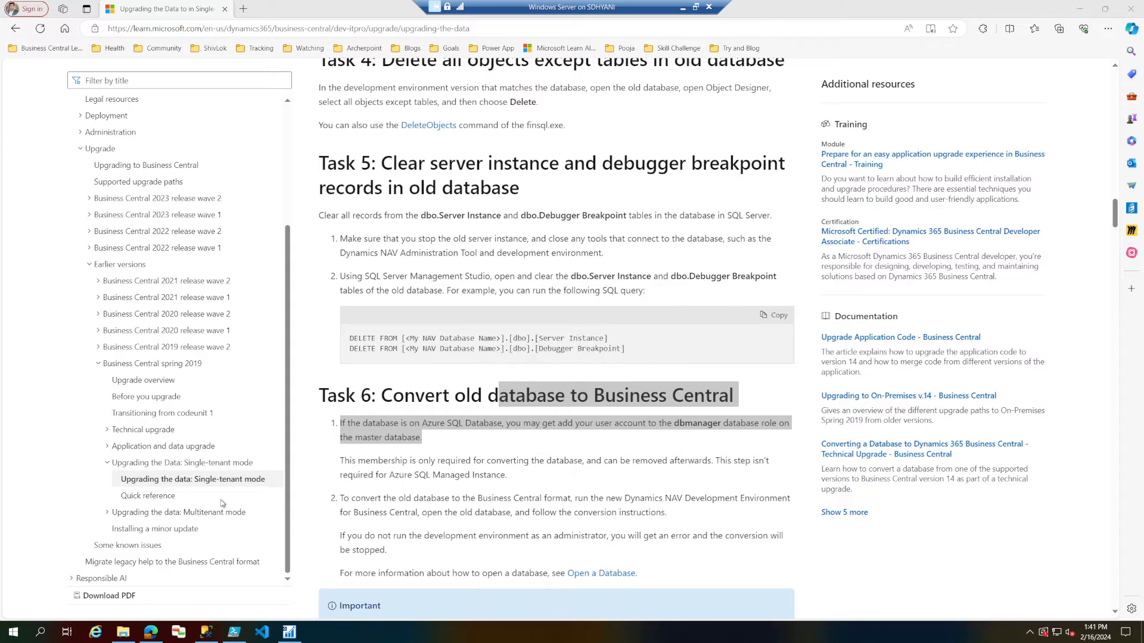
# Launch the newer Dynamics NAV Development Environment, the one without 2016 in its name, as administrator.
pyautogui.click(14, 632)
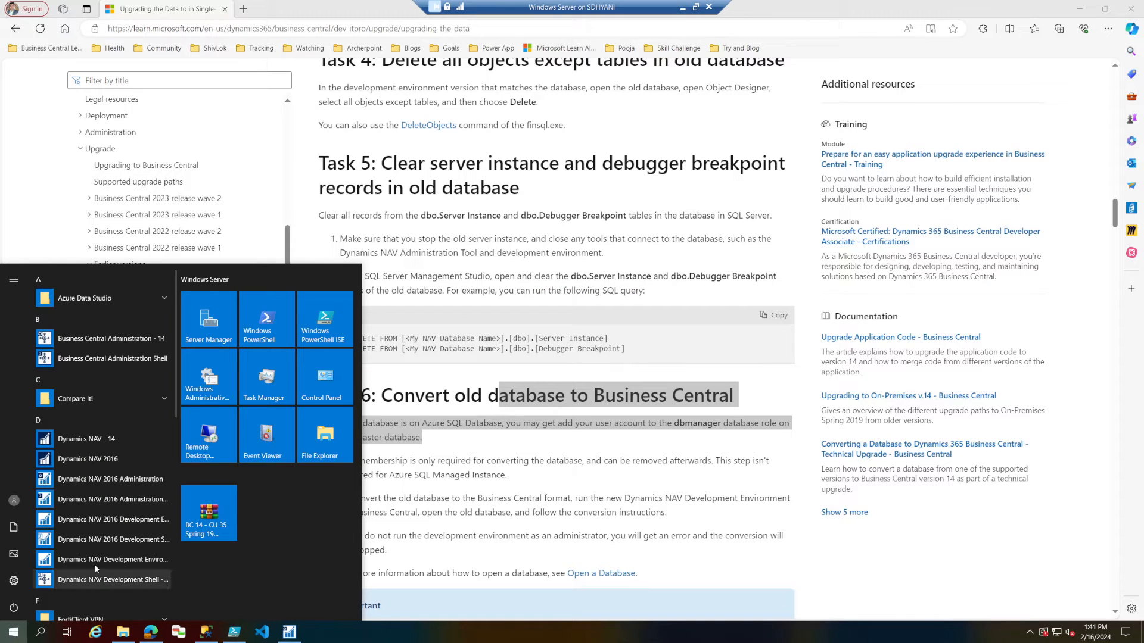
pyautogui.rightClick(115, 559)
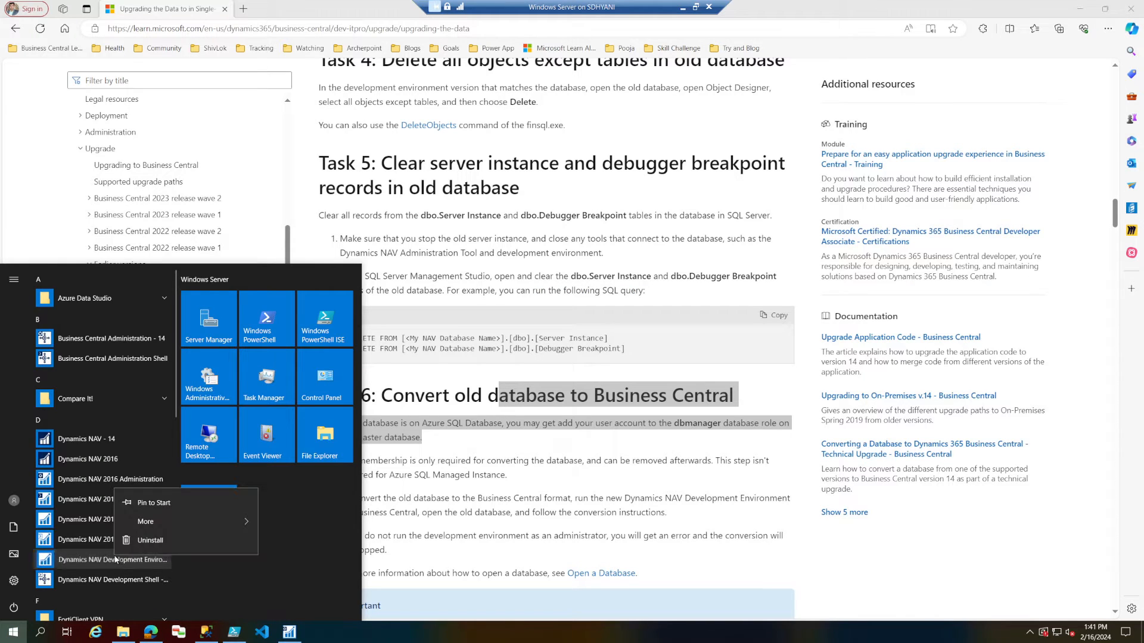
pyautogui.moveTo(213, 528)
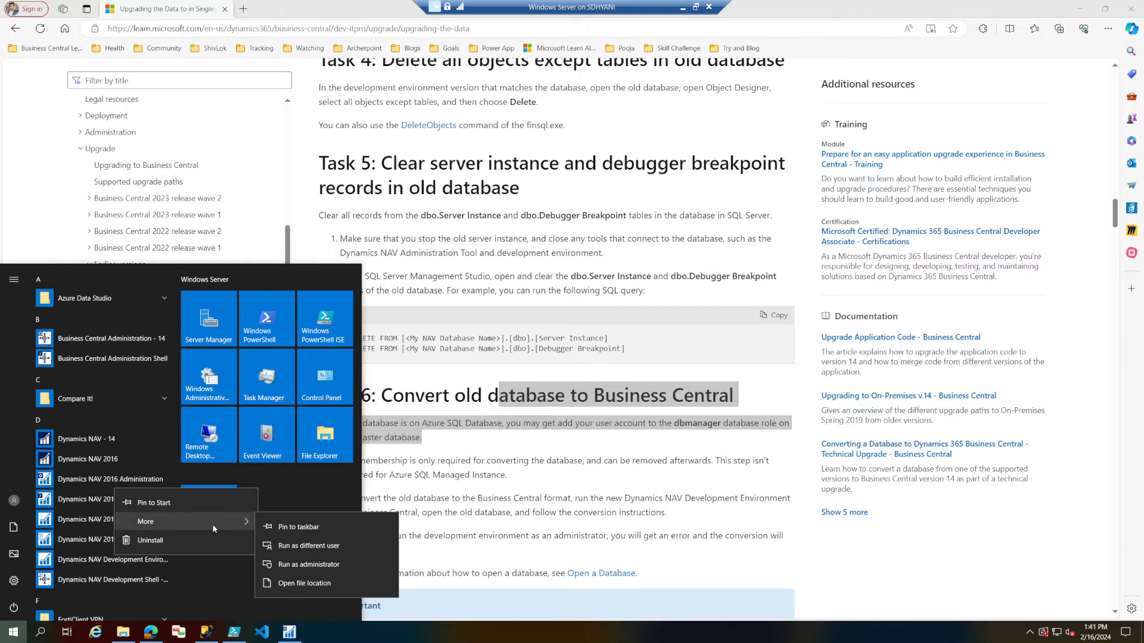
pyautogui.click(308, 564)
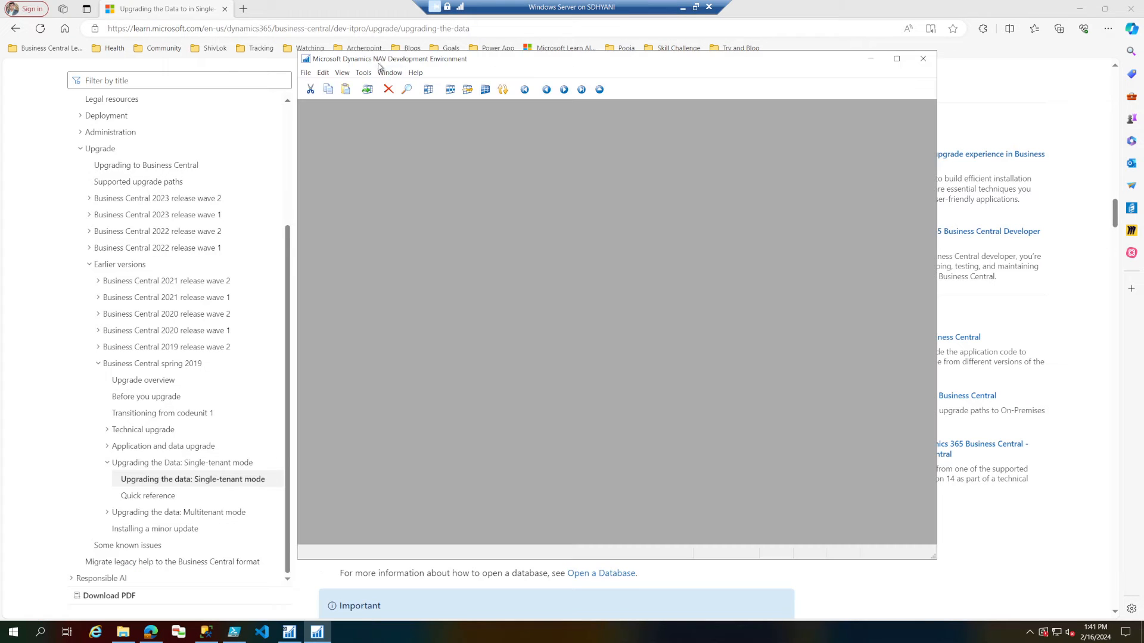
# Open the NAV2016-NA database with Windows Authentication and accept both confirmations to convert it to this version.
pyautogui.click(305, 73)
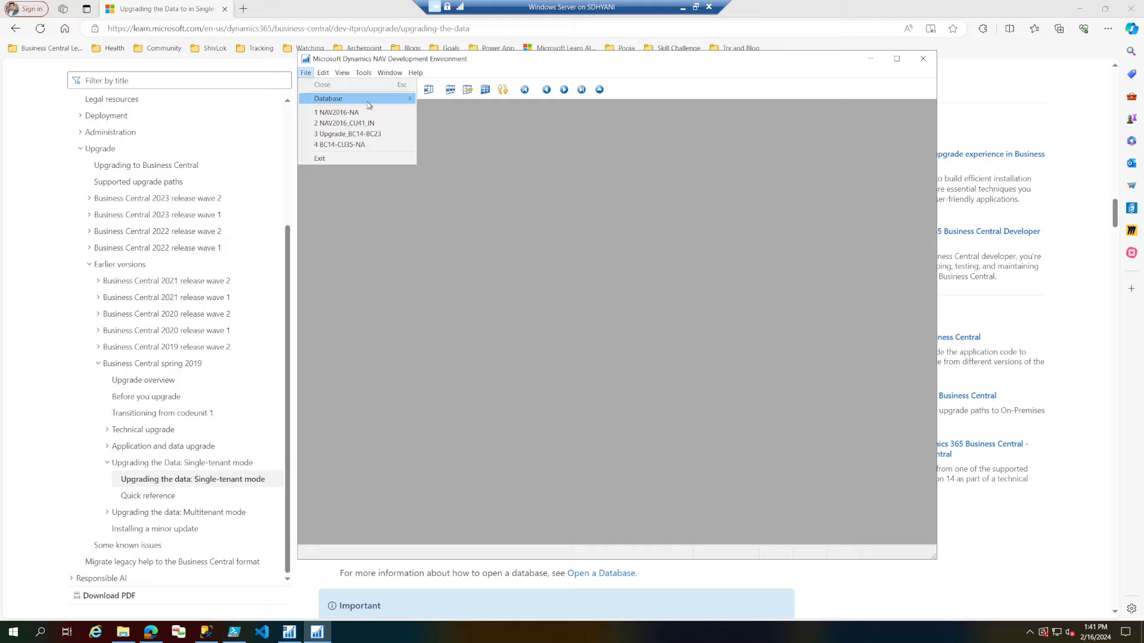
pyautogui.moveTo(358, 99)
pyautogui.click(457, 111)
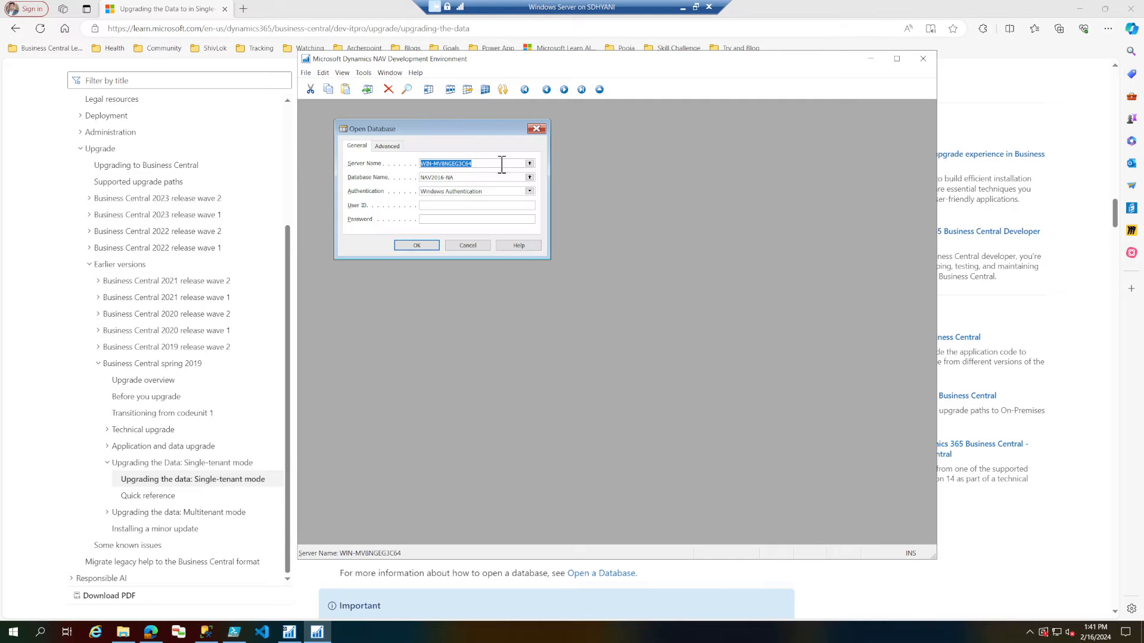
pyautogui.click(430, 249)
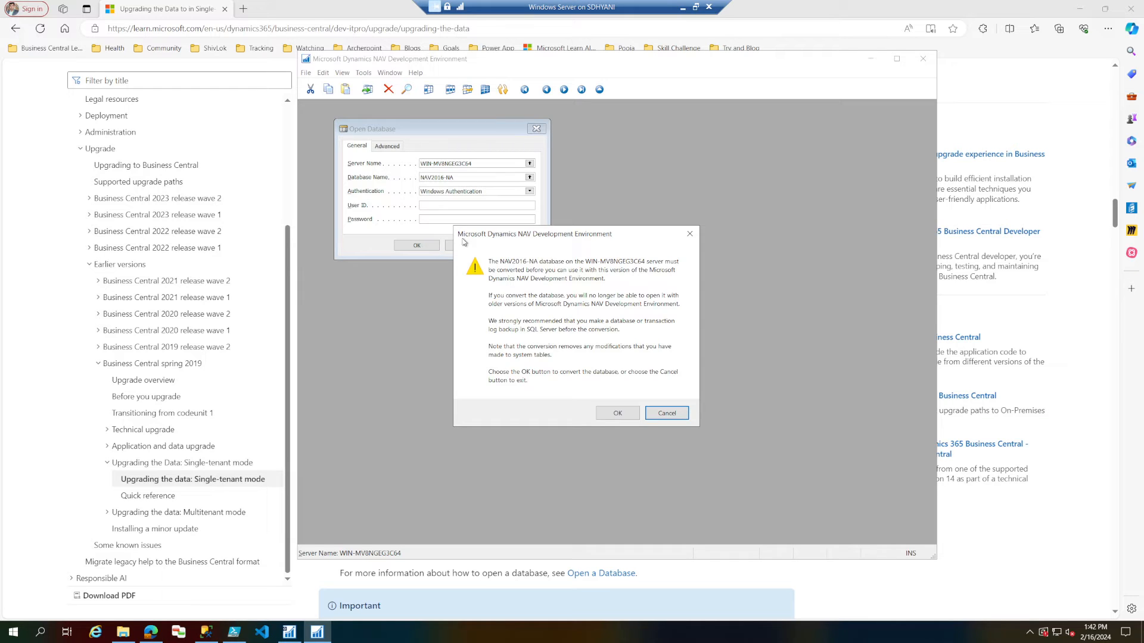
pyautogui.click(623, 416)
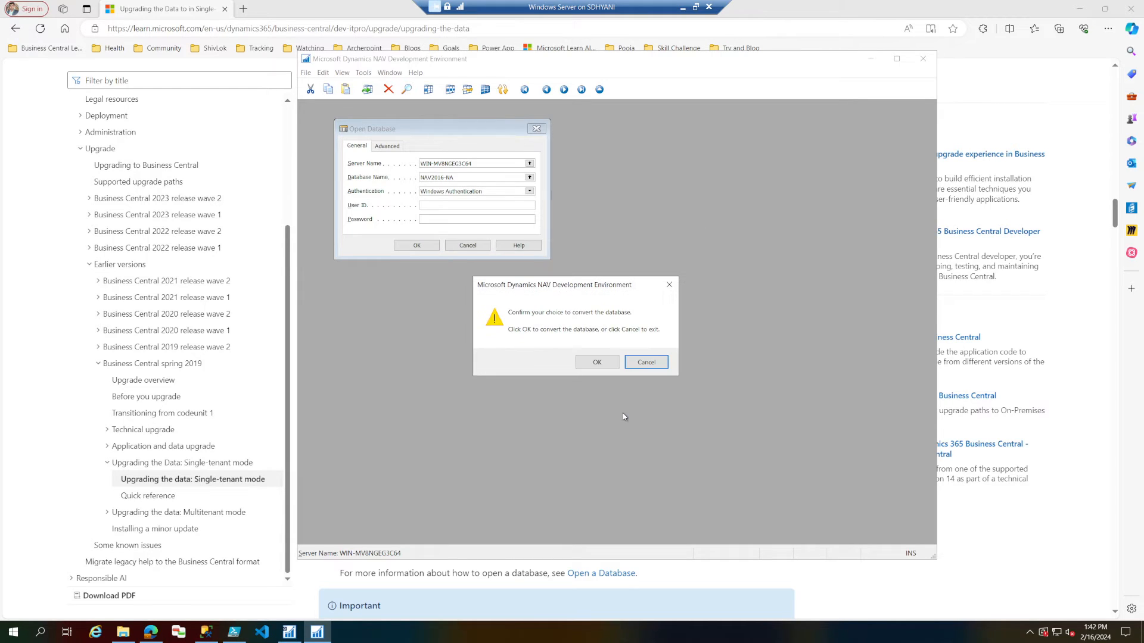
pyautogui.click(597, 362)
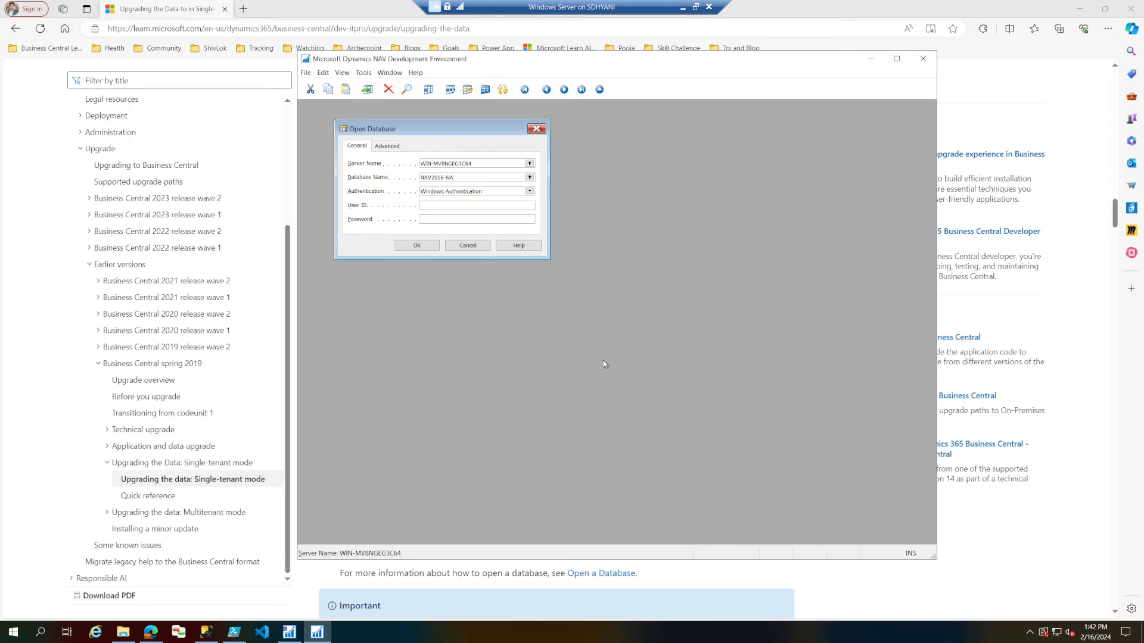
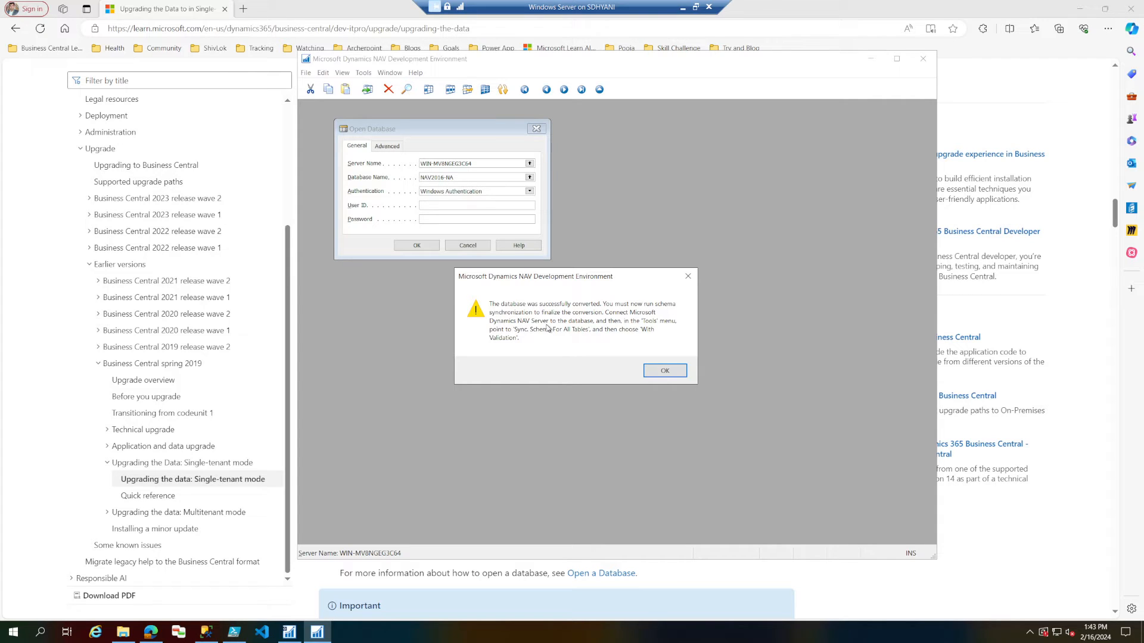
# Acknowledge the database conversion, maximize the Object Designer and check the program's version information.
pyautogui.click(662, 372)
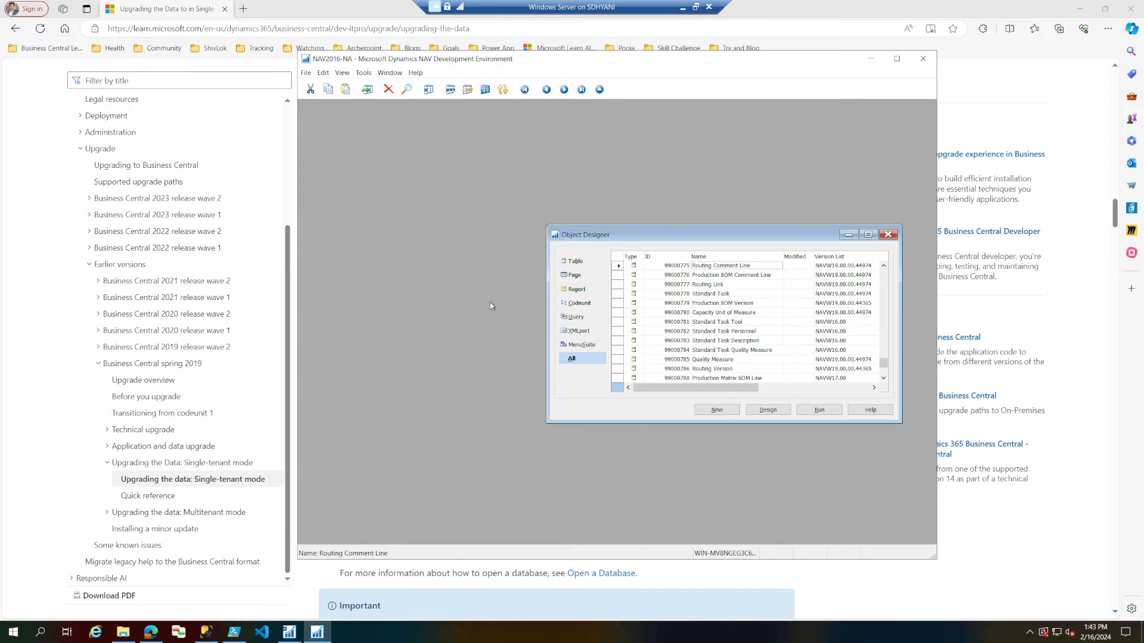
pyautogui.doubleClick(672, 239)
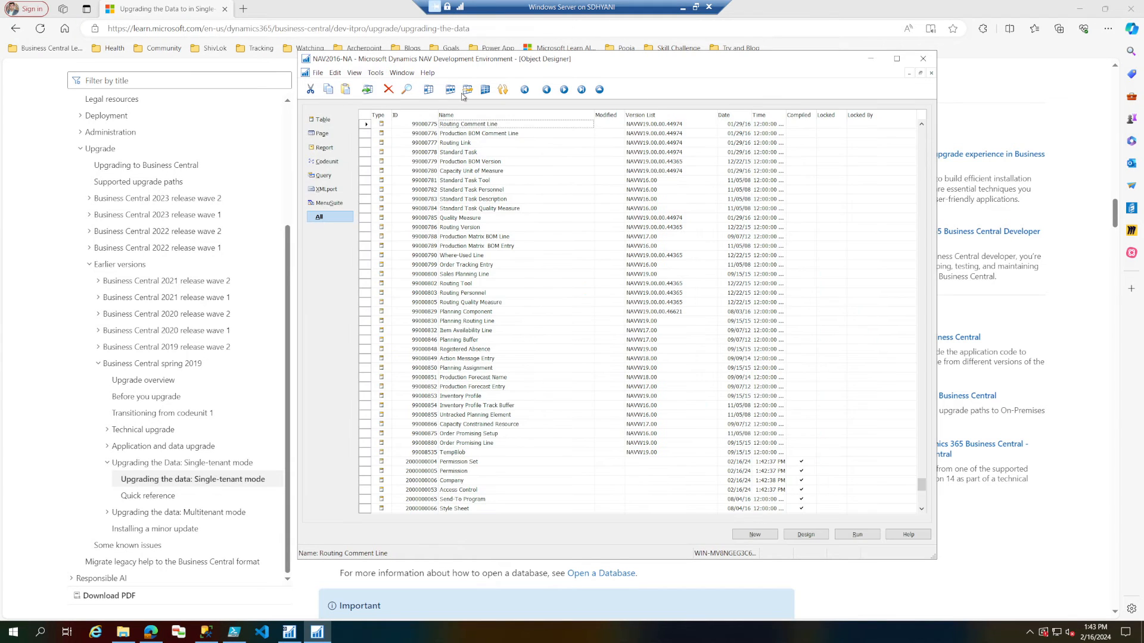
pyautogui.click(426, 74)
pyautogui.click(448, 106)
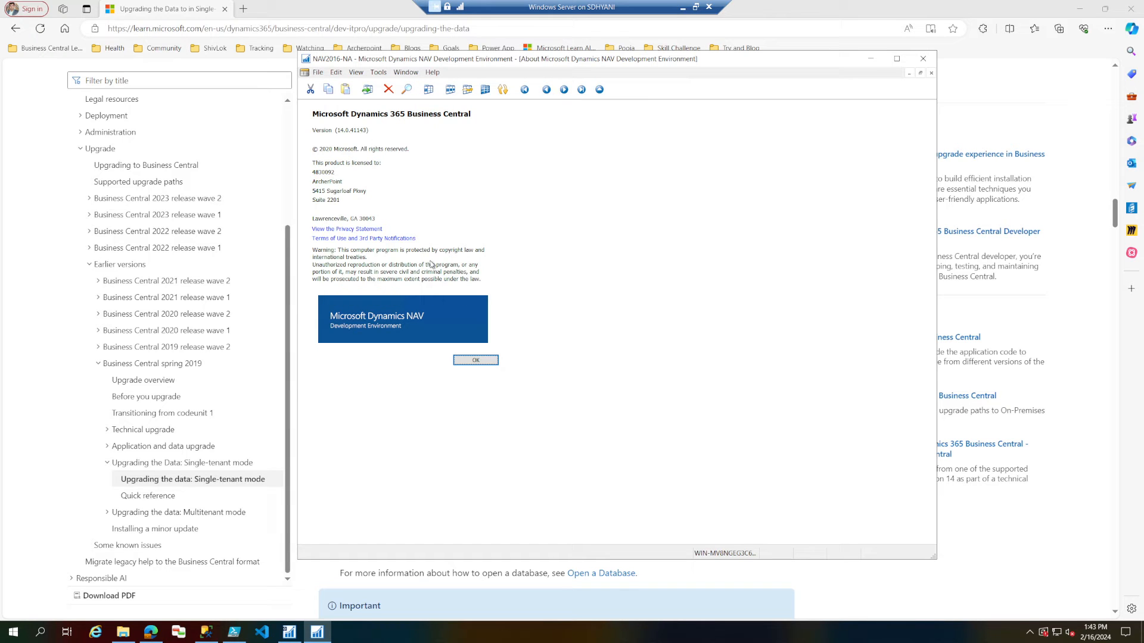
pyautogui.click(471, 359)
# Switch to the upgrade guide in the browser and read Task 7, including the instruction on the Synchronize Schema option.
pyautogui.click(44, 306)
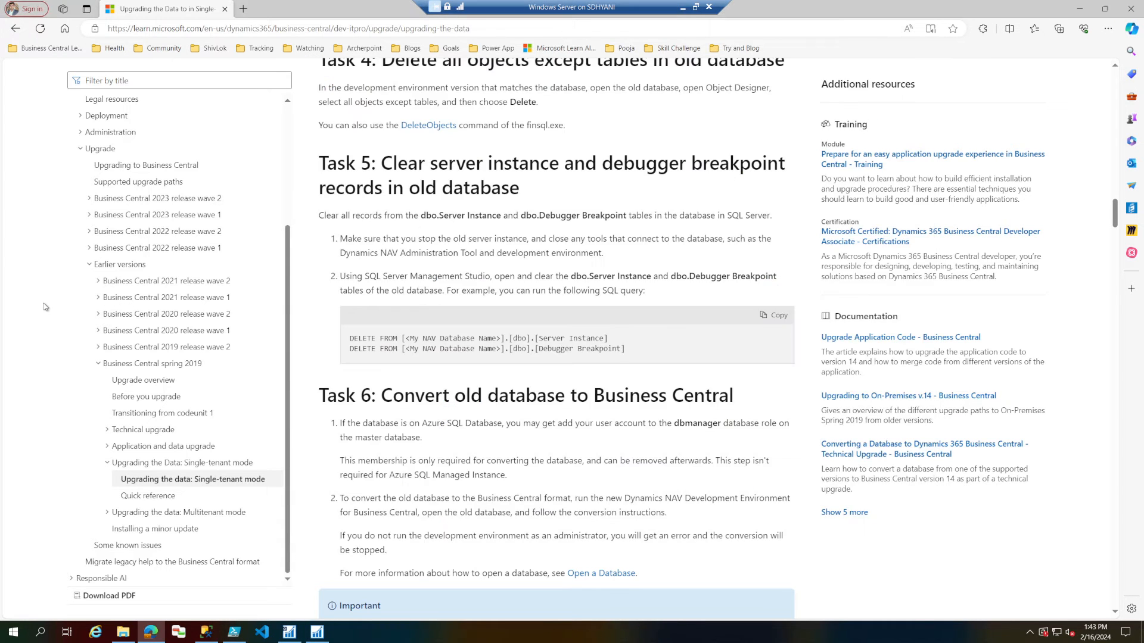
pyautogui.scroll(-3, 445, 366)
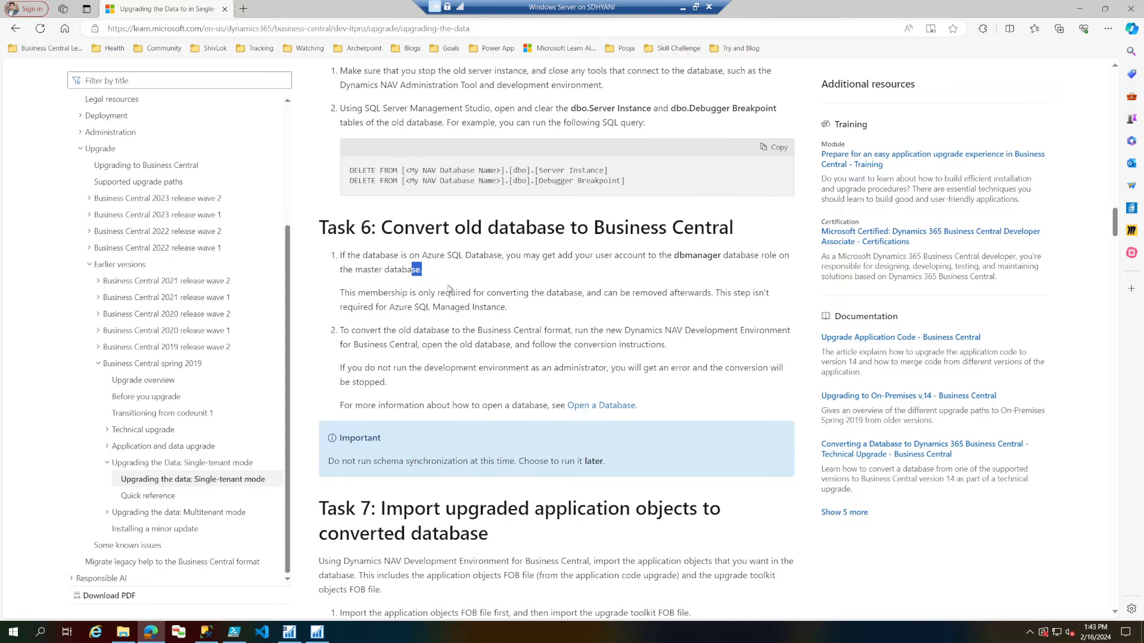
pyautogui.moveTo(413, 269); pyautogui.dragTo(462, 406)
pyautogui.scroll(-3, 468, 409)
pyautogui.scroll(-1, 467, 410)
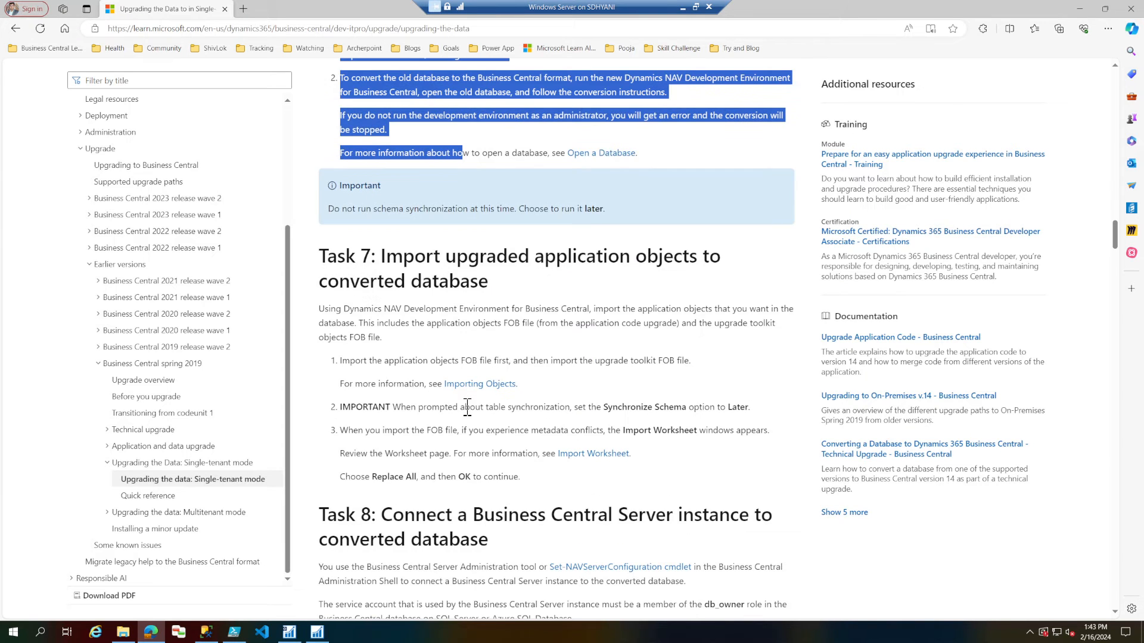
pyautogui.click(383, 255)
pyautogui.moveTo(414, 259); pyautogui.dragTo(563, 284)
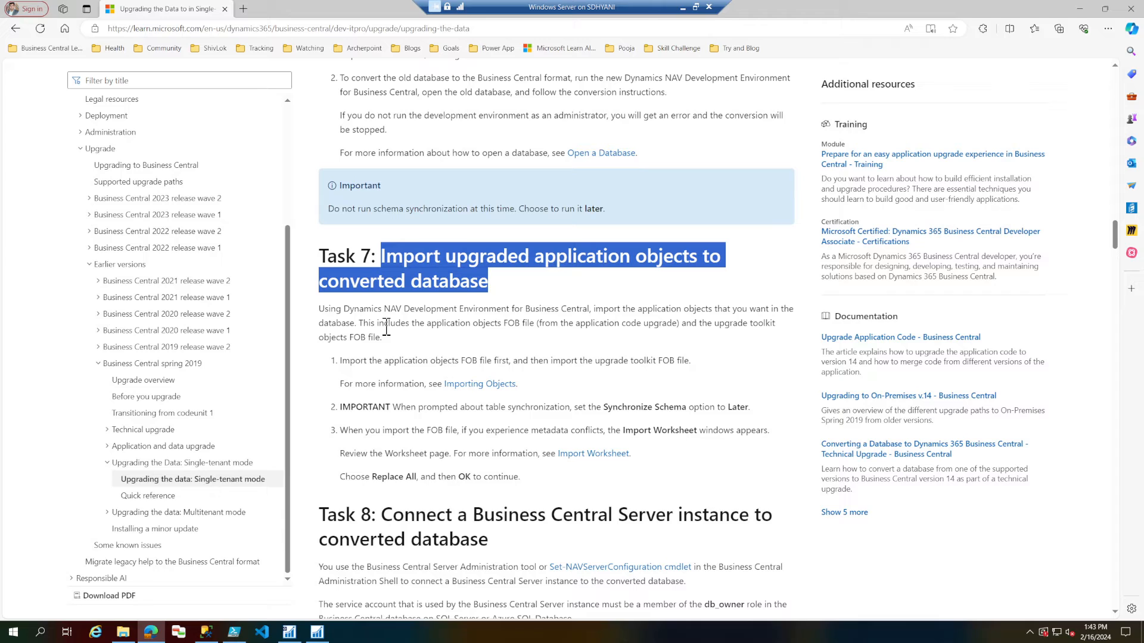
pyautogui.moveTo(340, 408); pyautogui.dragTo(757, 417)
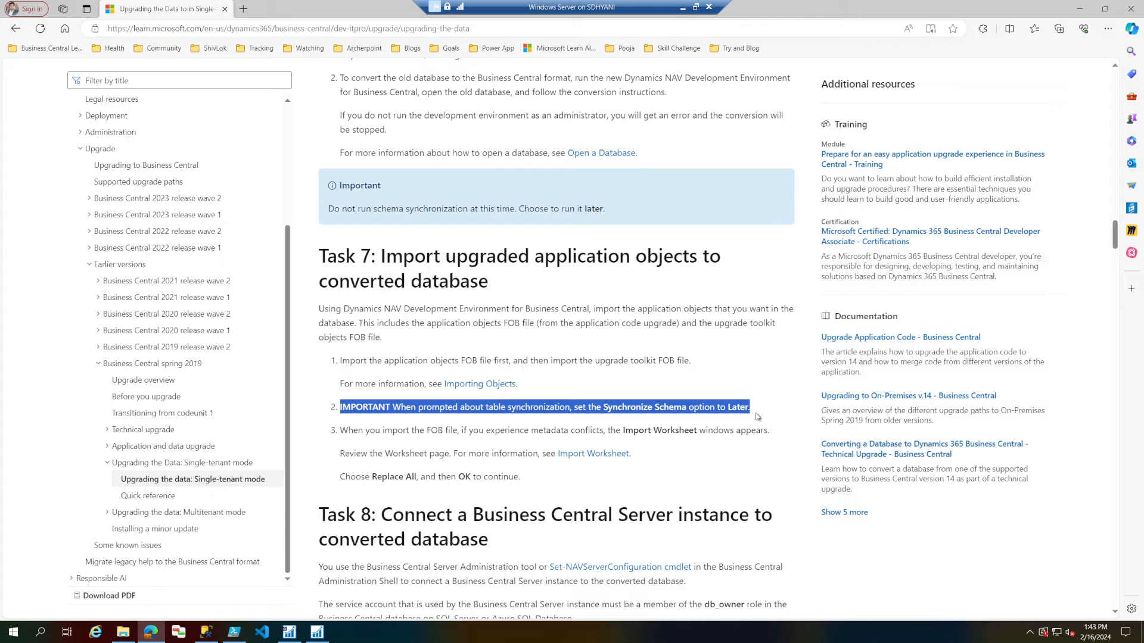
# In the Development Environment, import BC14_Merged_Objects from Documents, continue to the Import Worksheet and set all conflicting objects to be replaced.
pyautogui.click(317, 631)
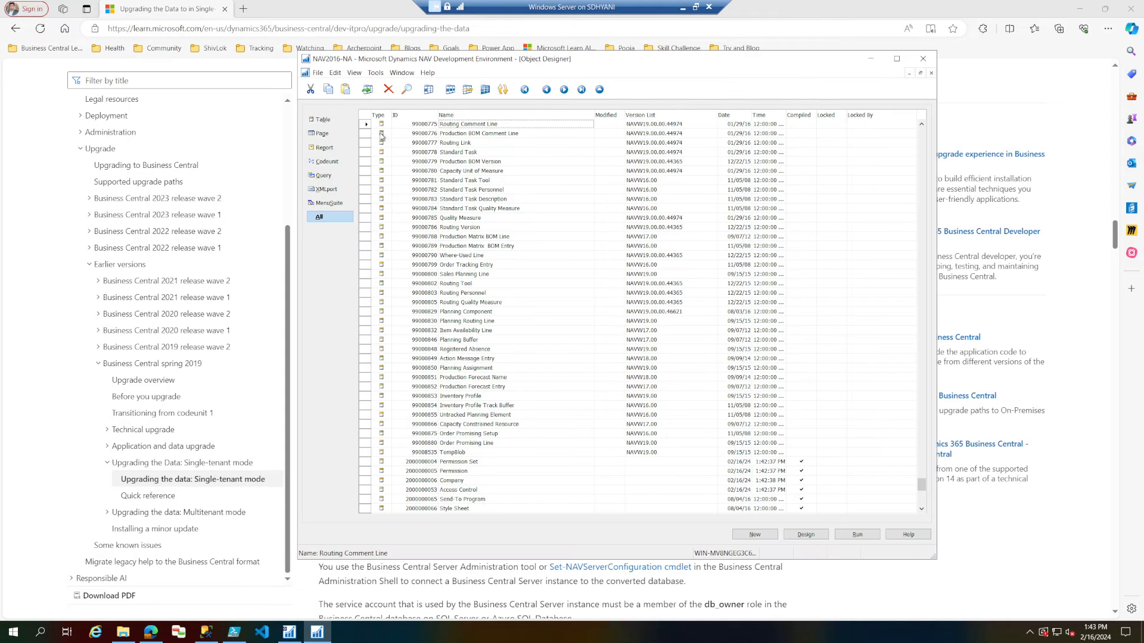
pyautogui.click(317, 72)
pyautogui.click(347, 171)
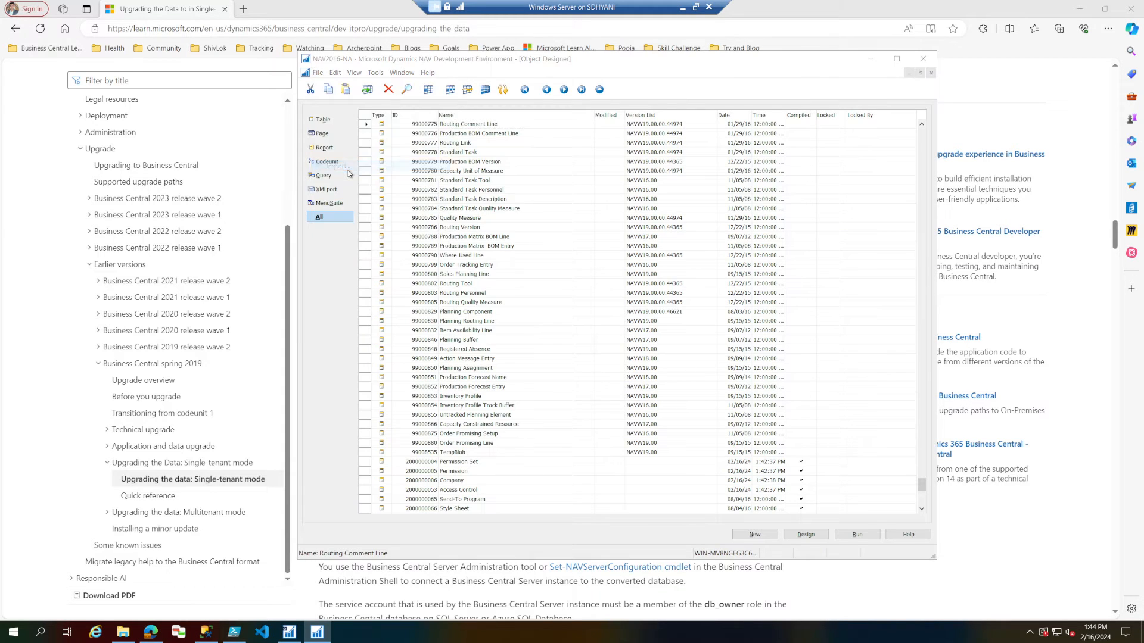
pyautogui.click(444, 197)
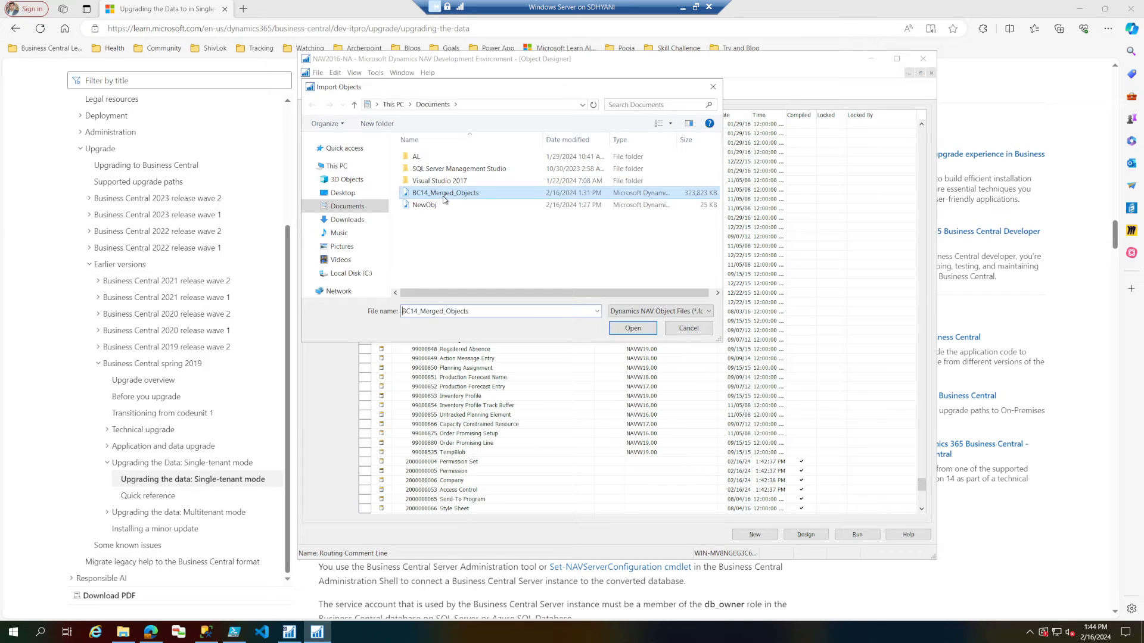
pyautogui.doubleClick(444, 193)
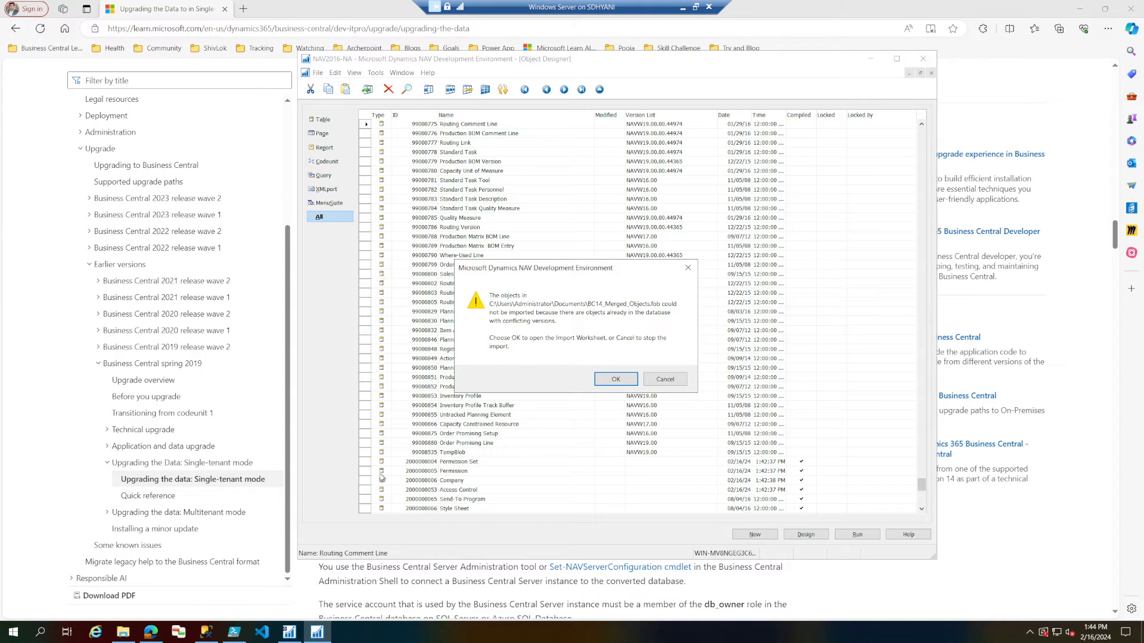
pyautogui.click(617, 380)
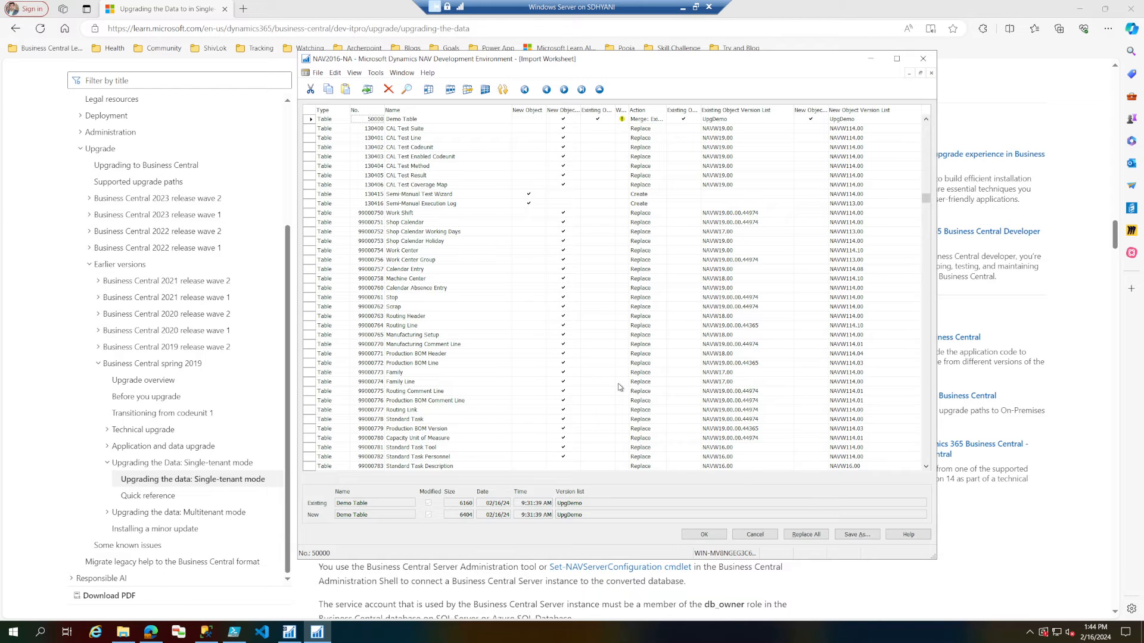
pyautogui.click(811, 534)
# Filter the Import Worksheet to Warning Yes, examine the version lists of the flagged tables and clear the filter.
pyautogui.moveTo(927, 201); pyautogui.dragTo(926, 108)
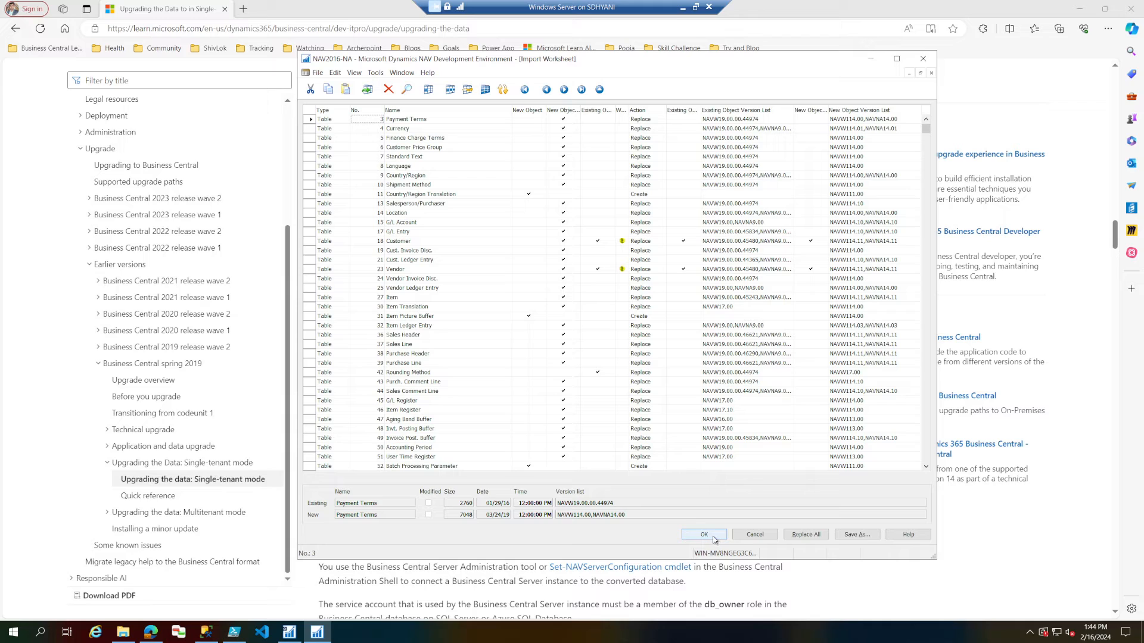
pyautogui.click(623, 242)
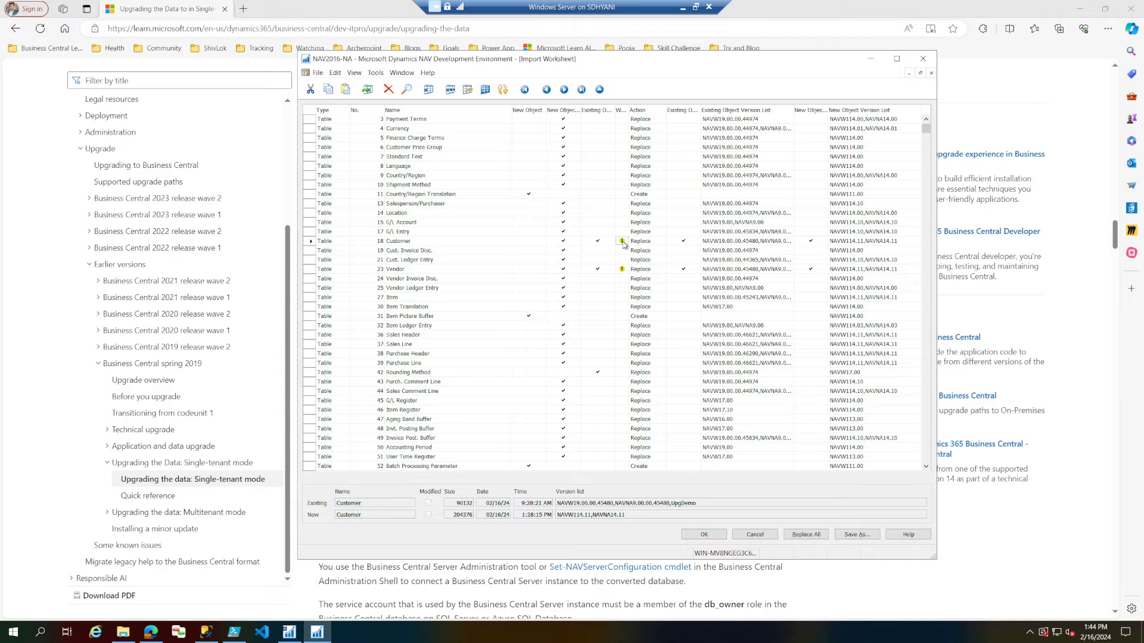
pyautogui.press('F7')
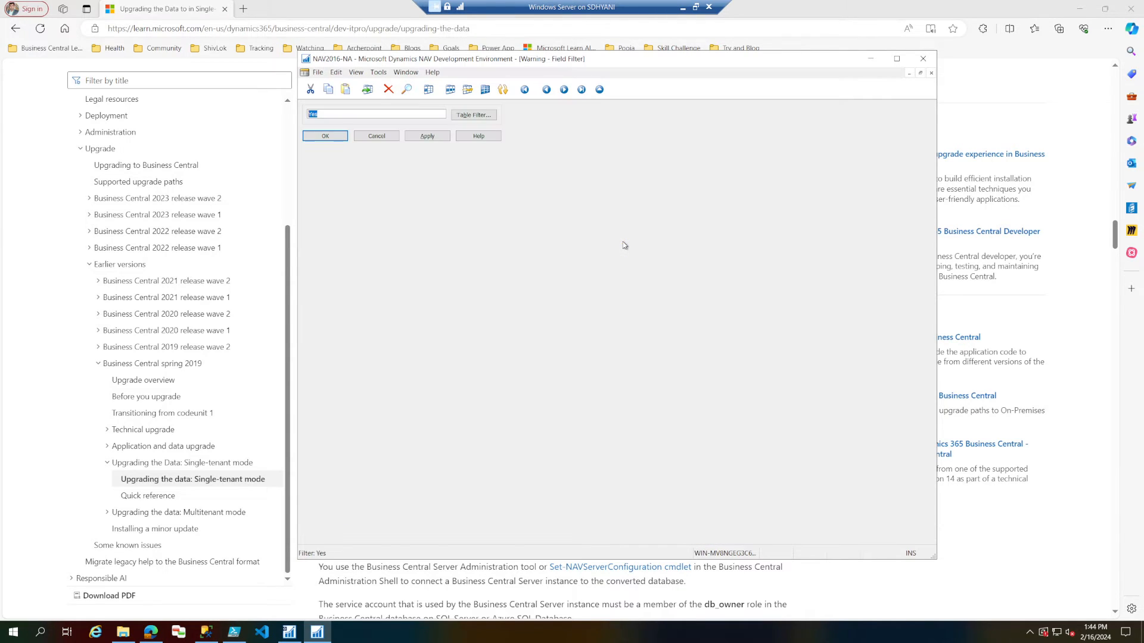
pyautogui.click(345, 139)
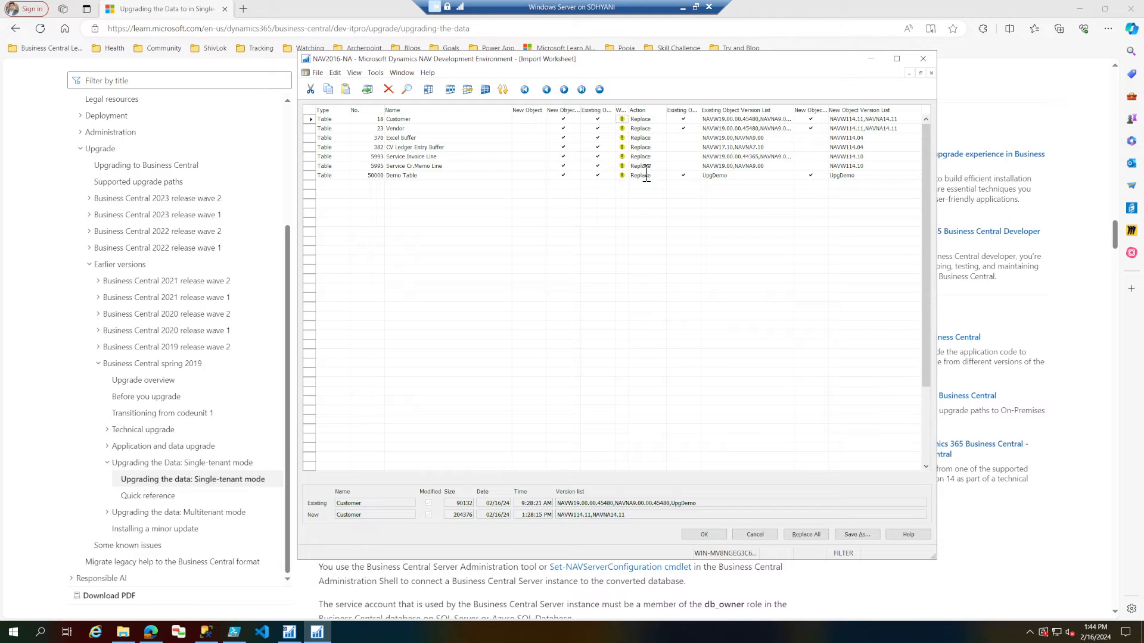
pyautogui.click(769, 166)
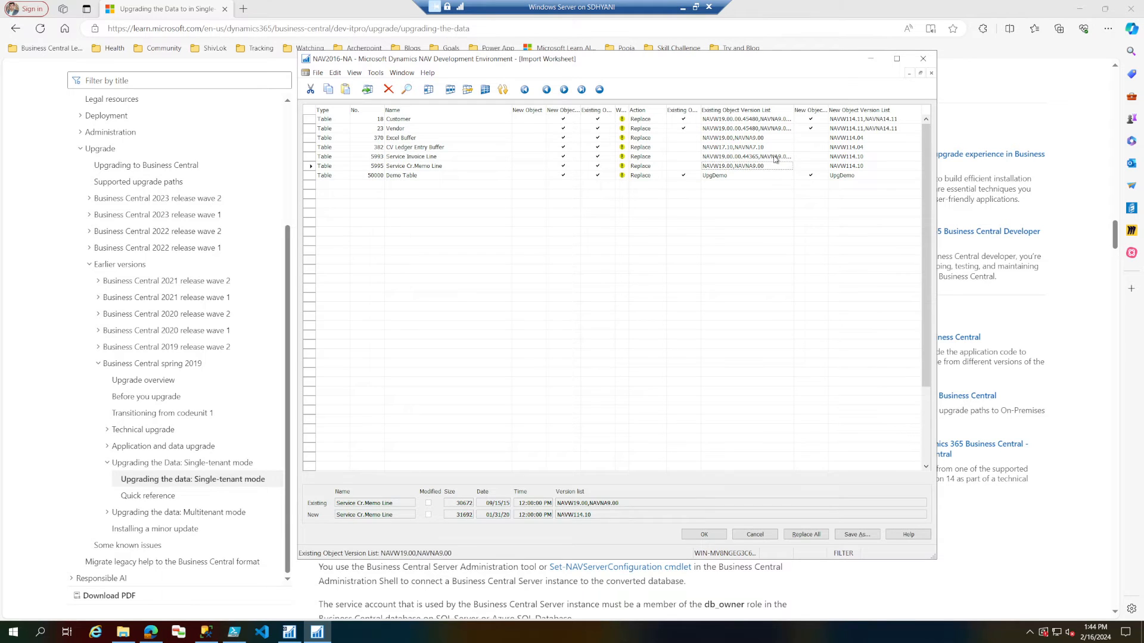
pyautogui.click(776, 147)
pyautogui.click(776, 138)
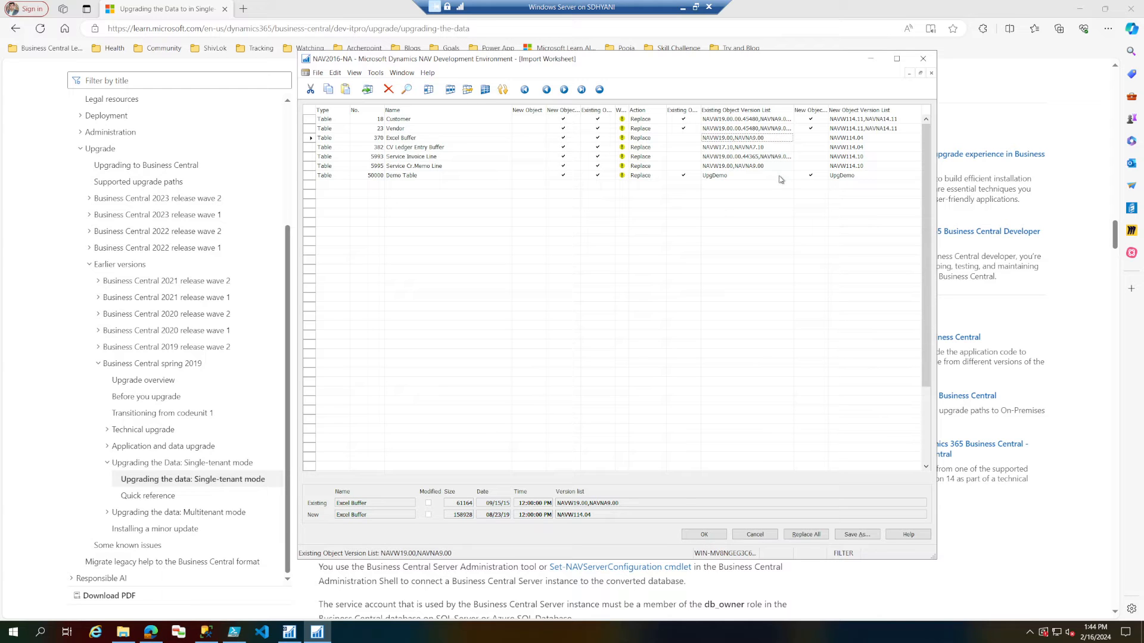
pyautogui.click(484, 89)
pyautogui.click(486, 156)
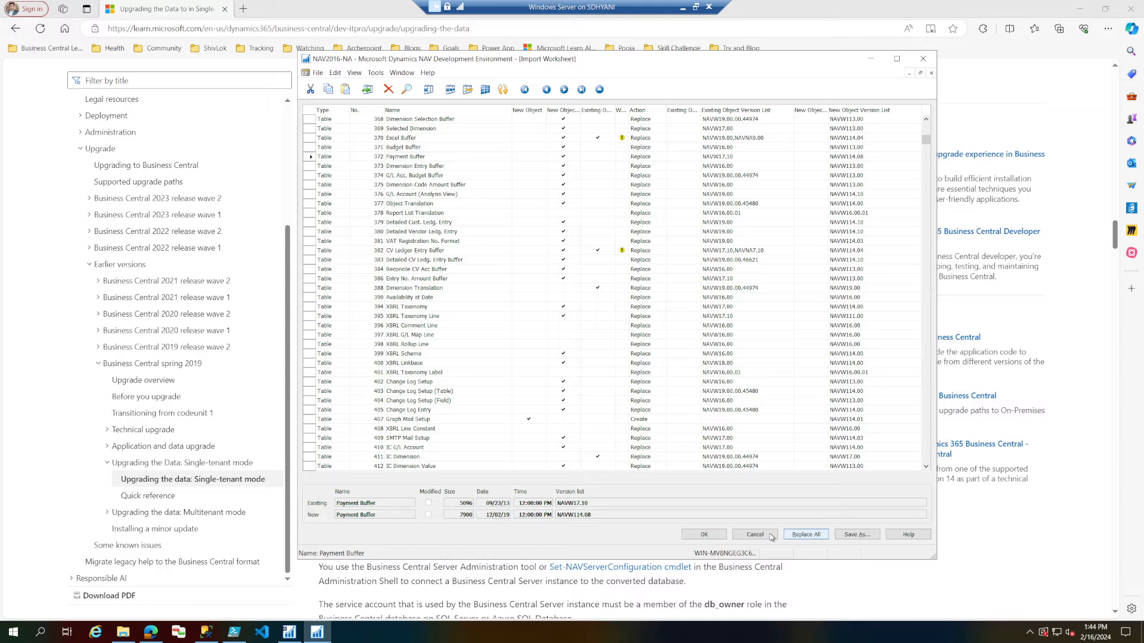
# Accept the Import Worksheet and run the import with Synchronize Schema set to Later.
pyautogui.click(710, 534)
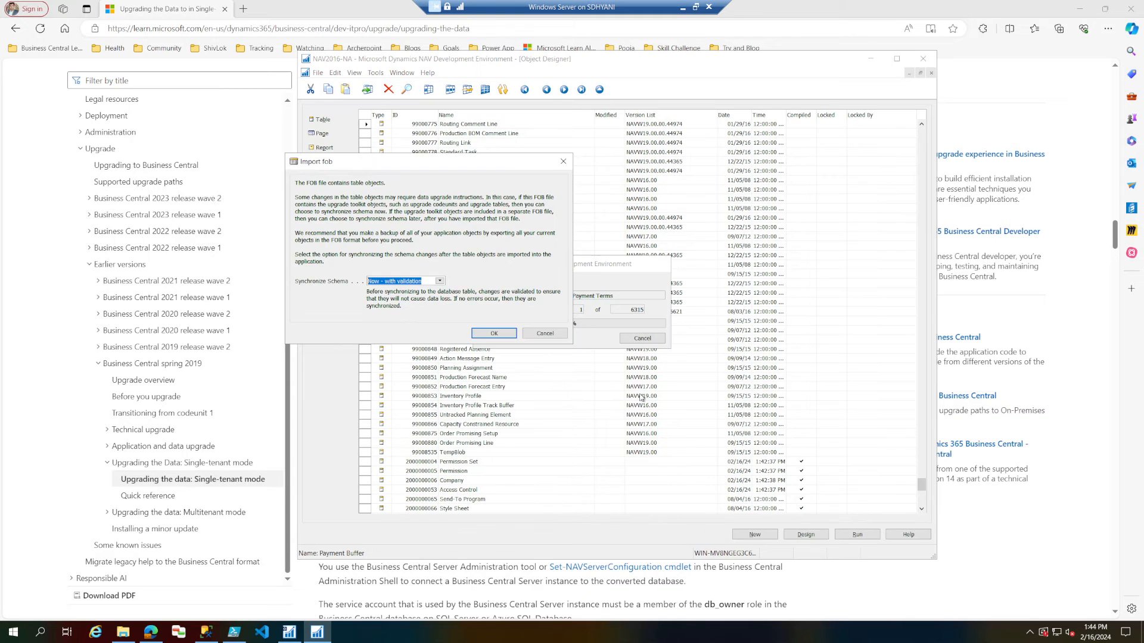
pyautogui.click(439, 280)
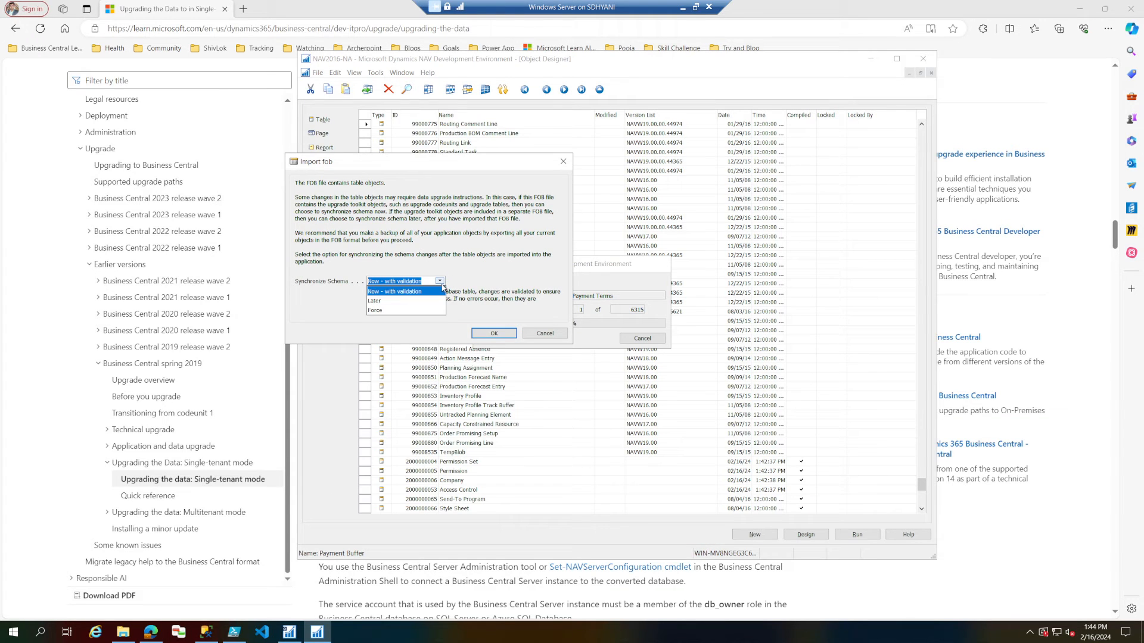
pyautogui.click(387, 301)
pyautogui.click(494, 333)
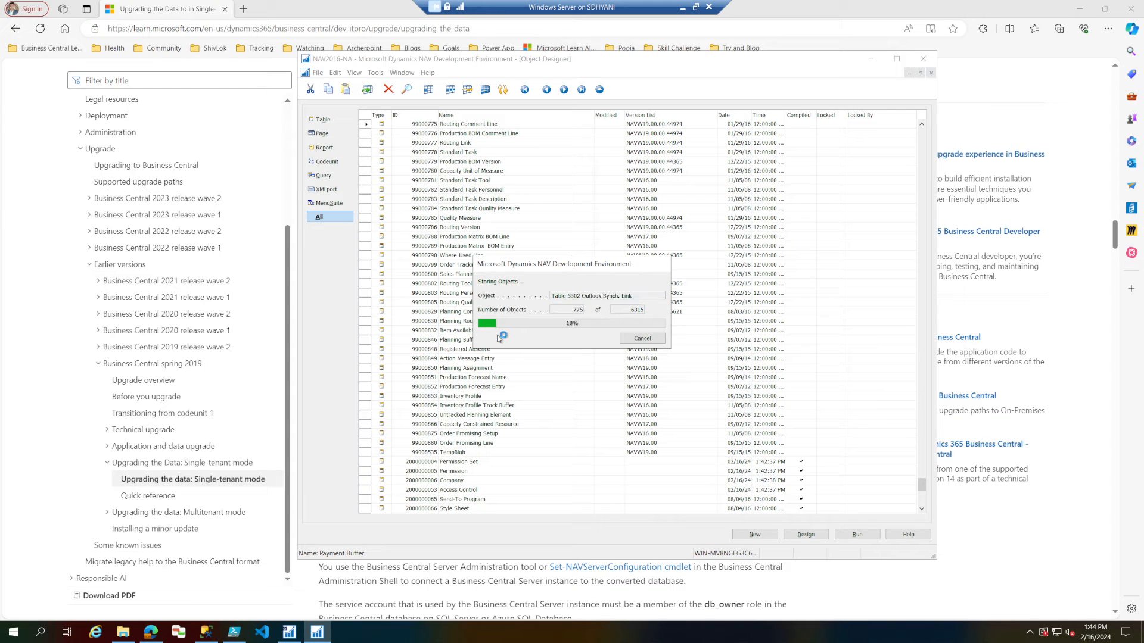
# Return to the guide and review Task 7's instructions on the Import Worksheet and the upgrade toolkit FOB file.
pyautogui.click(36, 346)
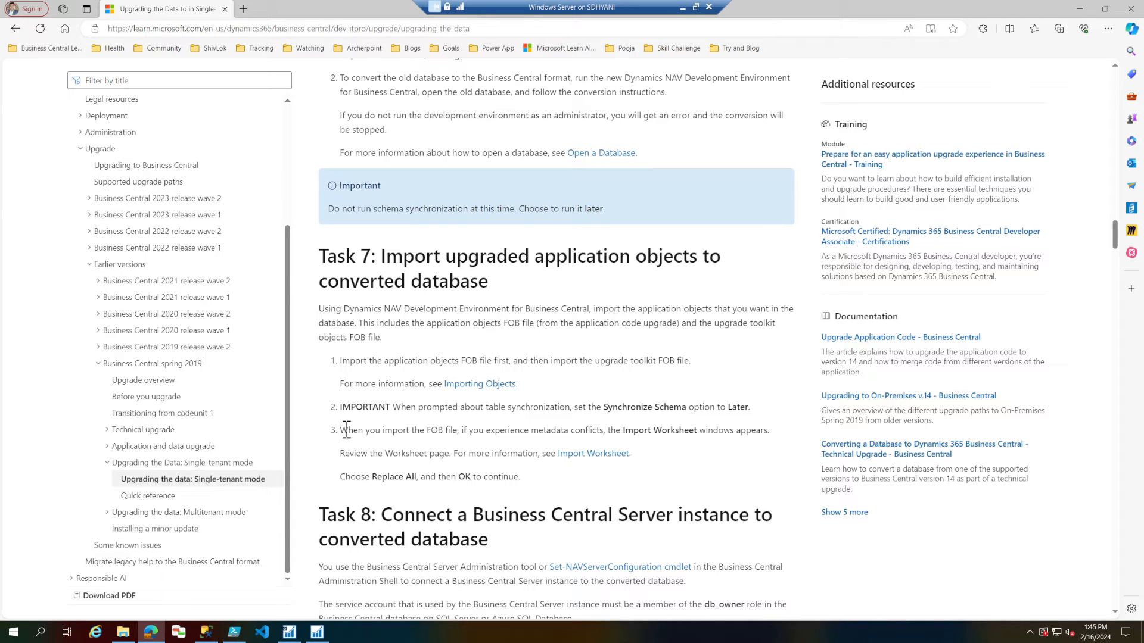
pyautogui.moveTo(340, 430); pyautogui.dragTo(527, 485)
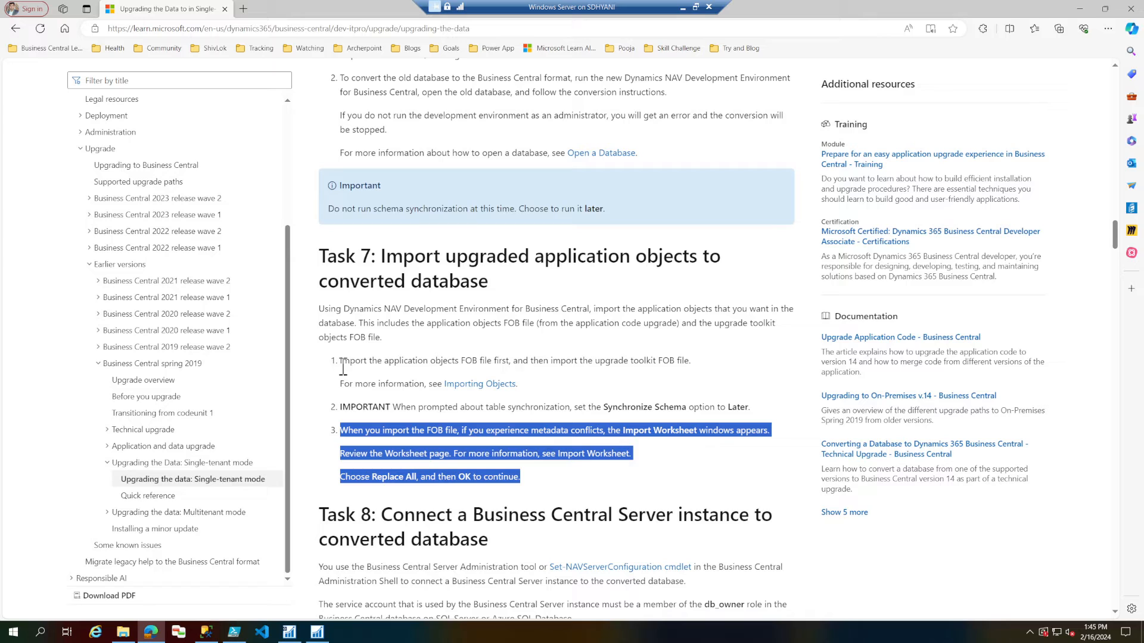
pyautogui.moveTo(341, 361); pyautogui.dragTo(689, 361)
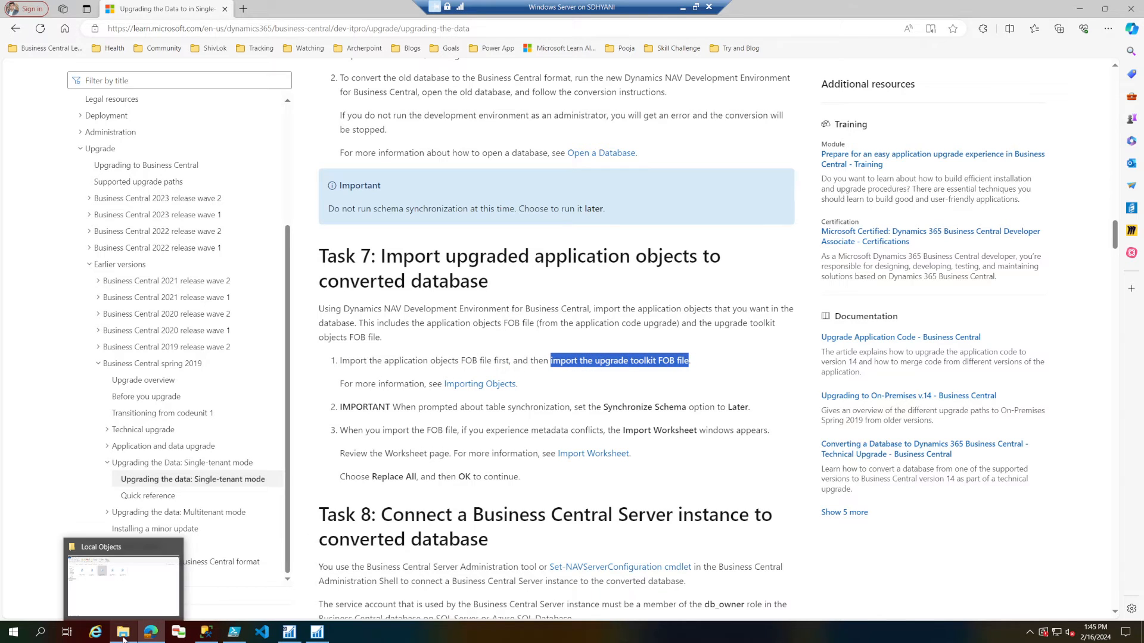
# Switch to File Explorer, copy the folder path C:\BC-Demo\BC14-CU 10\UpgradeToolKit\Local Objects and minimize the window.
pyautogui.click(124, 635)
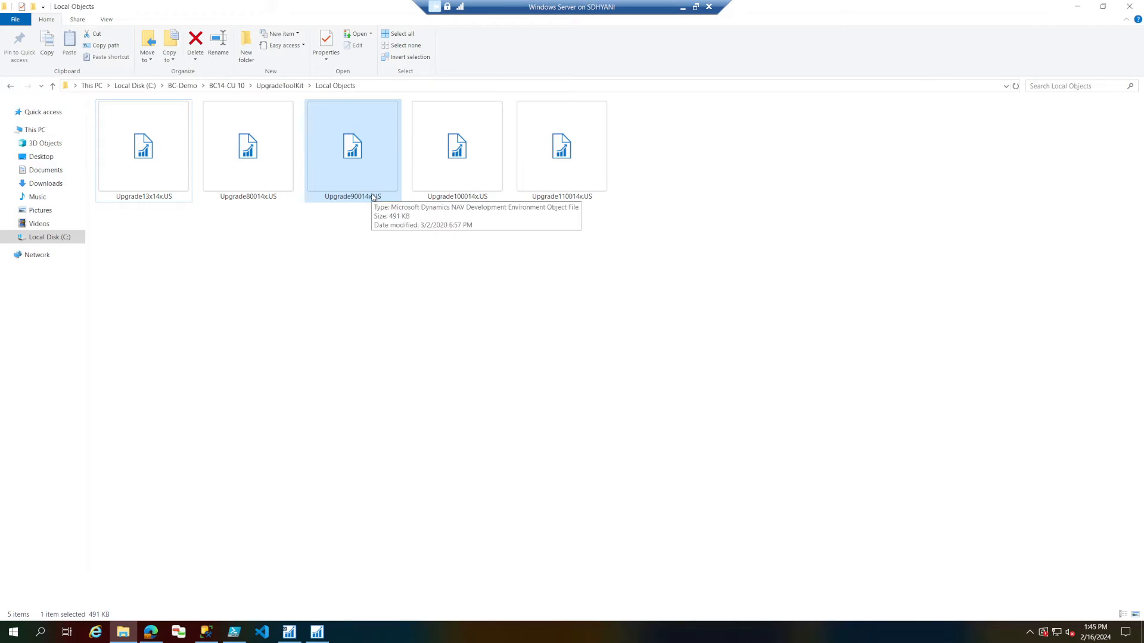
pyautogui.click(409, 87)
pyautogui.rightClick(408, 87)
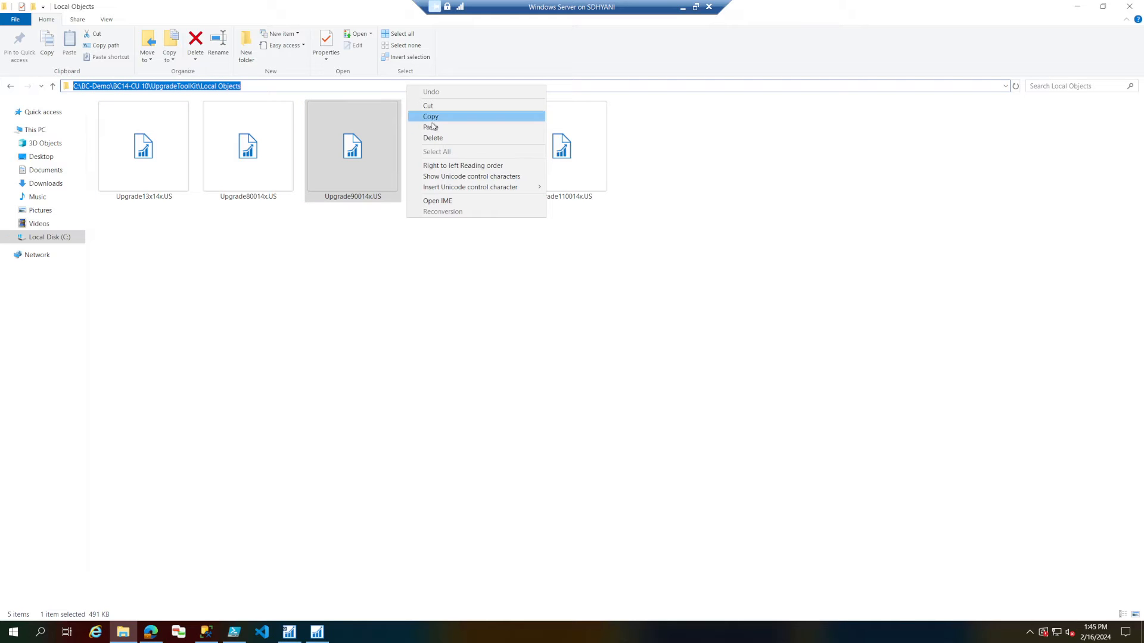
pyautogui.click(433, 127)
pyautogui.click(430, 123)
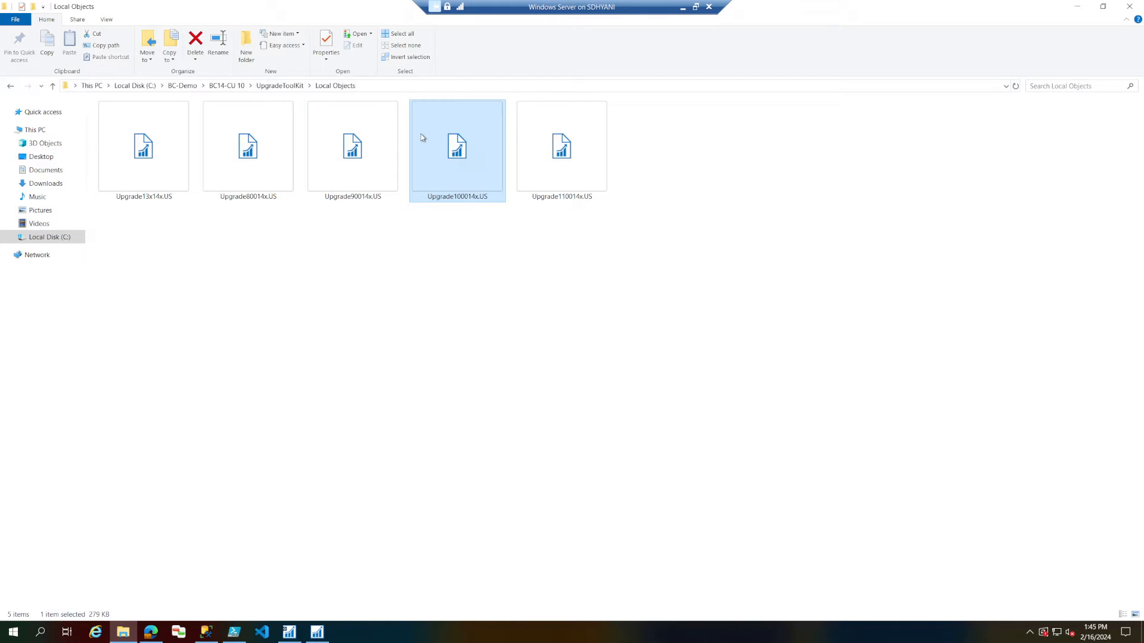
pyautogui.click(392, 85)
pyautogui.rightClick(392, 86)
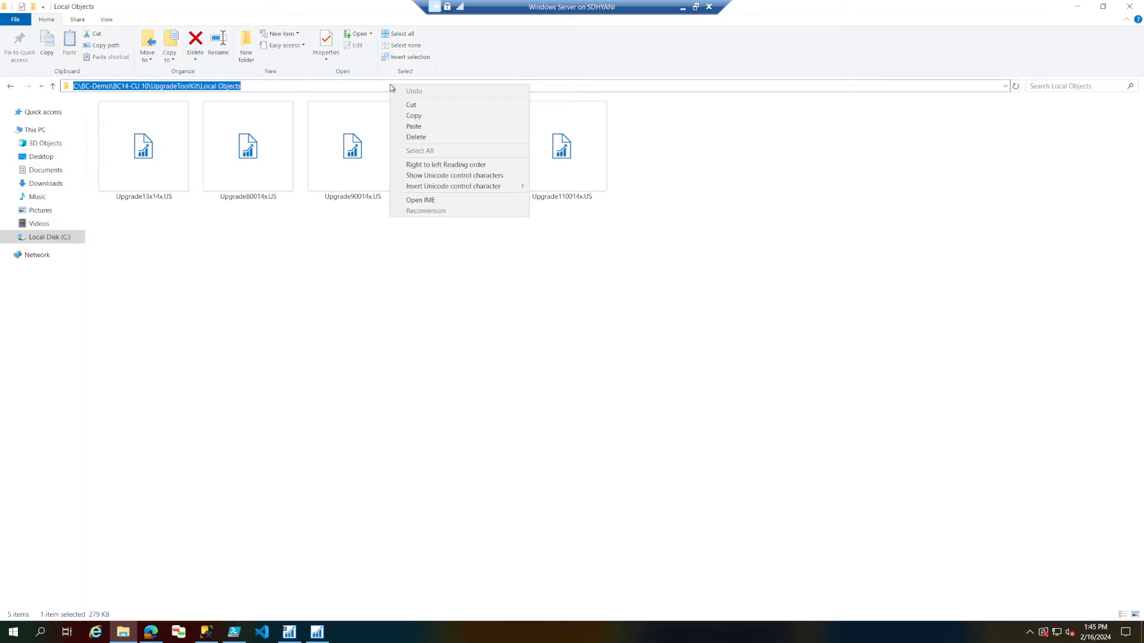
pyautogui.click(414, 114)
pyautogui.click(375, 288)
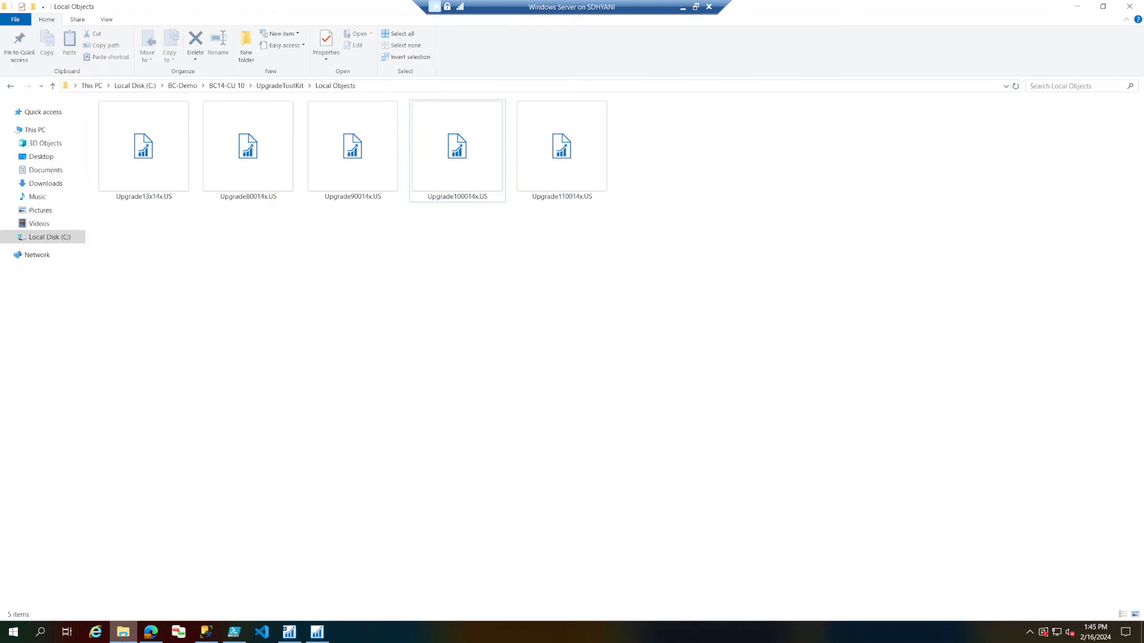
pyautogui.click(124, 637)
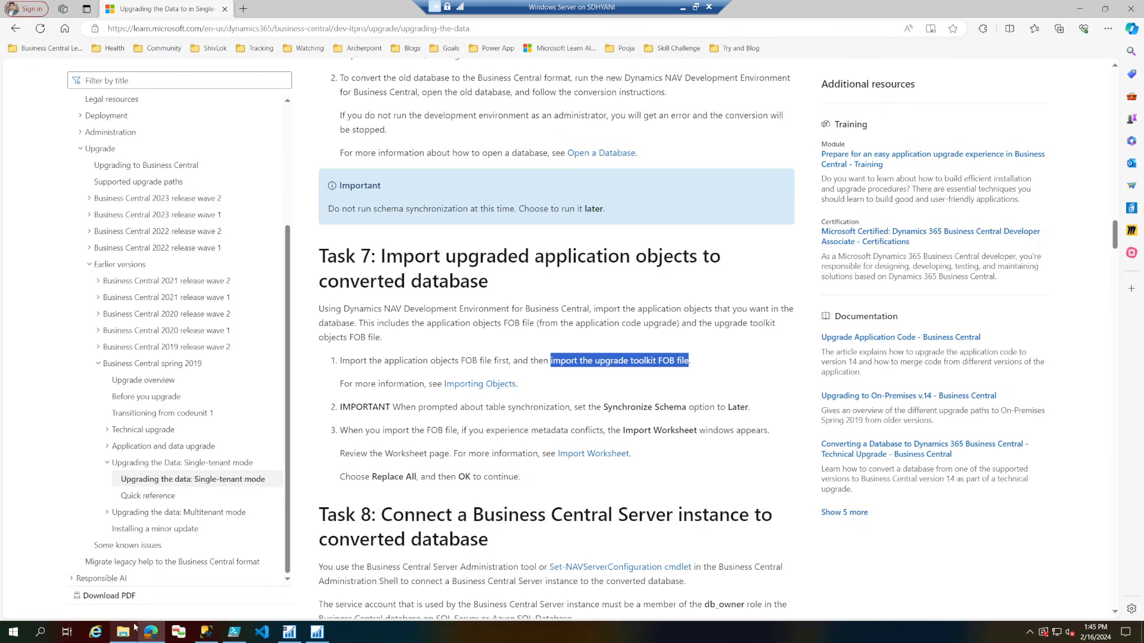
# Switch back to the Development Environment and close the summary of the finished object import.
pyautogui.click(317, 631)
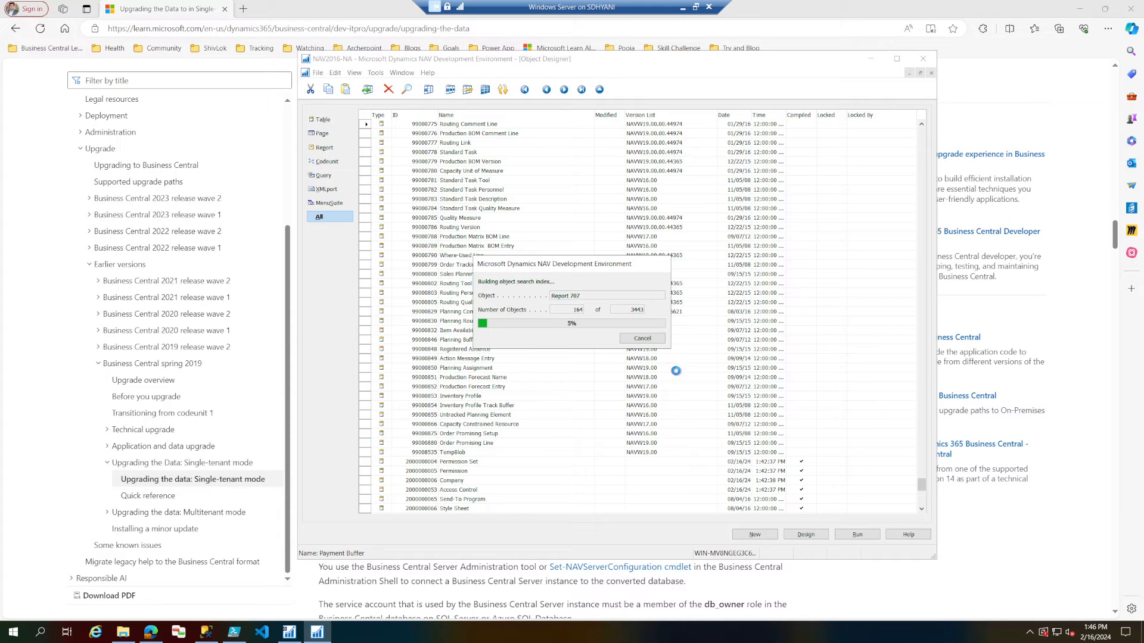
pyautogui.click(642, 338)
pyautogui.click(905, 535)
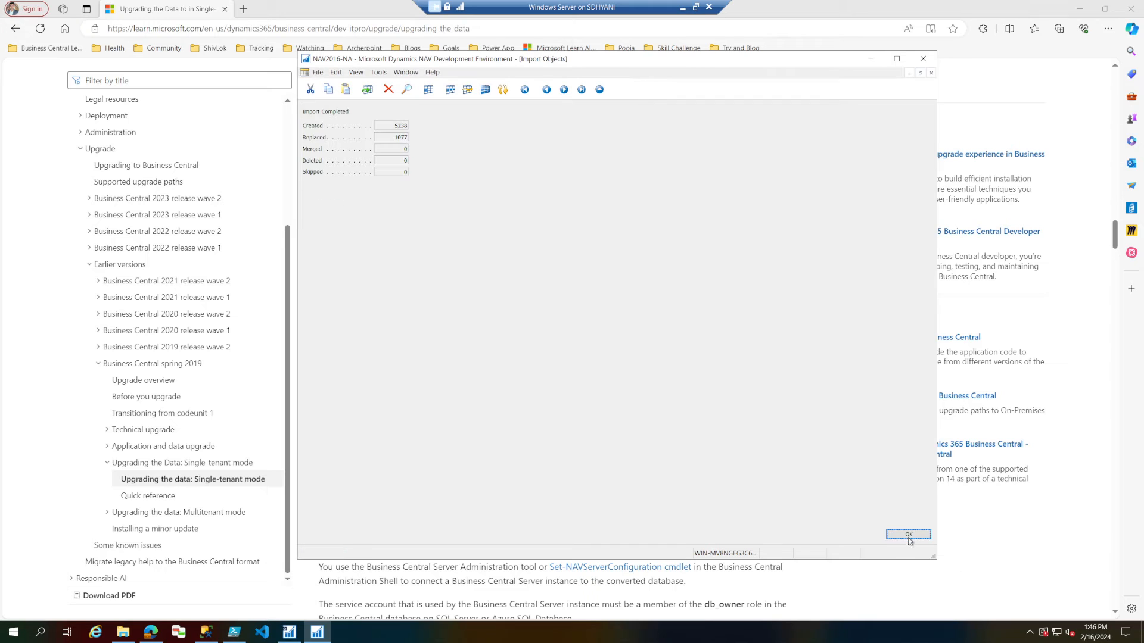
# Import the upgrade toolkit file Upgrade90014x.US from the copied Local Objects folder path and open the Import Worksheet.
pyautogui.click(318, 73)
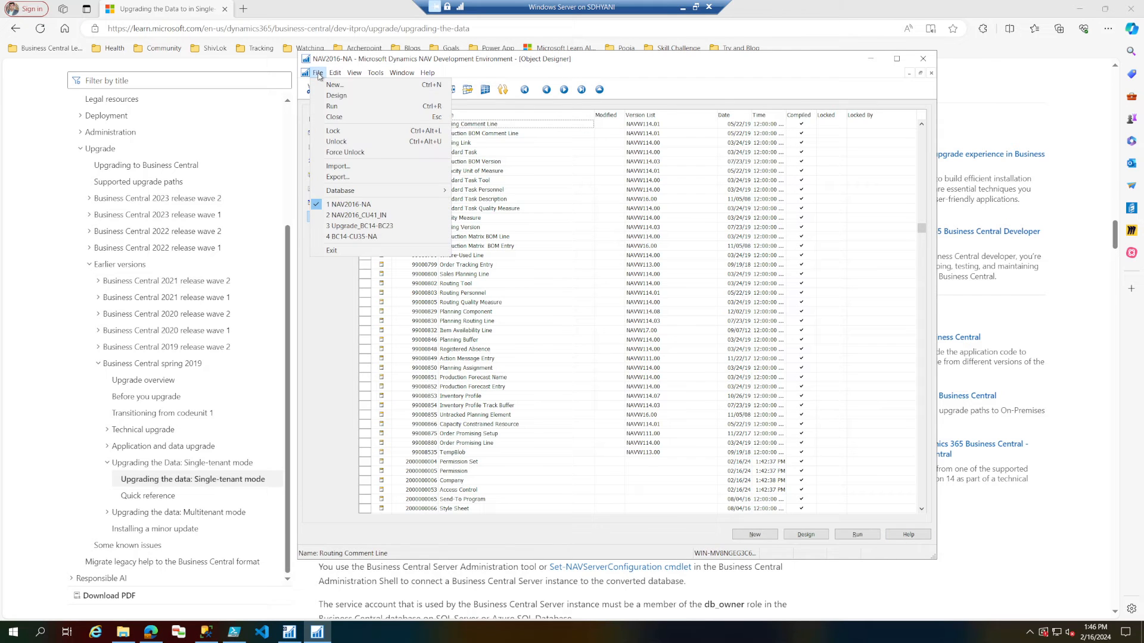
pyautogui.click(338, 167)
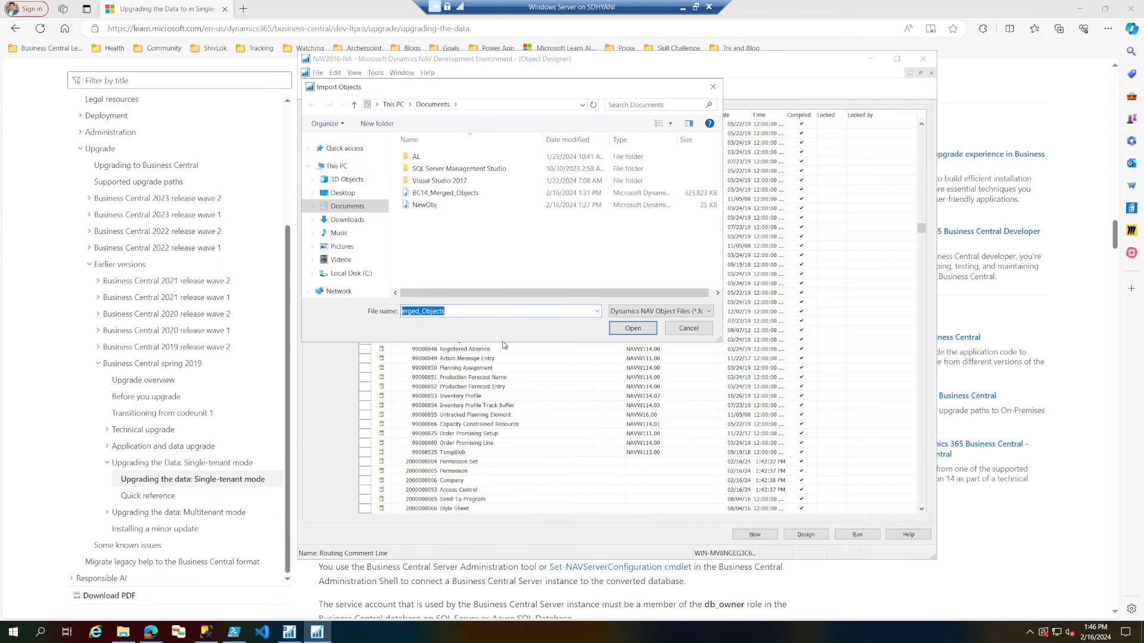
pyautogui.rightClick(508, 312)
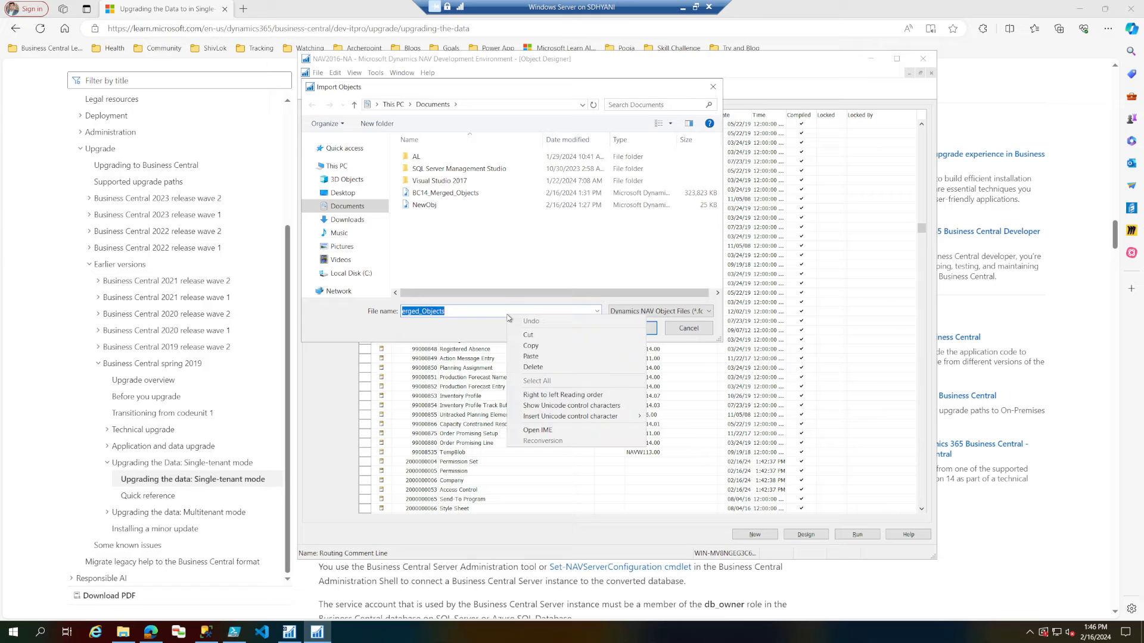
pyautogui.click(539, 357)
pyautogui.press('Return')
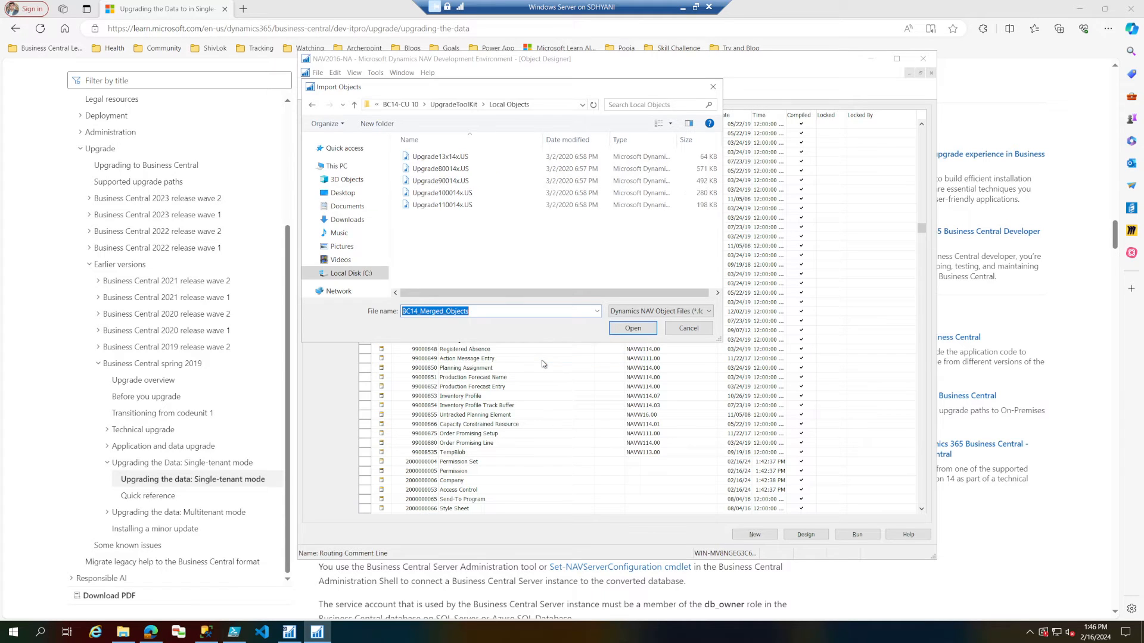
pyautogui.click(465, 181)
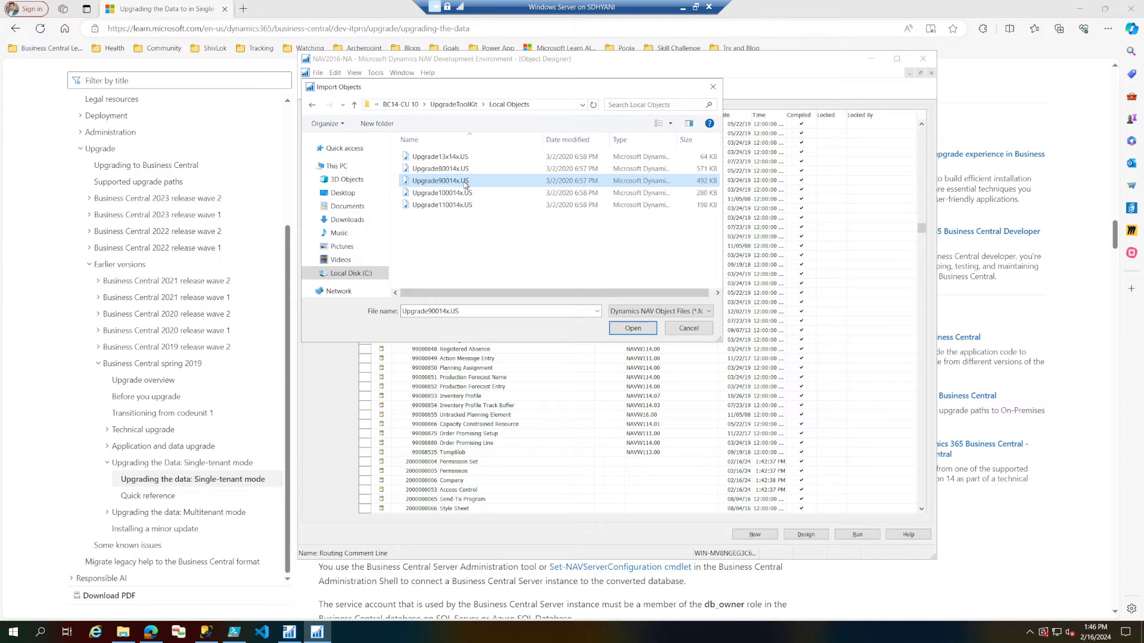
pyautogui.click(631, 329)
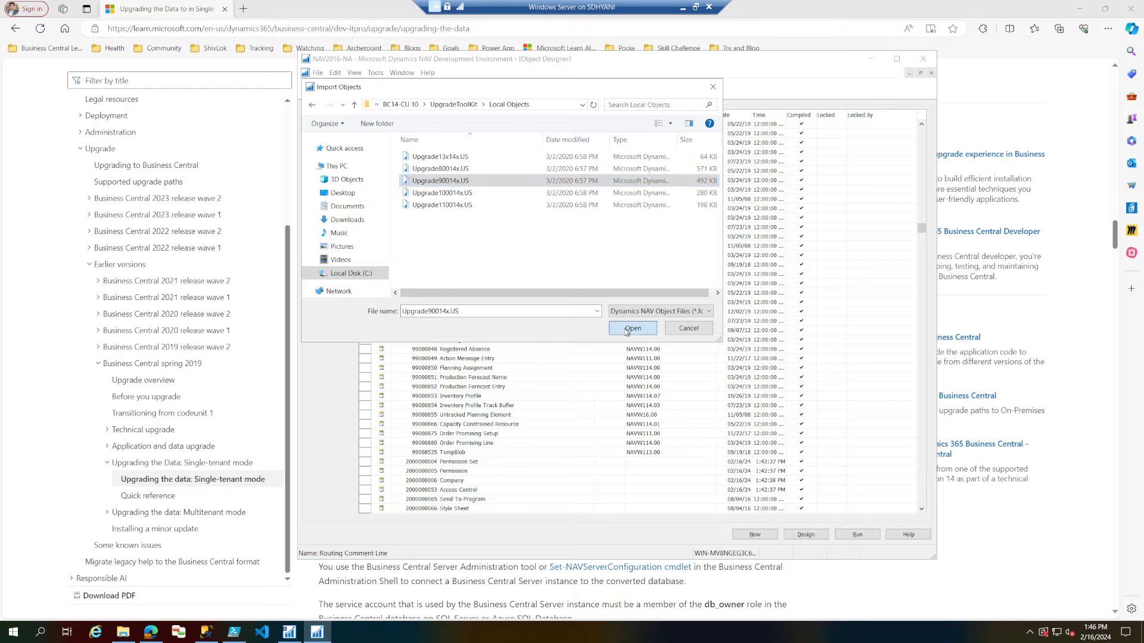
pyautogui.click(615, 366)
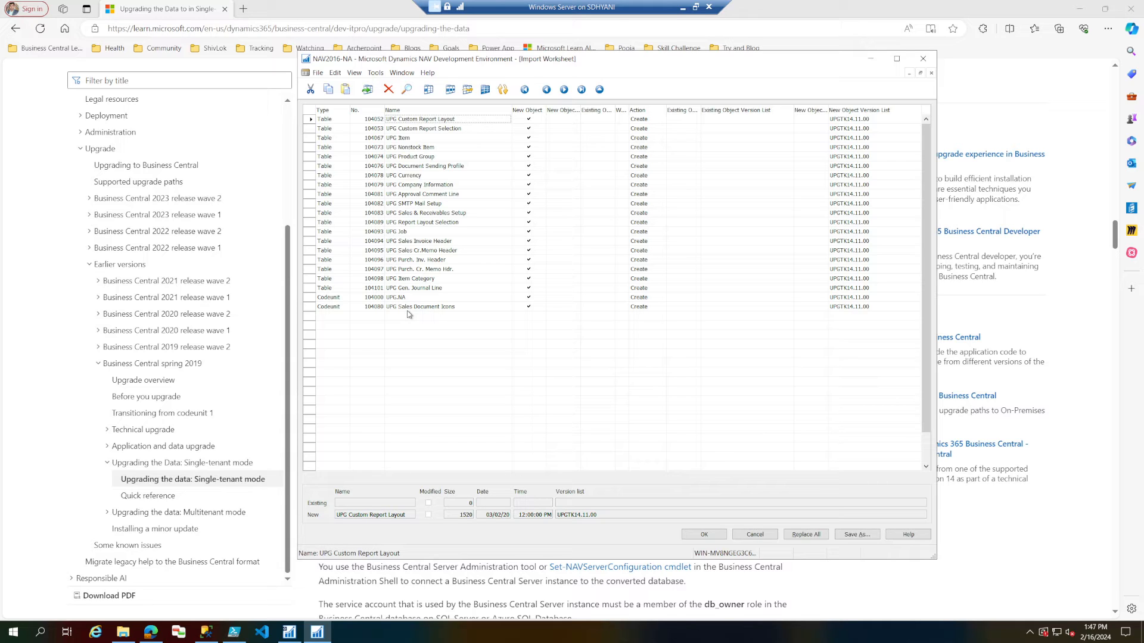
# Review the toolkit objects in the Import Worksheet, set them all to be replaced and accept the worksheet.
pyautogui.click(448, 289)
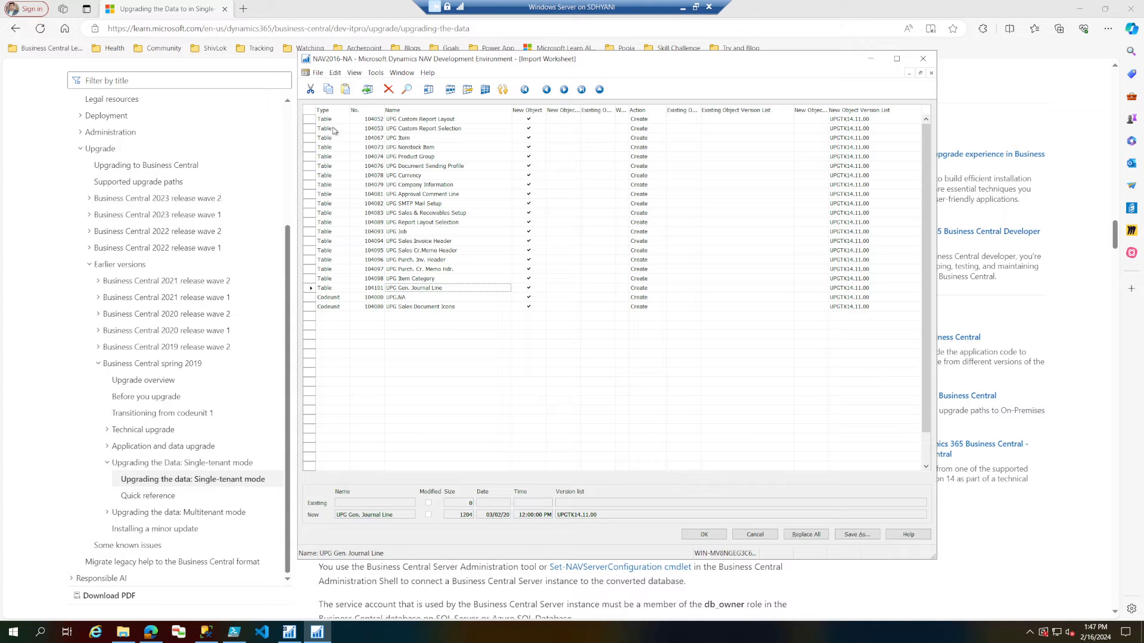
pyautogui.click(315, 110)
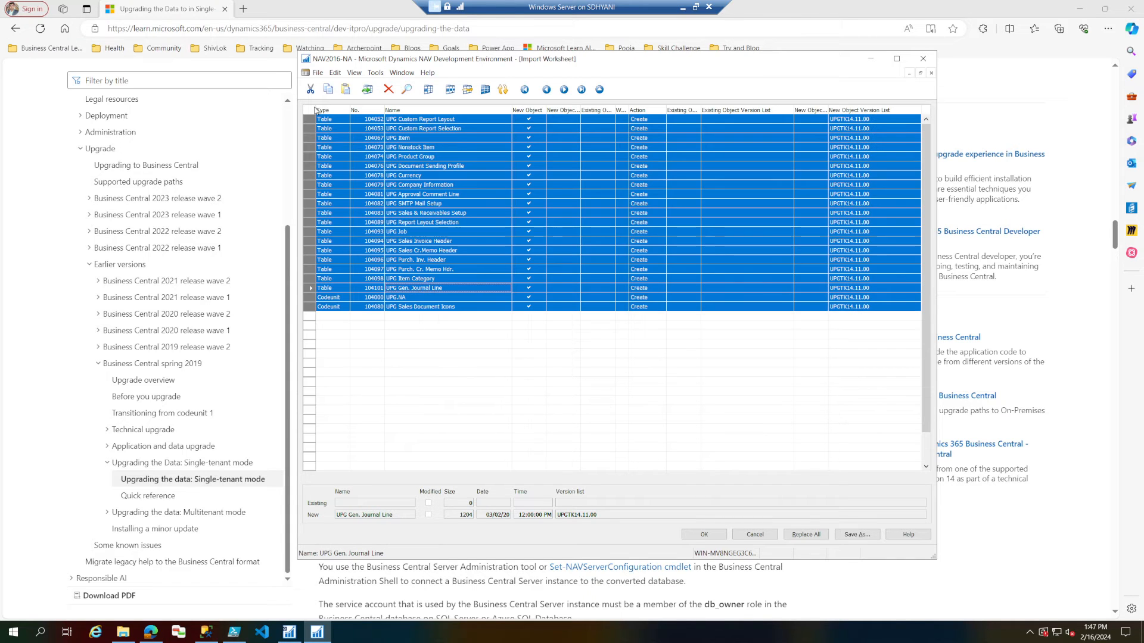
pyautogui.click(423, 309)
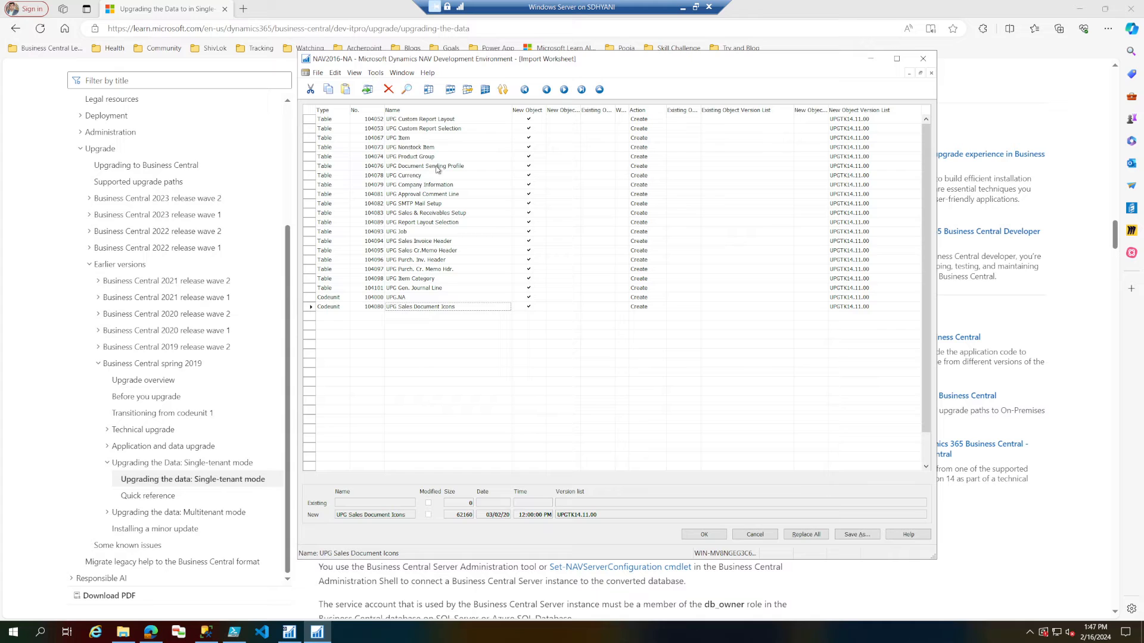
pyautogui.click(807, 535)
pyautogui.click(702, 535)
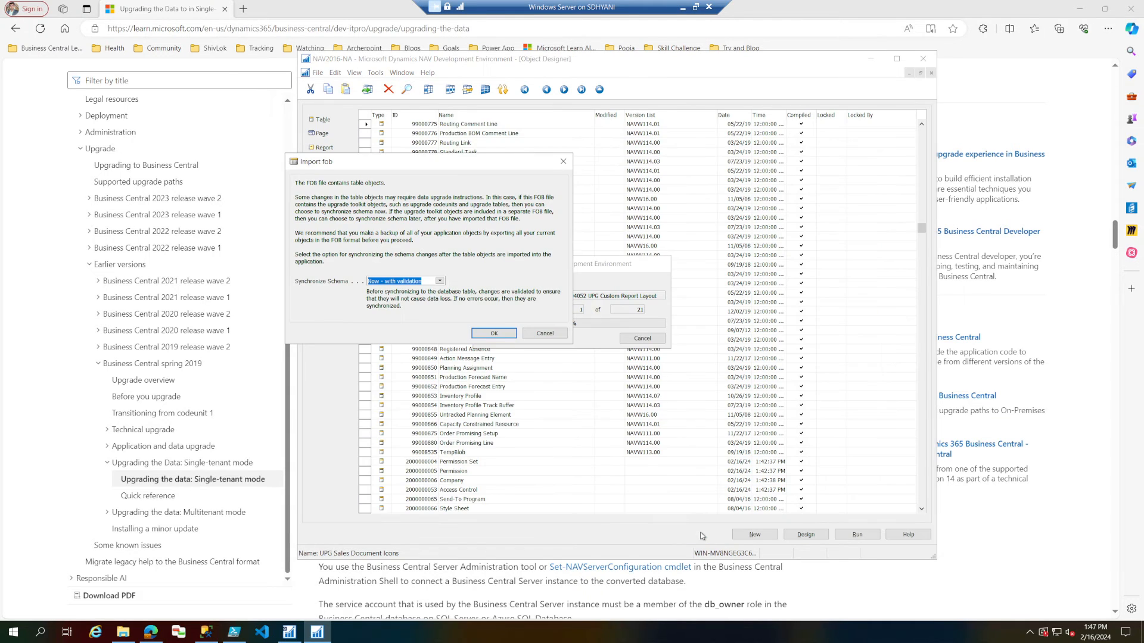
# Run the toolkit import with Synchronize Schema set to Later and close the import summary.
pyautogui.click(439, 281)
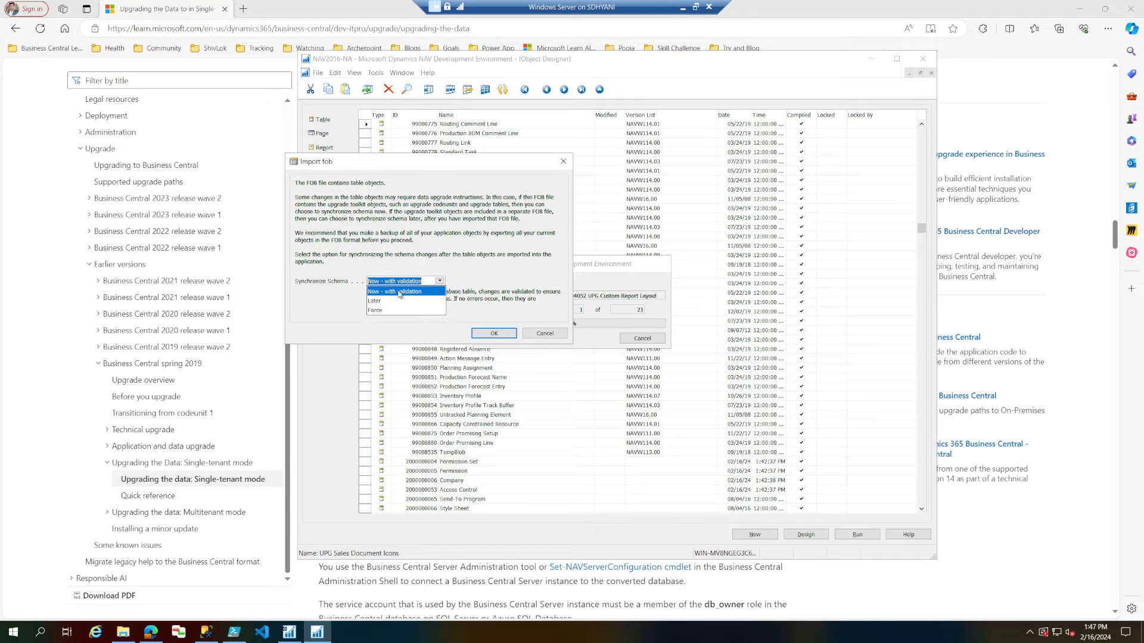
pyautogui.click(380, 301)
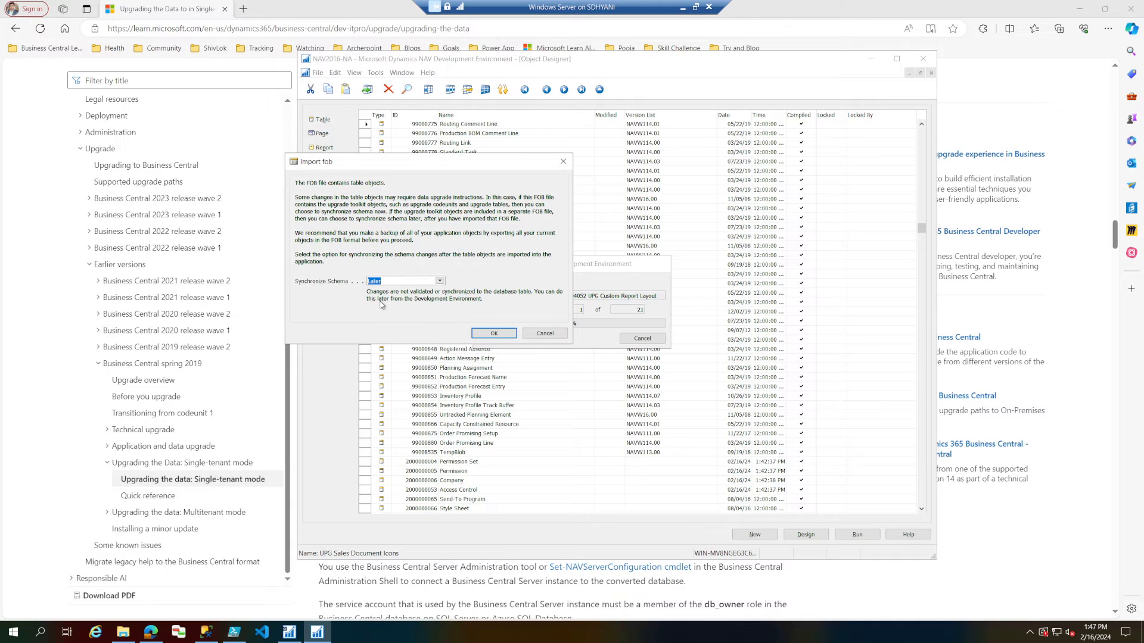
pyautogui.click(492, 334)
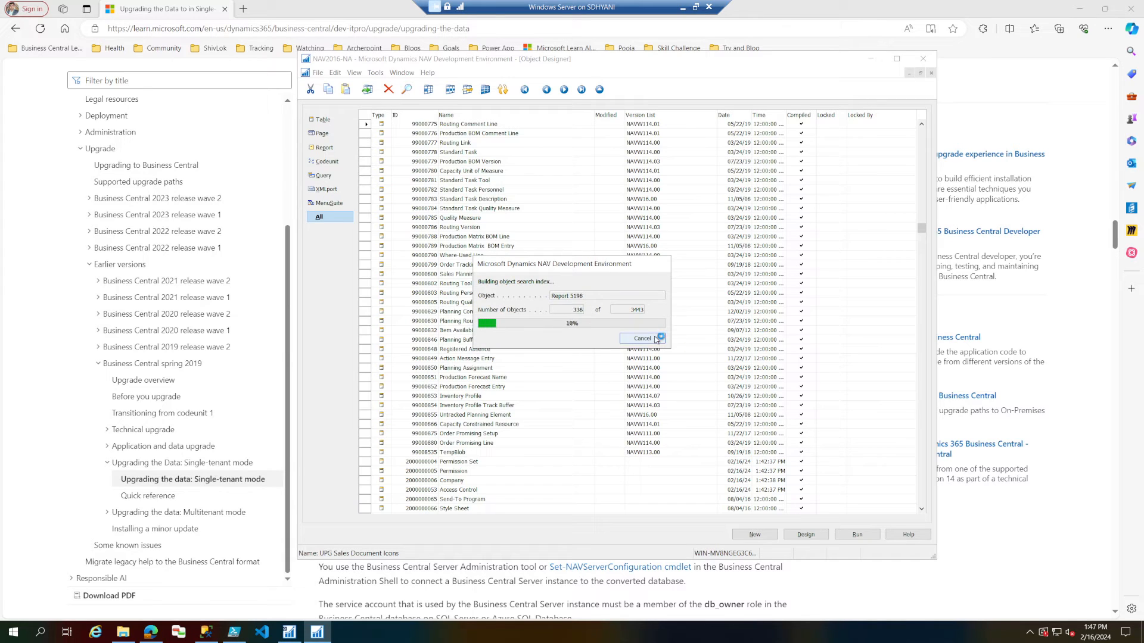
pyautogui.click(656, 338)
pyautogui.click(922, 539)
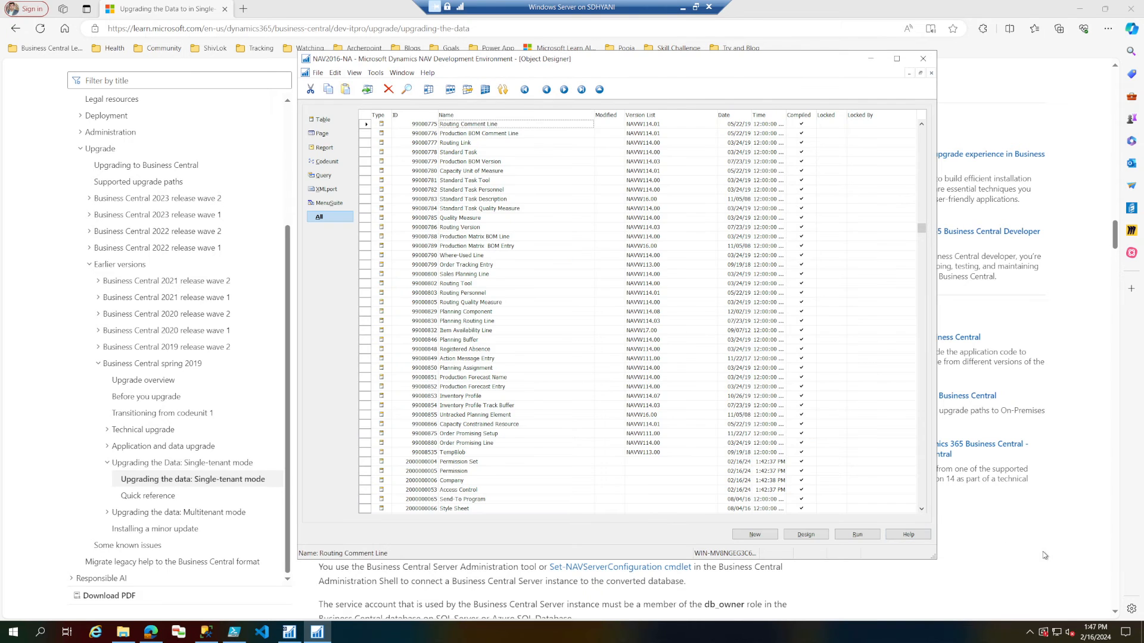
# Return to the guide and review Task 7's import steps and Task 8 on connecting a server instance to the converted database.
pyautogui.click(1044, 555)
pyautogui.moveTo(447, 337); pyautogui.dragTo(464, 429)
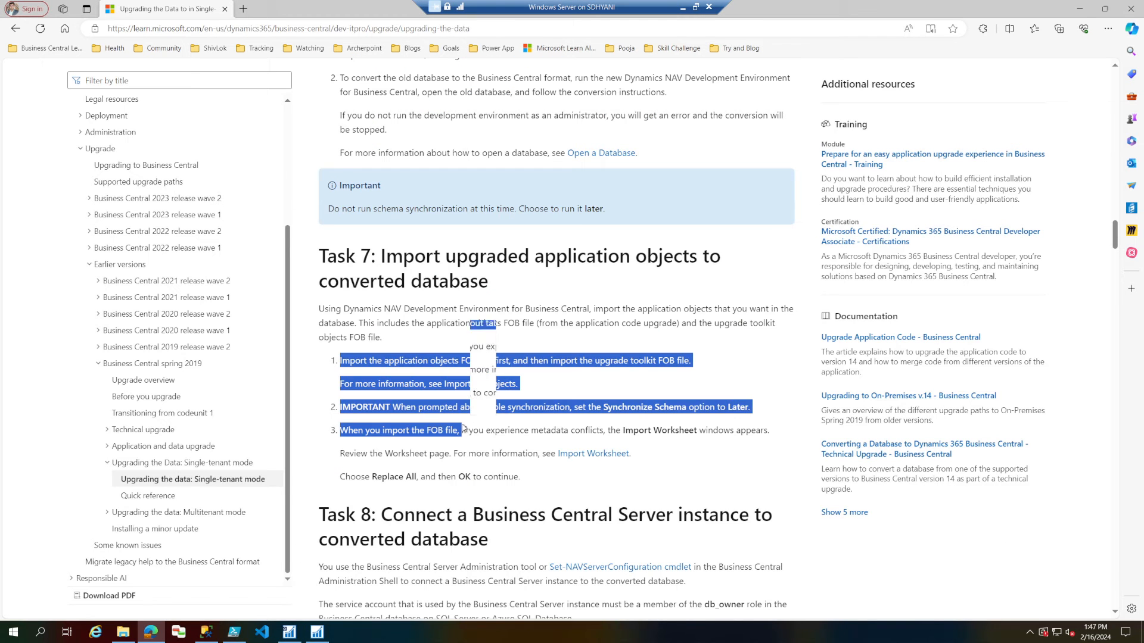
pyautogui.scroll(-5, 464, 429)
pyautogui.moveTo(393, 179); pyautogui.dragTo(528, 196)
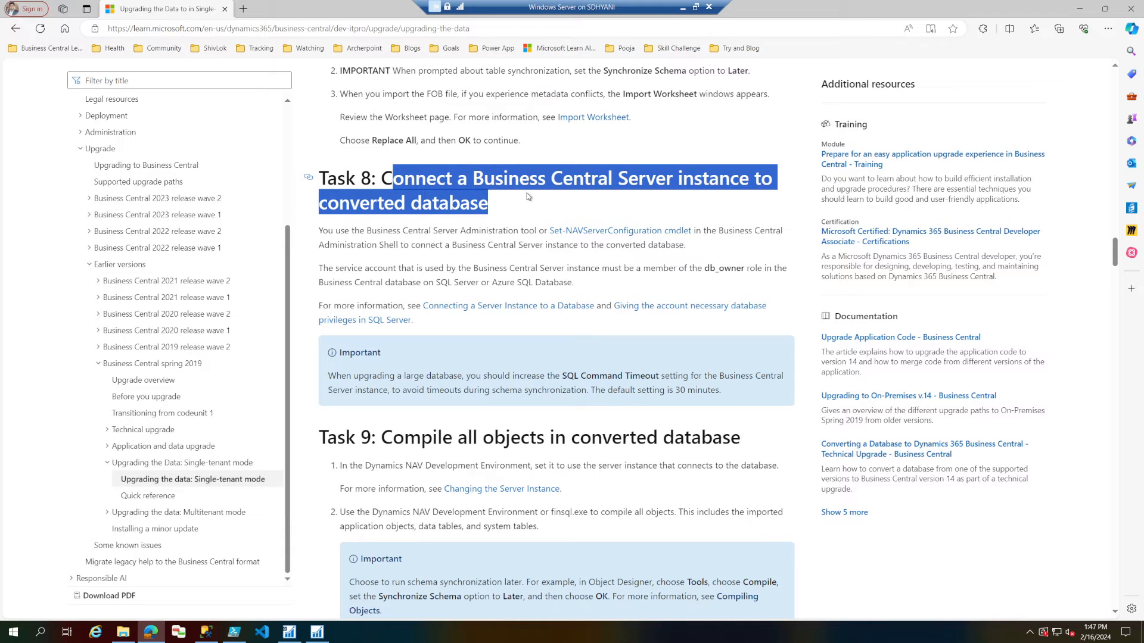
# Switch to the Development Environment, show the database information and copy the database name NAV2016-NA.
pyautogui.click(316, 631)
pyautogui.click(318, 73)
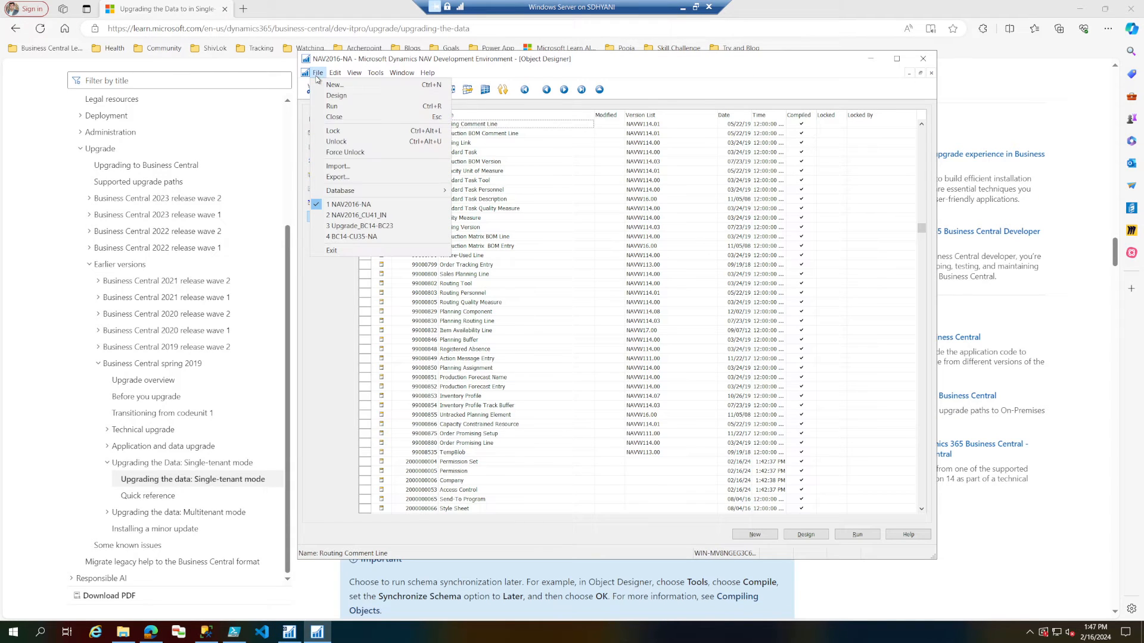
pyautogui.moveTo(386, 198)
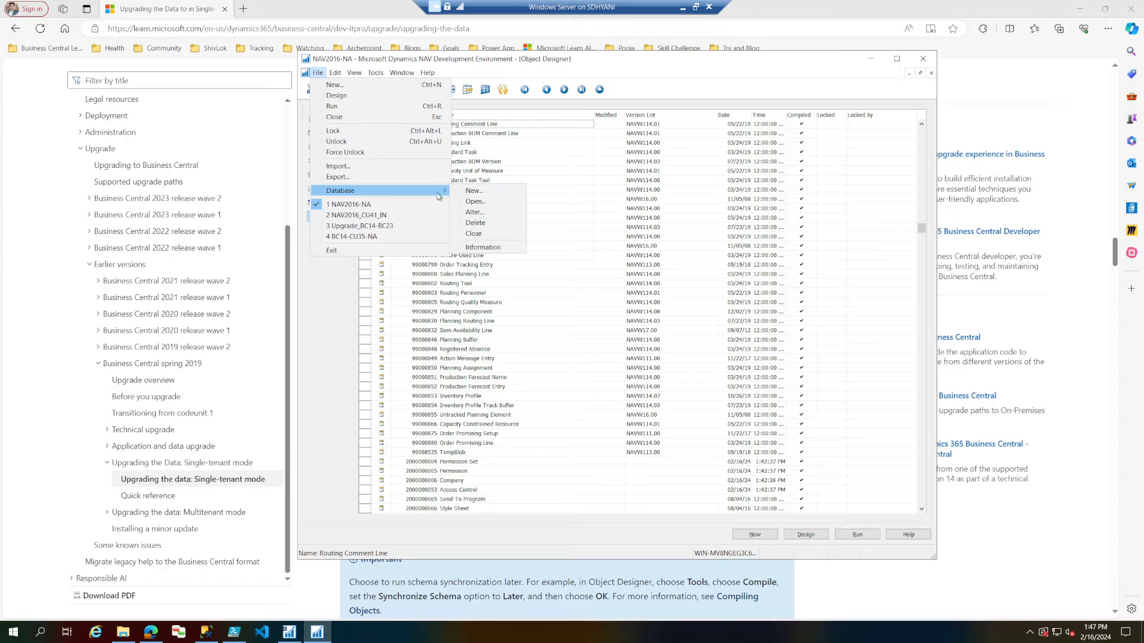
pyautogui.click(496, 248)
pyautogui.rightClick(435, 143)
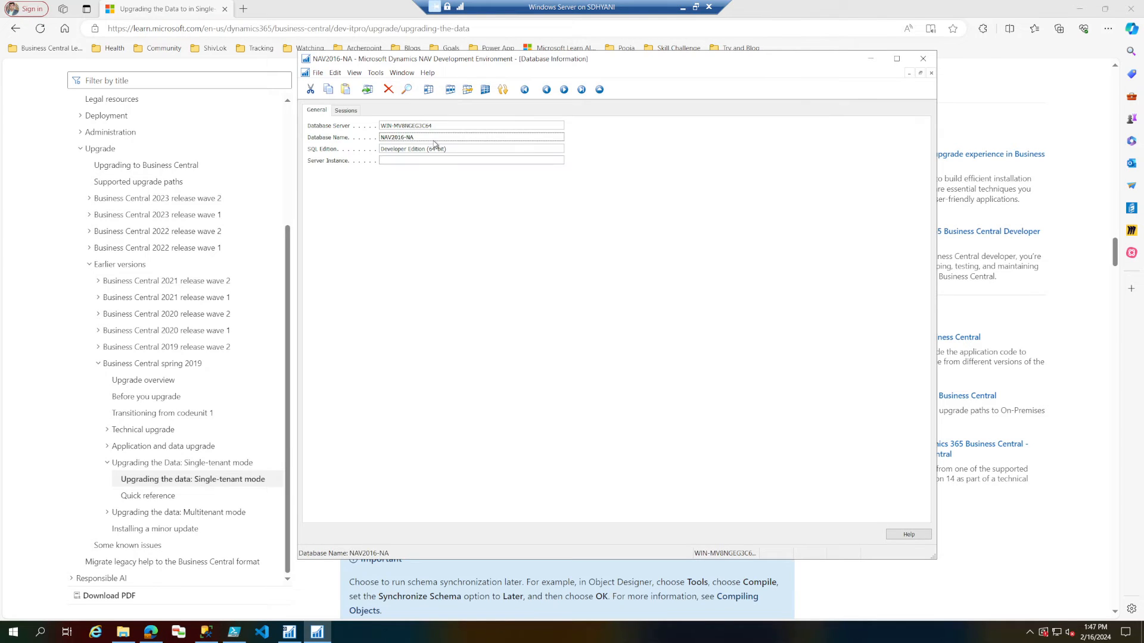
pyautogui.click(456, 159)
# Close the Microsoft Dynamics NAV Server console and launch Business Central Administration - 14.
pyautogui.click(294, 637)
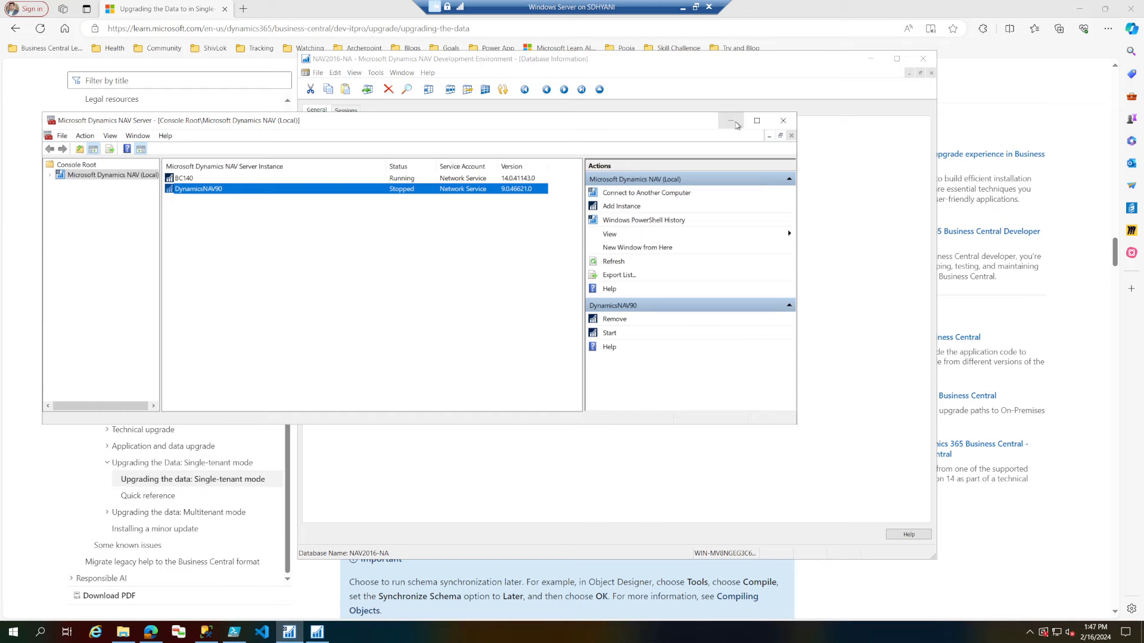
pyautogui.click(782, 122)
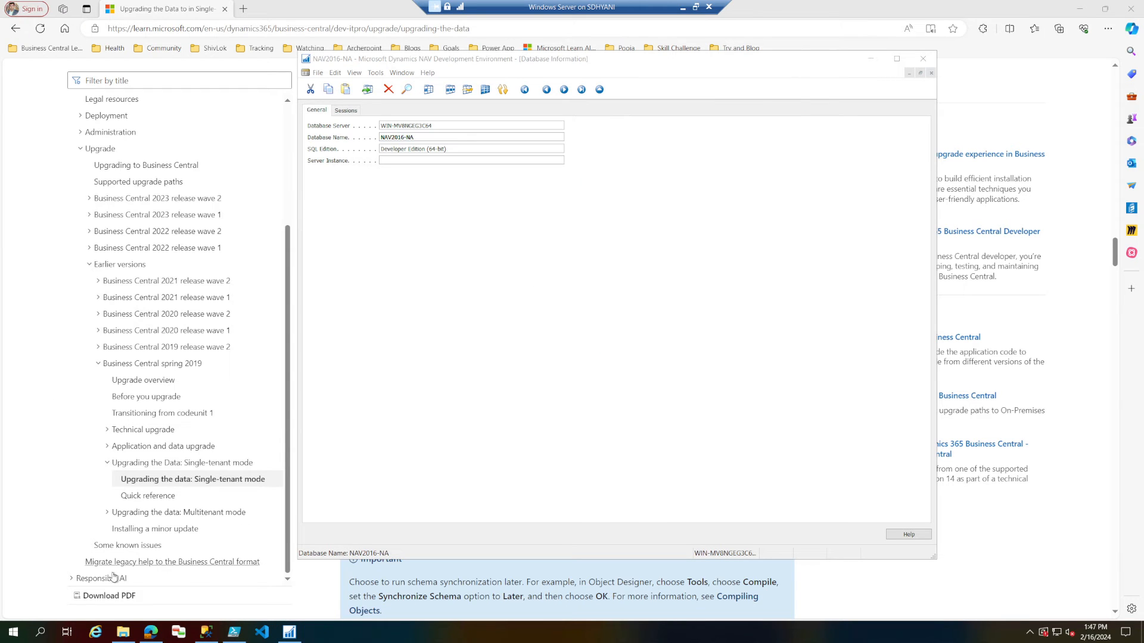
pyautogui.click(13, 631)
pyautogui.scroll(-2, 128, 484)
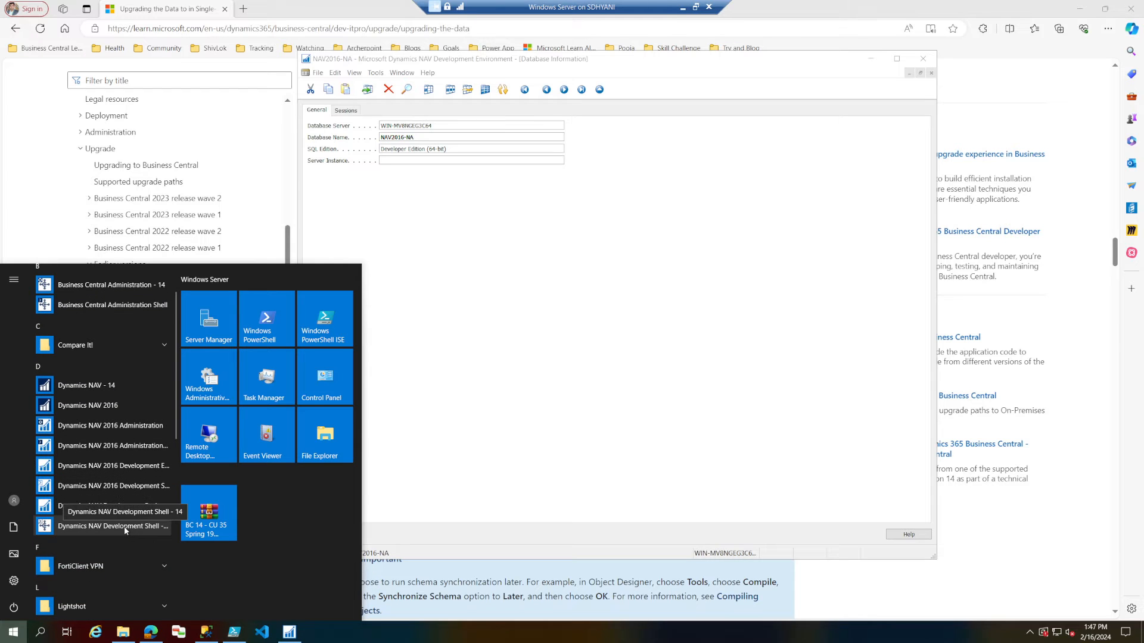
pyautogui.scroll(2, 132, 490)
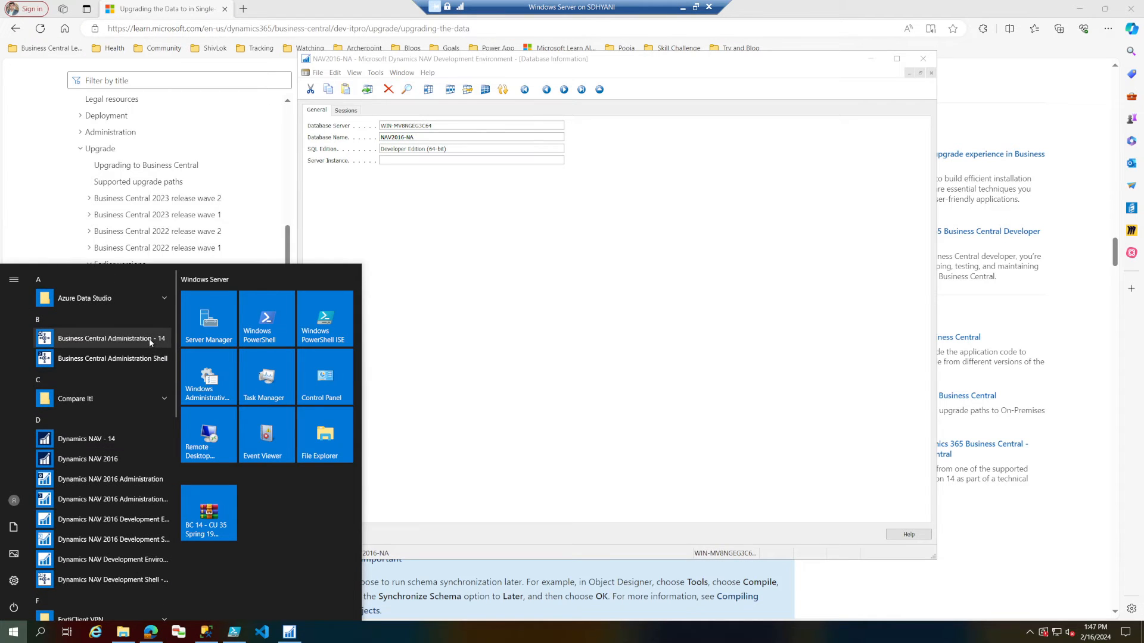
pyautogui.click(150, 341)
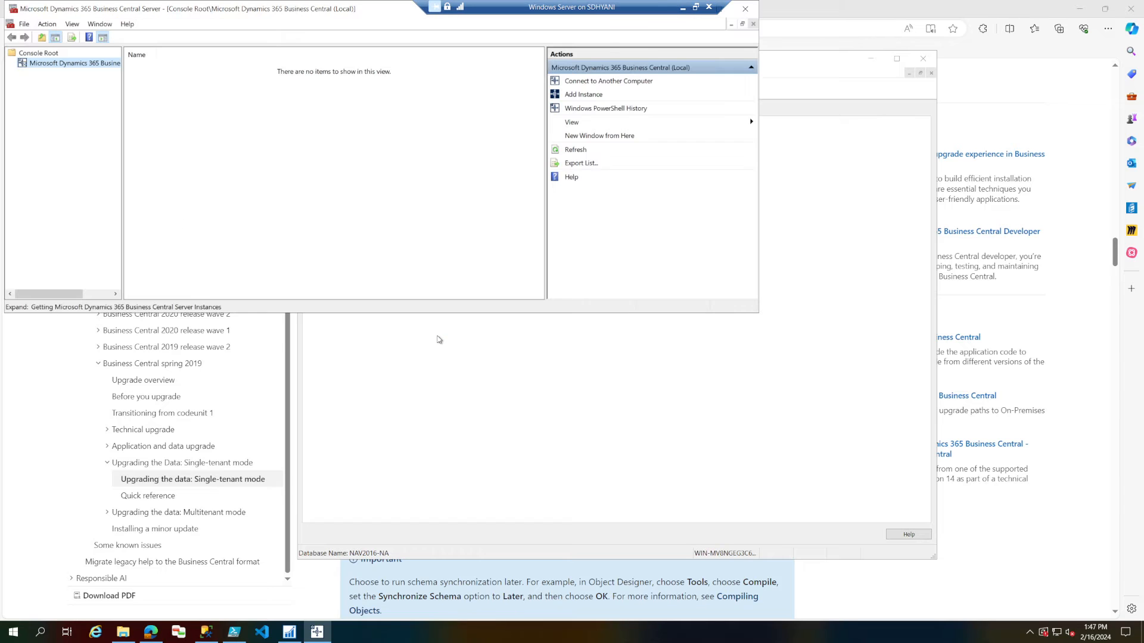
# Select the BC140 server instance, start editing its configuration and show the Database settings.
pyautogui.click(14, 64)
pyautogui.click(50, 73)
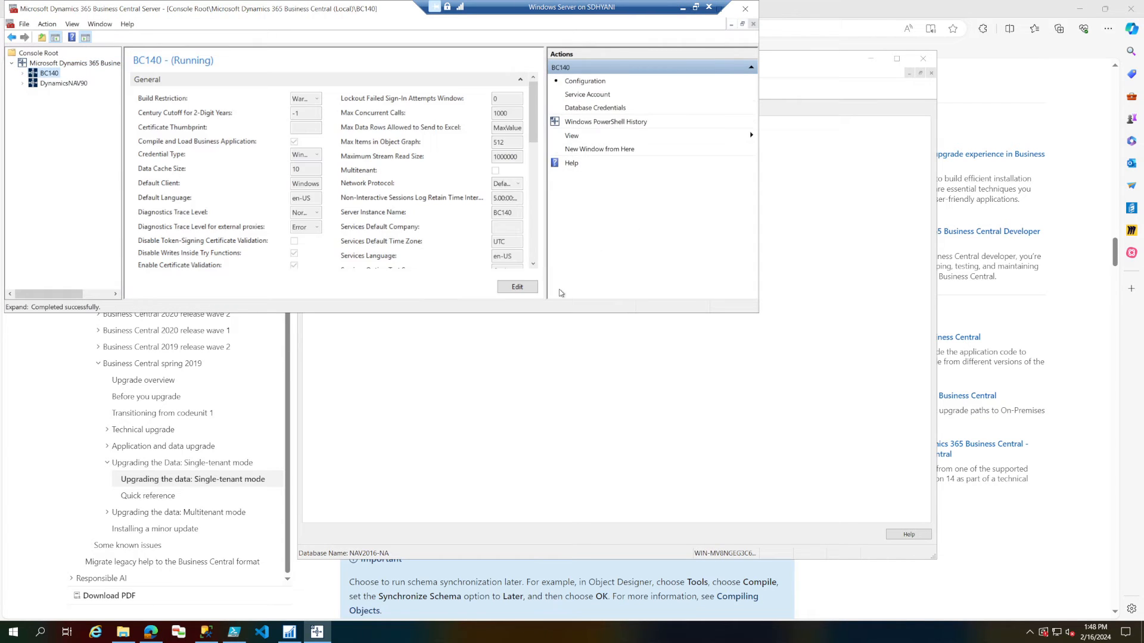
pyautogui.click(516, 287)
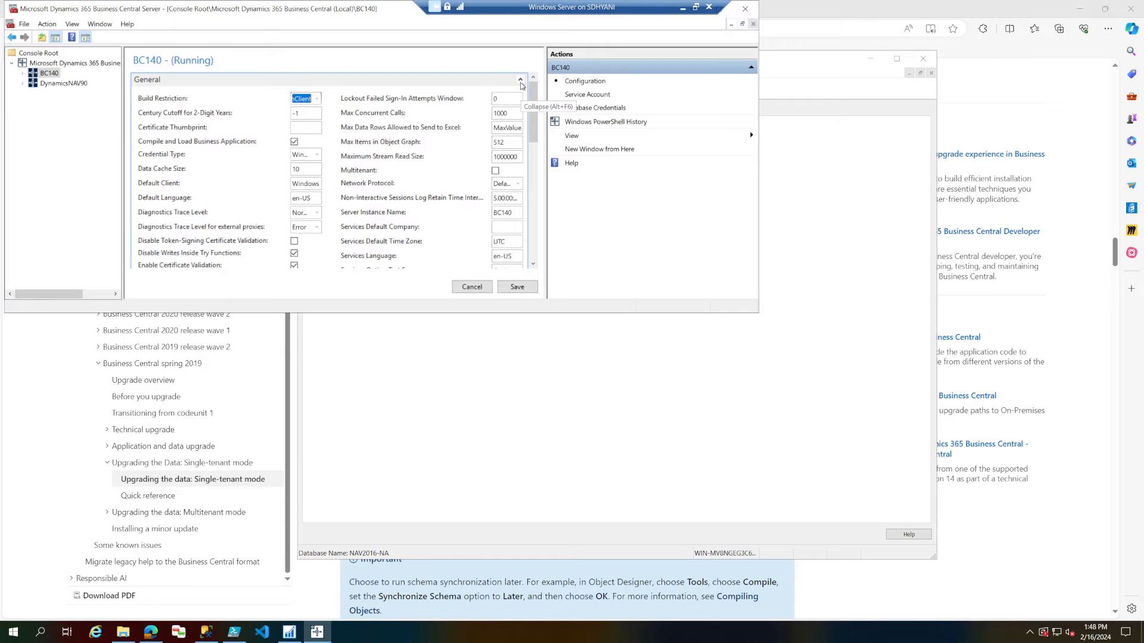
pyautogui.click(521, 85)
pyautogui.click(519, 94)
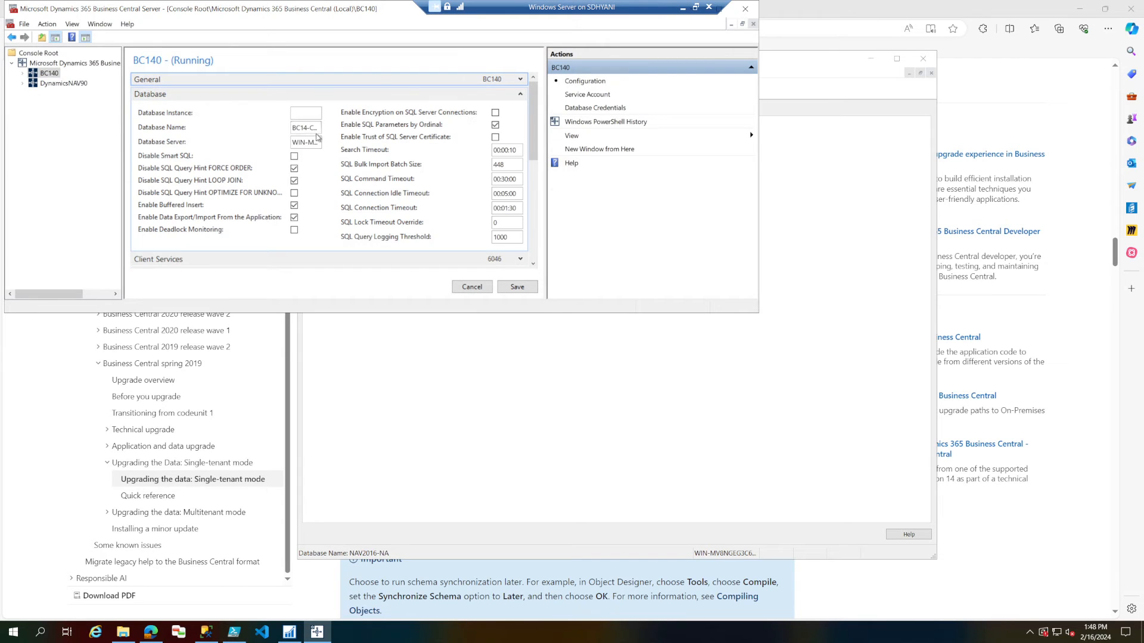
# Set the BC140 instance's Database Name to NAV2016-NA, then save the configuration and acknowledge the notice.
pyautogui.doubleClick(314, 128)
pyautogui.doubleClick(314, 128)
pyautogui.doubleClick(314, 128)
pyautogui.doubleClick(314, 128)
pyautogui.click(314, 128)
pyautogui.press('Home')
pyautogui.hotkey('shift', 'End')
pyautogui.hotkey('ctrl', 'v')
pyautogui.press('Tab')
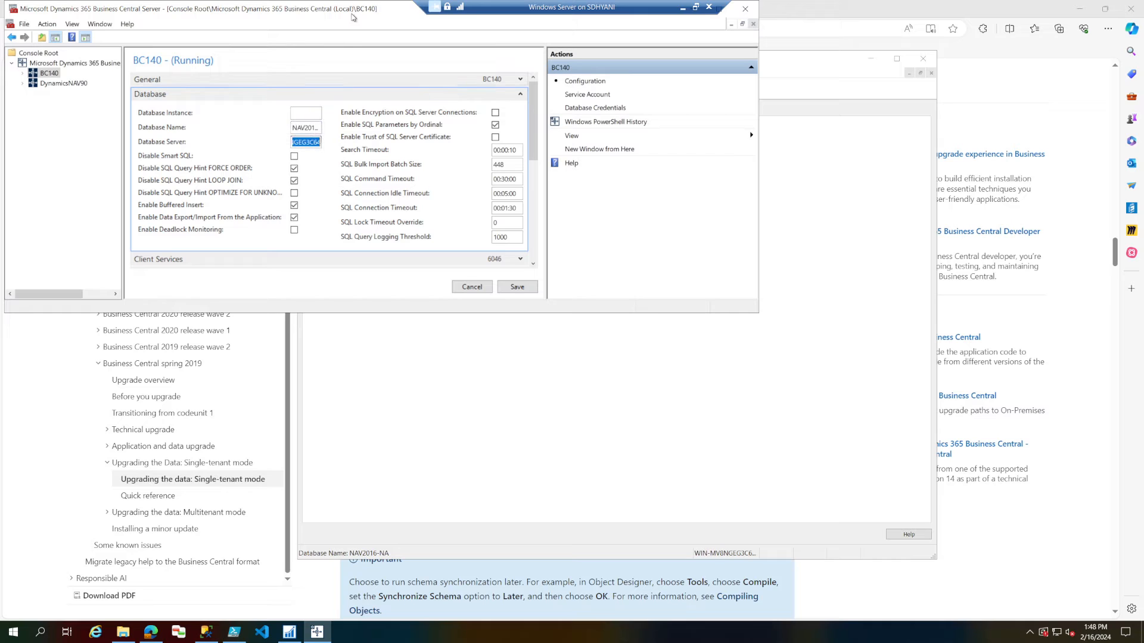
pyautogui.doubleClick(353, 12)
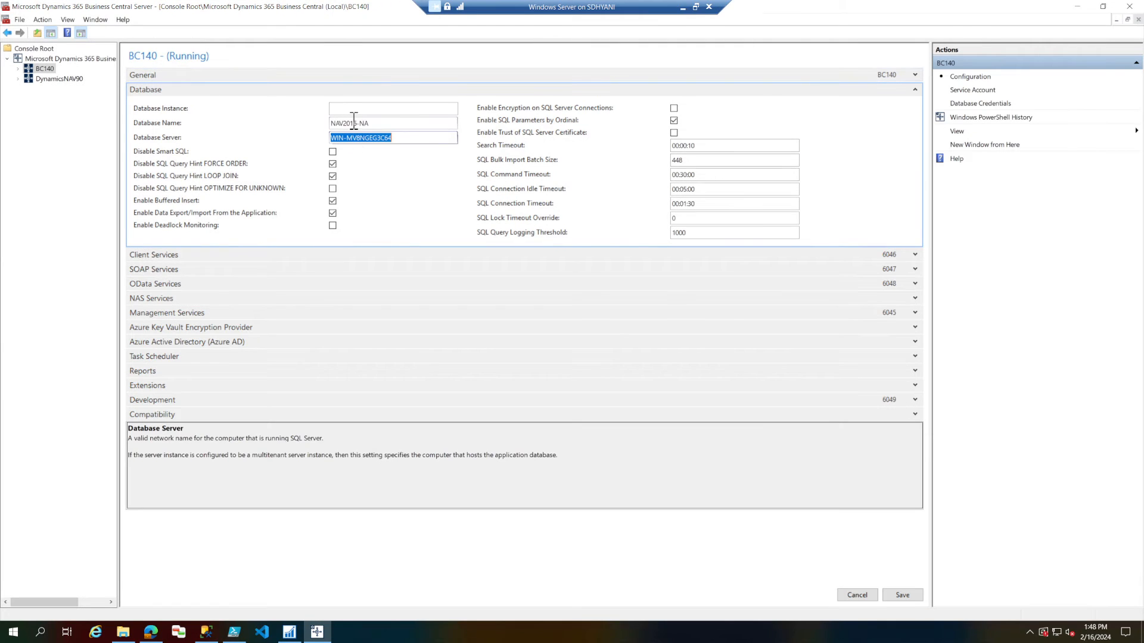
pyautogui.click(902, 595)
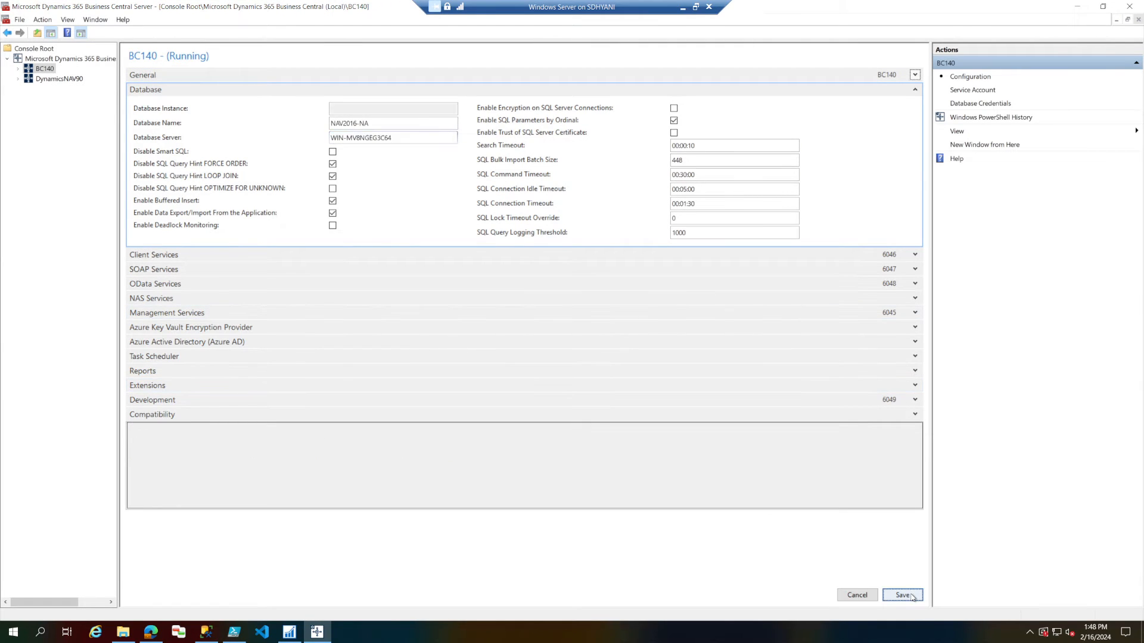
pyautogui.click(659, 338)
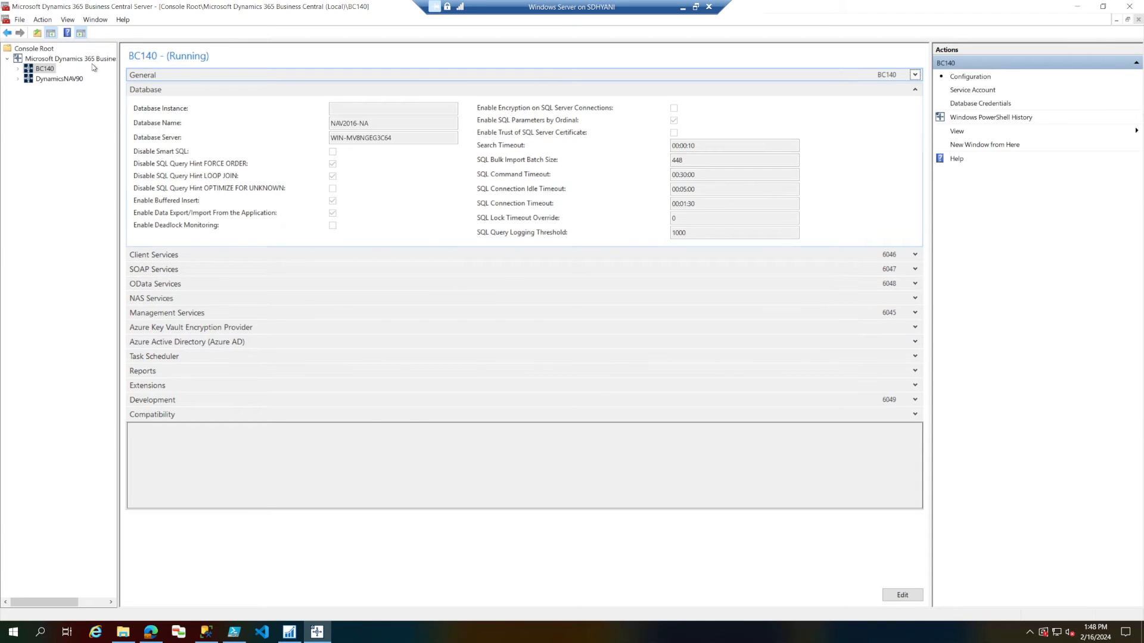
# Restart the BC140 server instance from the list of Business Central Server instances.
pyautogui.click(90, 59)
pyautogui.rightClick(153, 62)
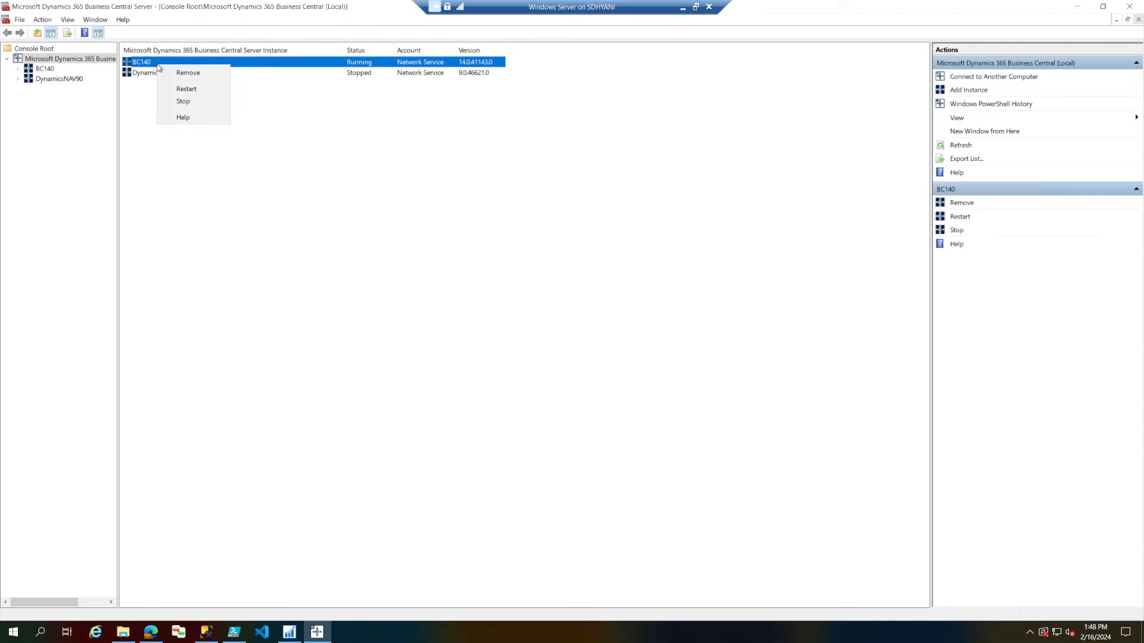
pyautogui.click(200, 92)
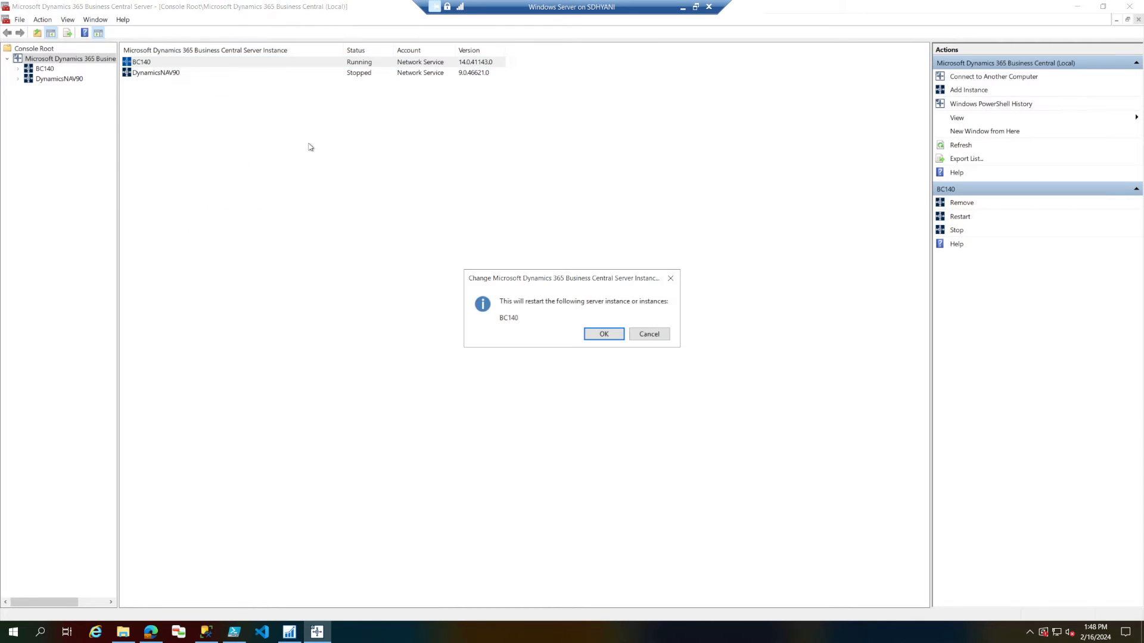
pyautogui.click(597, 333)
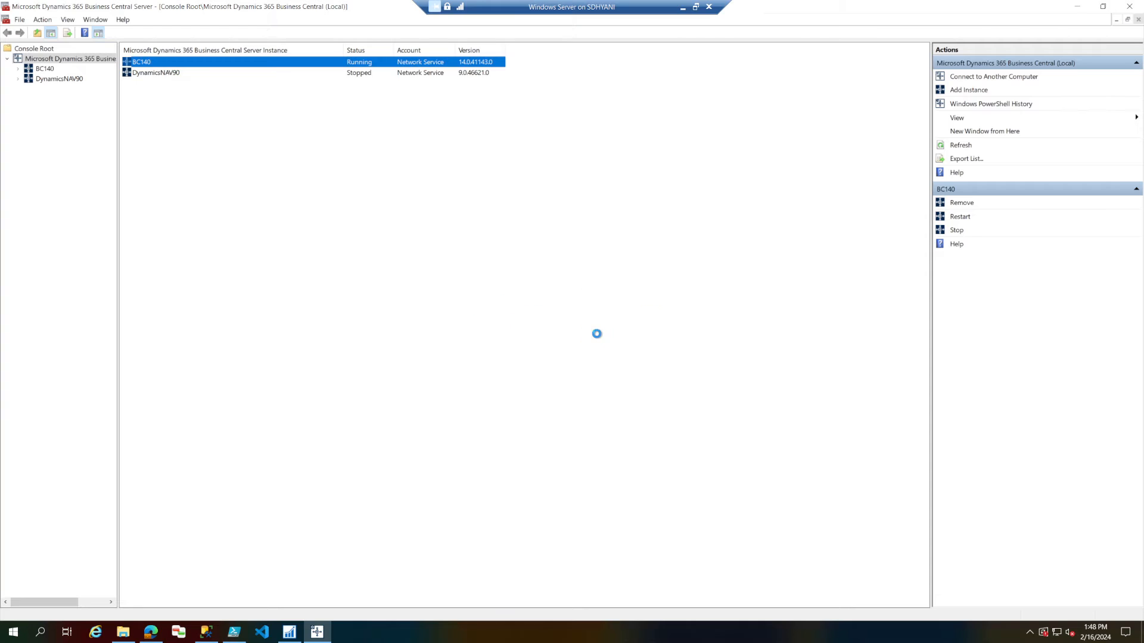
# Review the db_owner role requirement in Task 8 of the upgrade guide and refresh the Business Central Server instance list.
pyautogui.click(151, 635)
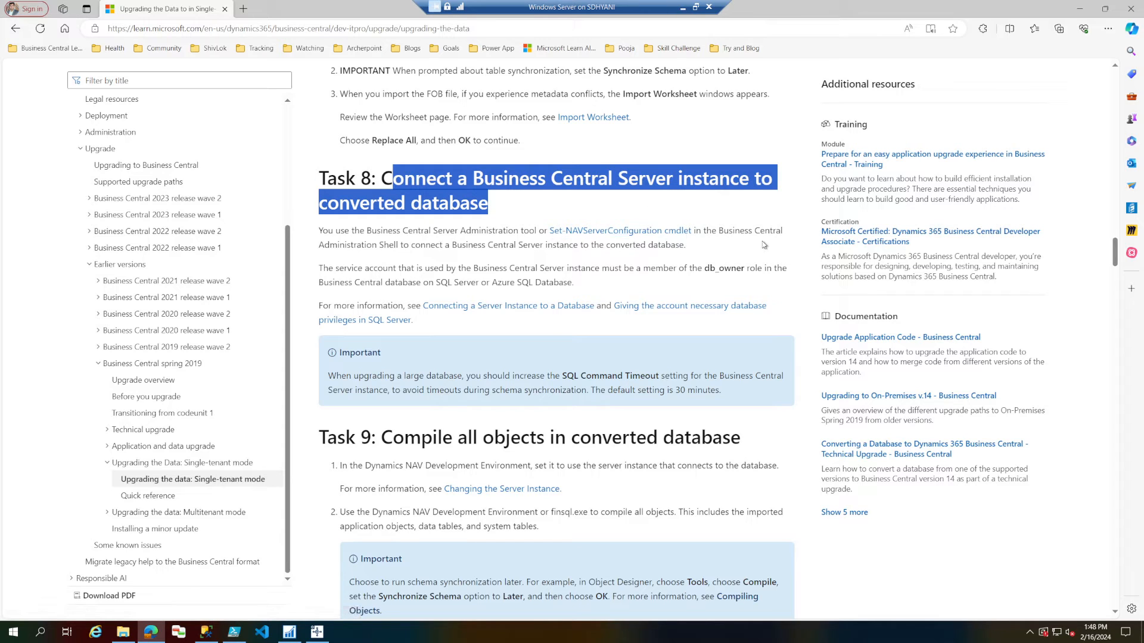
pyautogui.doubleClick(708, 267)
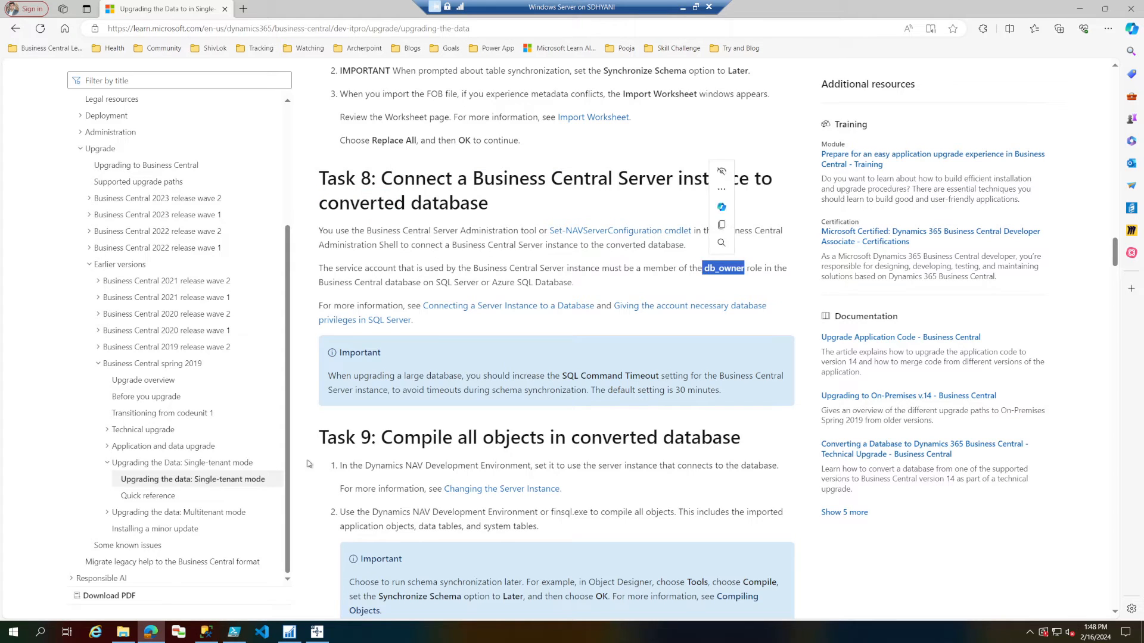
pyautogui.click(149, 635)
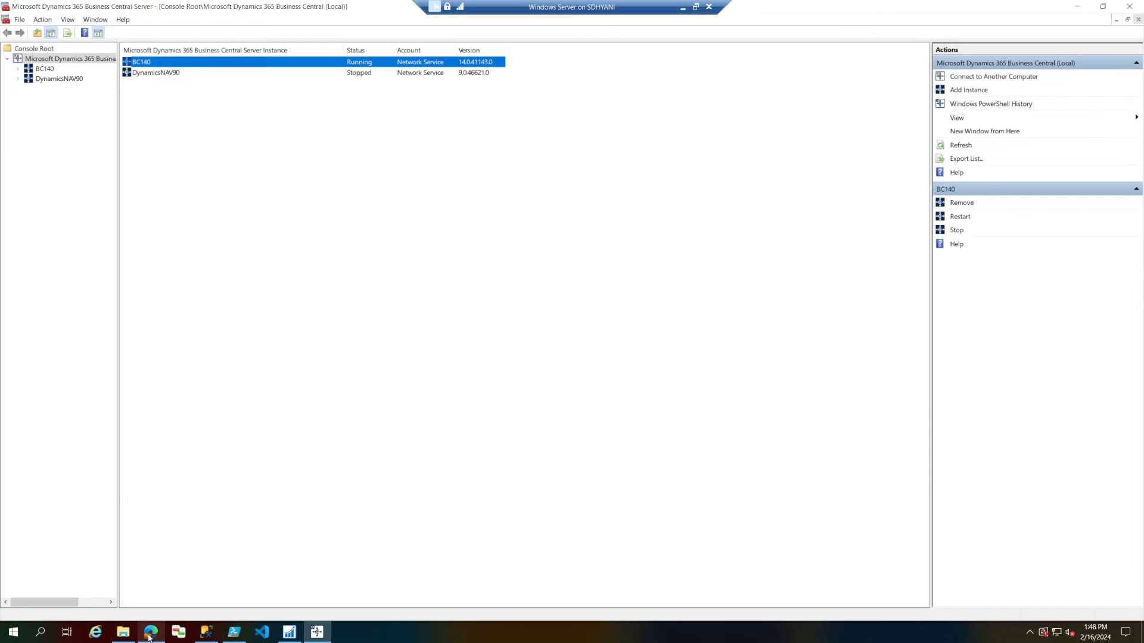
pyautogui.rightClick(378, 127)
pyautogui.click(387, 136)
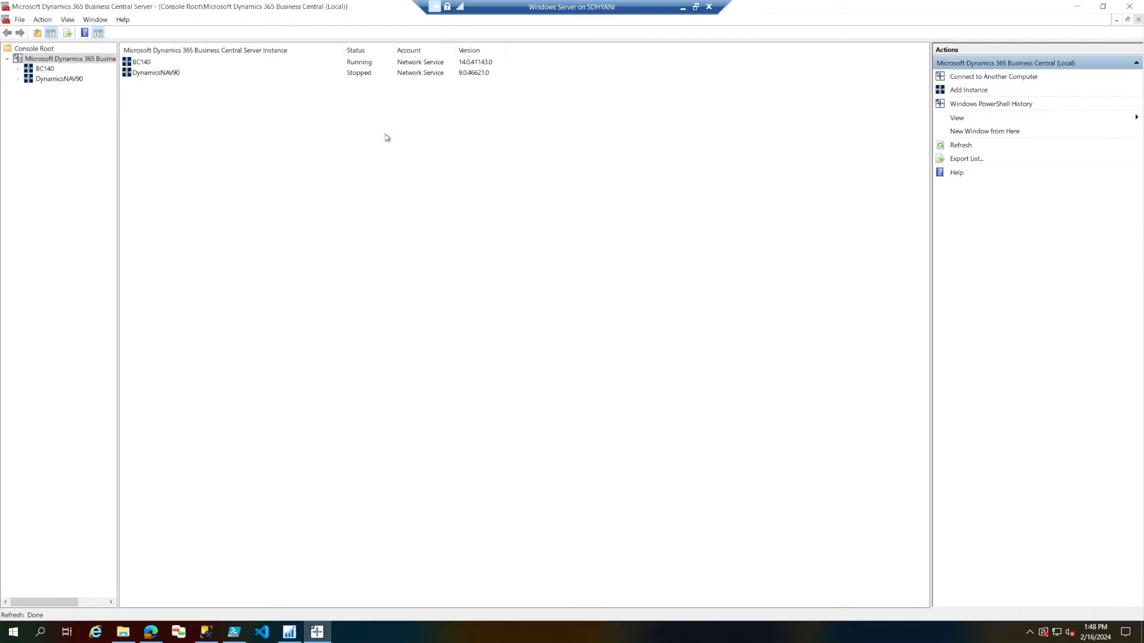
# Read Task 9 of the upgrade guide on compiling all objects, including its note on the Synchronize Schema option.
pyautogui.click(150, 632)
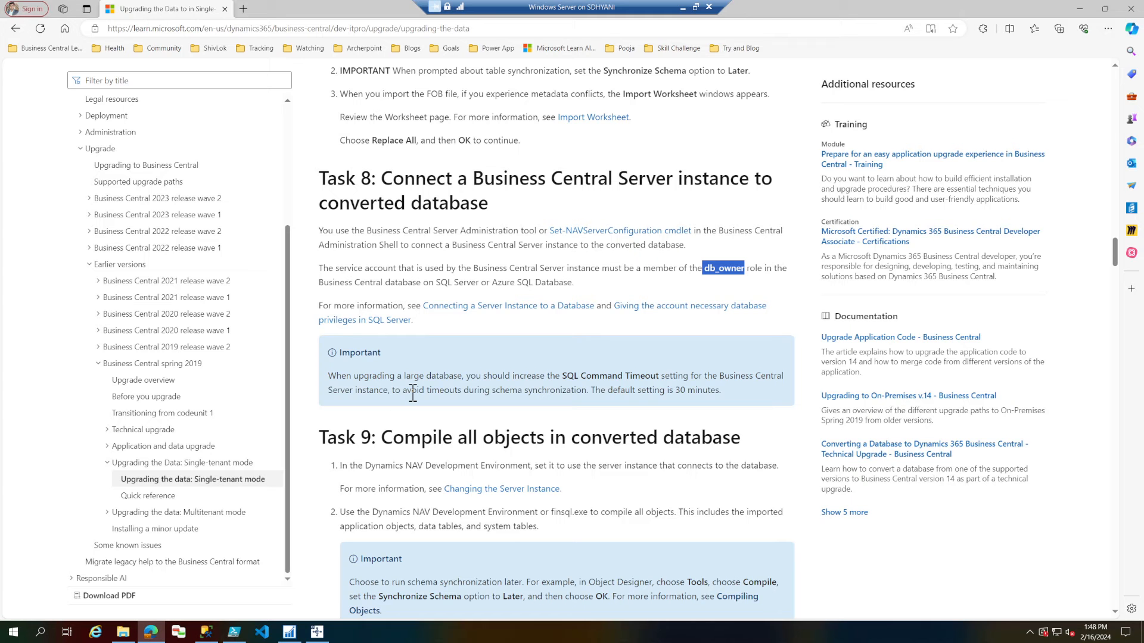
pyautogui.scroll(-1, 412, 393)
pyautogui.moveTo(381, 353); pyautogui.dragTo(774, 444)
pyautogui.scroll(-1, 758, 444)
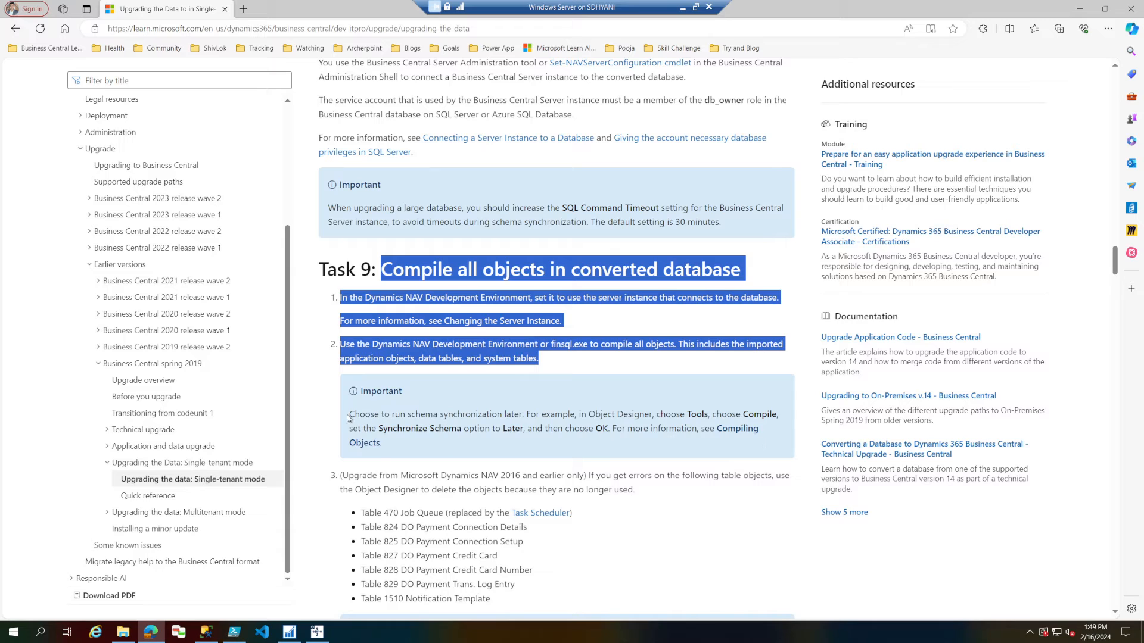
pyautogui.moveTo(350, 420); pyautogui.dragTo(521, 415)
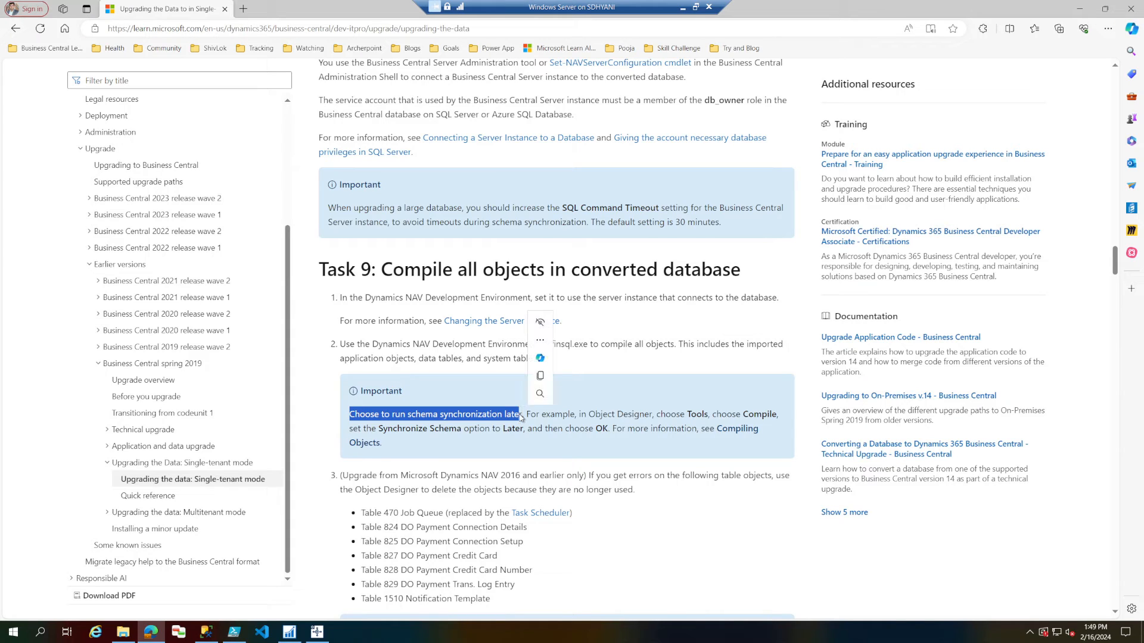
pyautogui.moveTo(525, 428); pyautogui.dragTo(474, 430)
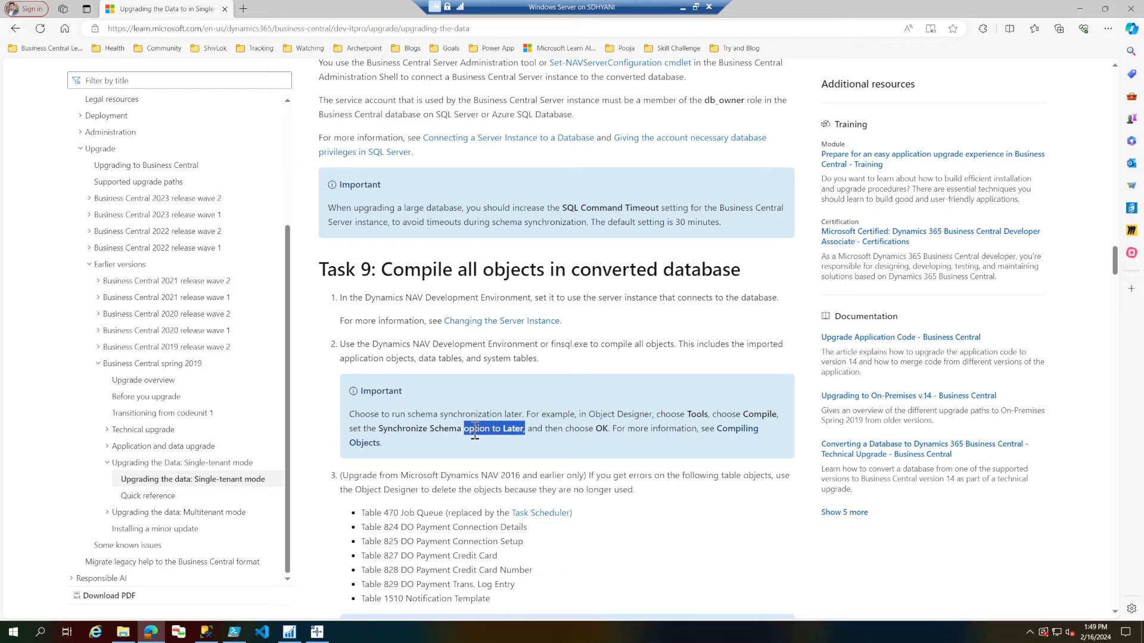
# In the NAV Development Environment, set the database's Server Instance to bc140, close Database Information and enlarge the Object Designer.
pyautogui.click(290, 631)
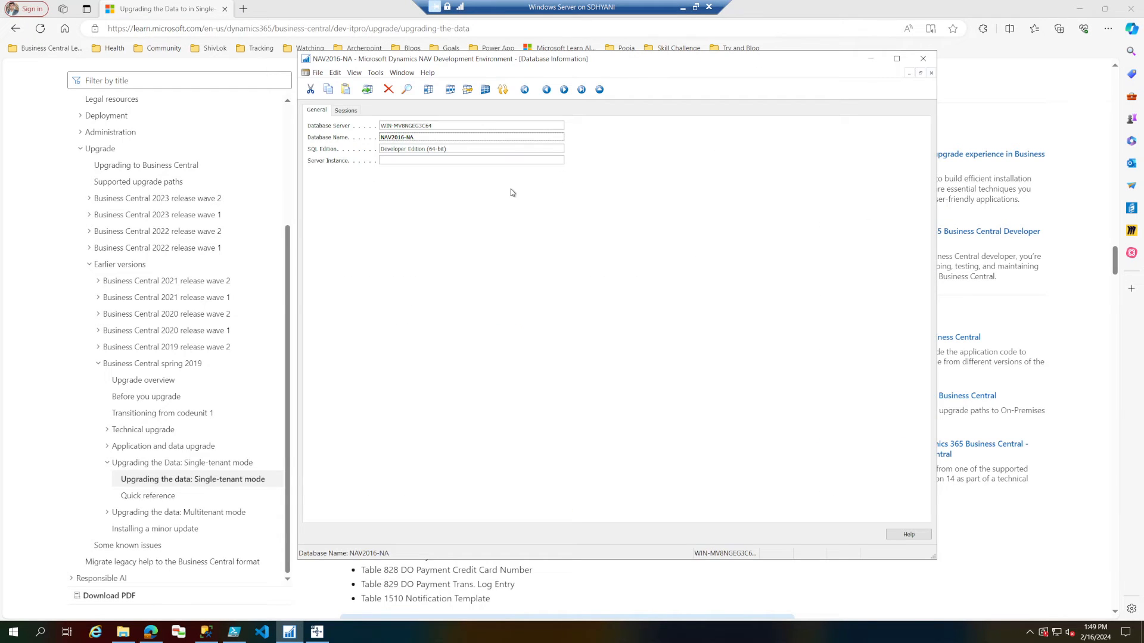
pyautogui.click(550, 161)
pyautogui.click(559, 160)
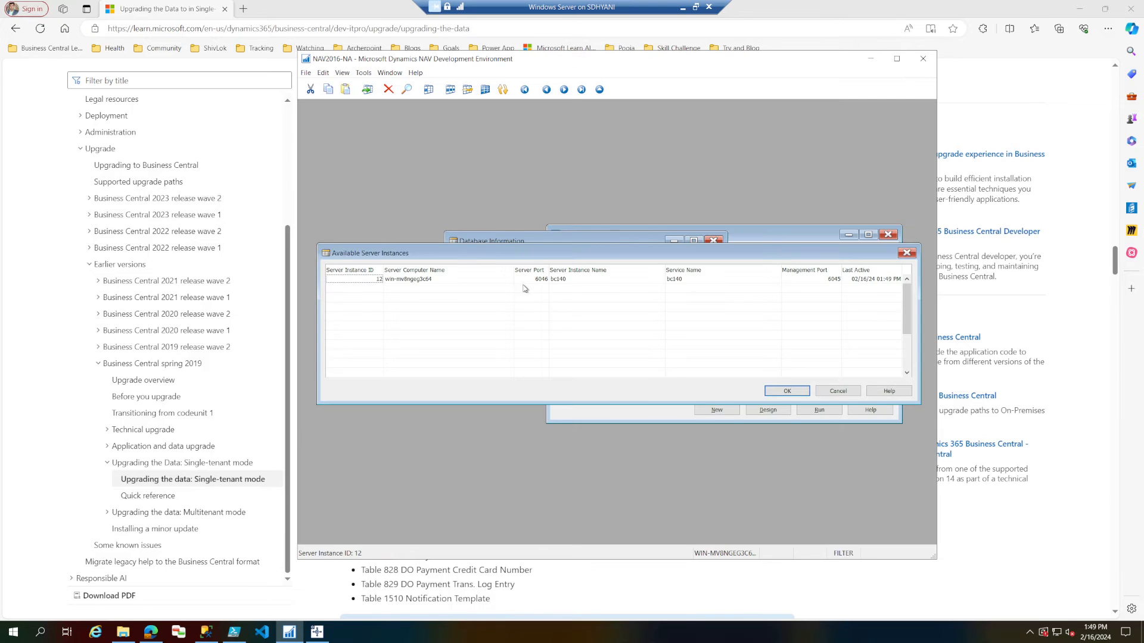
pyautogui.click(796, 393)
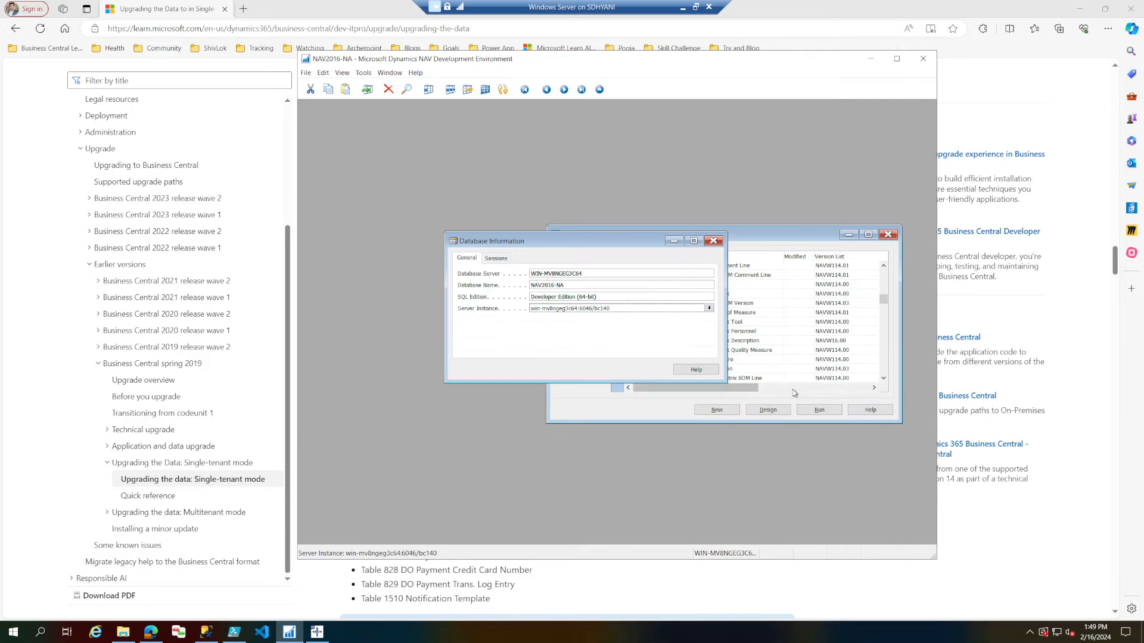
pyautogui.click(713, 240)
pyautogui.doubleClick(721, 238)
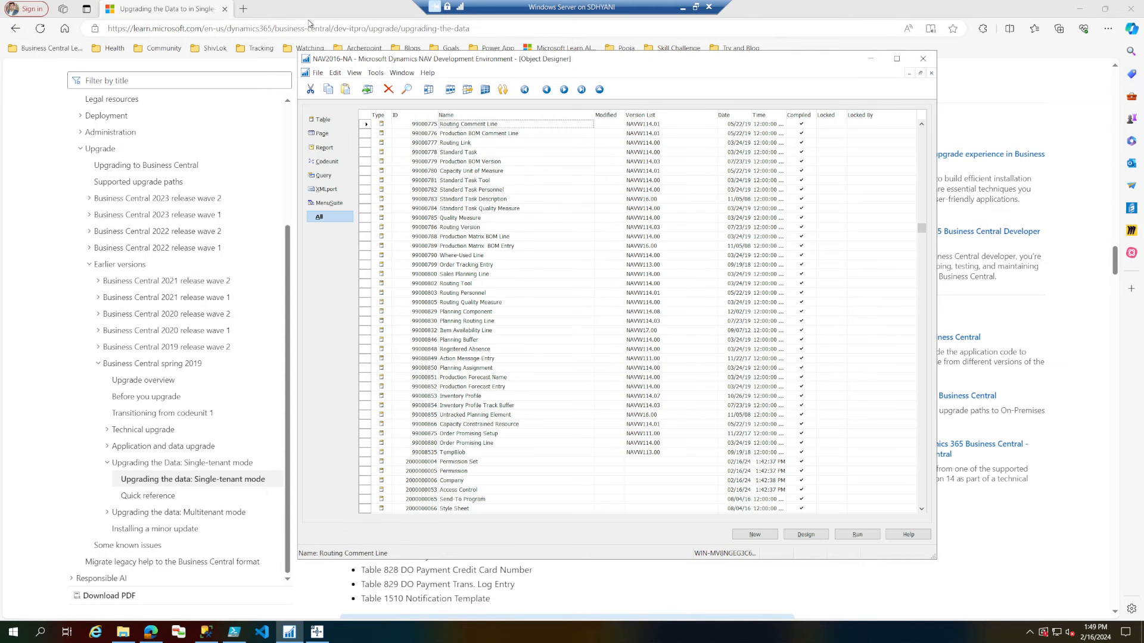
# Compile all objects in the NAV2016-NA database with Synchronize Schema set to Later.
pyautogui.click(365, 117)
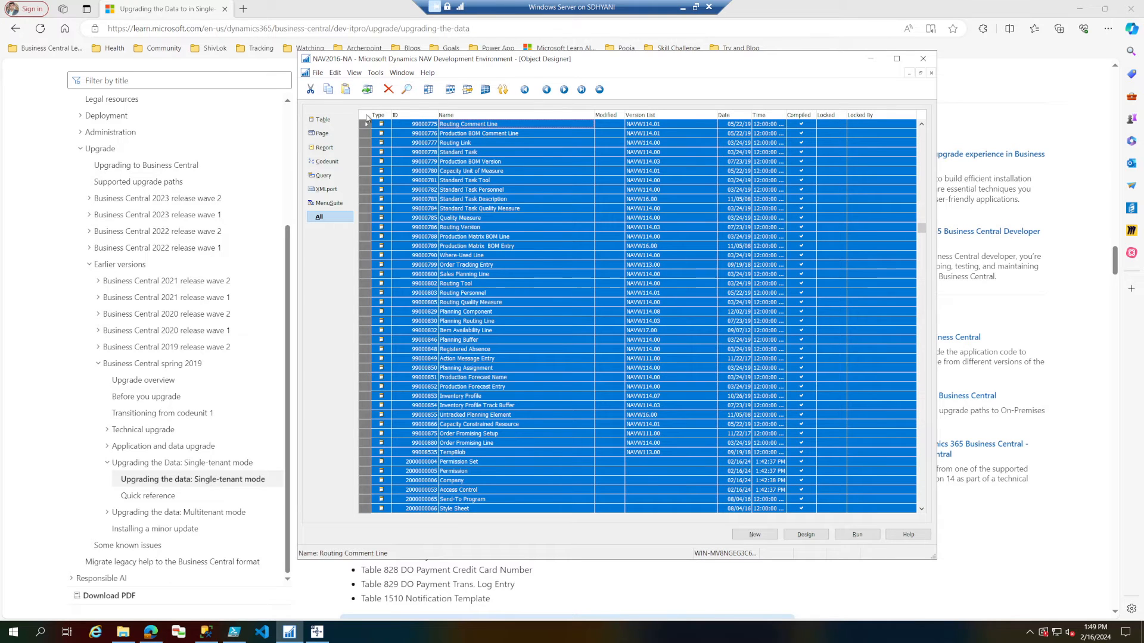
pyautogui.press('F11')
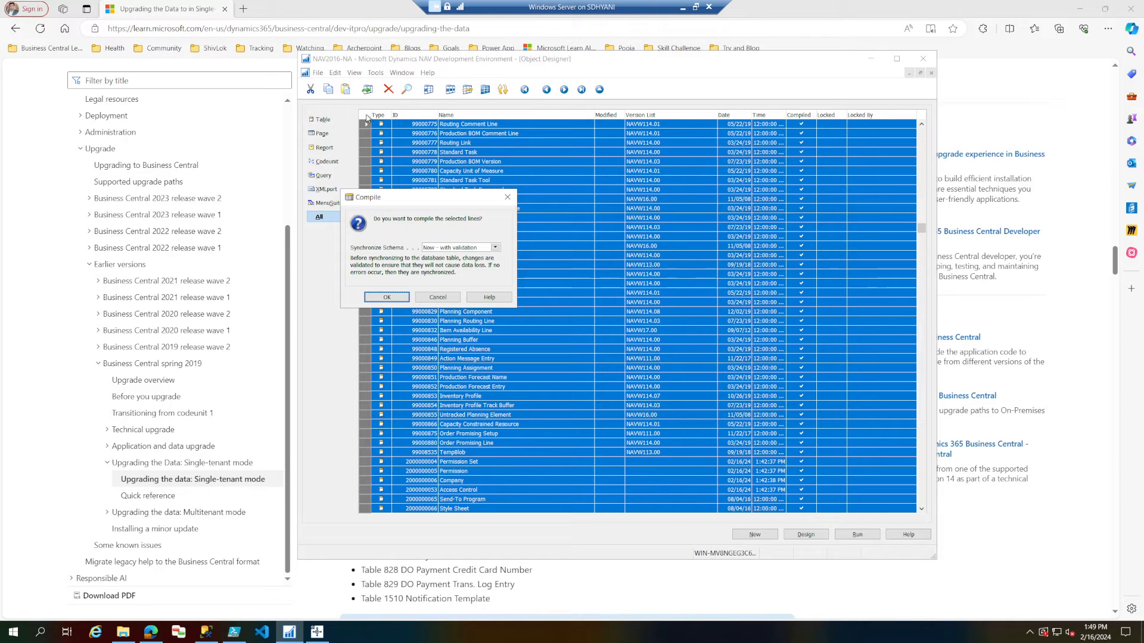
pyautogui.click(495, 247)
pyautogui.click(436, 269)
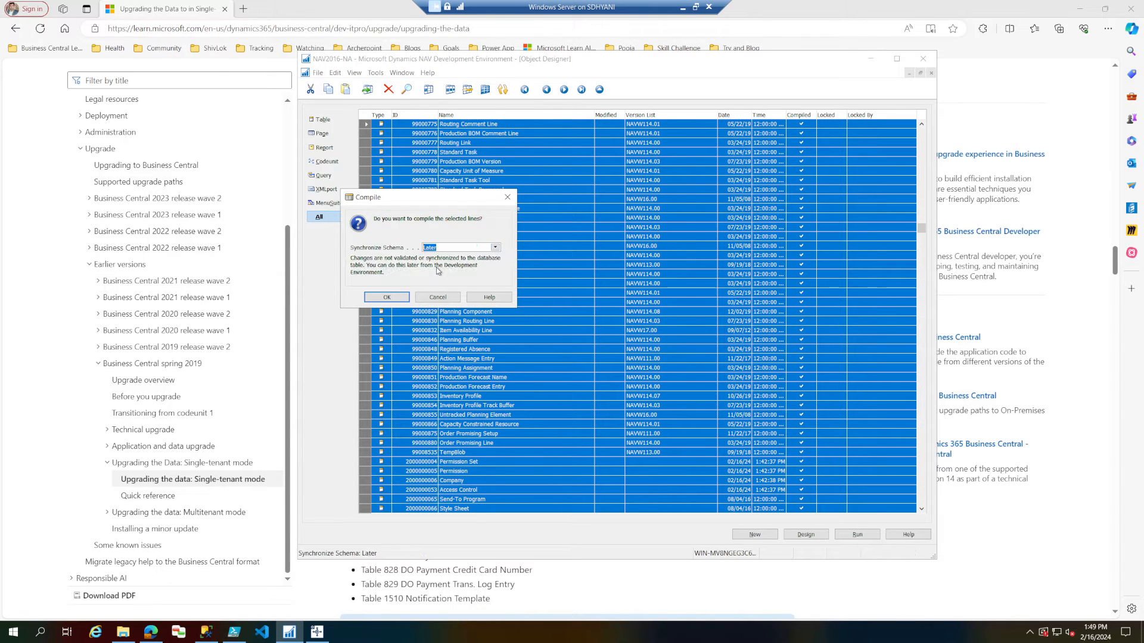
pyautogui.click(386, 301)
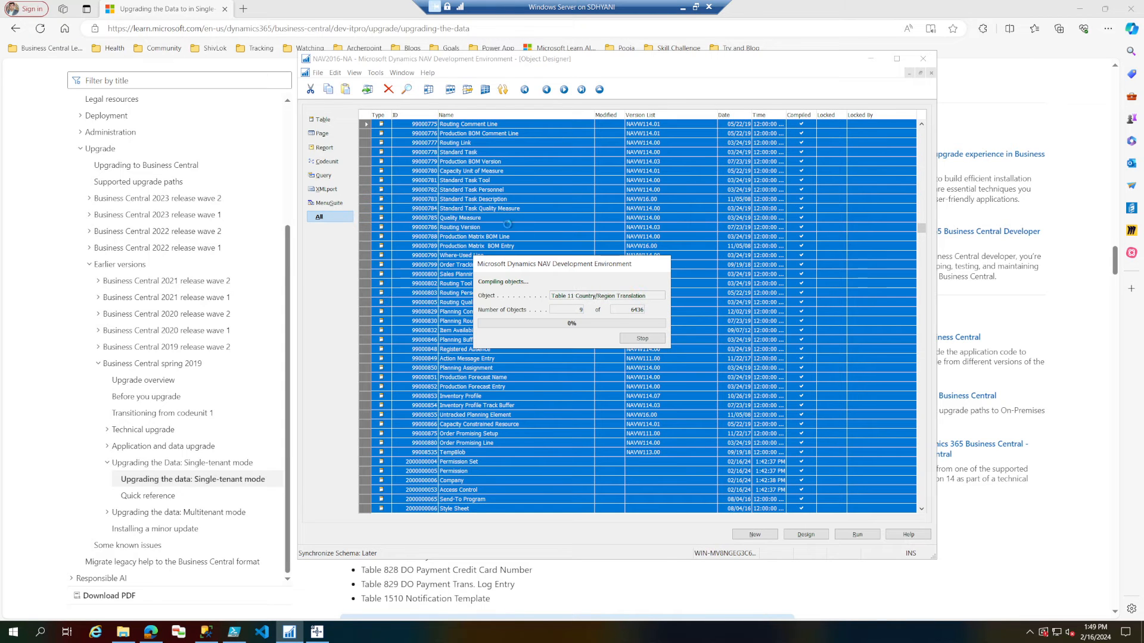
# Return to the upgrade guide and read Task 9's item about deleting unused table objects when upgrading from NAV 2016 and earlier.
pyautogui.click(373, 7)
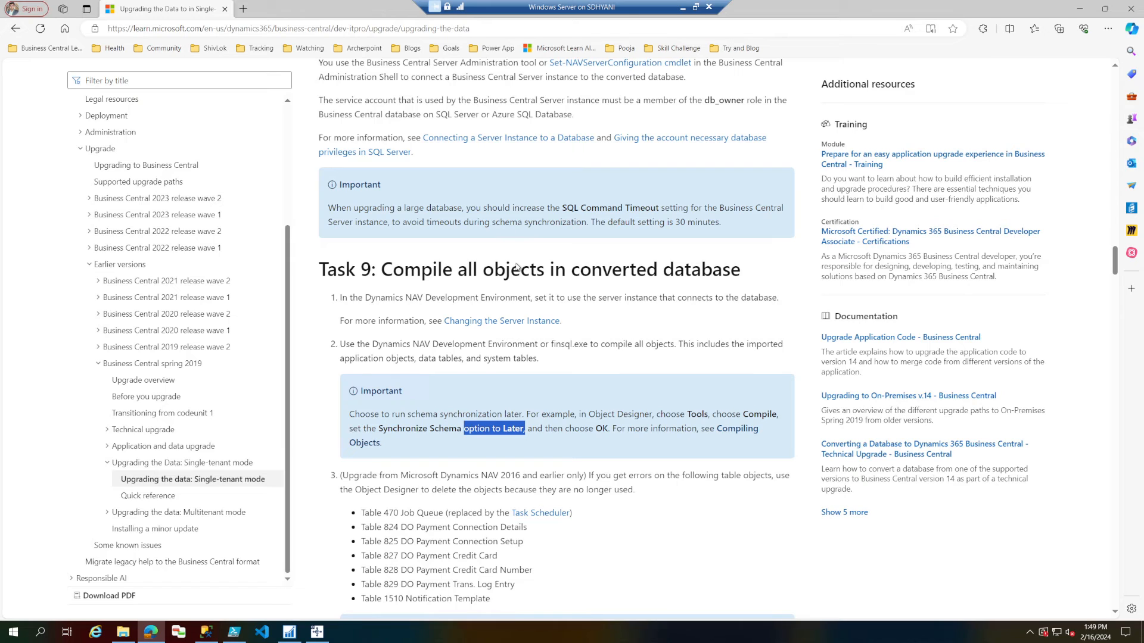
pyautogui.scroll(-1, 517, 265)
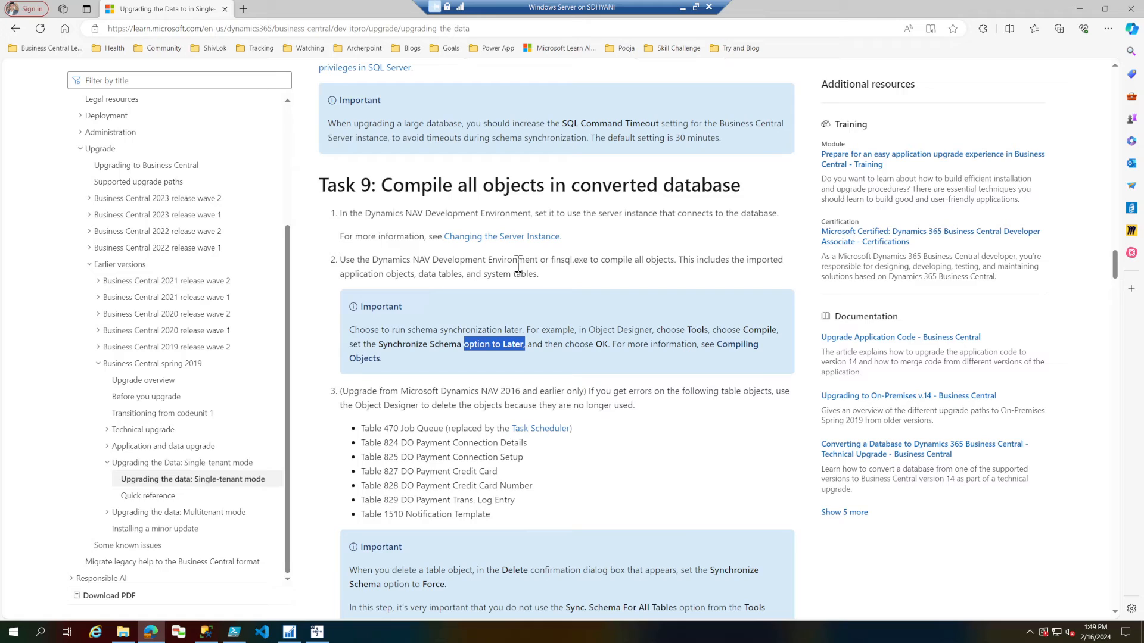
pyautogui.moveTo(349, 390); pyautogui.dragTo(589, 395)
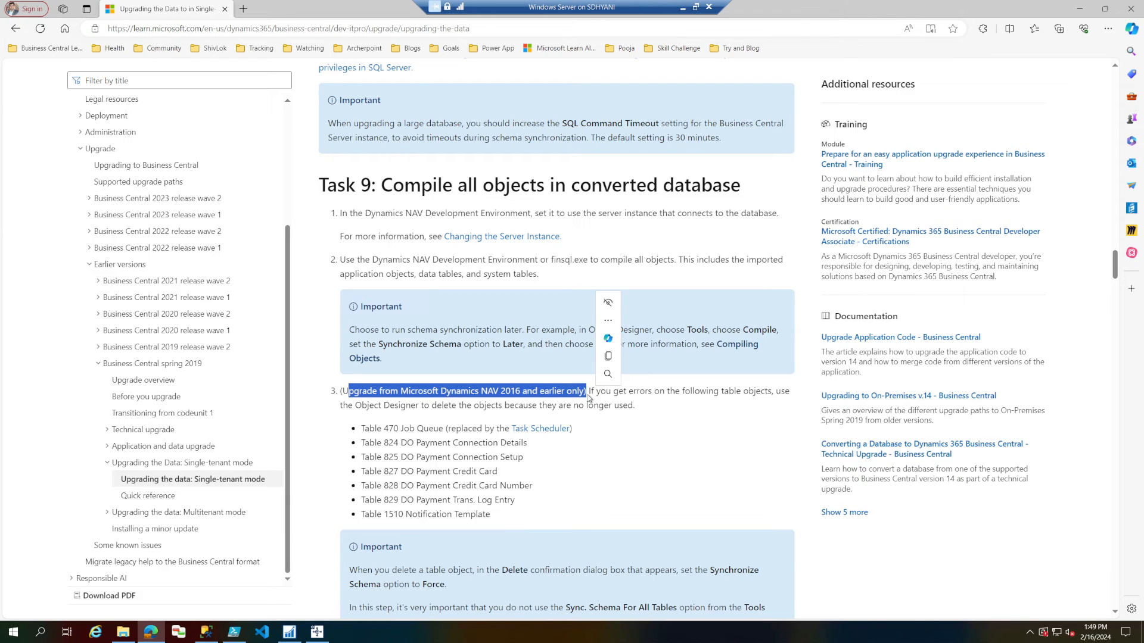
pyautogui.scroll(20, 589, 397)
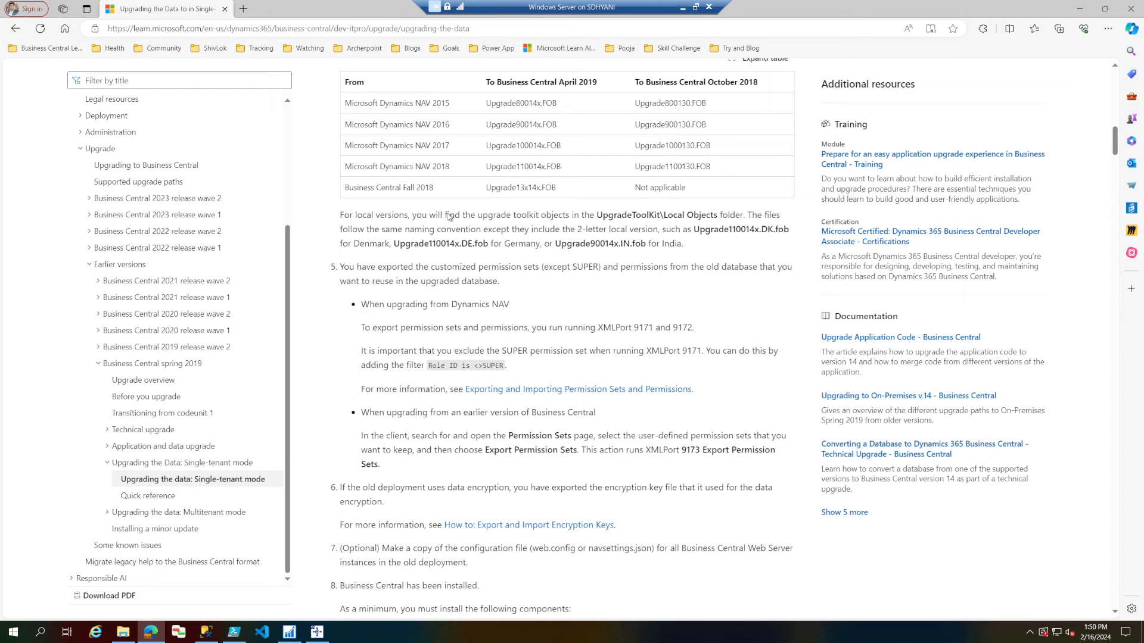
pyautogui.scroll(-10, 449, 218)
pyautogui.scroll(-15, 449, 218)
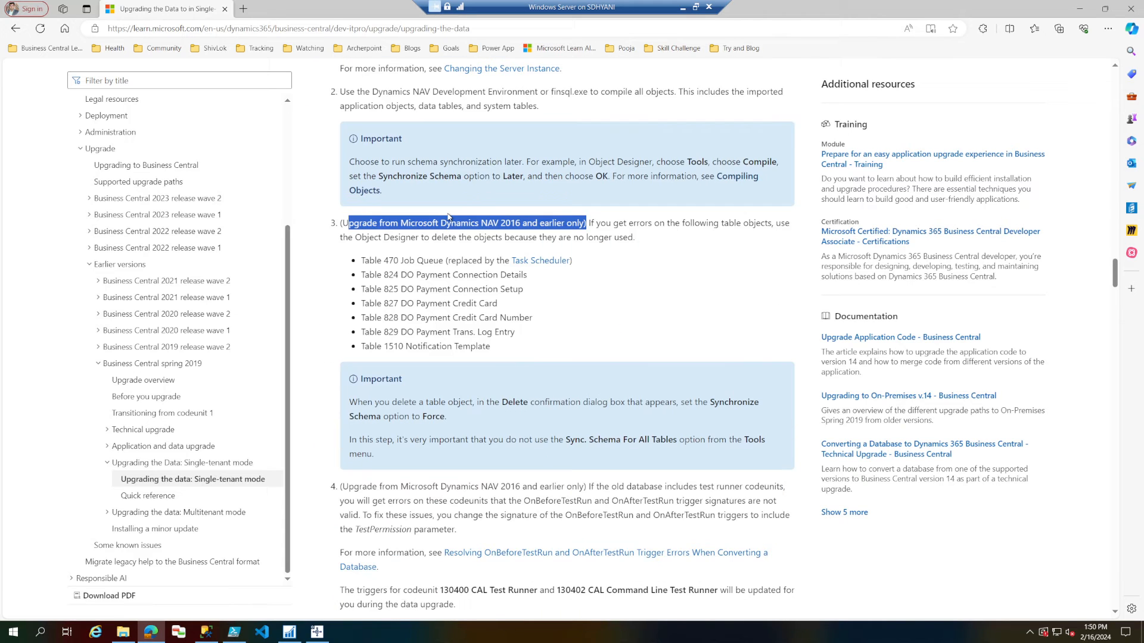
pyautogui.doubleClick(556, 223)
pyautogui.click(620, 223)
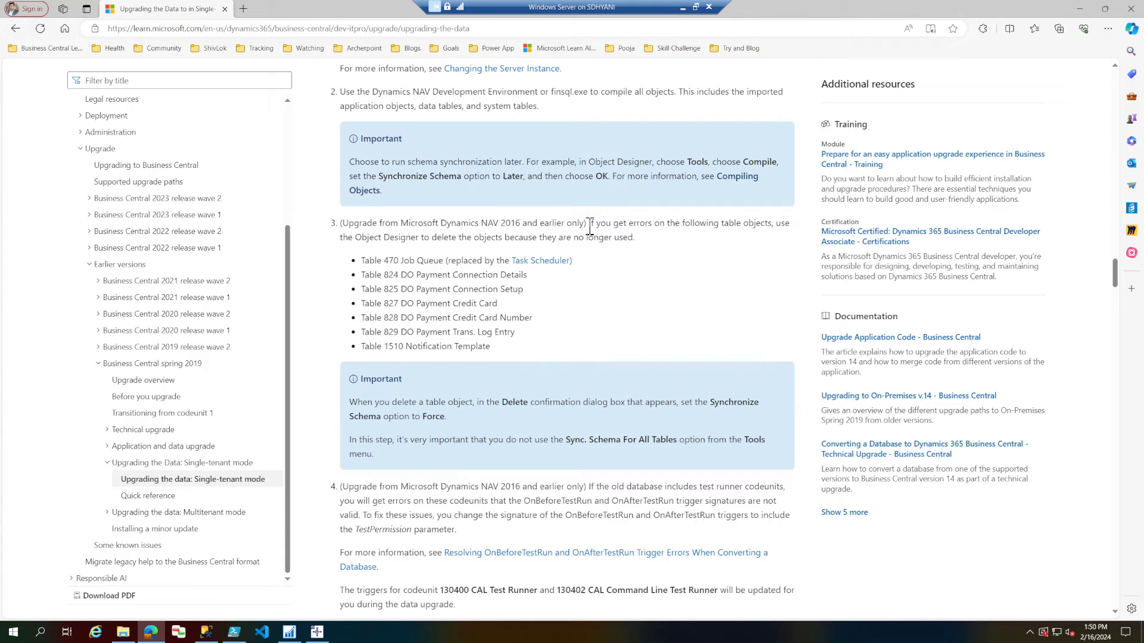
pyautogui.moveTo(590, 223); pyautogui.dragTo(633, 238)
pyautogui.moveTo(362, 260); pyautogui.dragTo(492, 348)
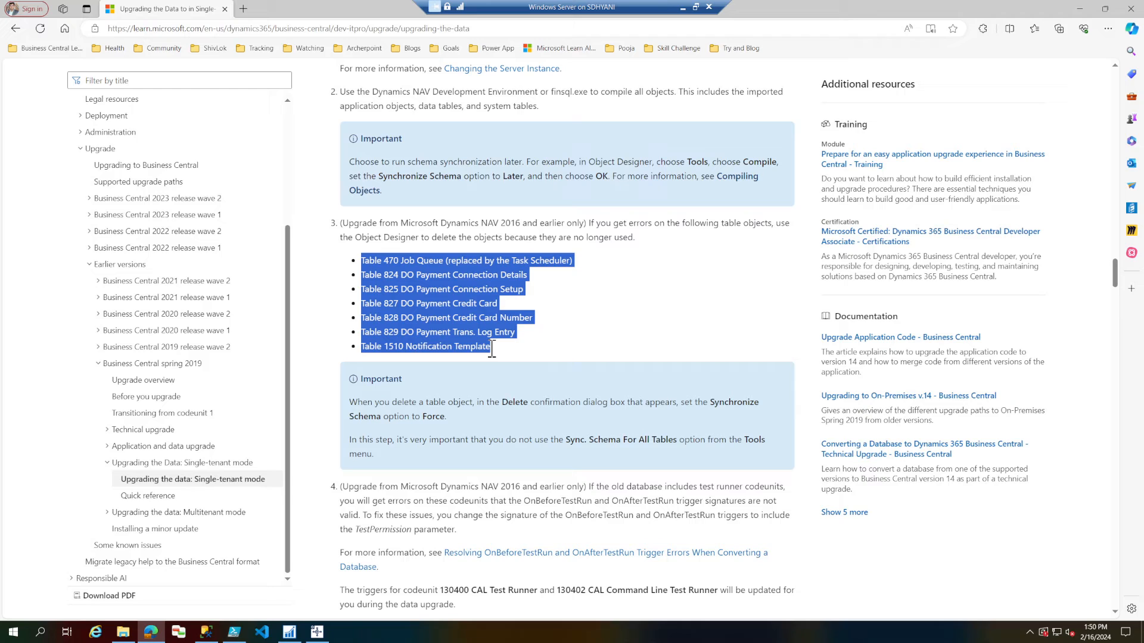
# Examine Task 9's important notes on schema synchronization when compiling and deleting tables, rechecking the list of obsolete tables.
pyautogui.click(376, 412)
pyautogui.moveTo(350, 403); pyautogui.dragTo(551, 413)
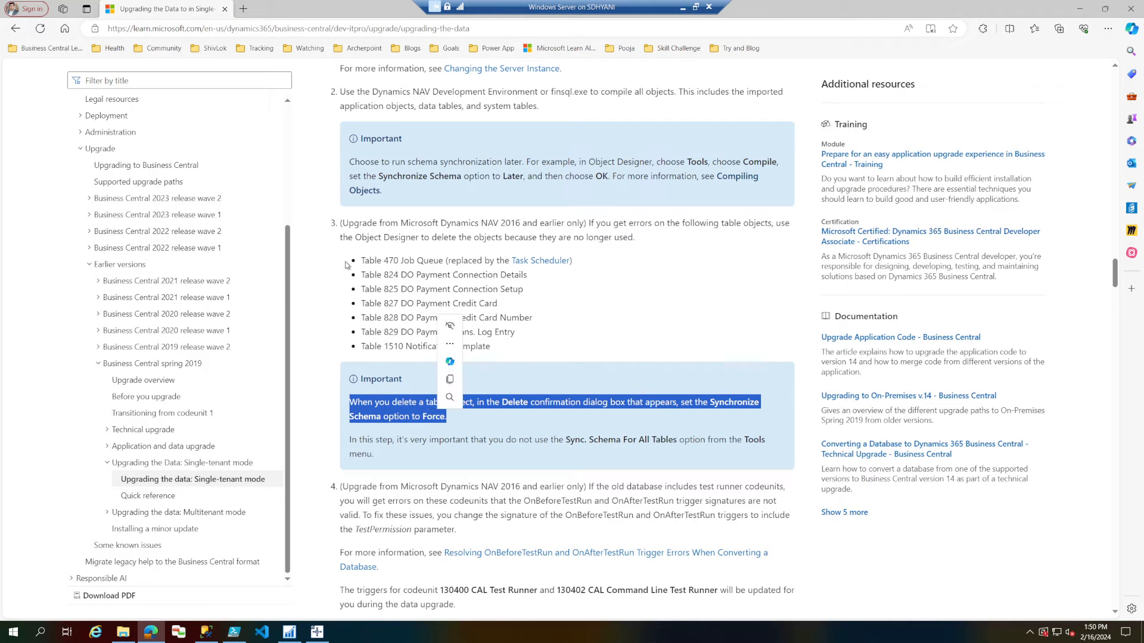
pyautogui.click(368, 260)
pyautogui.moveTo(437, 302); pyautogui.dragTo(536, 342)
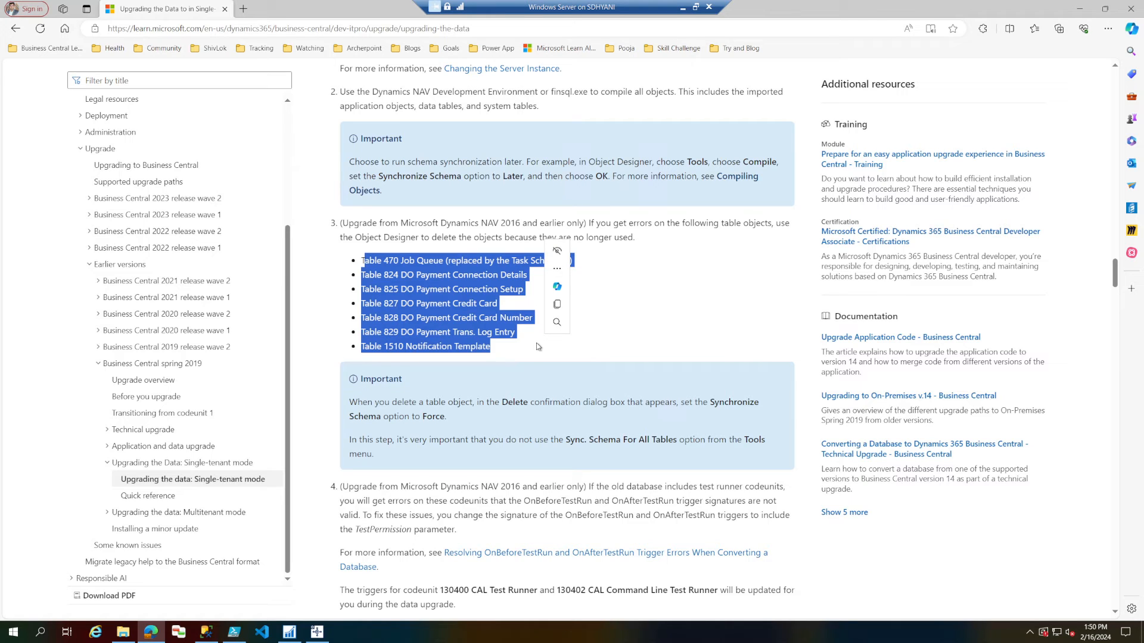
pyautogui.click(354, 443)
pyautogui.moveTo(354, 444); pyautogui.dragTo(609, 449)
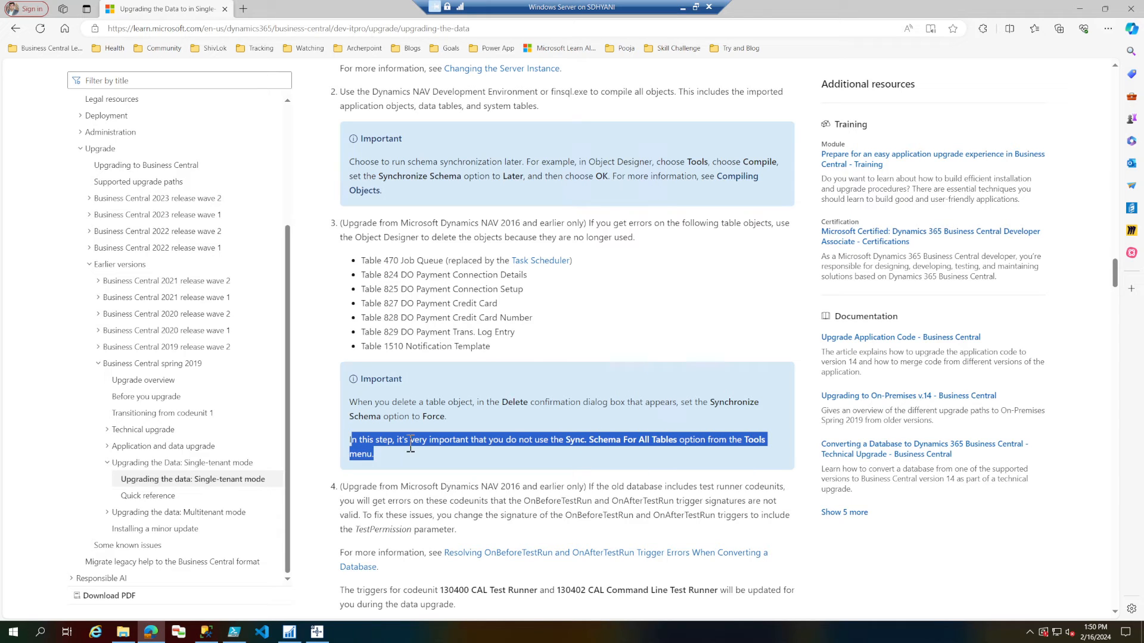
pyautogui.scroll(1, 411, 447)
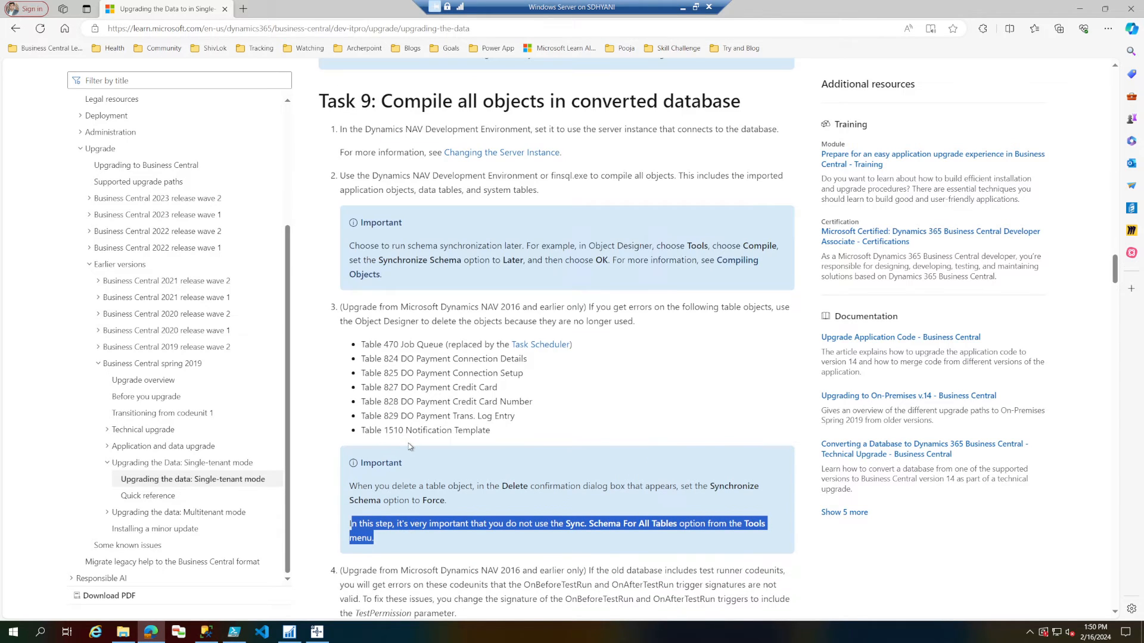
pyautogui.moveTo(354, 246); pyautogui.dragTo(425, 293)
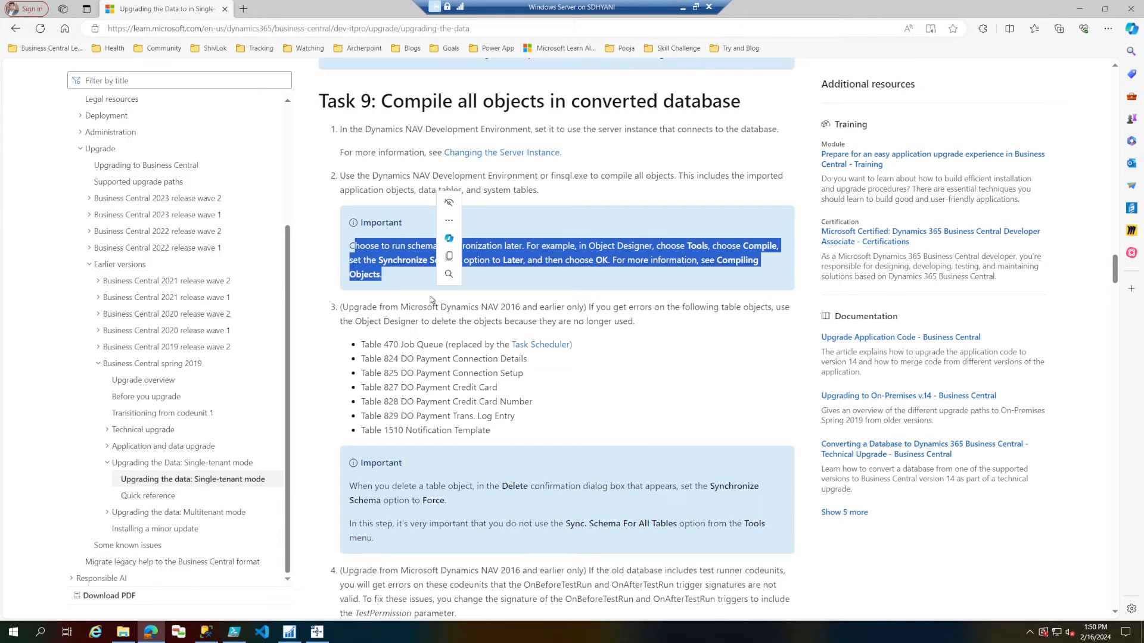
pyautogui.moveTo(503, 430); pyautogui.dragTo(359, 349)
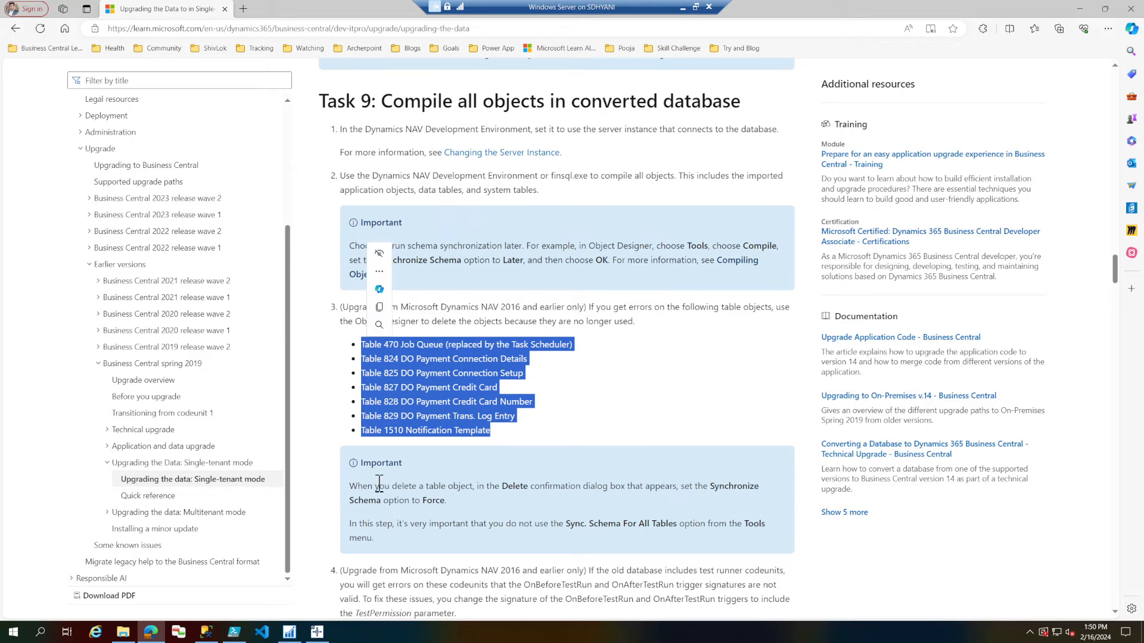
pyautogui.moveTo(350, 487); pyautogui.dragTo(521, 497)
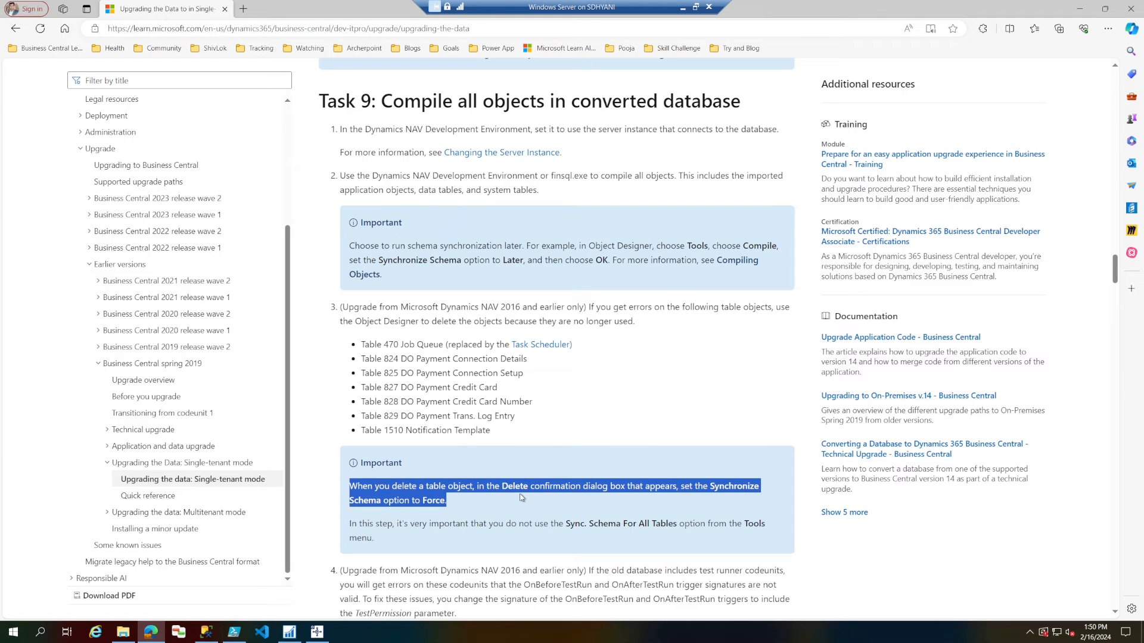
pyautogui.click(685, 487)
pyautogui.moveTo(422, 500); pyautogui.dragTo(433, 500)
# Check on the object compilation in the NAV Development Environment and minimize the windows covering the desktop.
pyautogui.click(318, 632)
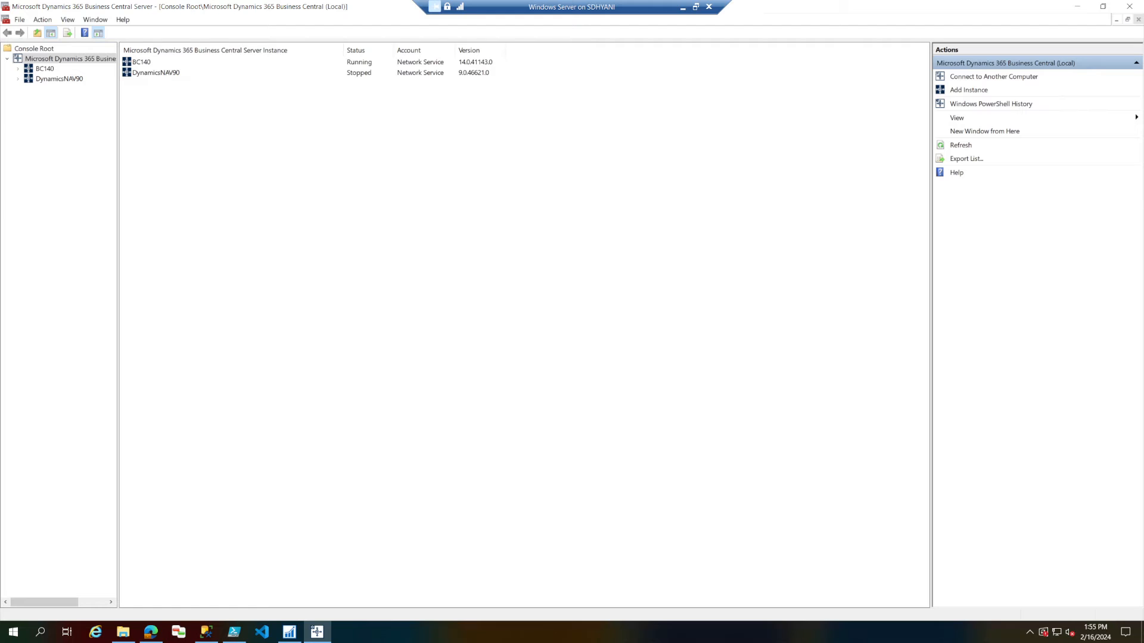
pyautogui.click(290, 632)
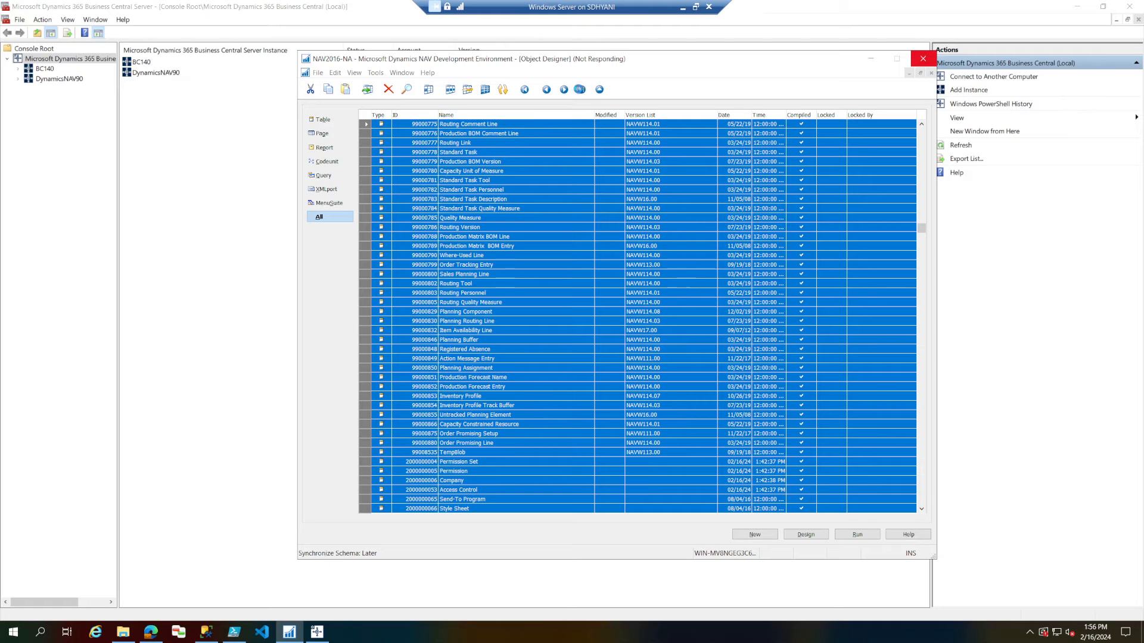
pyautogui.click(310, 634)
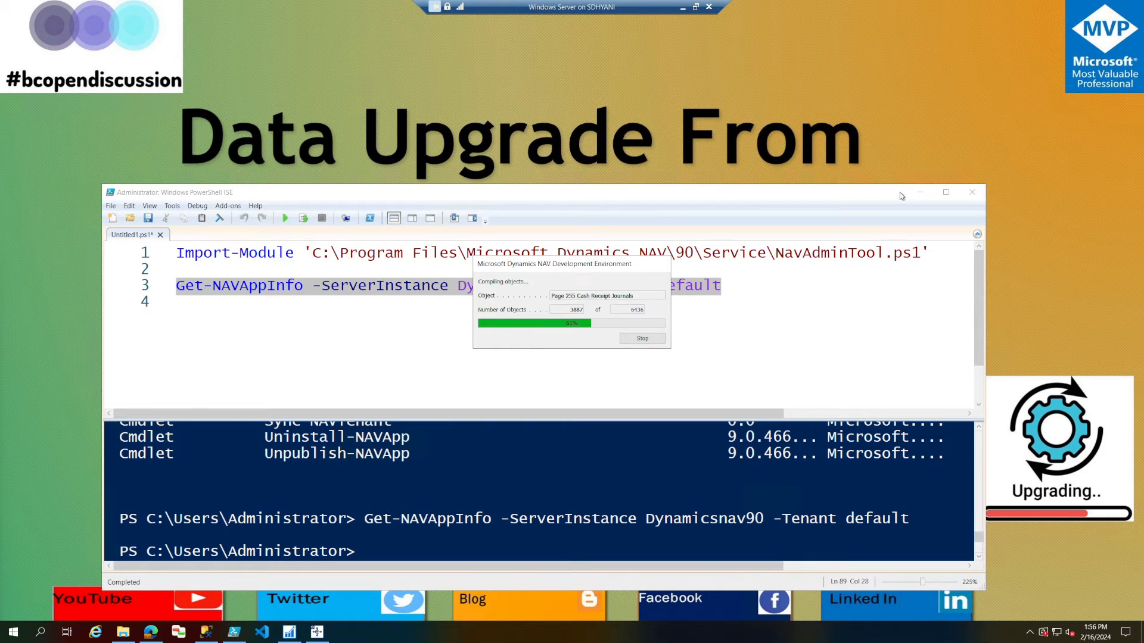
pyautogui.click(920, 192)
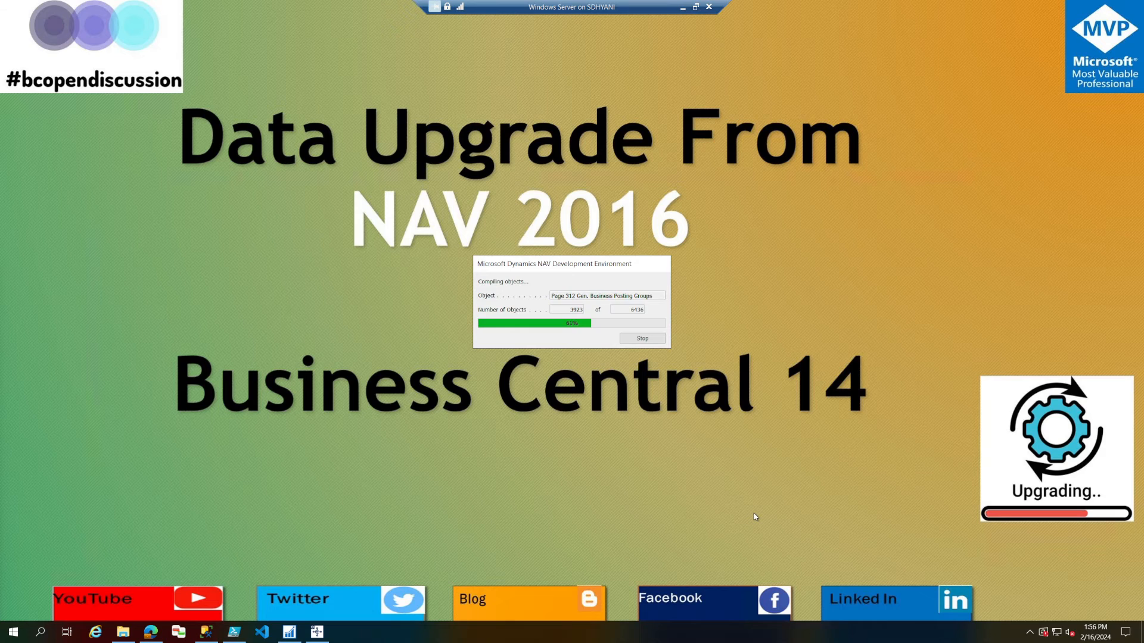